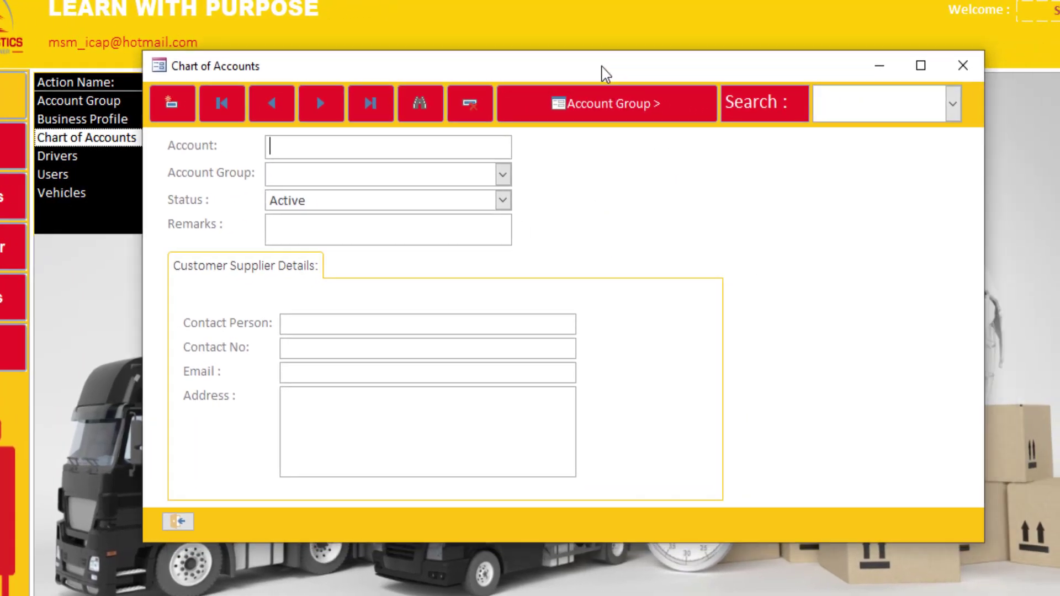
# Step: Step back to the previous record in the chart of accounts and open the Account Group form
pyautogui.click(273, 106)
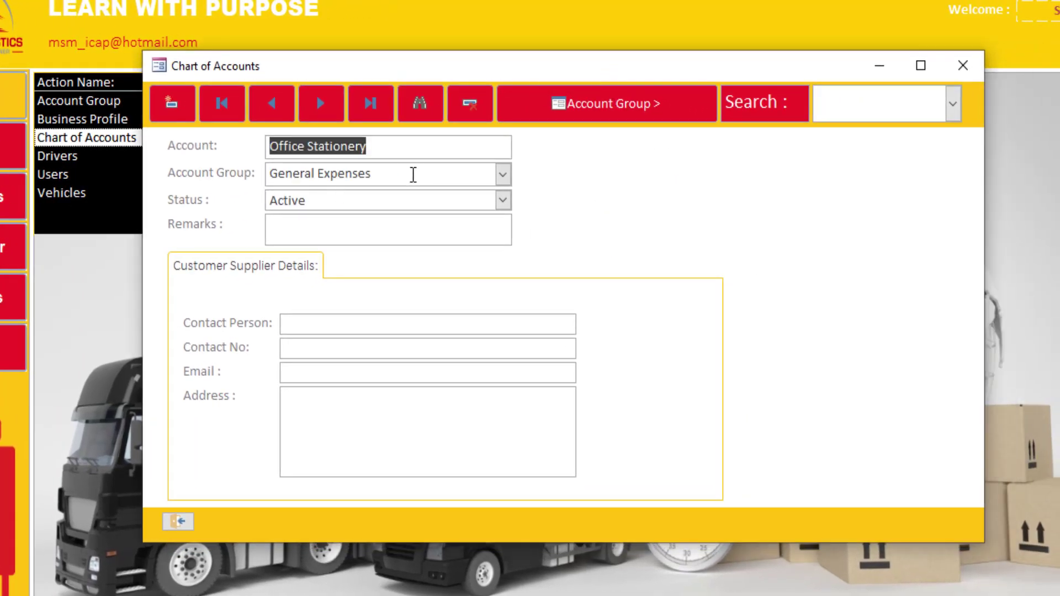
pyautogui.click(324, 105)
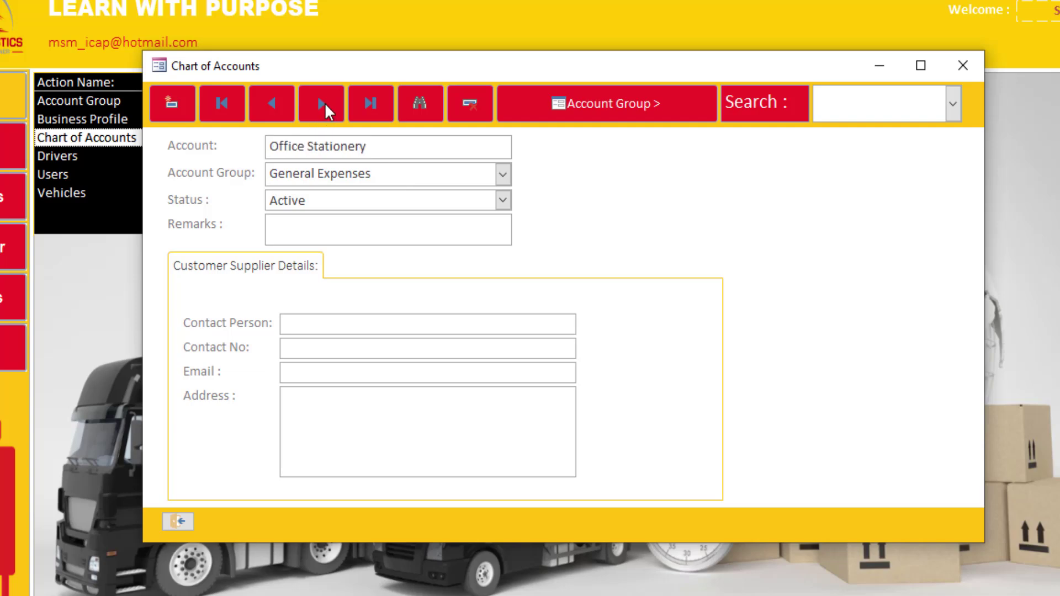
pyautogui.click(601, 103)
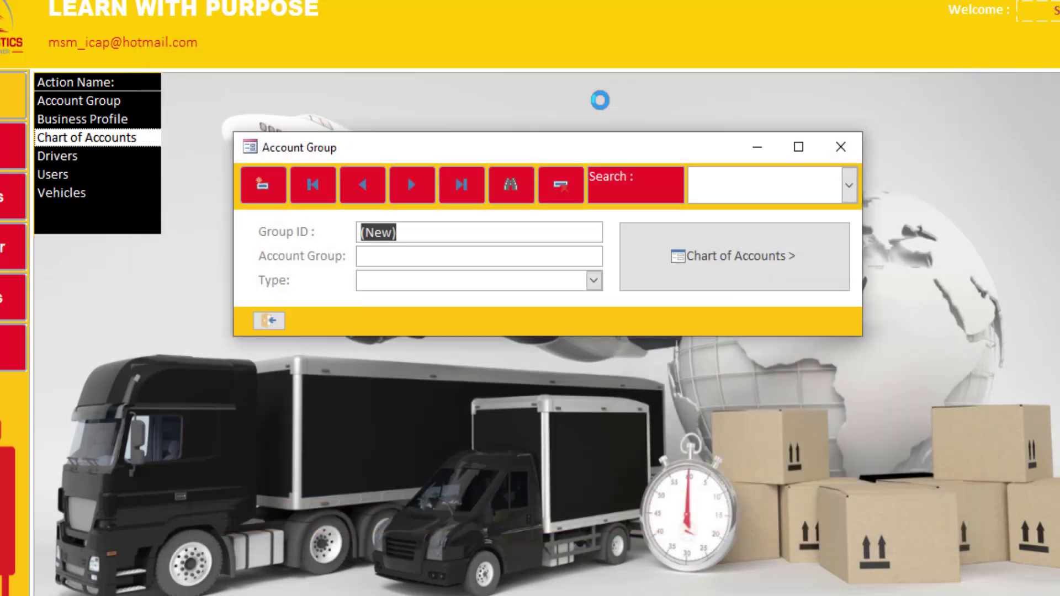
pyautogui.moveTo(601, 149)
pyautogui.mouseDown()
pyautogui.moveTo(580, 149)
pyautogui.moveTo(618, 155)
pyautogui.mouseUp()
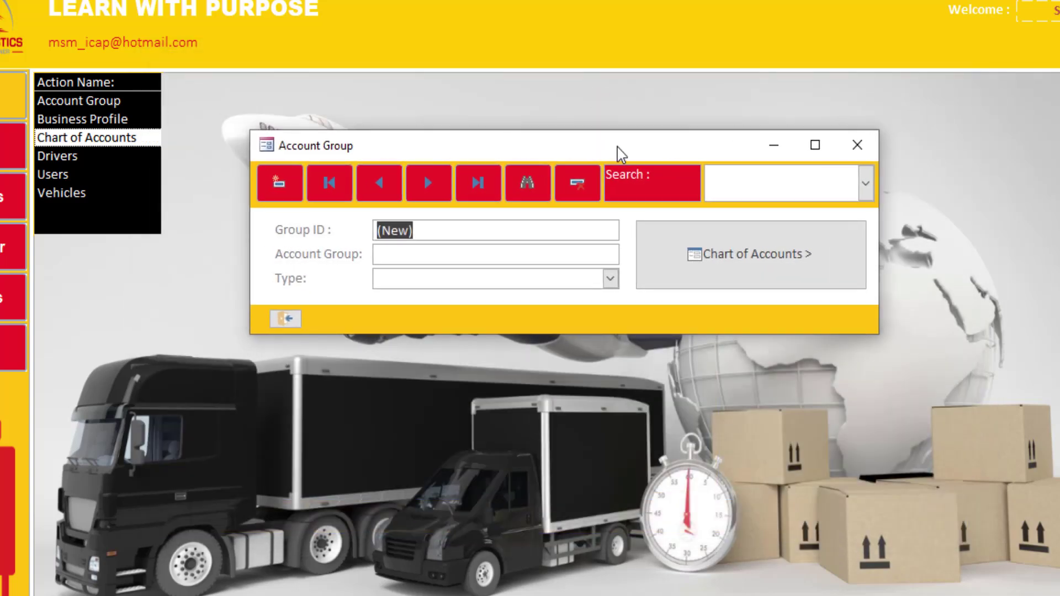
# Step: Browse the existing account groups, examining the available Type options and the searchable list of groups
pyautogui.click(380, 190)
pyautogui.click(456, 257)
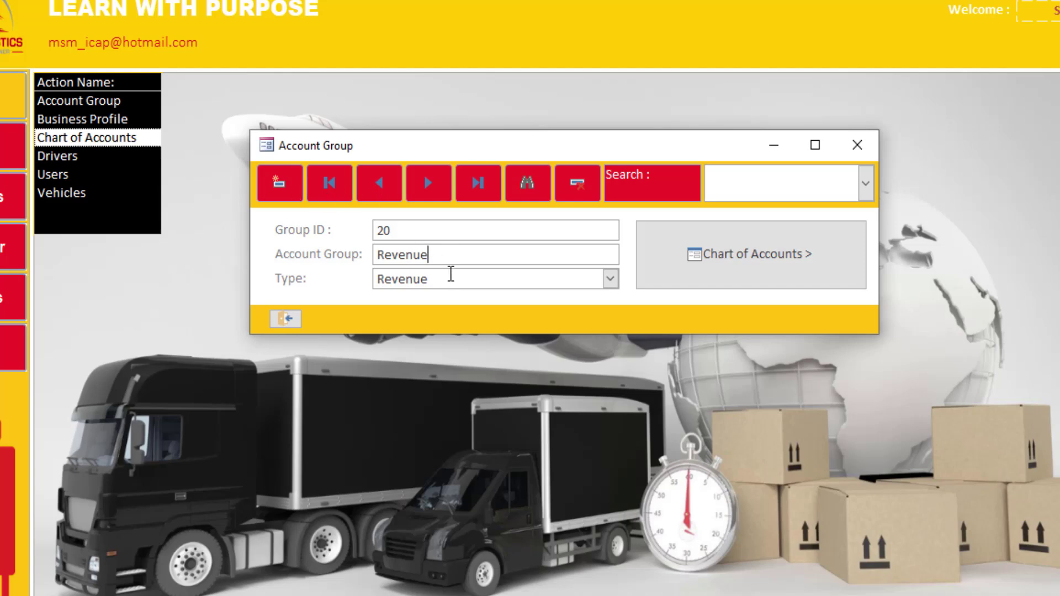
pyautogui.click(610, 280)
pyautogui.click(609, 279)
pyautogui.click(610, 279)
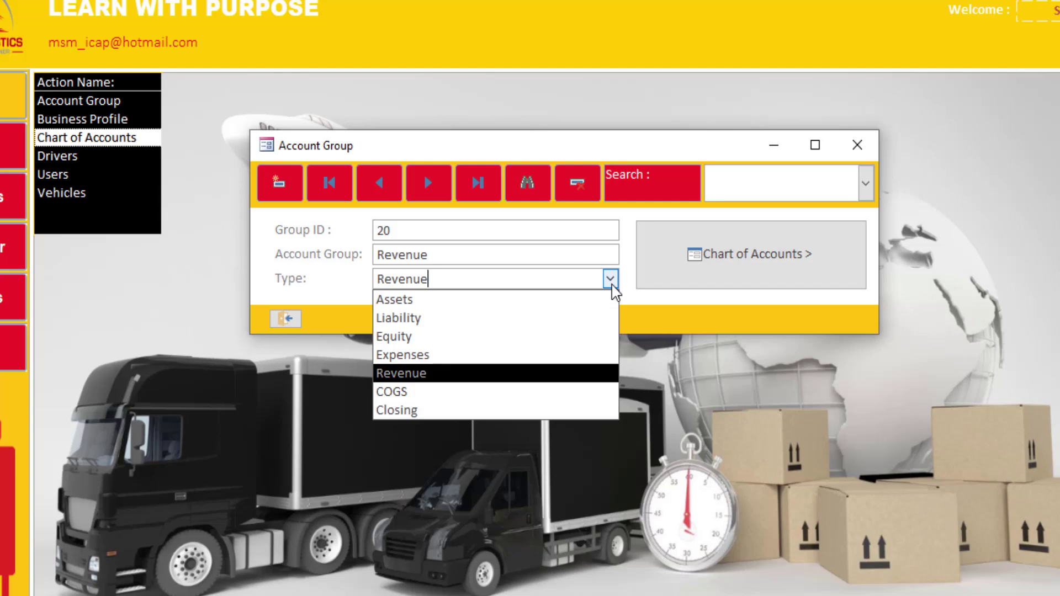
pyautogui.click(612, 285)
pyautogui.click(567, 254)
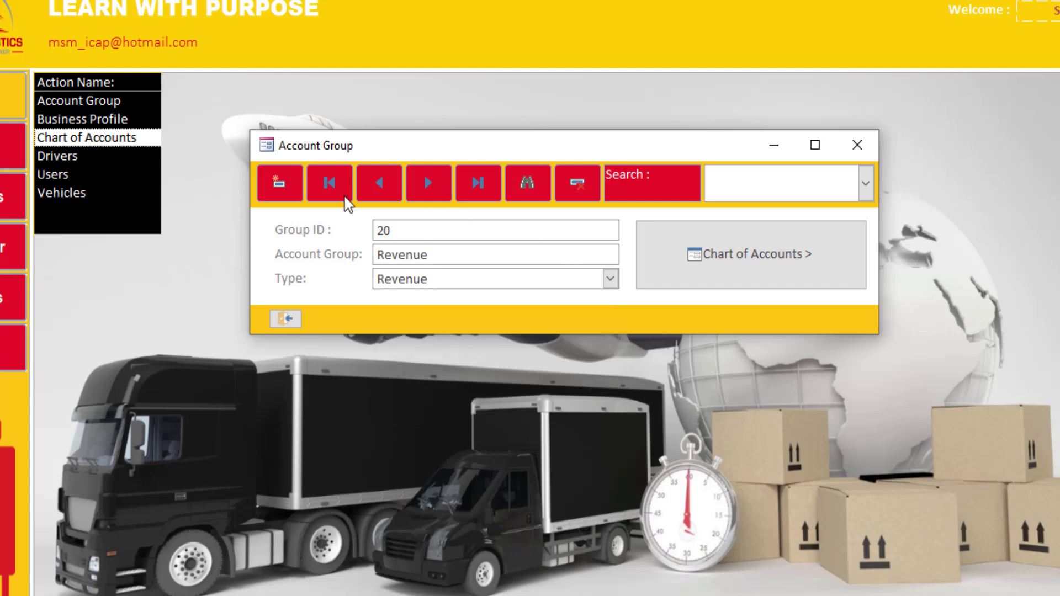
pyautogui.click(382, 187)
pyautogui.click(864, 183)
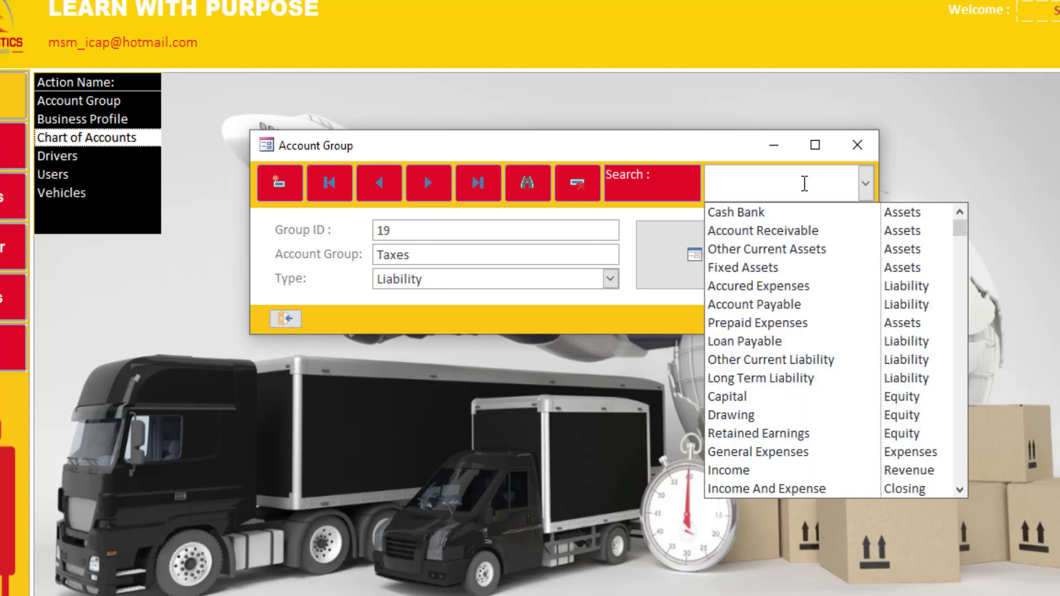
# Step: Return to the Chart of Accounts form and name the new account Amazon
pyautogui.click(657, 255)
pyautogui.moveTo(596, 52)
pyautogui.mouseDown()
pyautogui.moveTo(694, 80)
pyautogui.moveTo(688, 70)
pyautogui.moveTo(603, 68)
pyautogui.mouseUp()
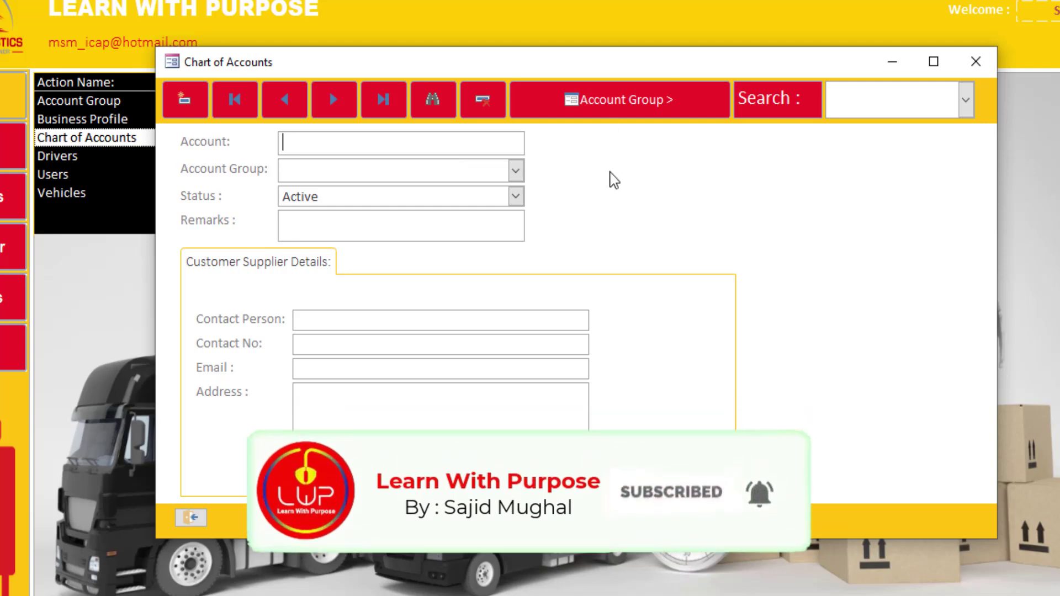
pyautogui.write('Amazon')
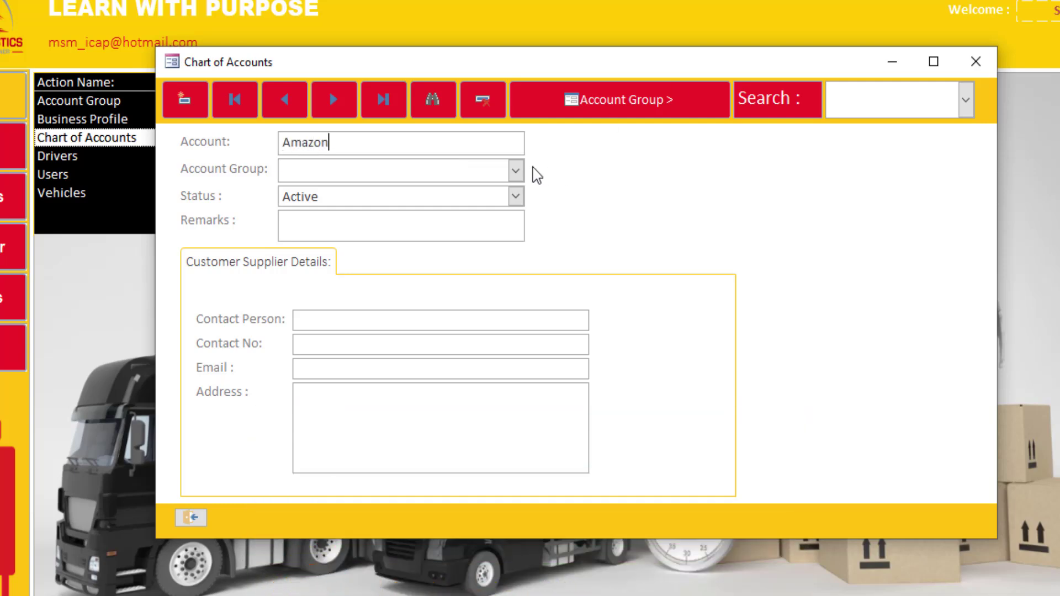
# Step: Assign the Amazon account to the Account Receivable group
pyautogui.click(400, 174)
pyautogui.write('Acc')
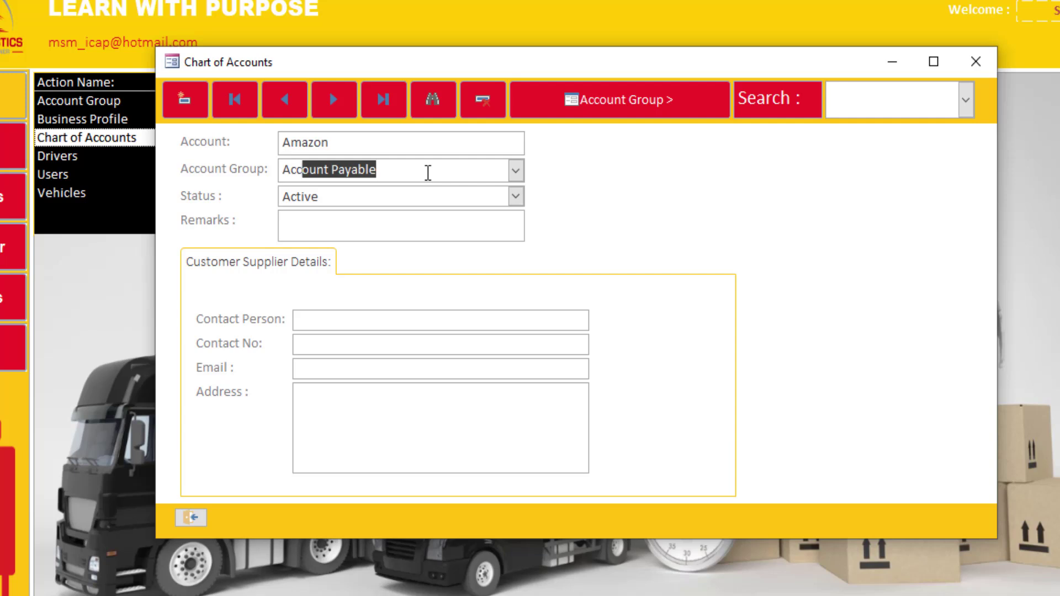
pyautogui.press('BackSpace')
pyautogui.press('BackSpace')
pyautogui.press('BackSpace')
pyautogui.press('BackSpace')
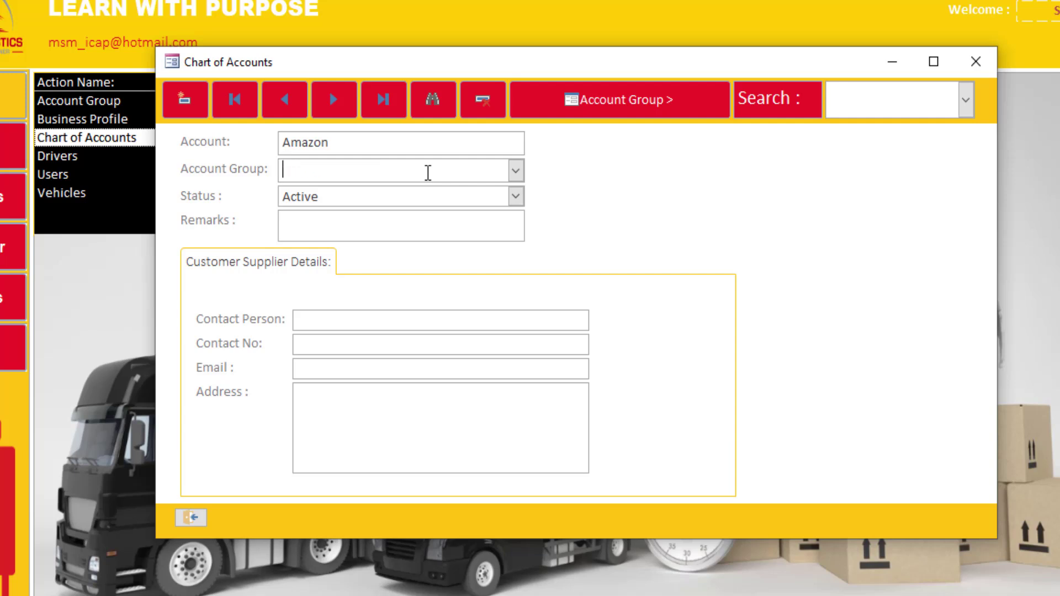
pyautogui.write('Account')
pyautogui.write(' R')
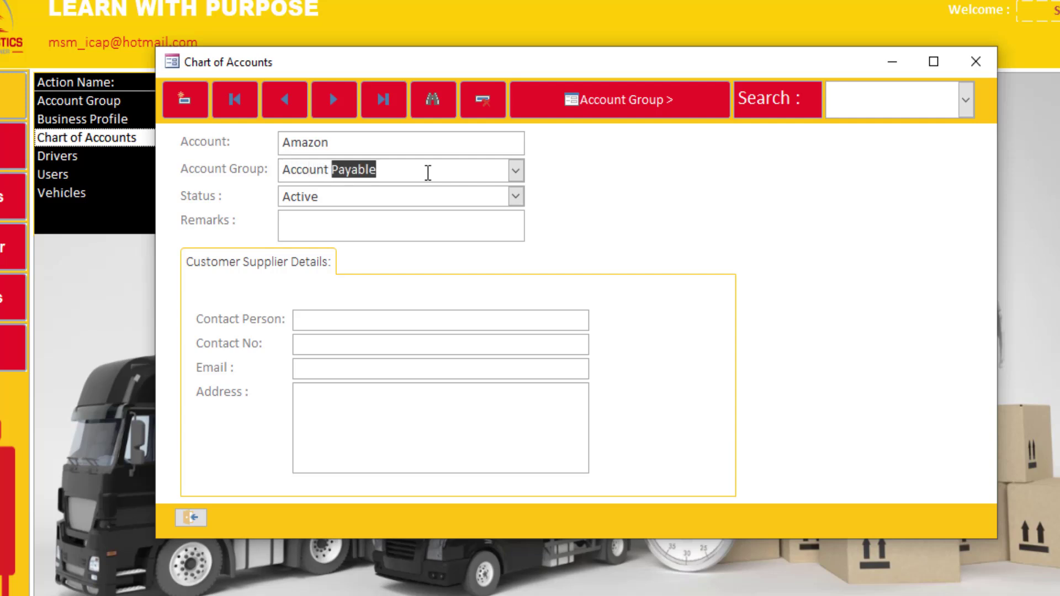
pyautogui.click(427, 188)
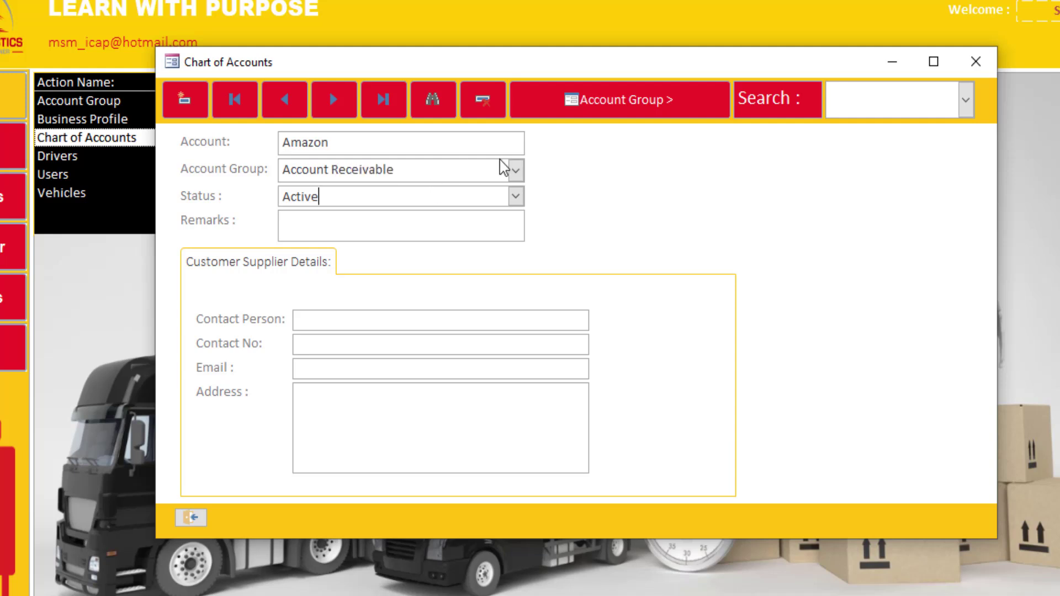
# Step: Examine the account group choices and their types, and check the Amazon account's name, group and status fields
pyautogui.click(517, 171)
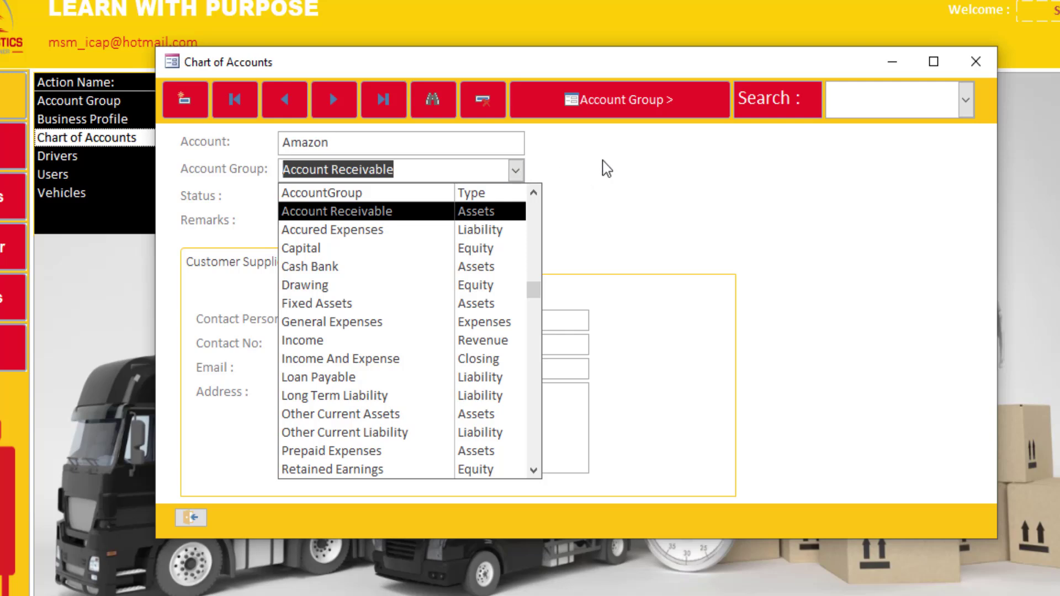
pyautogui.click(425, 196)
pyautogui.click(428, 196)
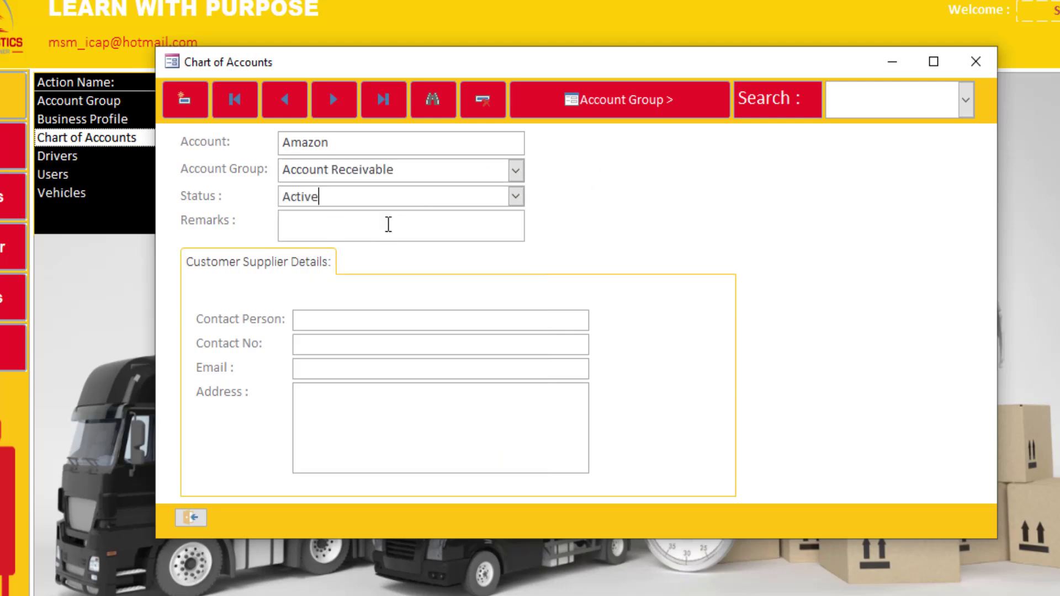
pyautogui.click(377, 145)
pyautogui.click(406, 170)
pyautogui.click(381, 319)
pyautogui.click(419, 173)
# Step: Fill in the contact person's name for Amazon and save the record by moving off it and back
pyautogui.click(361, 323)
pyautogui.write('JAck')
pyautogui.click(376, 343)
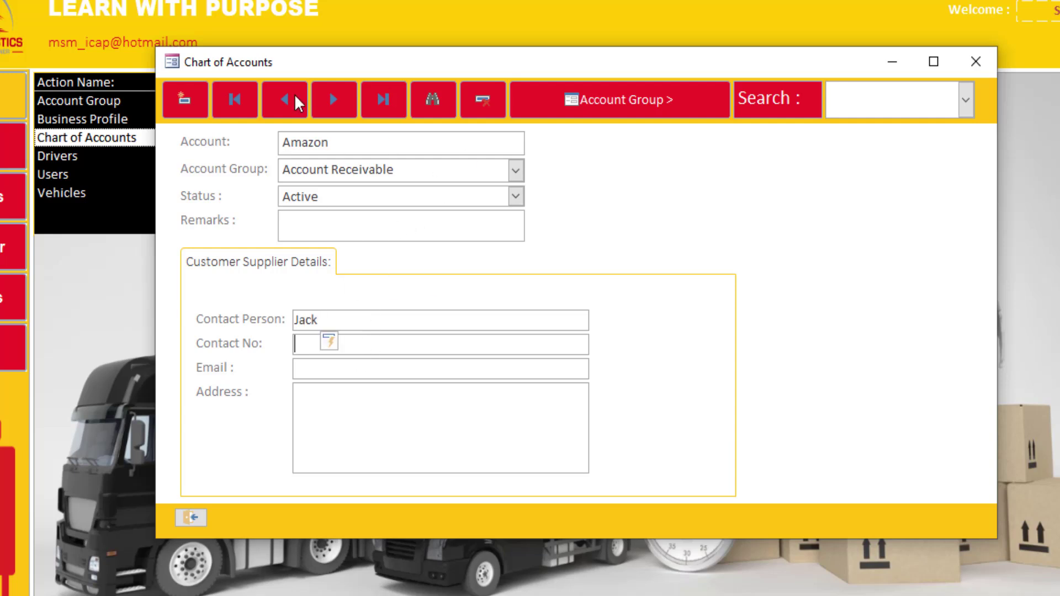
pyautogui.click(369, 420)
pyautogui.click(381, 370)
pyautogui.click(385, 347)
pyautogui.click(332, 100)
pyautogui.click(283, 104)
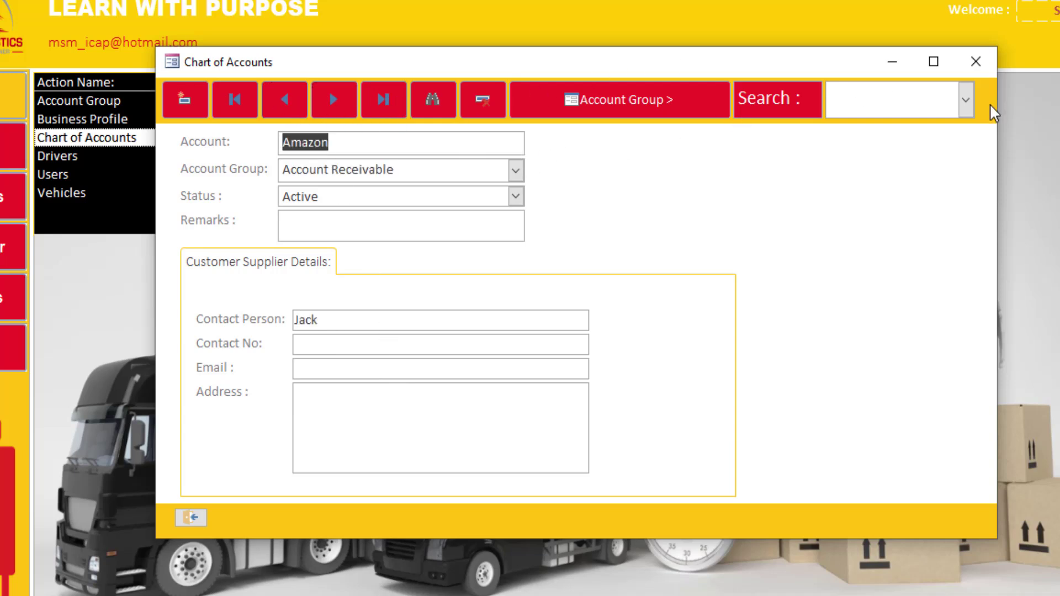
# Step: Look up the DRAZ account through the search list and check the list of accounts again
pyautogui.click(966, 101)
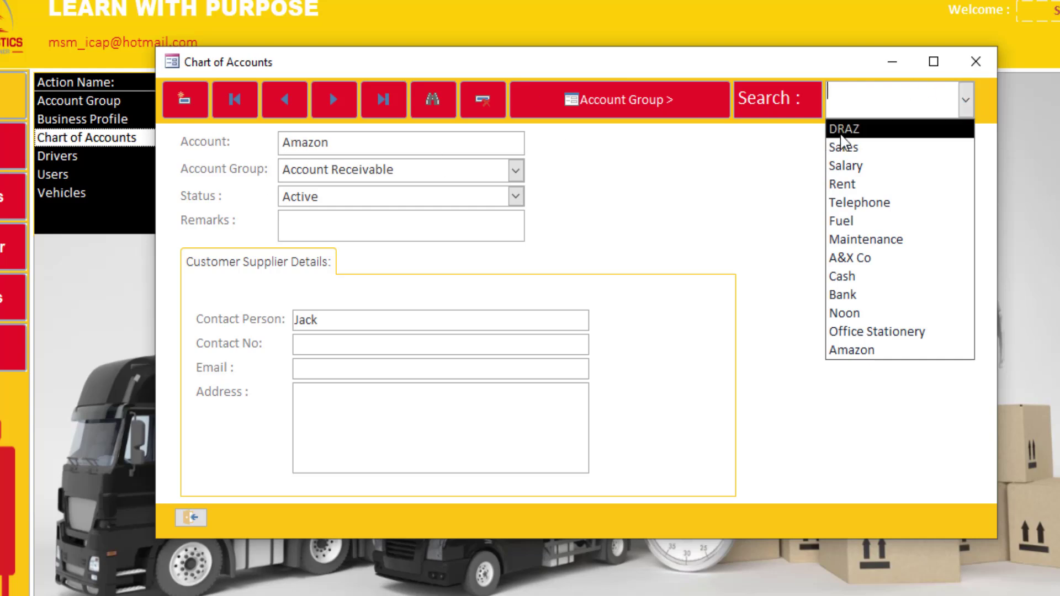
pyautogui.click(831, 130)
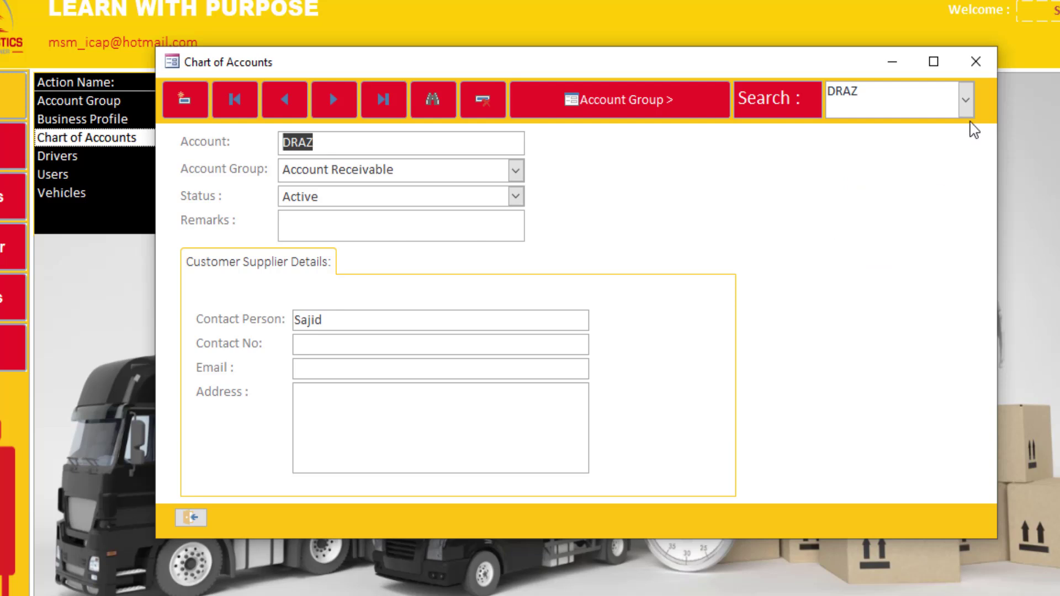
pyautogui.click(966, 101)
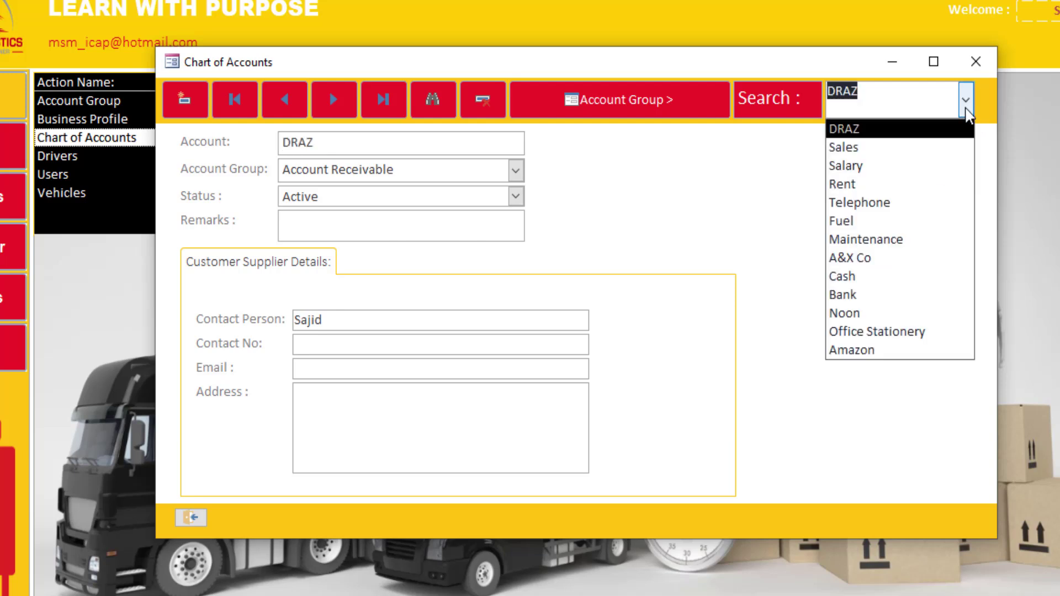
pyautogui.click(725, 168)
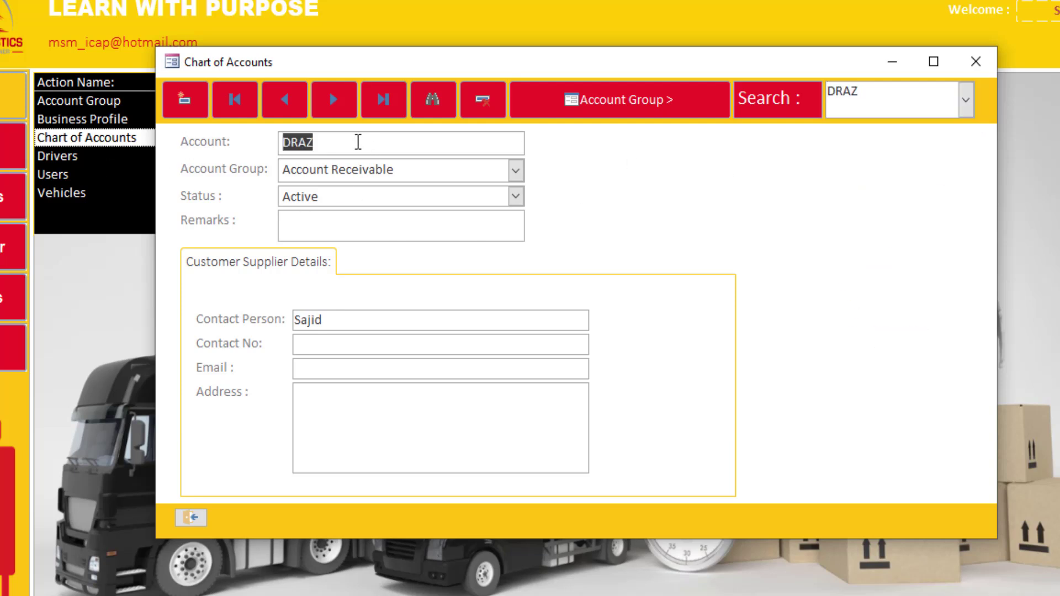
# Step: Start a blank account record and look over its account group, status and remarks fields
pyautogui.click(185, 101)
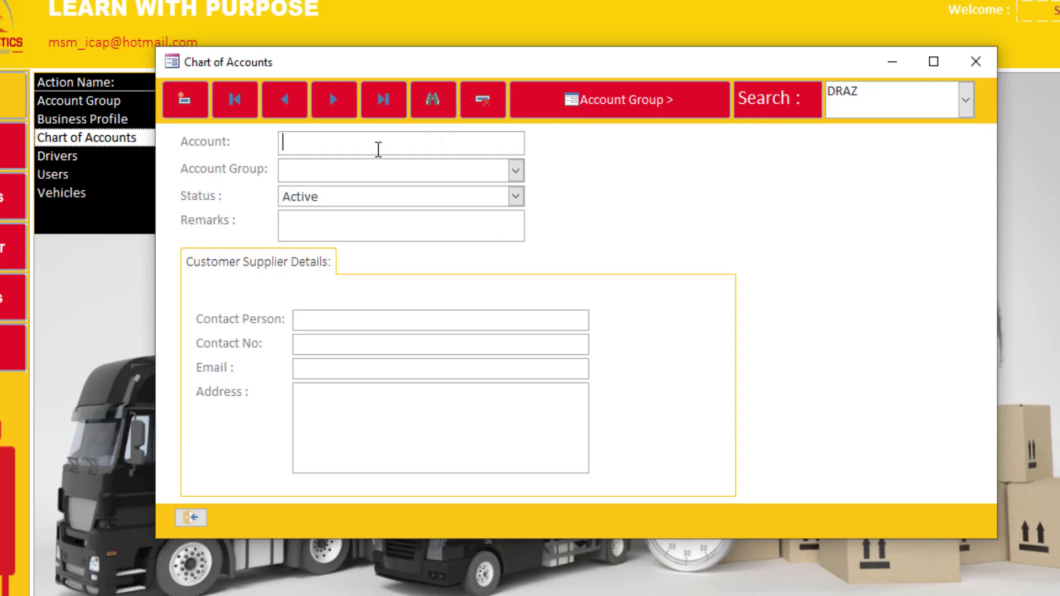
pyautogui.click(370, 170)
pyautogui.click(364, 197)
pyautogui.click(371, 228)
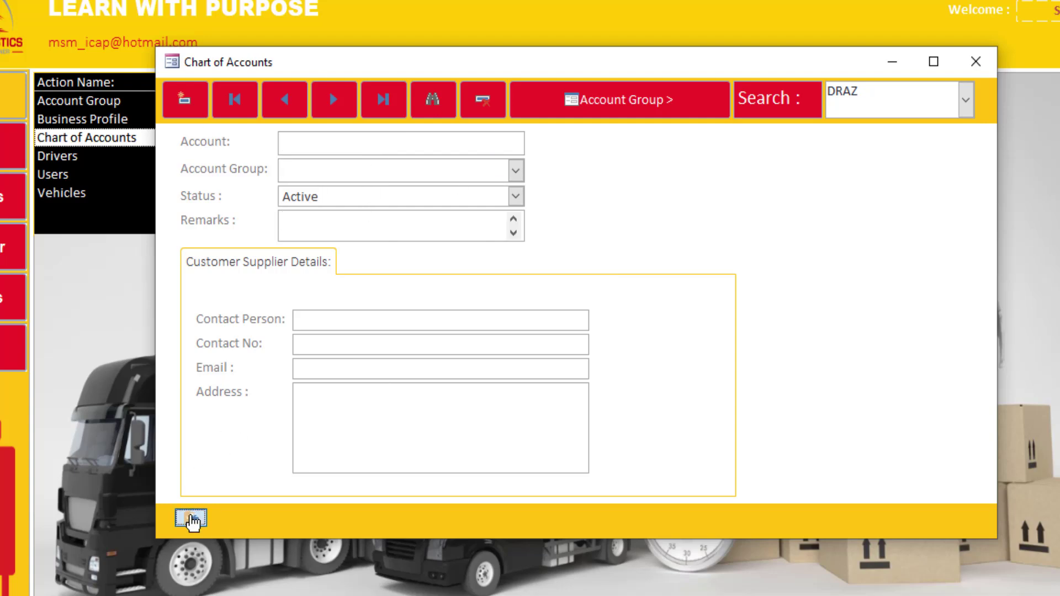
# Step: Close the Chart of Accounts form, and briefly open and close the Account Group form
pyautogui.click(192, 519)
pyautogui.click(77, 103)
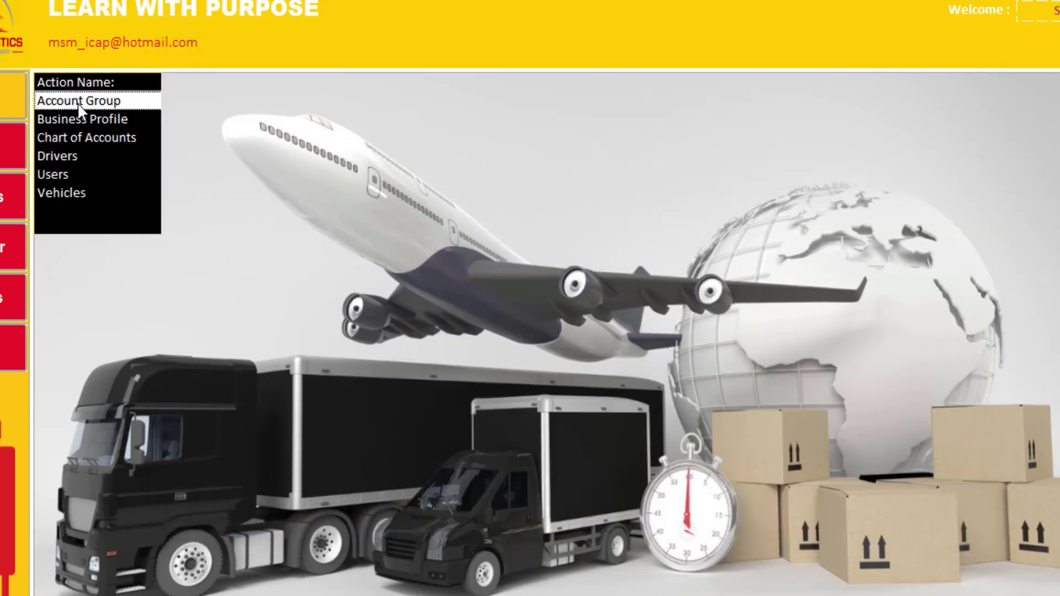
pyautogui.click(269, 320)
# Step: Open the Business Profile, examine its business name, contact, email and owner fields, and close it
pyautogui.click(80, 120)
pyautogui.moveTo(449, 122); pyautogui.dragTo(428, 161)
pyautogui.moveTo(518, 229); pyautogui.dragTo(371, 225)
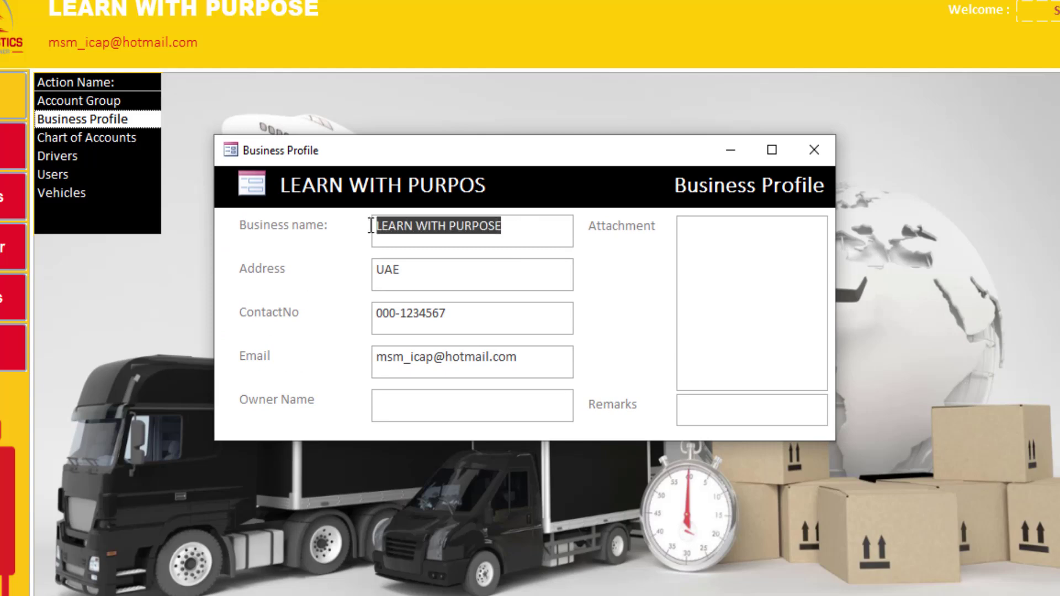
pyautogui.moveTo(516, 230); pyautogui.dragTo(364, 224)
pyautogui.click(483, 316)
pyautogui.click(531, 364)
pyautogui.click(500, 391)
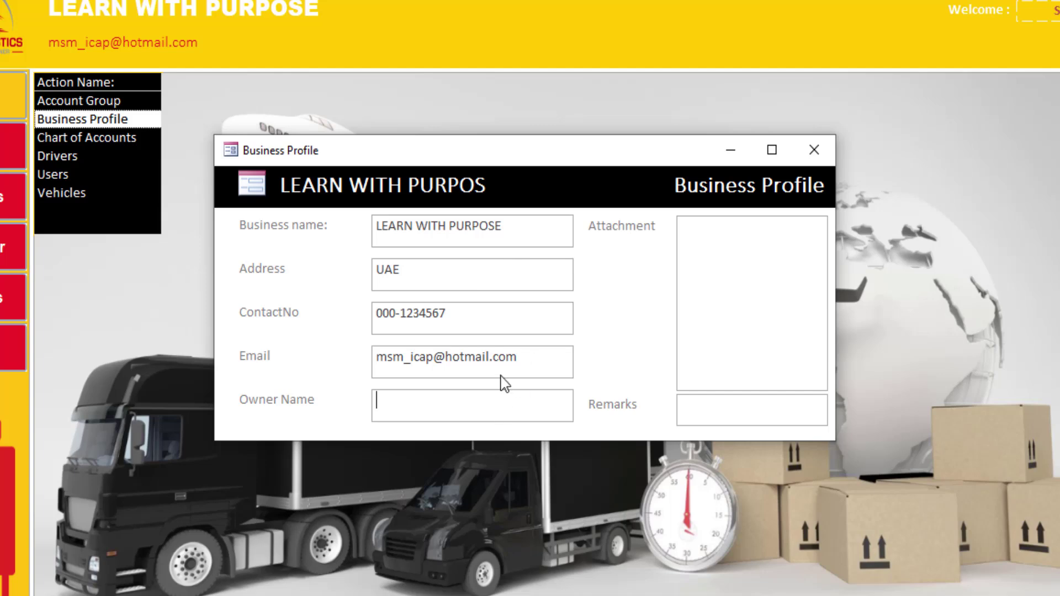
pyautogui.click(814, 149)
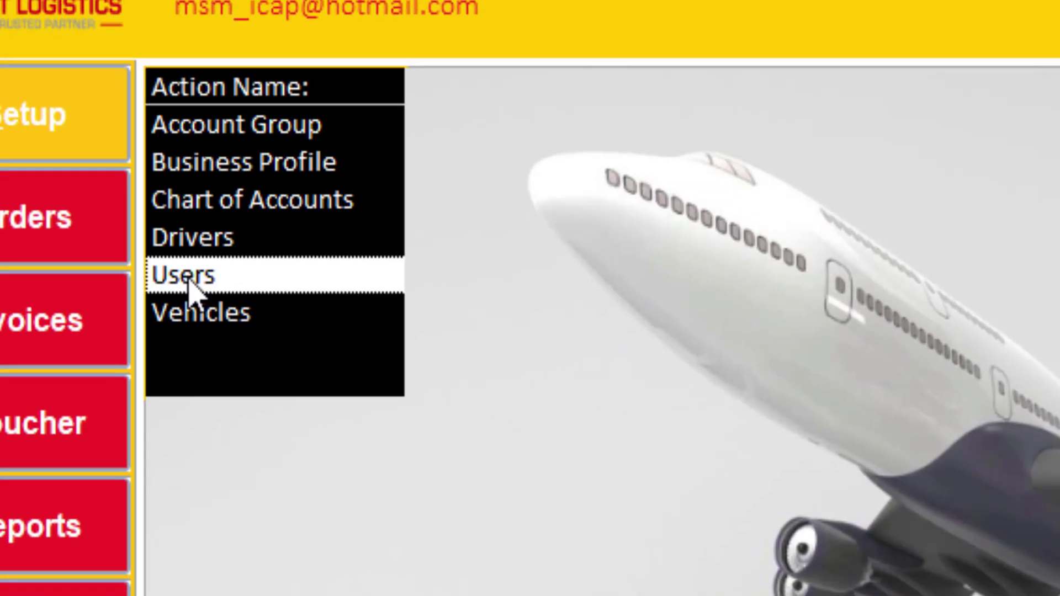
# Step: Open the Users form and step back through the last two existing user records
pyautogui.click(189, 283)
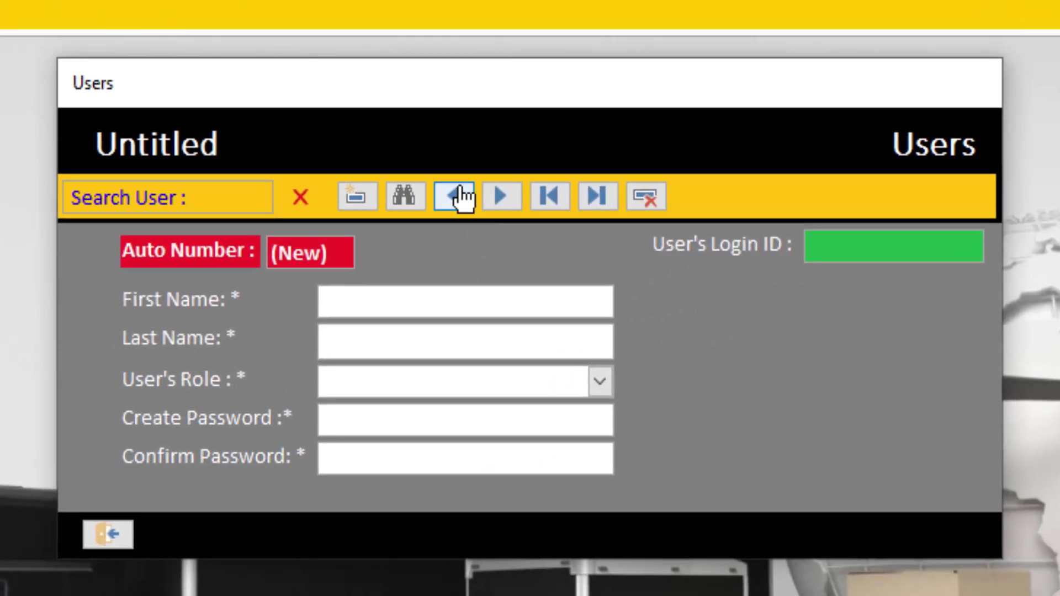
pyautogui.click(326, 246)
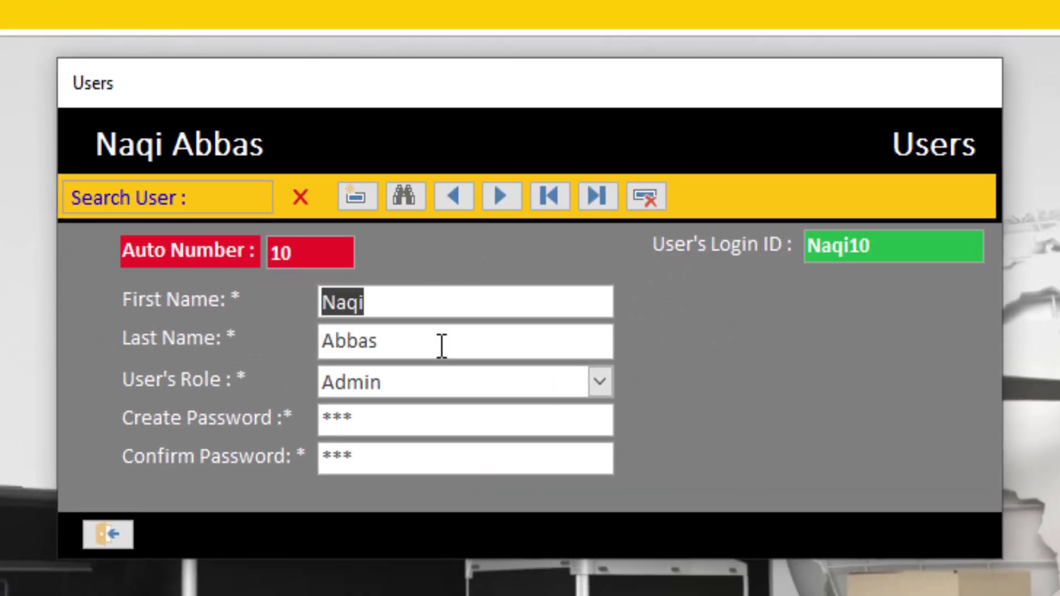
pyautogui.click(457, 201)
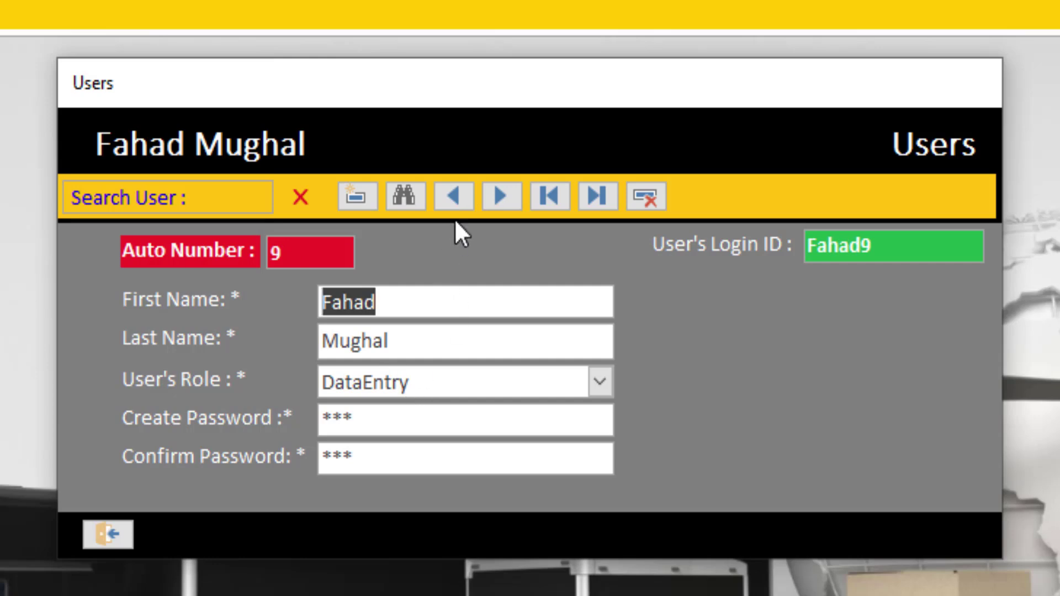
# Step: Examine the role options and the name and password fields of the DataEntry user, and close the Users form
pyautogui.click(598, 382)
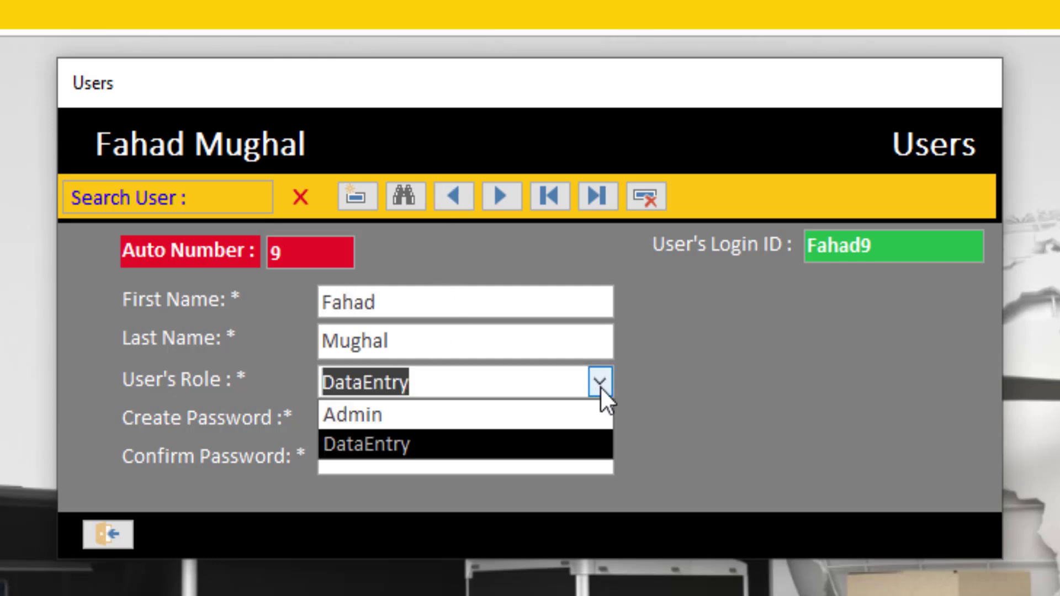
pyautogui.click(471, 335)
pyautogui.click(457, 380)
pyautogui.click(436, 423)
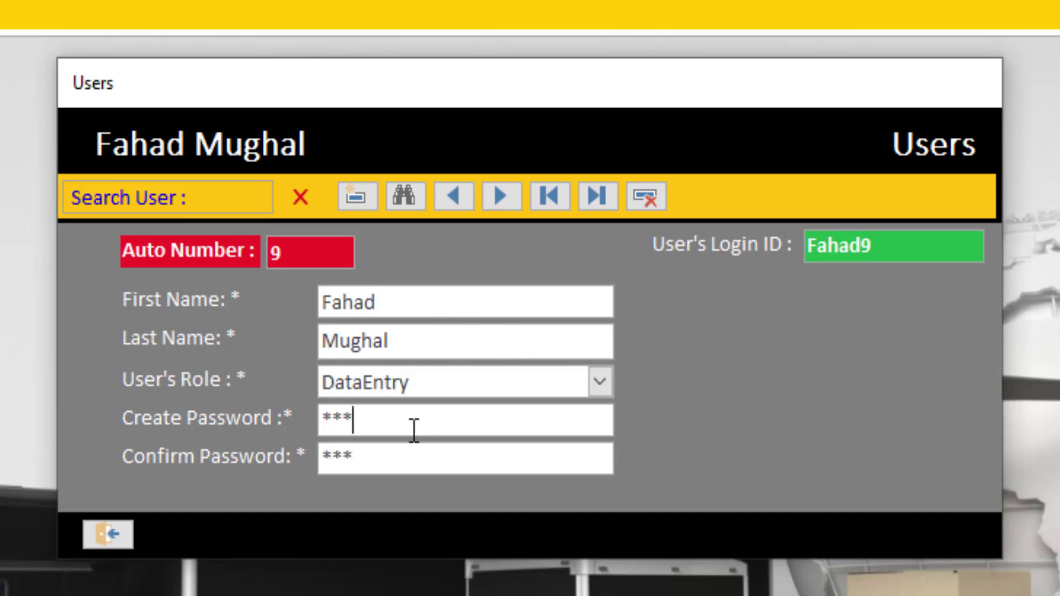
pyautogui.click(395, 460)
pyautogui.click(113, 534)
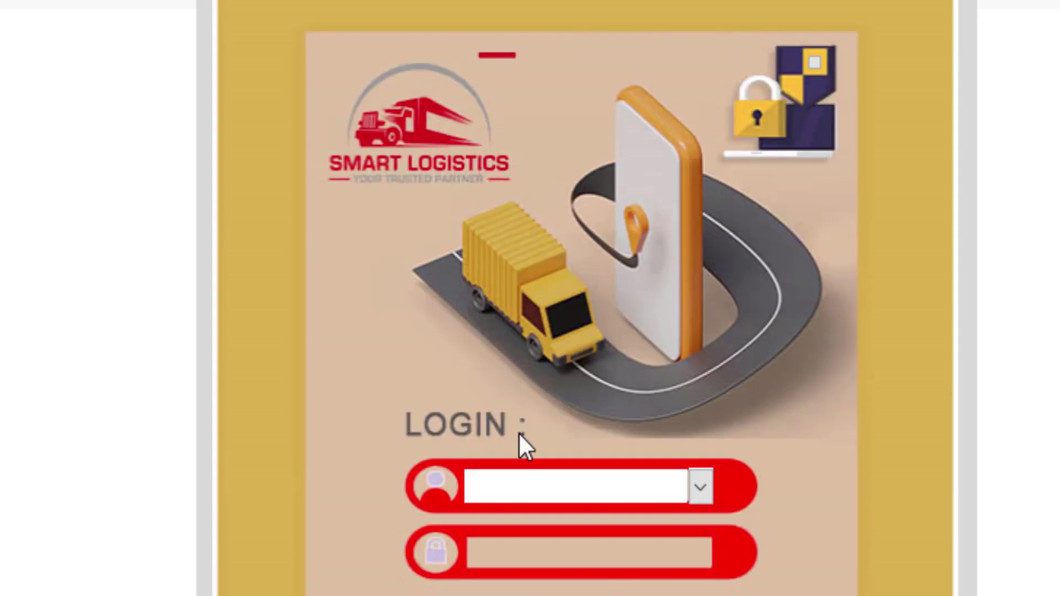
# Step: Log in to the logistics database with the user name and account password
pyautogui.write('sajid7')
pyautogui.press('Tab')
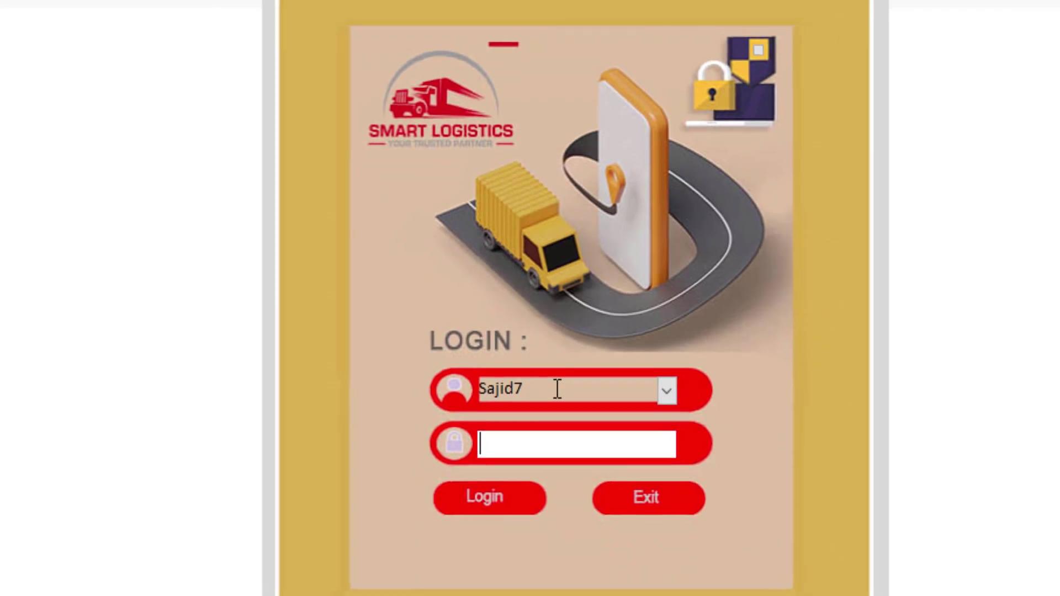
pyautogui.write('***')
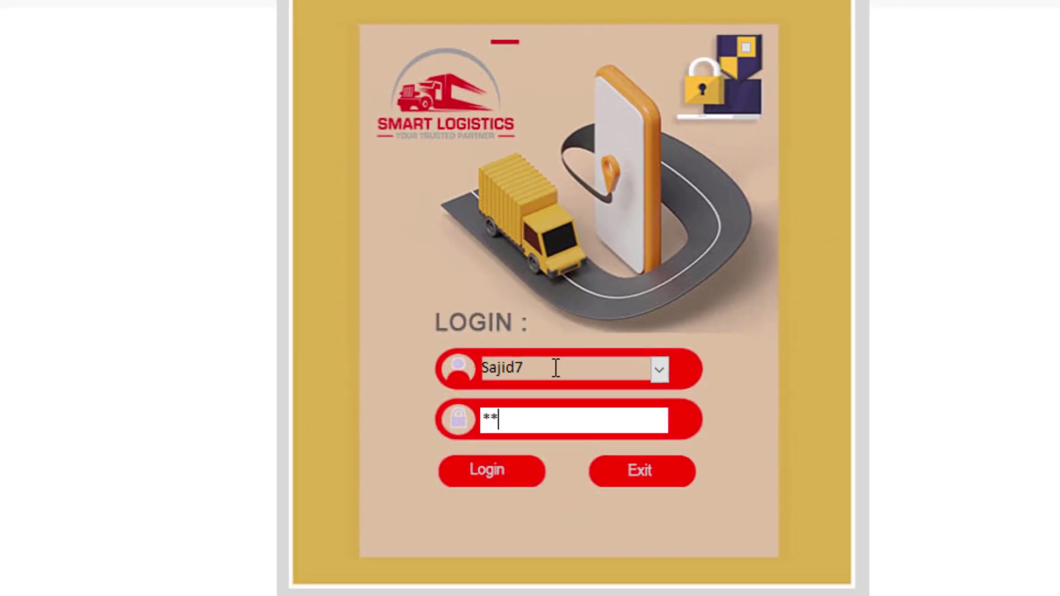
pyautogui.click(485, 471)
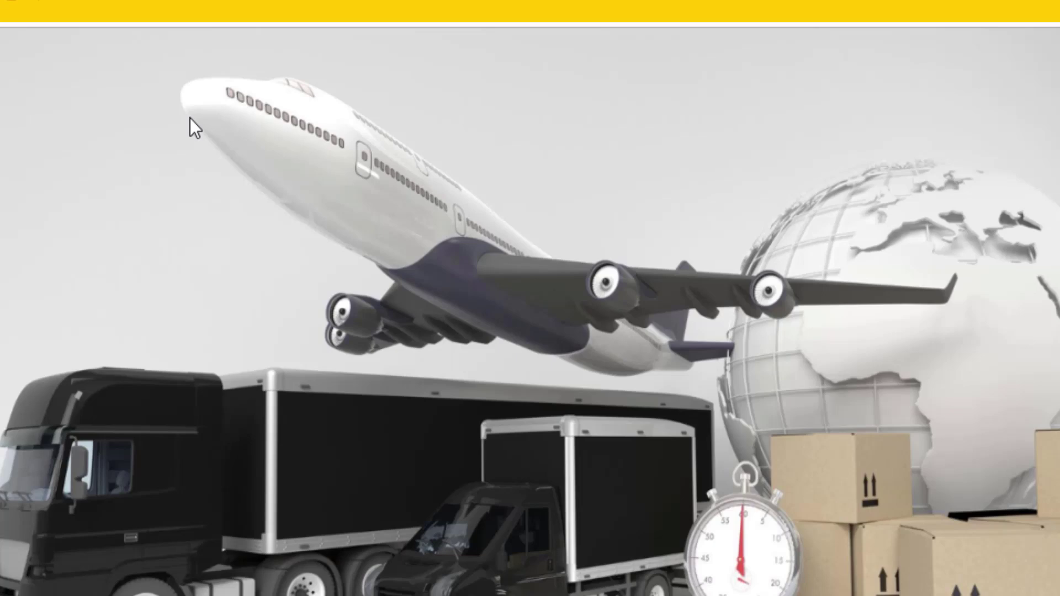
# Step: Open the Drivers form from the setup actions, browse the existing driver records, and close the form
pyautogui.click(34, 124)
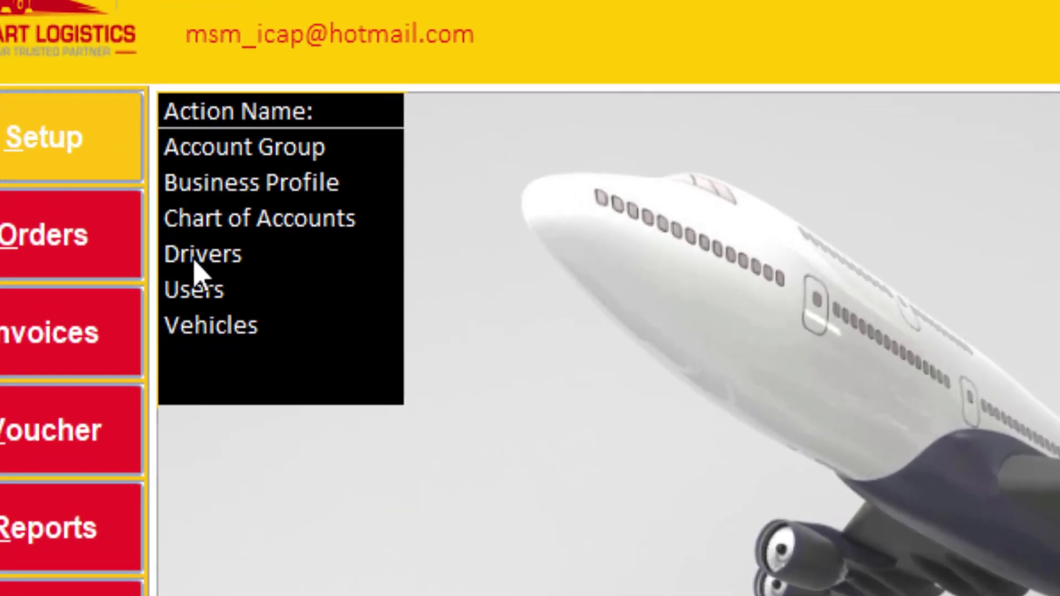
pyautogui.click(198, 255)
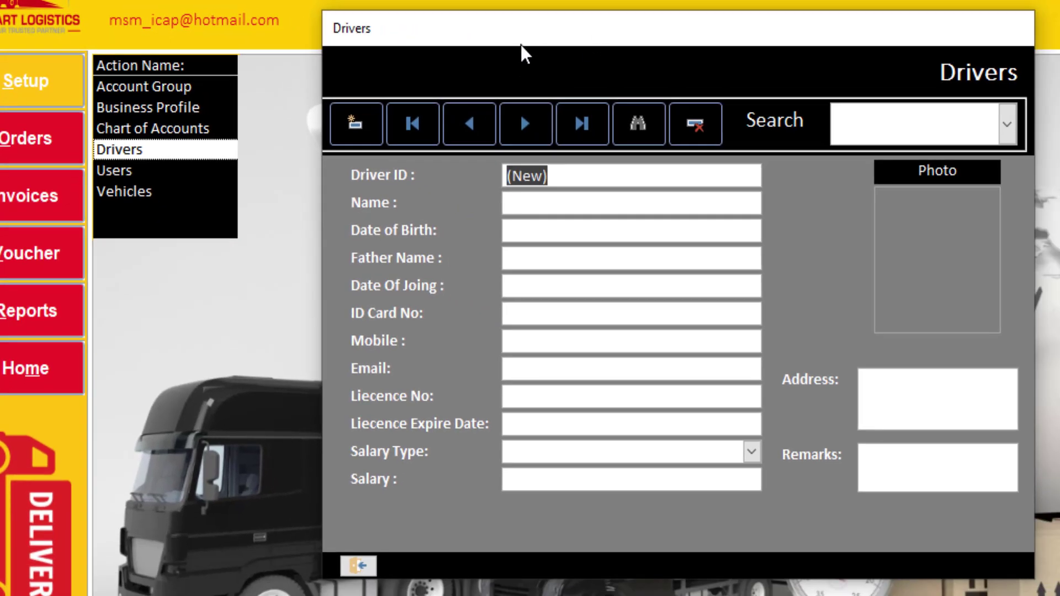
pyautogui.click(476, 133)
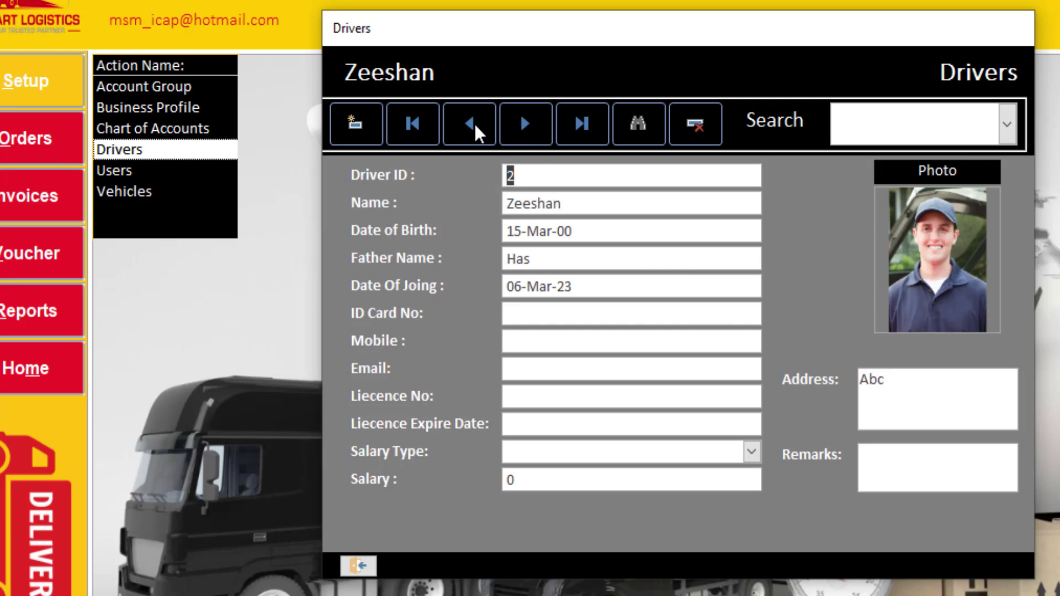
pyautogui.click(476, 131)
pyautogui.click(522, 126)
pyautogui.click(608, 322)
pyautogui.click(365, 567)
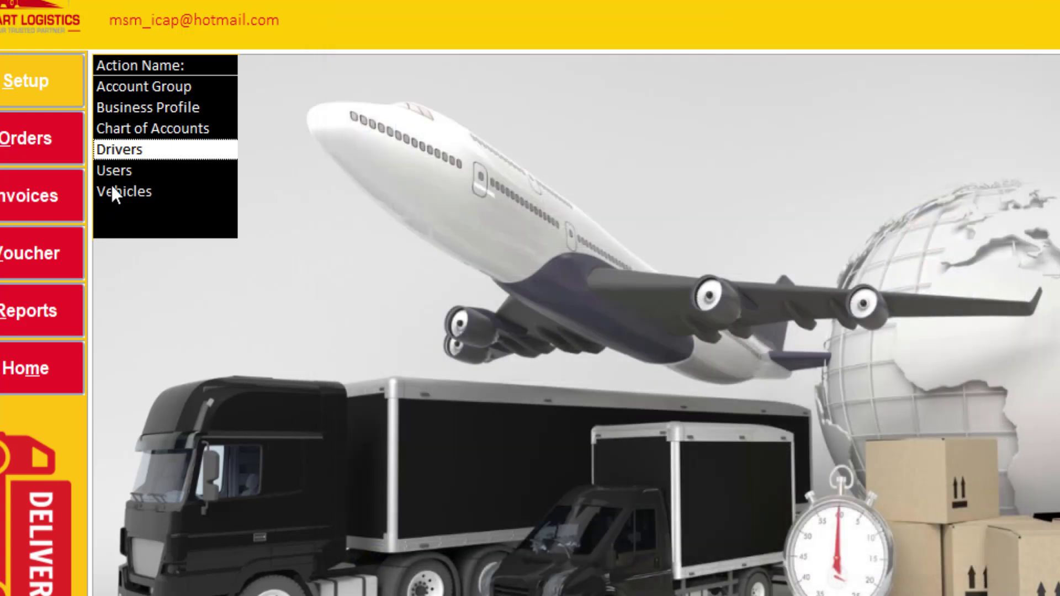
# Step: Open the Vehicles form, step back to the last existing vehicle, and examine its type, name, number and color fields
pyautogui.click(122, 194)
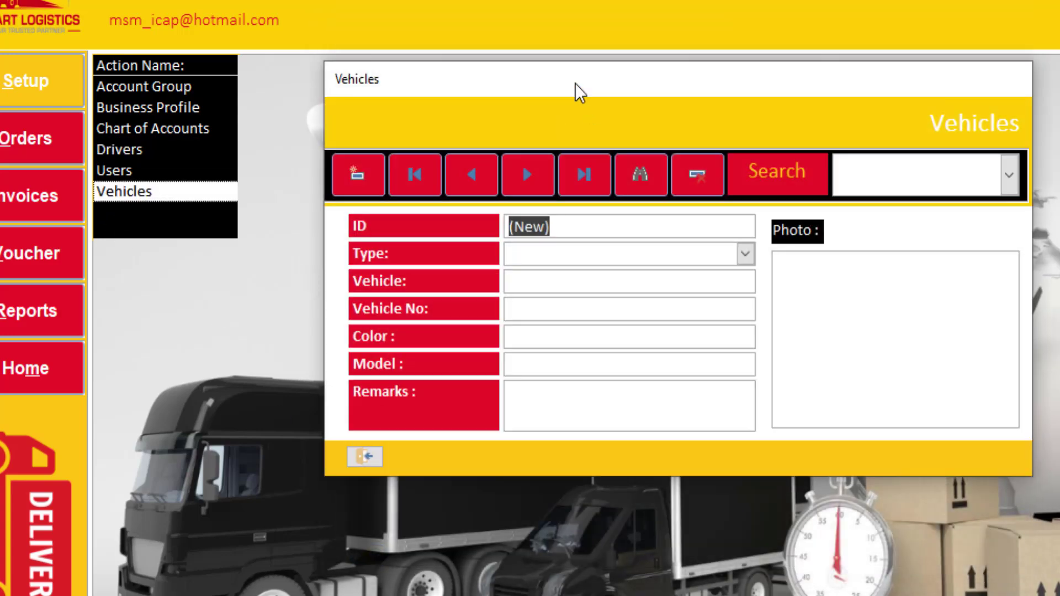
pyautogui.click(478, 184)
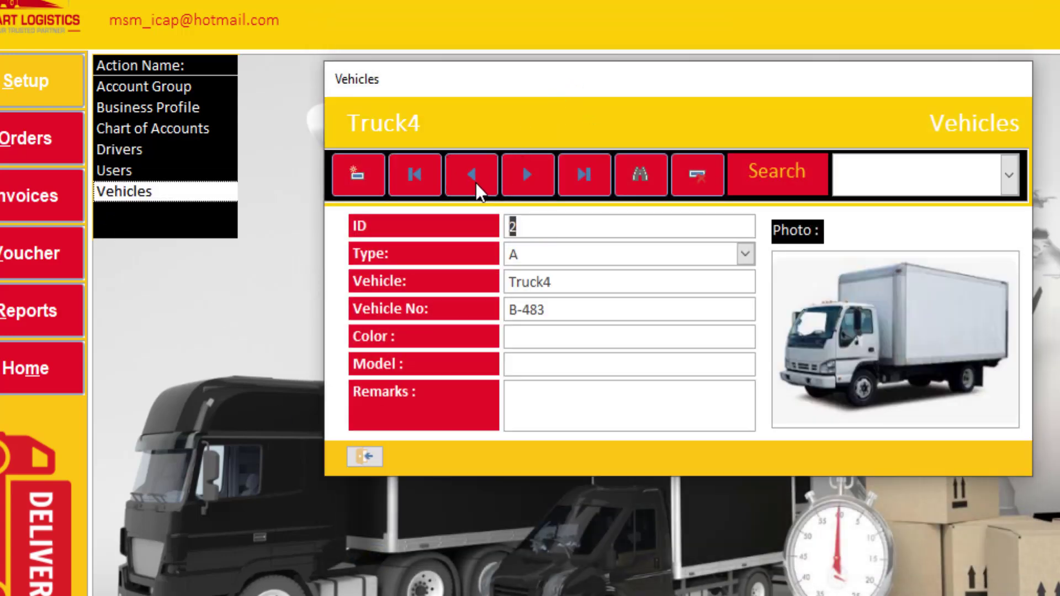
pyautogui.click(557, 260)
pyautogui.click(564, 286)
pyautogui.click(563, 310)
pyautogui.click(564, 338)
pyautogui.click(574, 260)
# Step: Examine the type options of the Truck4 vehicle, along with its number, remarks and photo fields
pyautogui.click(745, 254)
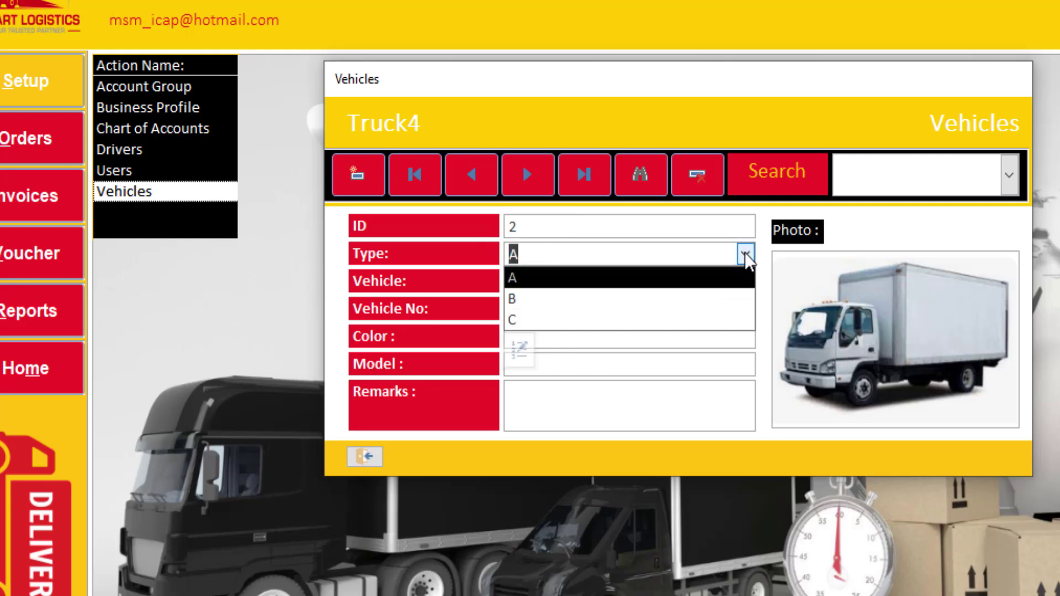
pyautogui.click(641, 259)
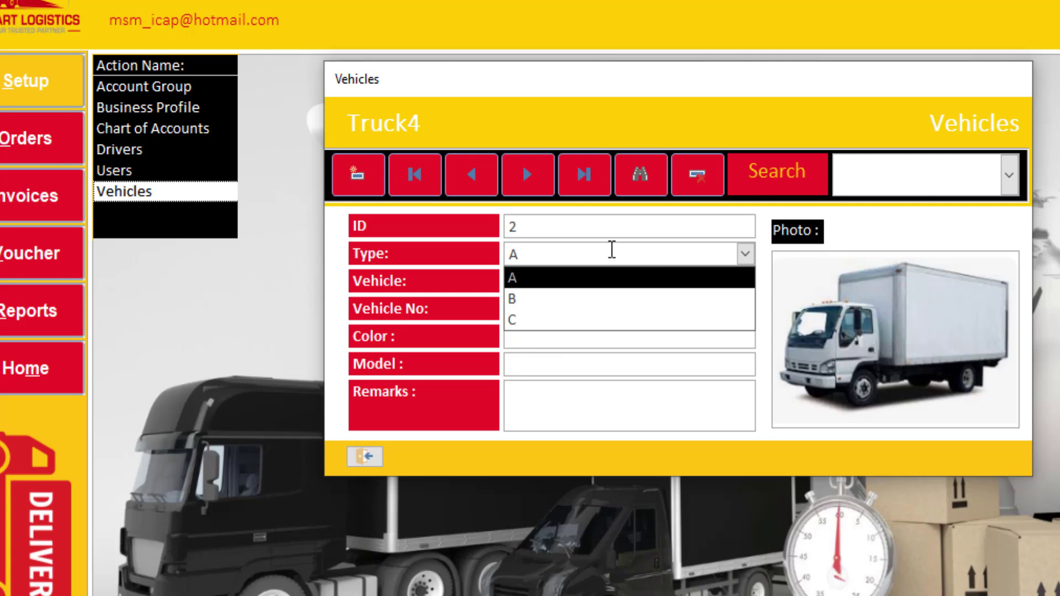
pyautogui.click(883, 233)
pyautogui.click(603, 282)
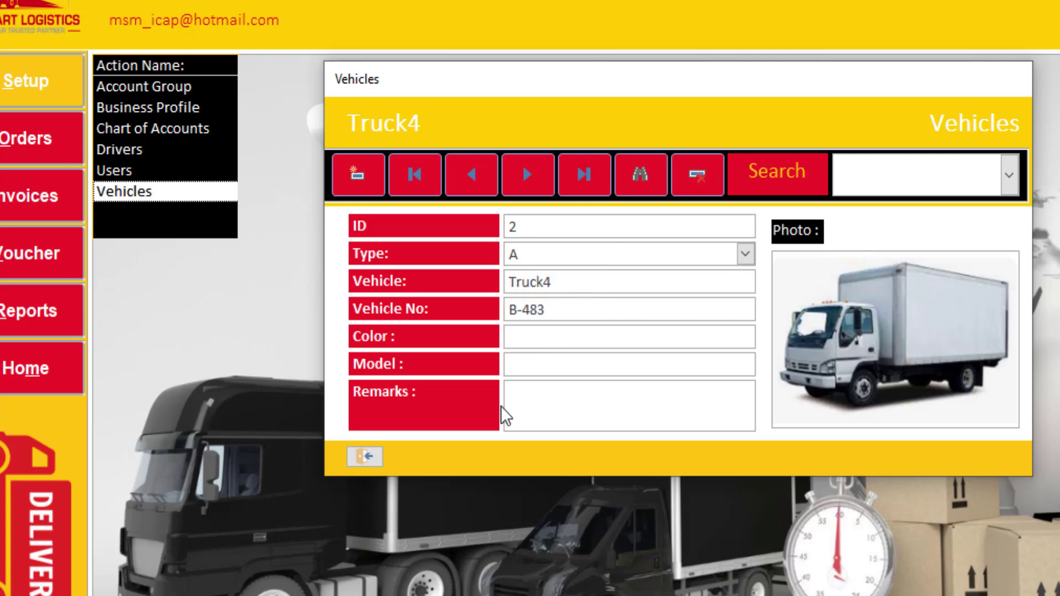
pyautogui.click(580, 308)
pyautogui.click(611, 403)
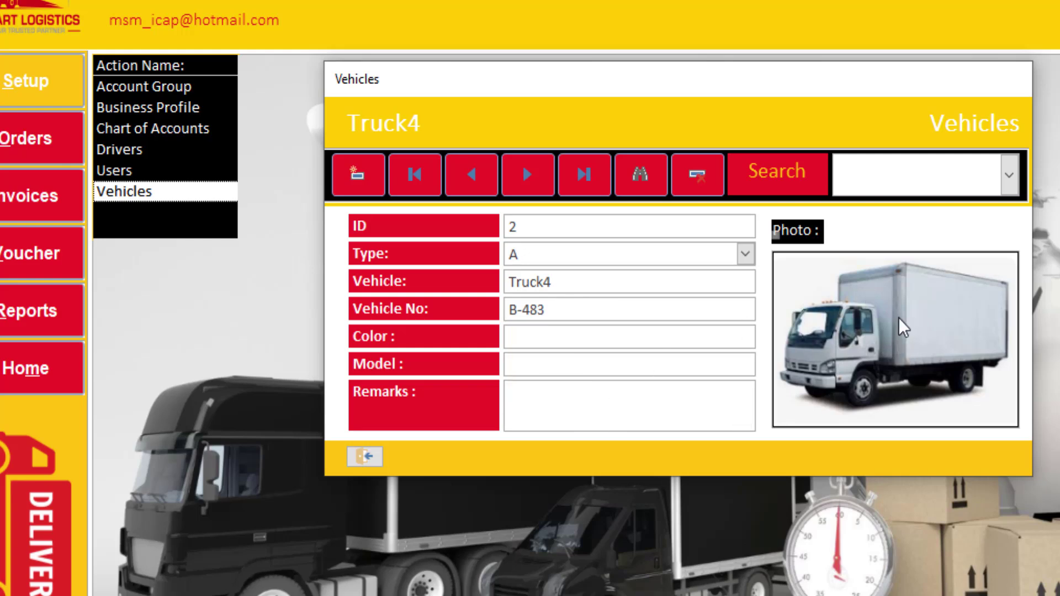
pyautogui.doubleClick(904, 326)
pyautogui.click(838, 448)
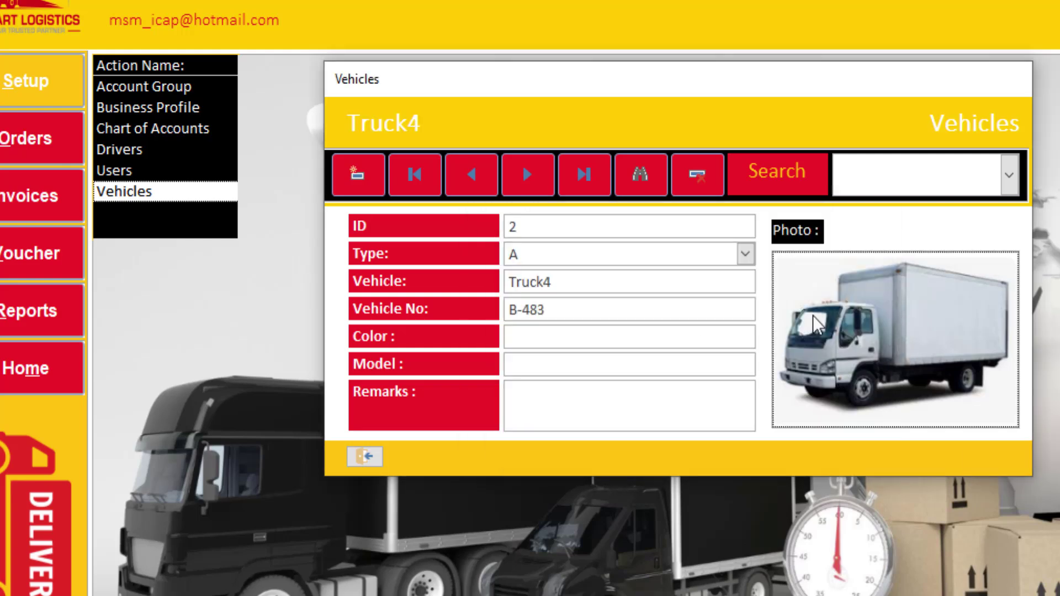
# Step: Look up Truck123 through the vehicle search, browse the neighbouring records and a blank new record, and close the Vehicles form
pyautogui.click(1009, 187)
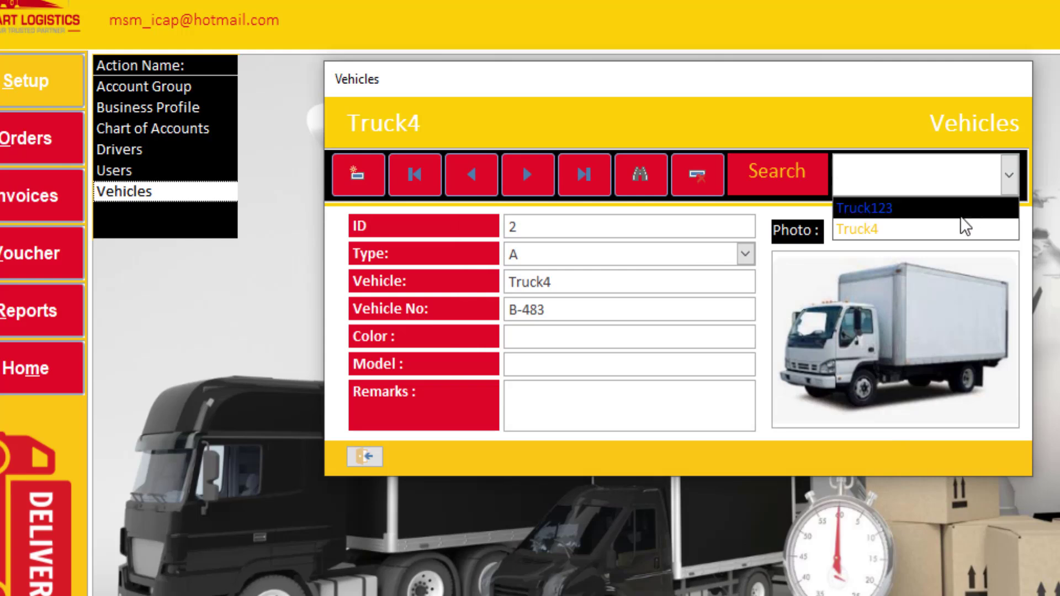
pyautogui.click(940, 213)
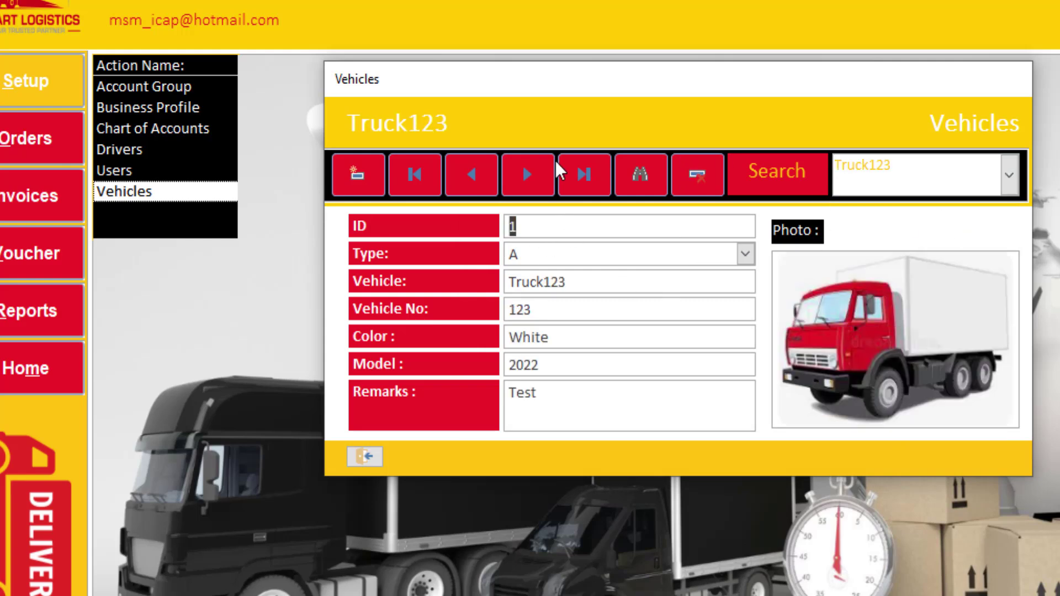
pyautogui.click(524, 176)
pyautogui.click(678, 275)
pyautogui.click(468, 177)
pyautogui.click(667, 274)
pyautogui.click(371, 181)
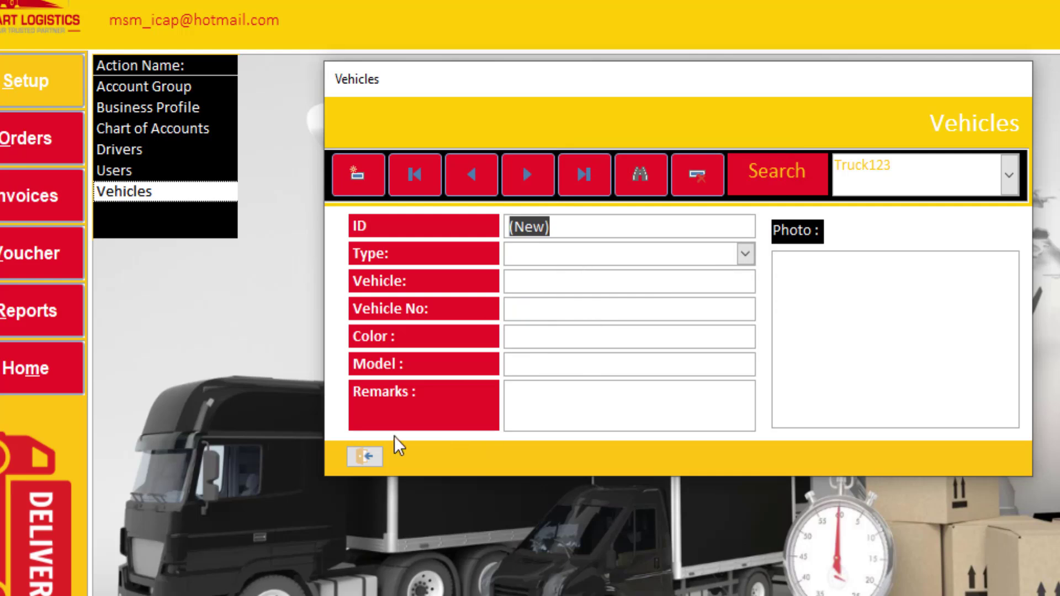
pyautogui.click(365, 458)
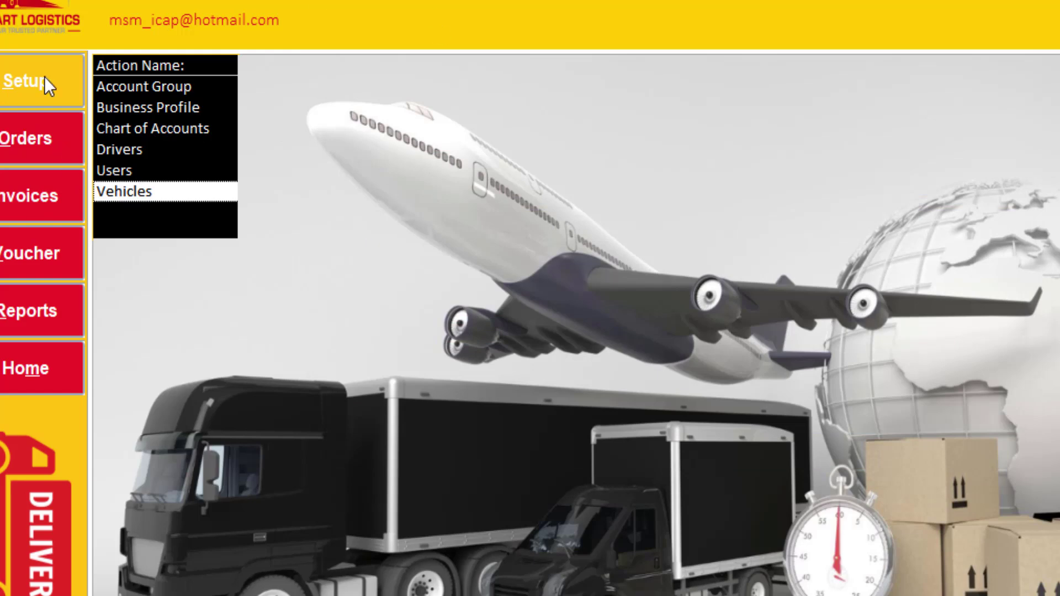
# Step: Open the Orders form and start a new order with the booking date 11-May-23
pyautogui.click(41, 138)
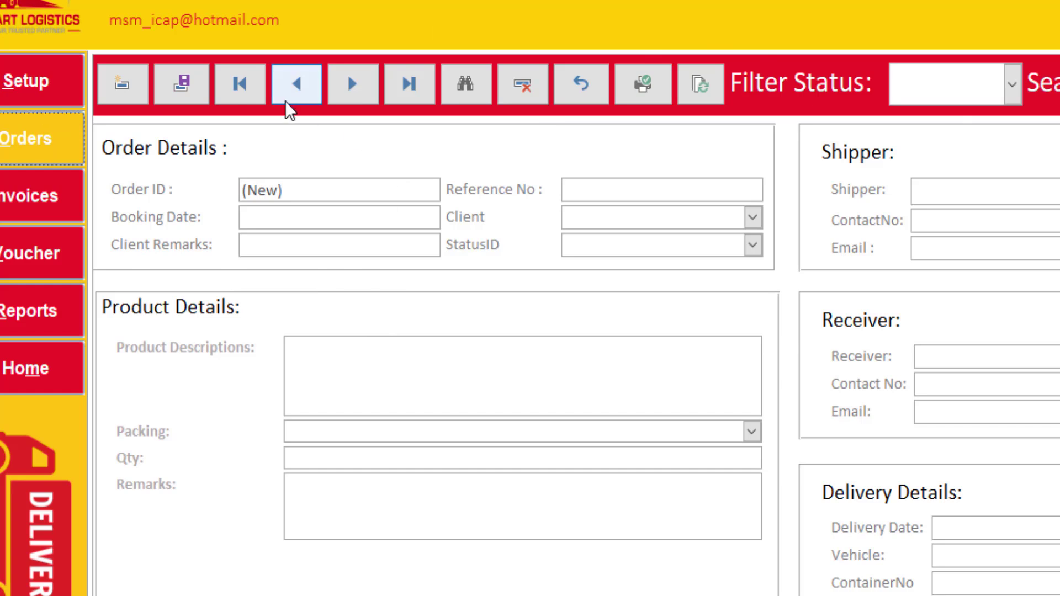
pyautogui.click(124, 89)
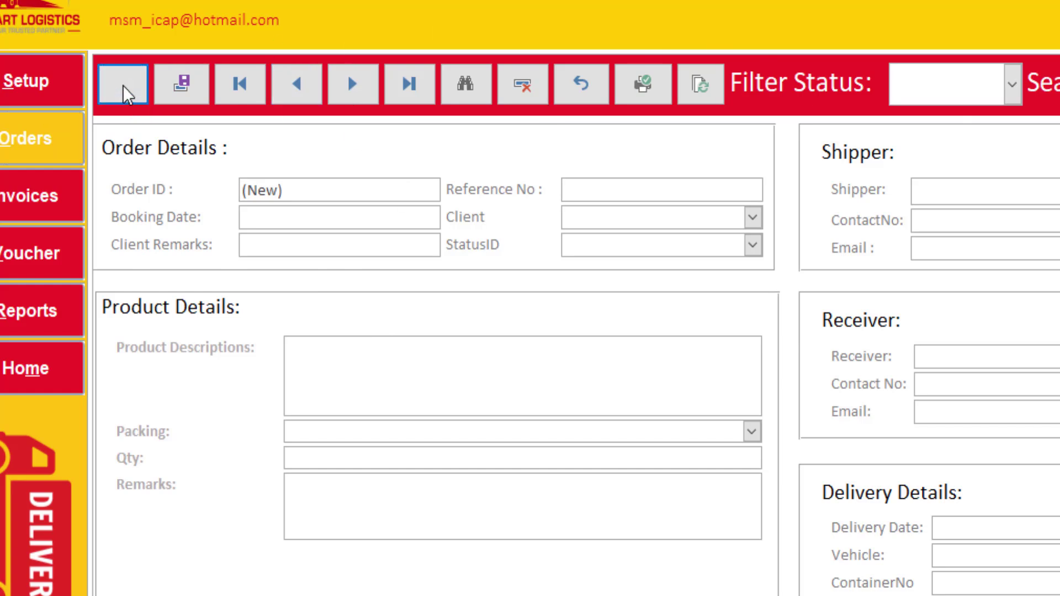
pyautogui.click(403, 214)
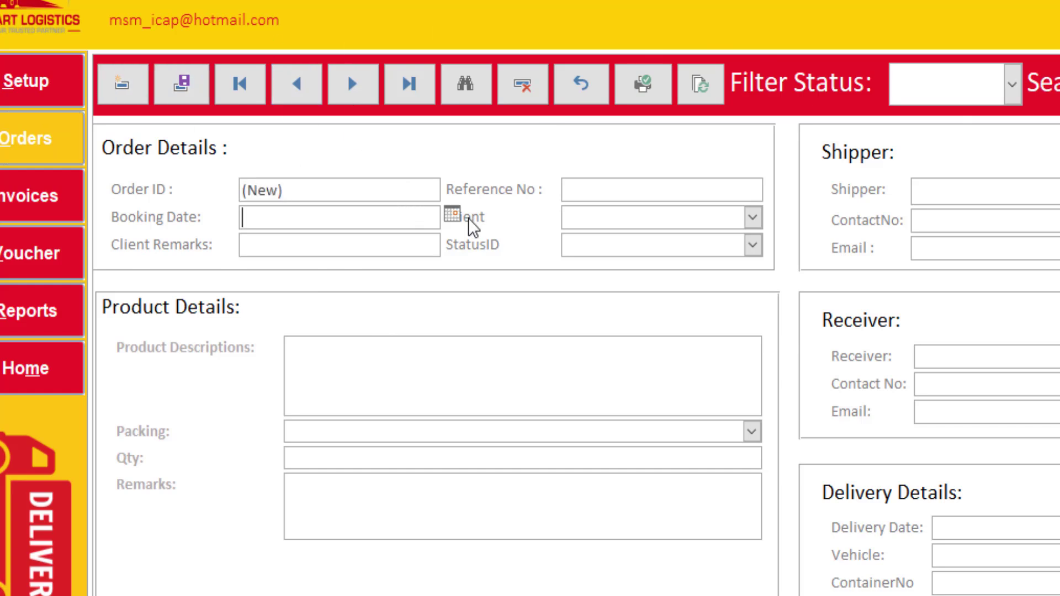
pyautogui.click(453, 215)
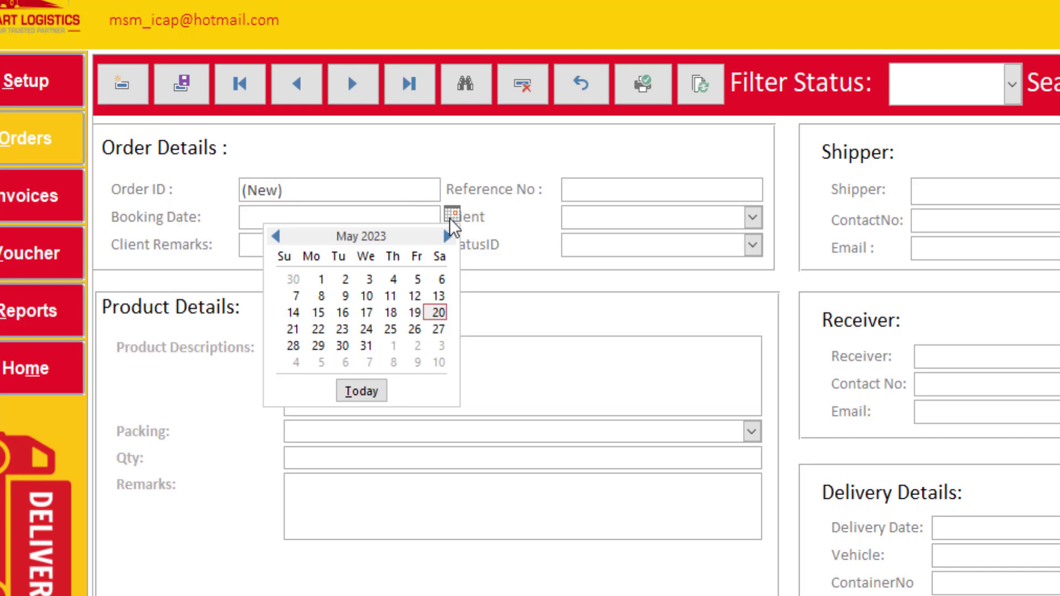
pyautogui.click(391, 305)
# Step: Enter "Plz Deliver Carefully" as the client remarks of the new order
pyautogui.click(381, 247)
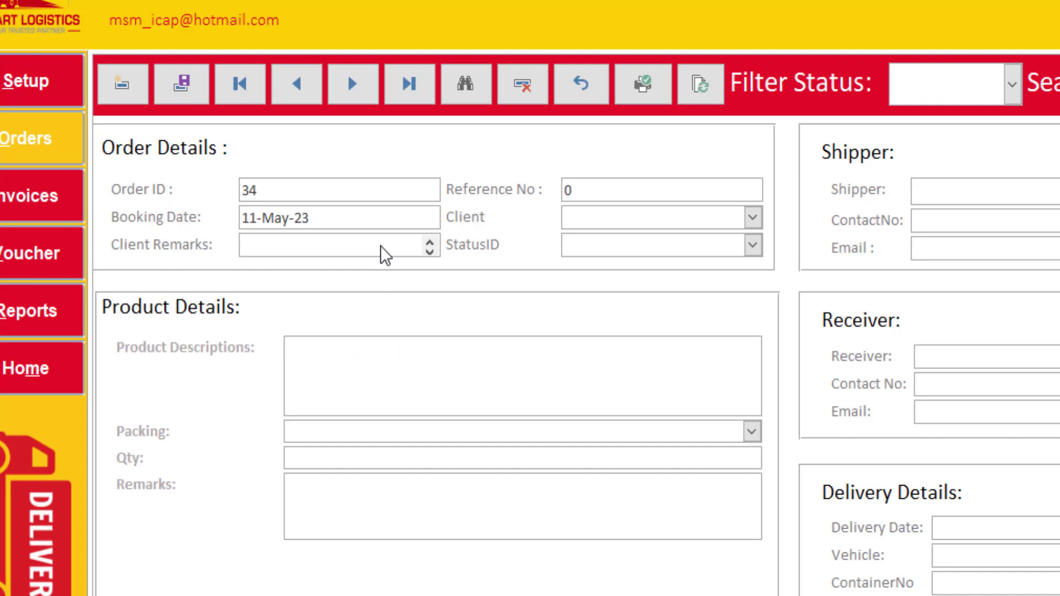
pyautogui.write('Plz ')
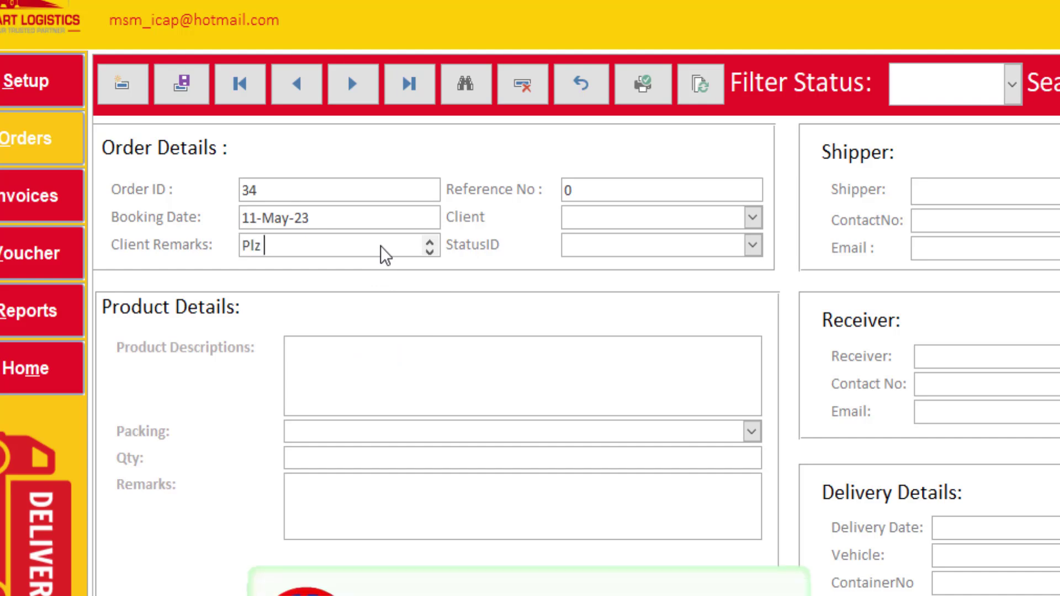
pyautogui.write('Deliver Carefully')
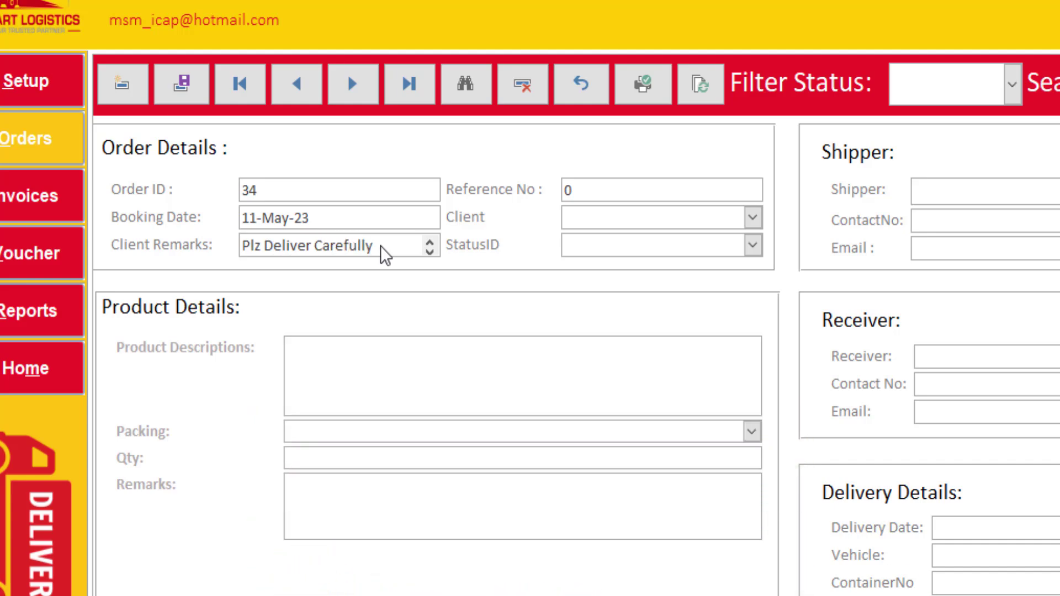
pyautogui.click(606, 189)
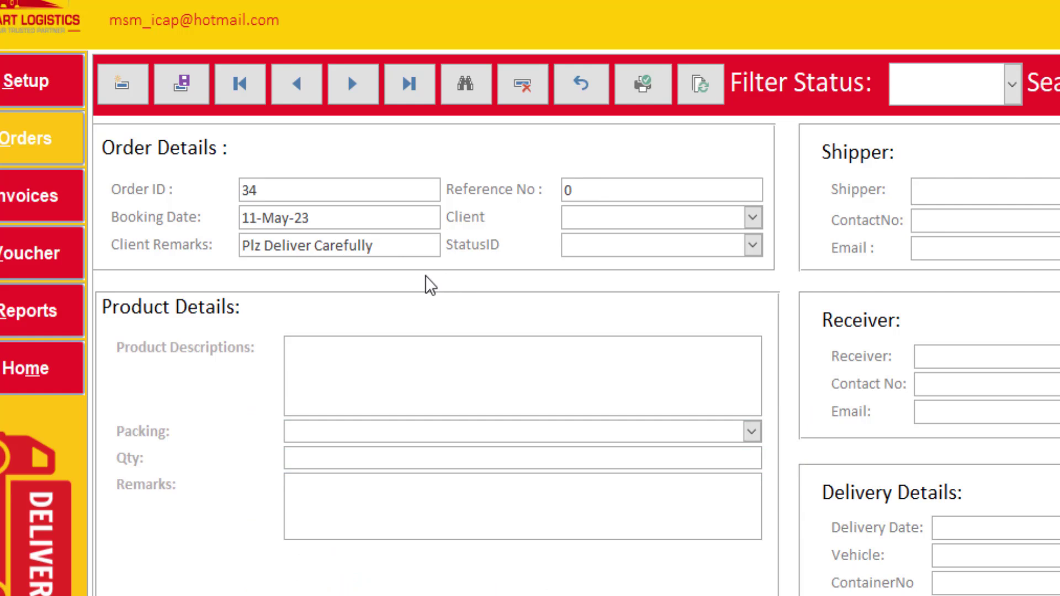
pyautogui.click(402, 247)
# Step: Choose Amazon as the client of the new order
pyautogui.click(563, 190)
pyautogui.click(494, 189)
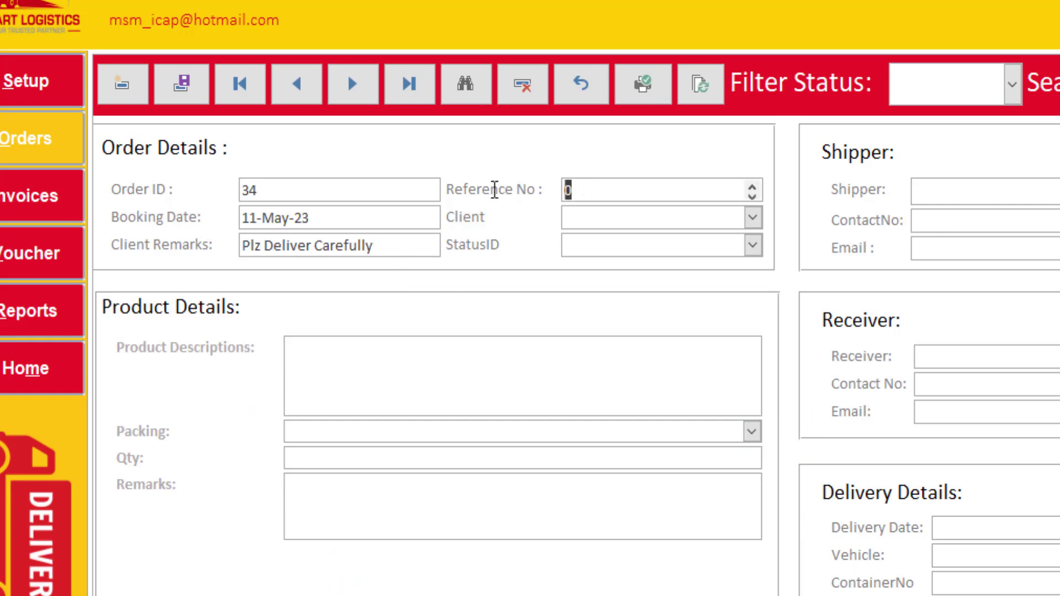
pyautogui.click(617, 220)
pyautogui.moveTo(600, 192); pyautogui.dragTo(544, 187)
pyautogui.click(631, 221)
pyautogui.click(751, 217)
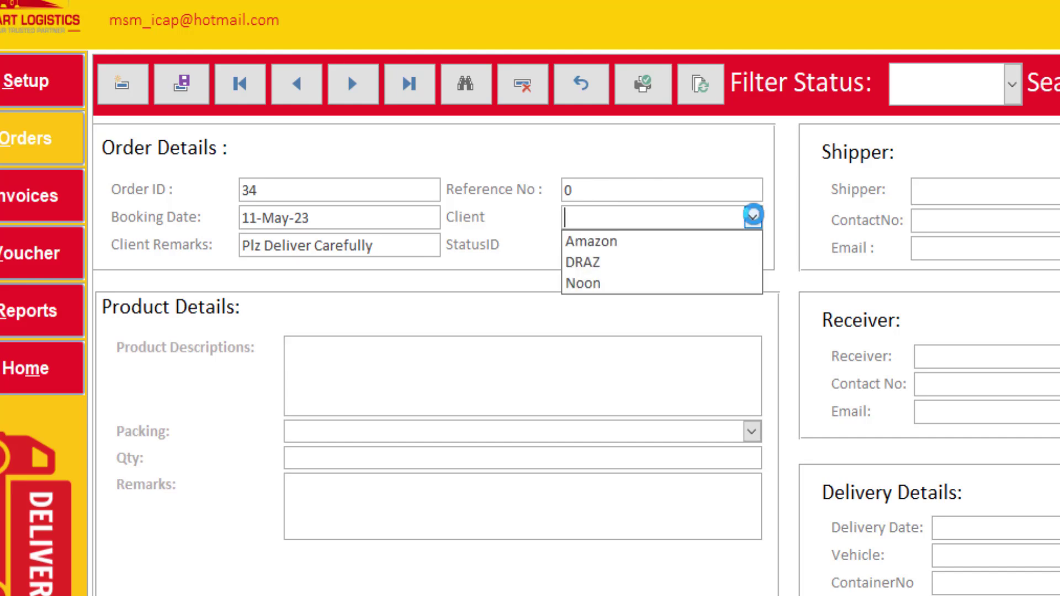
pyautogui.click(712, 243)
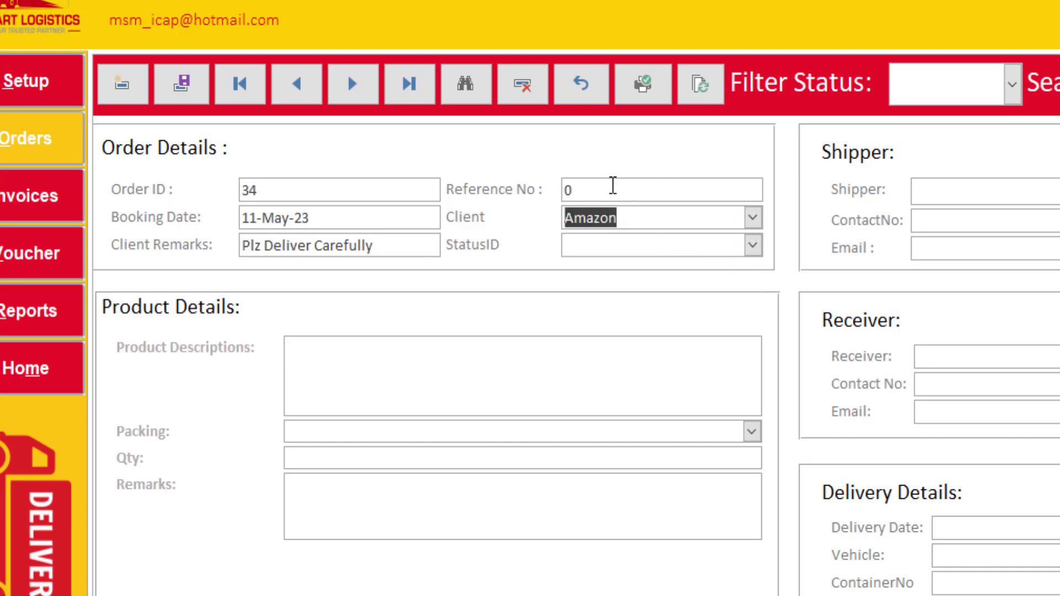
# Step: Set the order's reference number to 345 and its status to Pending
pyautogui.moveTo(612, 186); pyautogui.dragTo(507, 185)
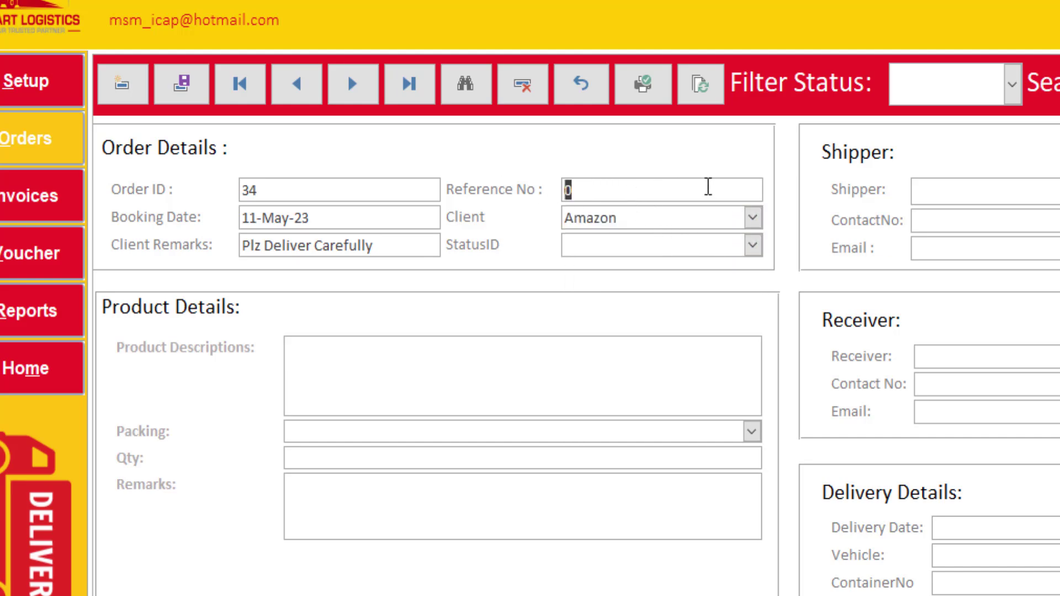
pyautogui.write('345')
pyautogui.moveTo(648, 218); pyautogui.dragTo(548, 243)
pyautogui.click(639, 238)
pyautogui.click(753, 246)
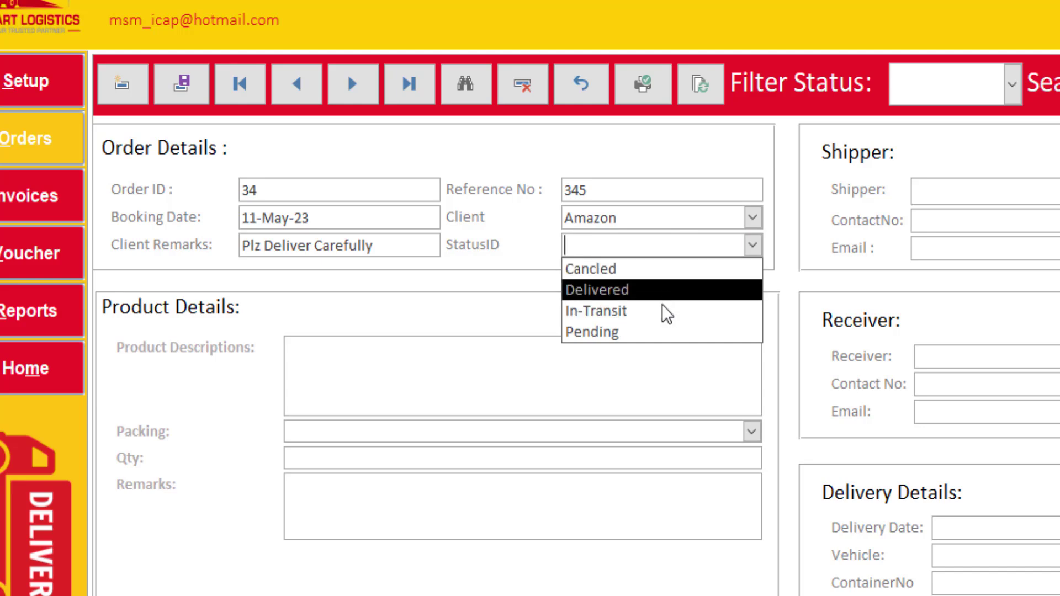
pyautogui.click(665, 331)
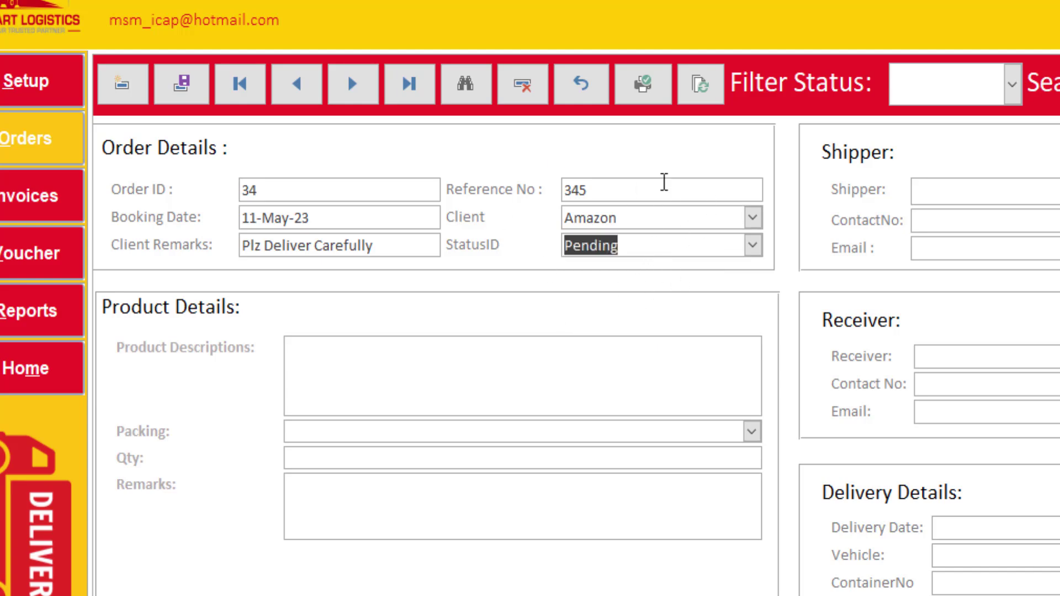
# Step: Enter "Laptop" as the product description of the new order
pyautogui.click(380, 369)
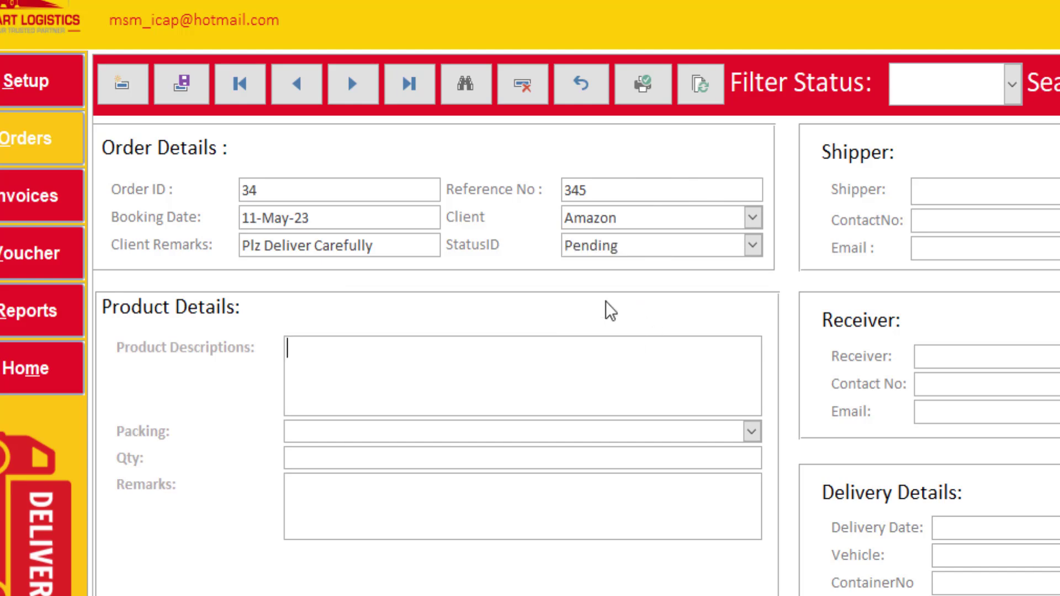
pyautogui.click(440, 349)
pyautogui.write('Lap')
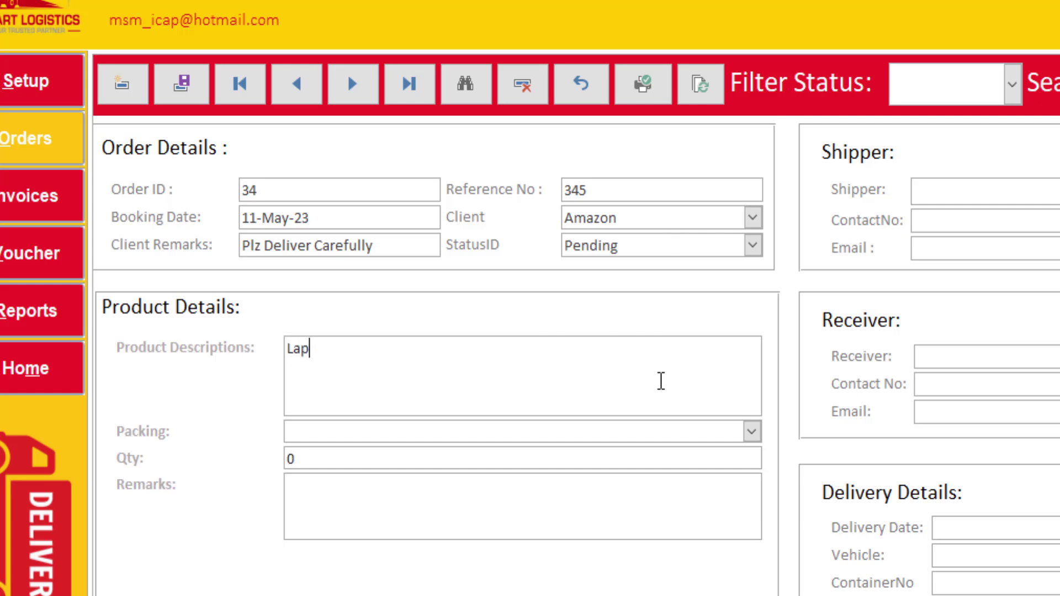
pyautogui.write('top')
# Step: Open the packing unit choices for editing and close the item editor without changes
pyautogui.click(751, 431)
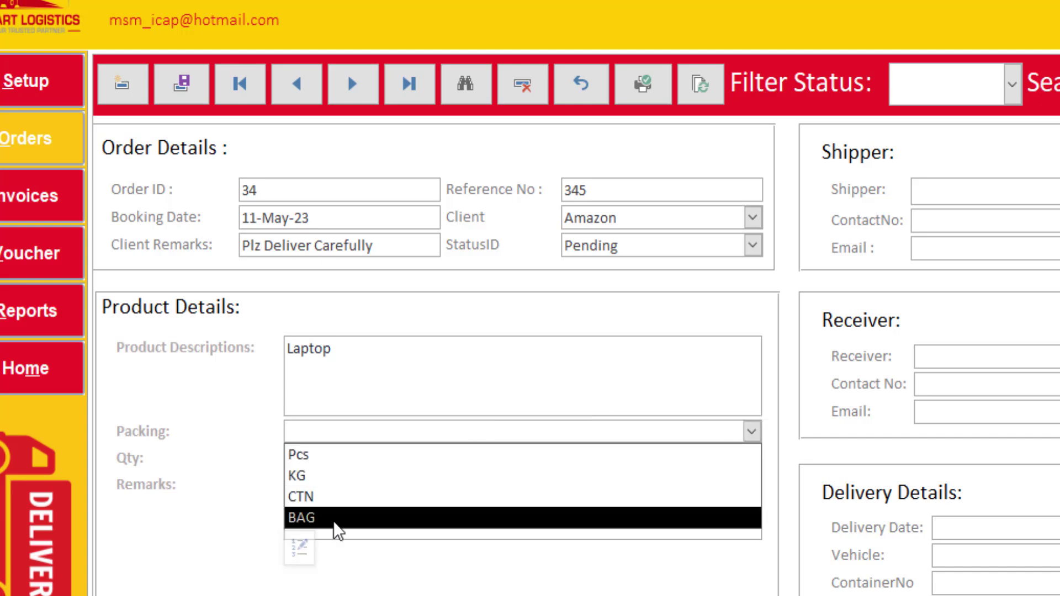
pyautogui.click(299, 549)
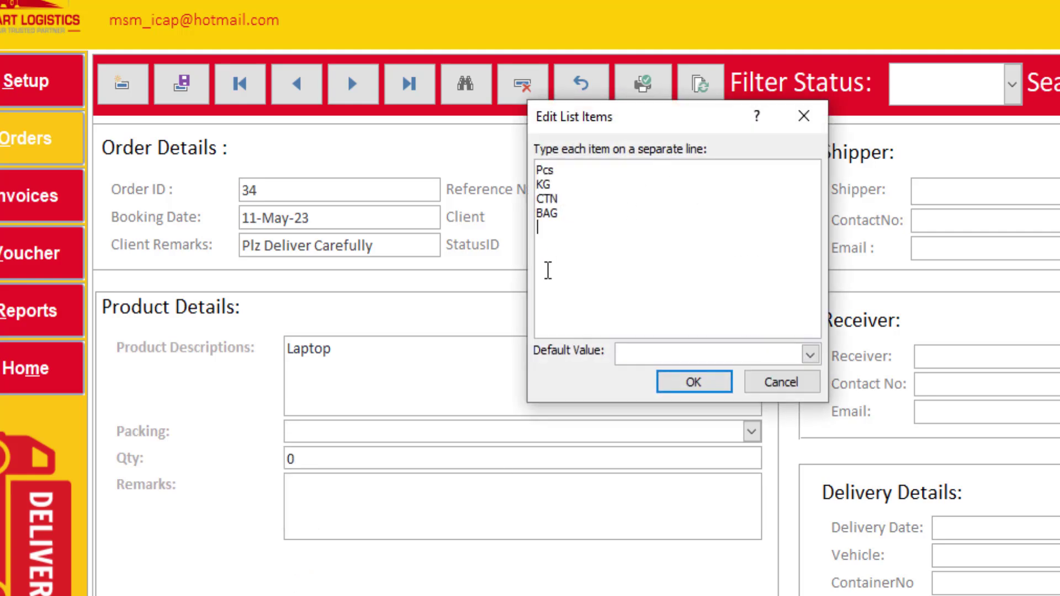
pyautogui.click(552, 231)
pyautogui.click(774, 385)
# Step: Set the product's packing unit to Pcs and its quantity to 10
pyautogui.write('pcs')
pyautogui.press('Tab')
pyautogui.write('10')
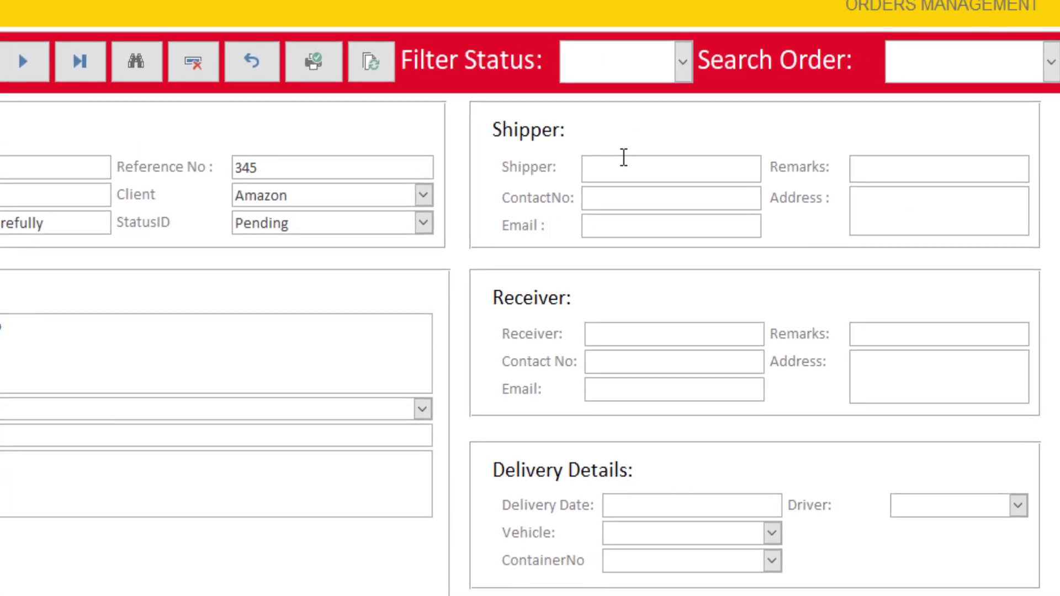
# Step: Enter the shipper's name, contact number and email address for the order
pyautogui.click(952, 188)
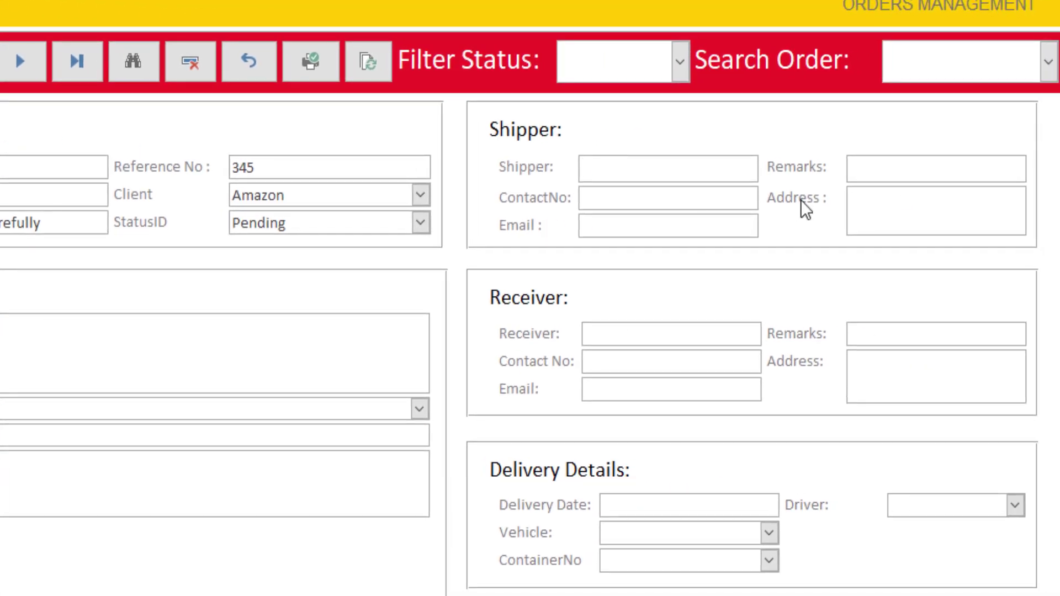
pyautogui.write('SaleIn')
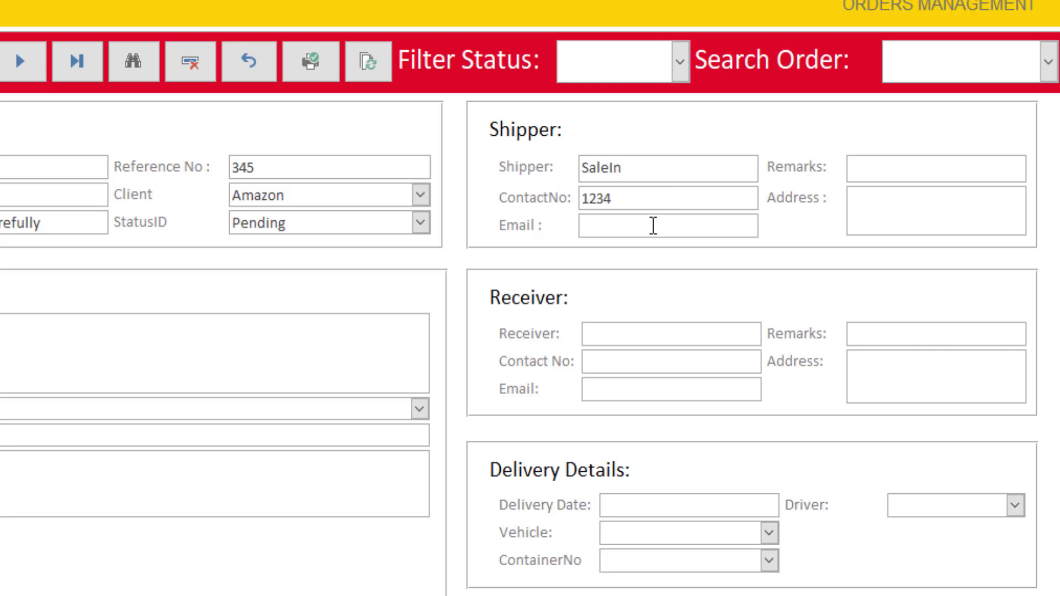
pyautogui.click(653, 226)
pyautogui.write('abc@abc.ocm')
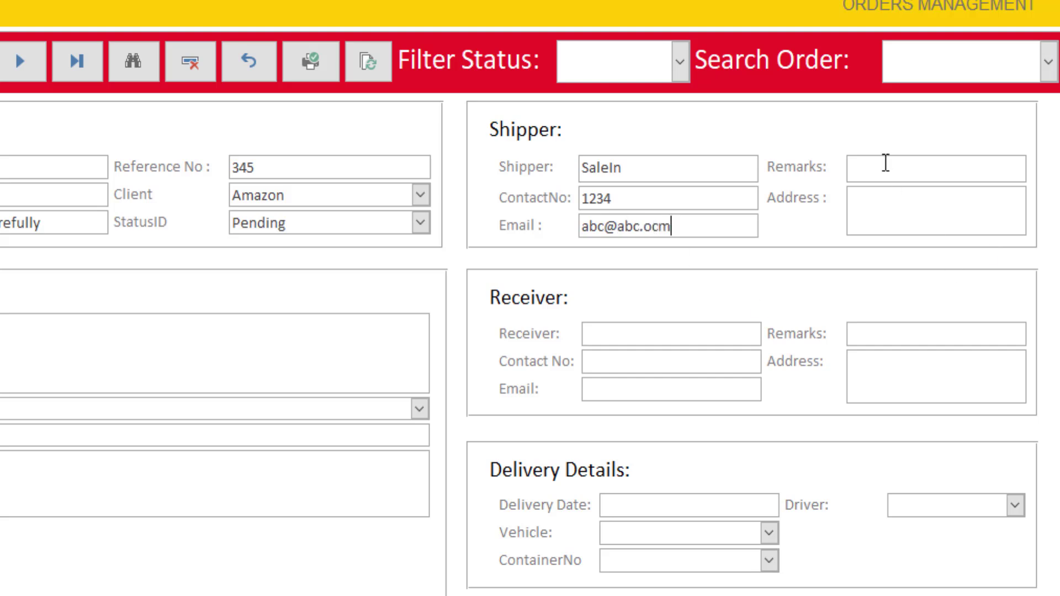
# Step: Enter the shipper's address, leaving the shipper remarks empty
pyautogui.click(908, 217)
pyautogui.click(876, 167)
pyautogui.click(900, 207)
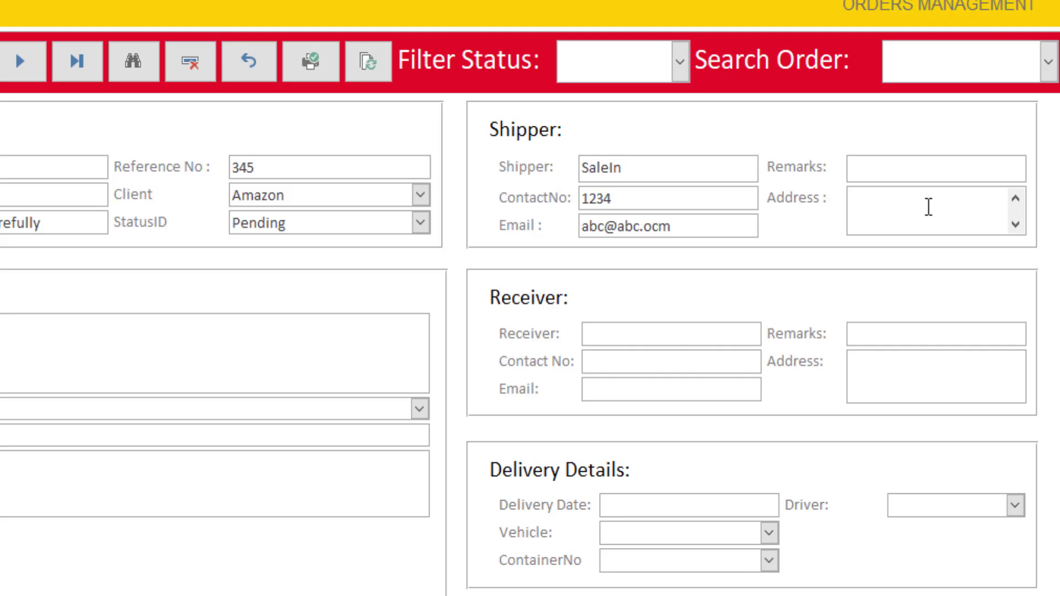
pyautogui.write('KSA marke')
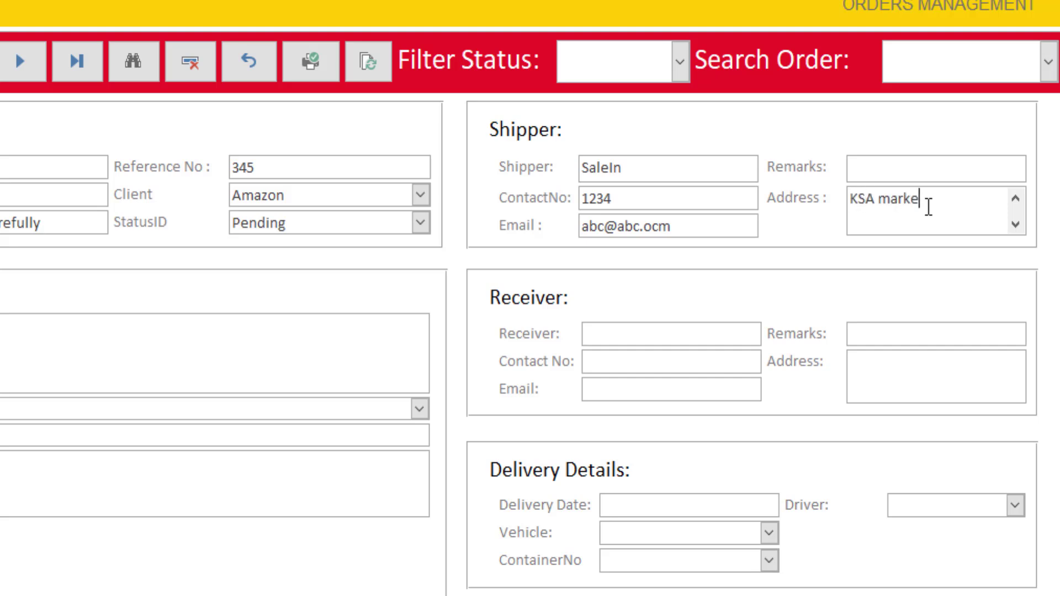
pyautogui.write('t 123')
pyautogui.moveTo(955, 201); pyautogui.dragTo(828, 206)
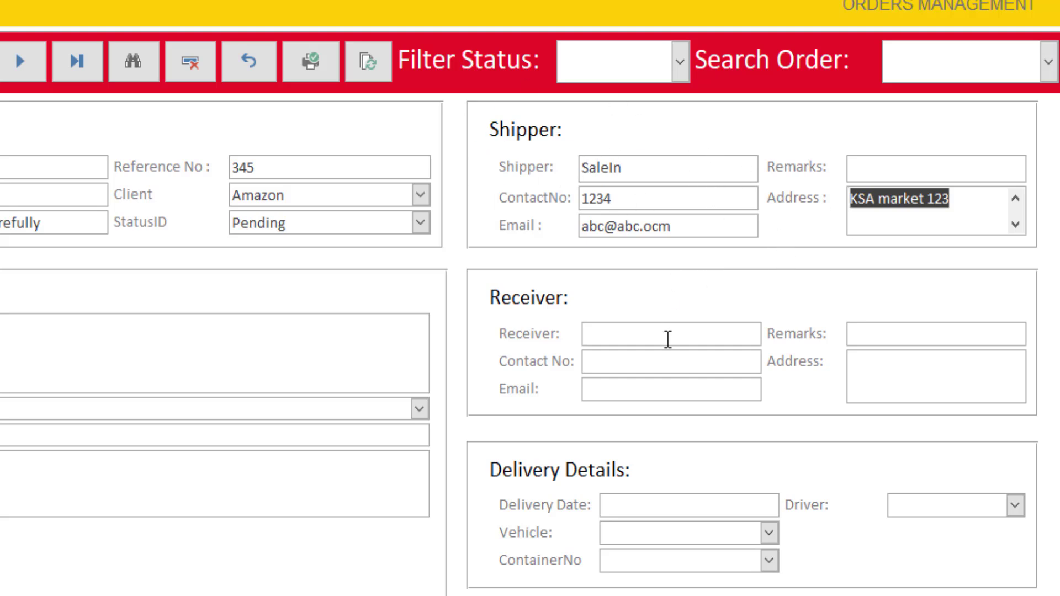
# Step: Enter the receiver's name and address, leaving the contact number and email empty
pyautogui.click(637, 334)
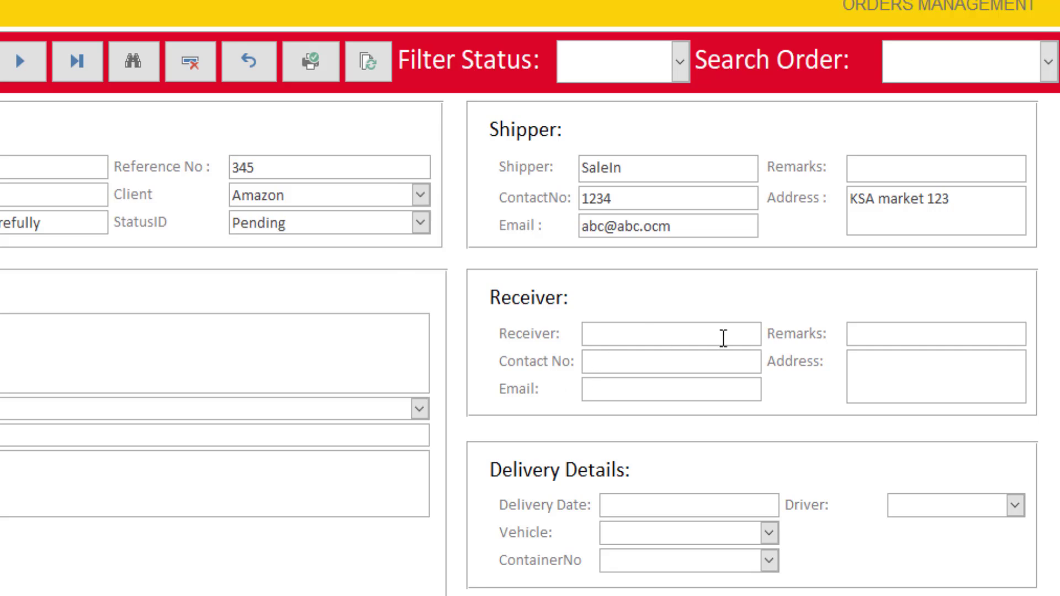
pyautogui.write('hahid')
pyautogui.click(638, 369)
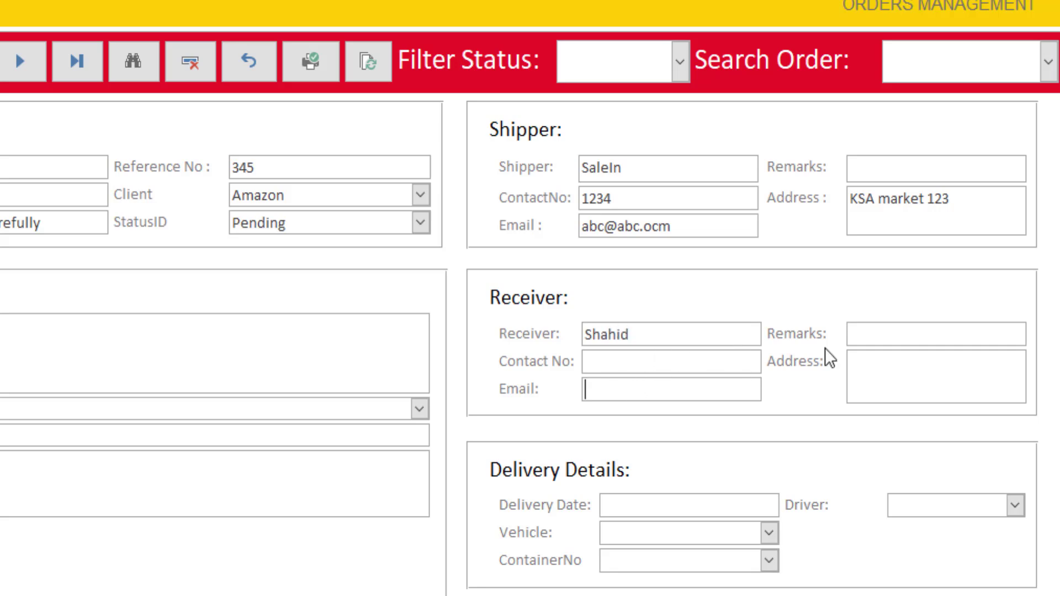
pyautogui.click(878, 362)
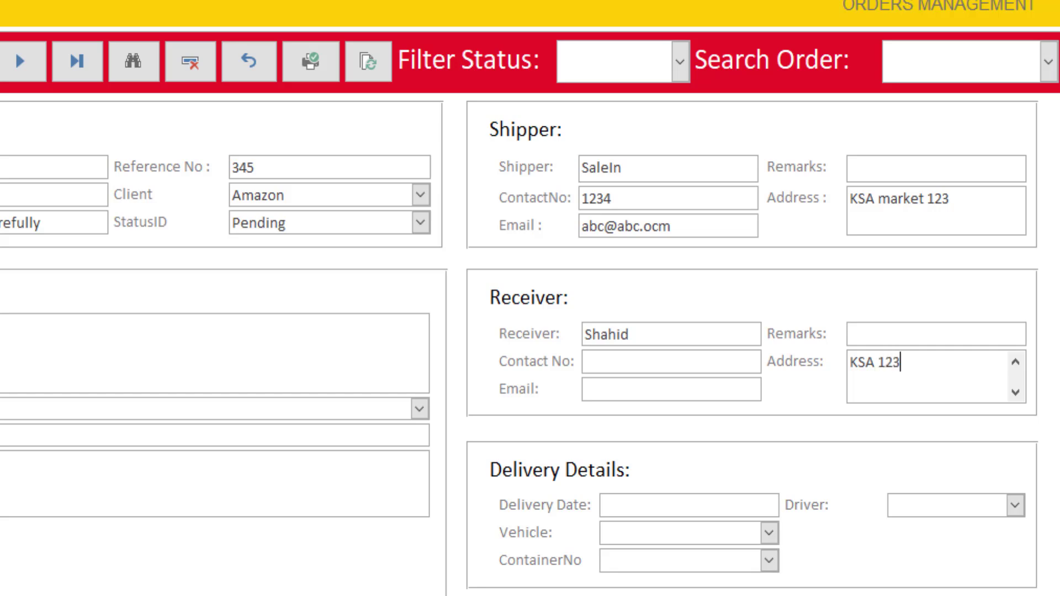
pyautogui.write('KSA 123 Street')
# Step: Change the order's status to Delivered
pyautogui.click(622, 506)
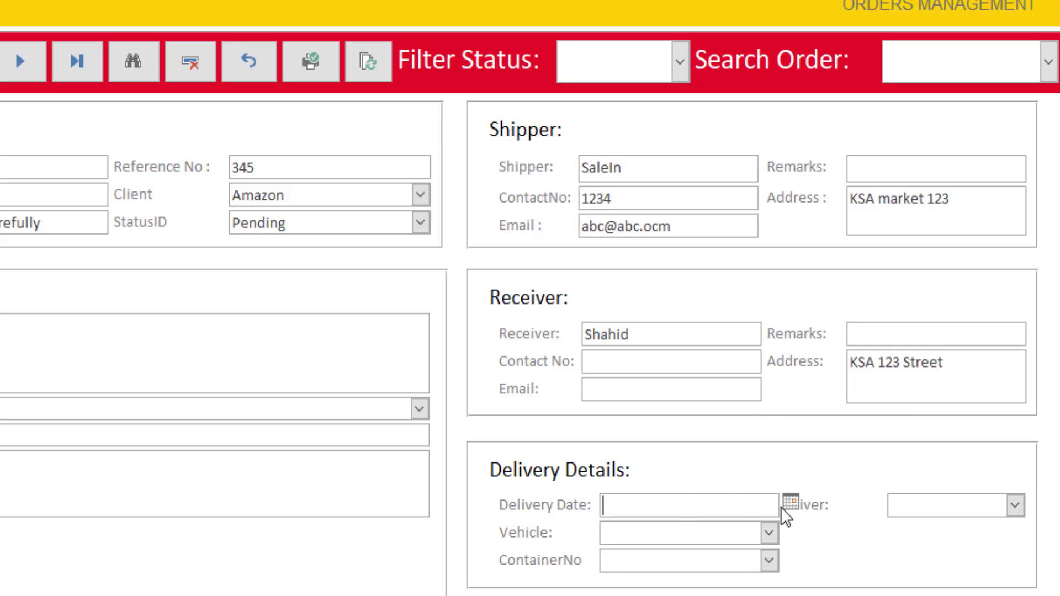
pyautogui.click(795, 503)
pyautogui.click(421, 223)
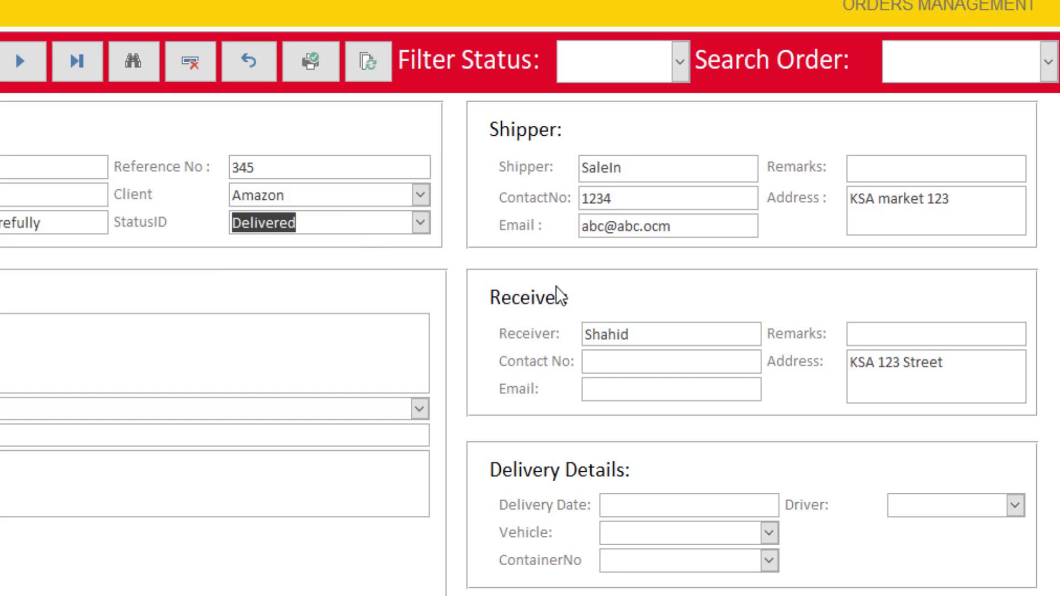
pyautogui.click(420, 223)
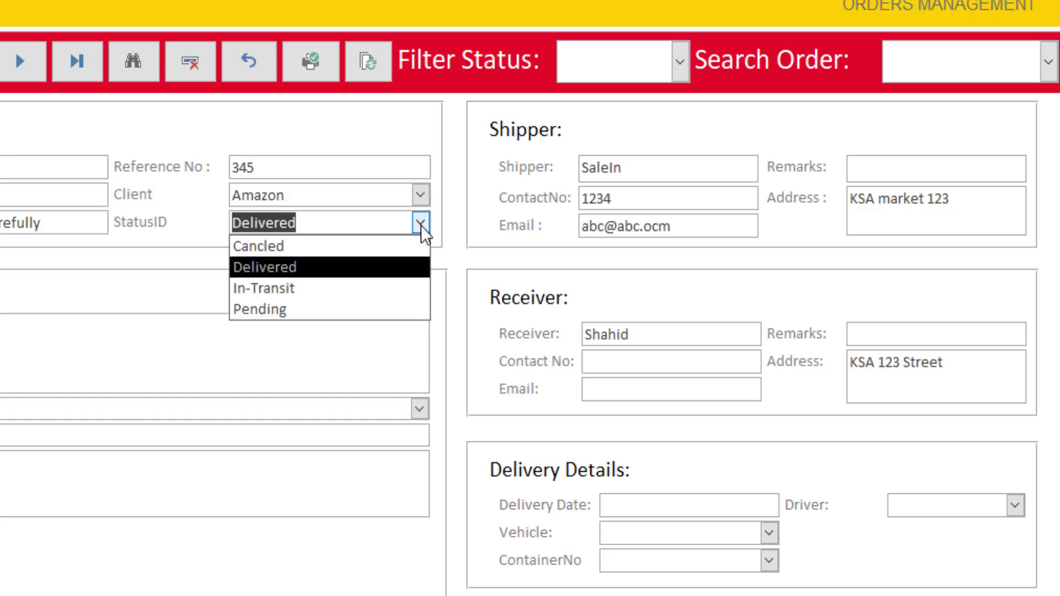
pyautogui.click(421, 226)
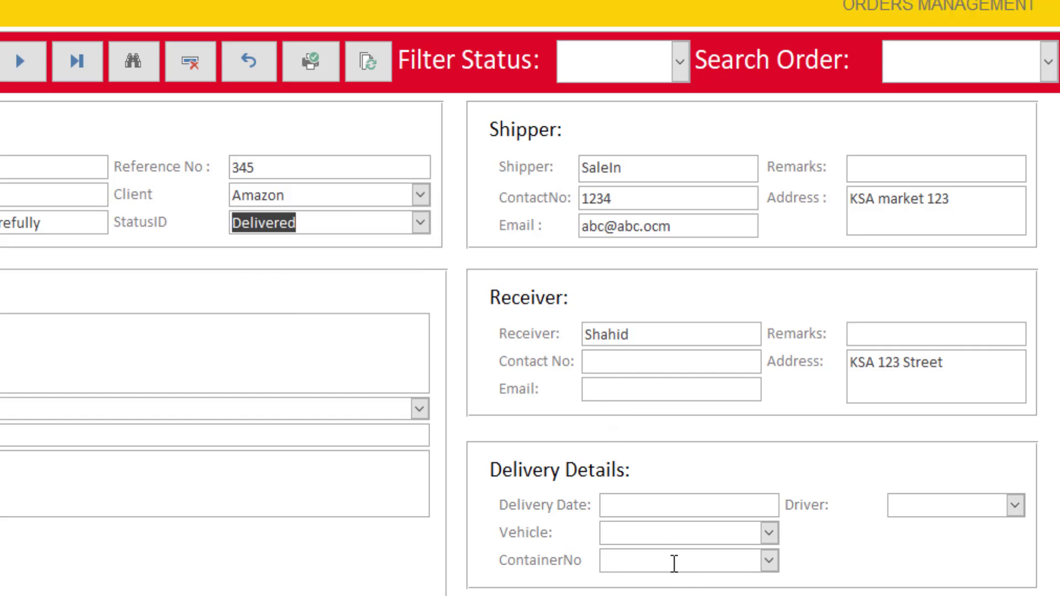
# Step: Set the order's delivery date to 12-May-23
pyautogui.click(657, 533)
pyautogui.click(792, 502)
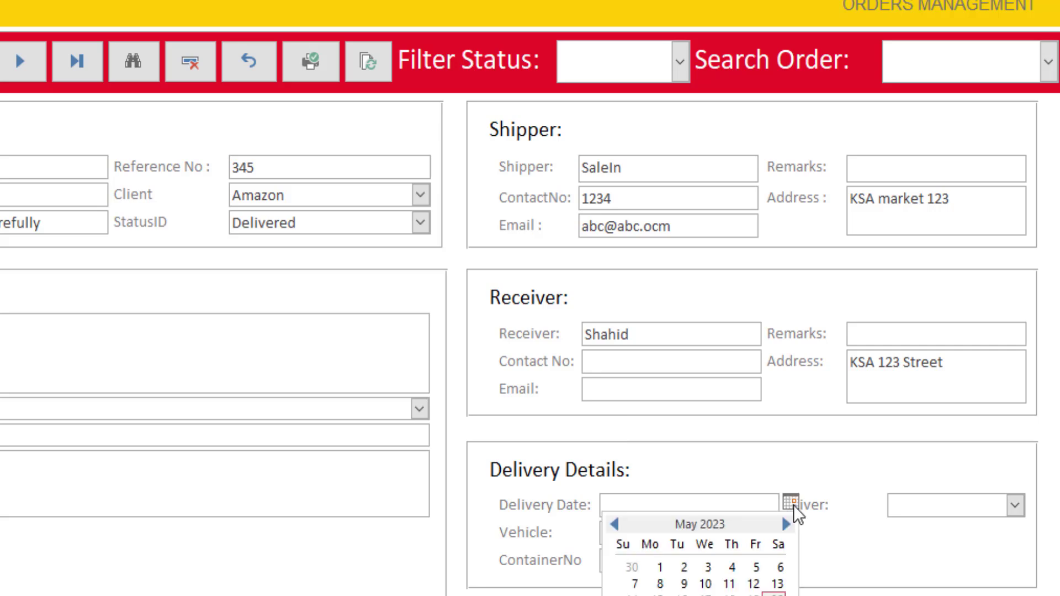
pyautogui.click(753, 583)
# Step: Assign vehicle Truck123 and container A1 to the delivery
pyautogui.click(705, 540)
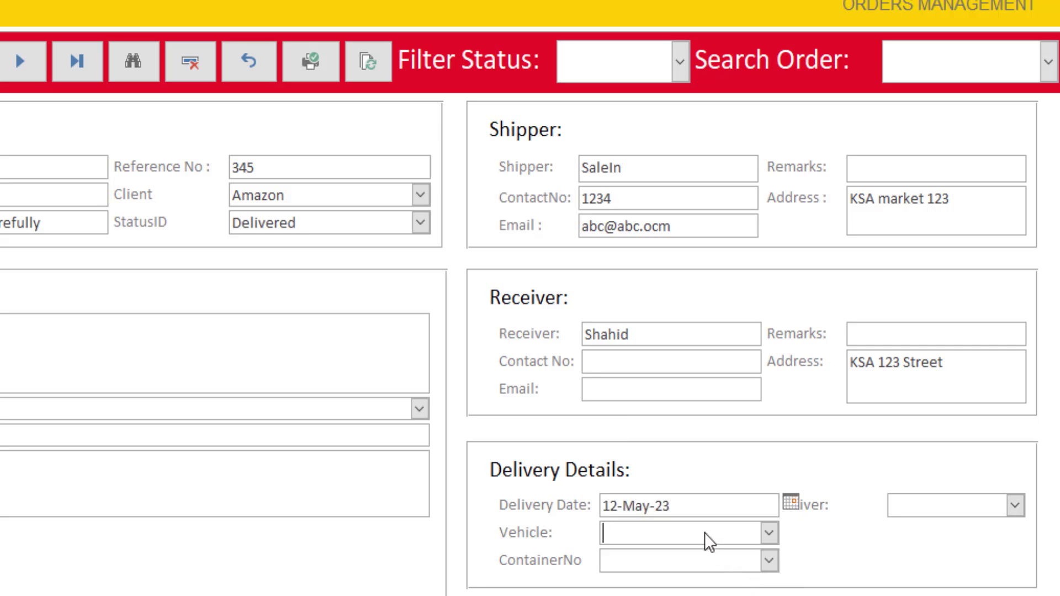
pyautogui.click(768, 533)
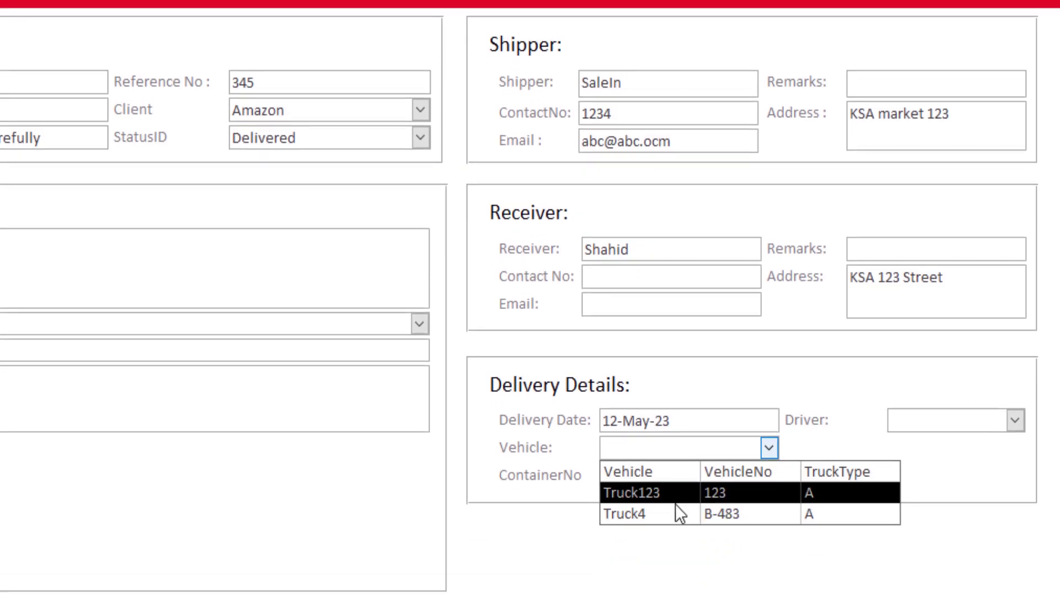
pyautogui.click(675, 502)
pyautogui.click(709, 473)
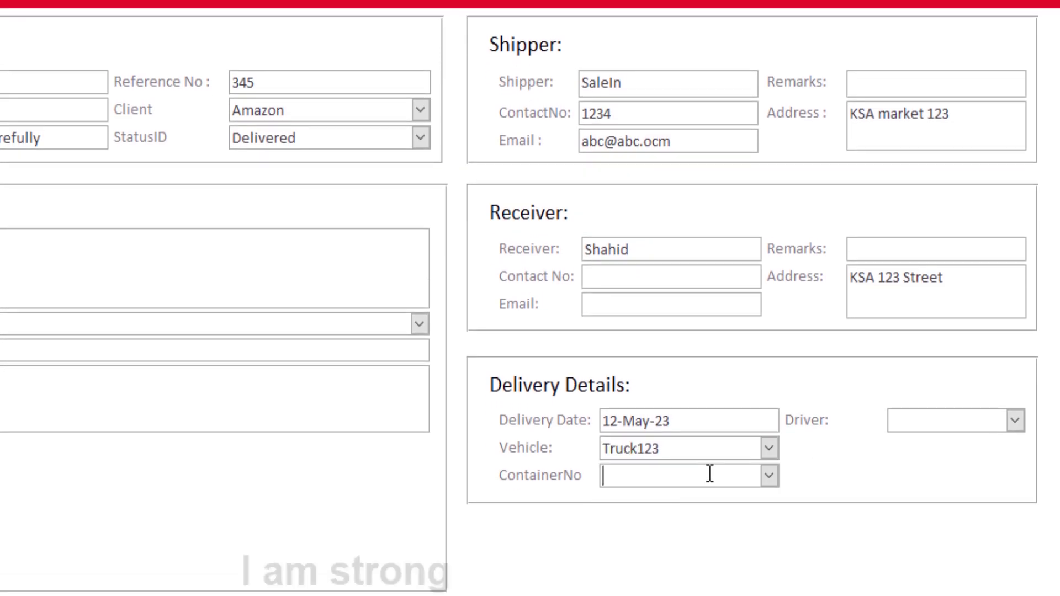
pyautogui.click(769, 476)
pyautogui.click(732, 504)
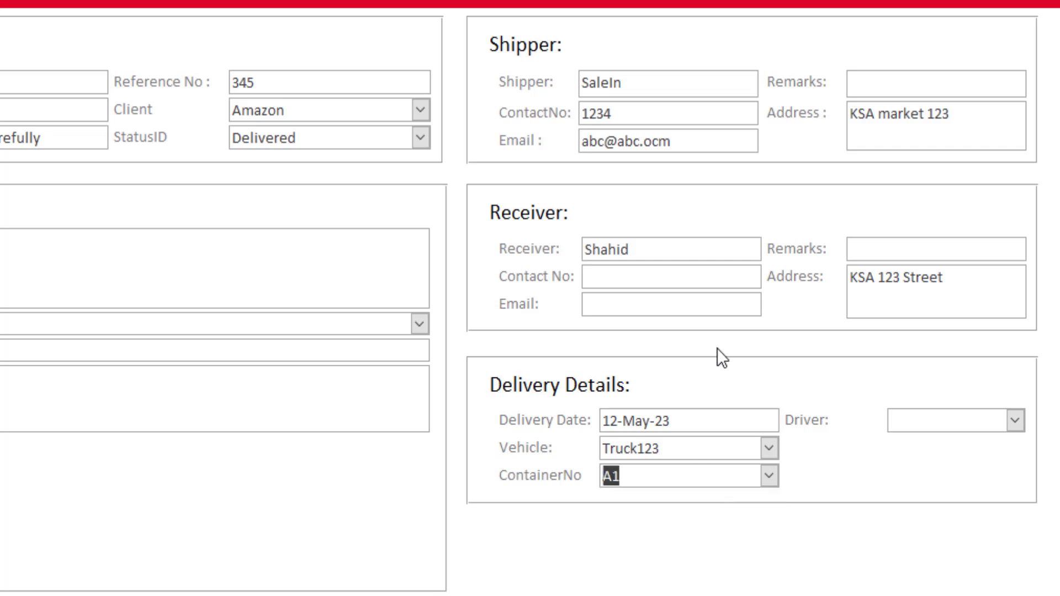
# Step: Assign the first available driver to the delivery
pyautogui.click(687, 478)
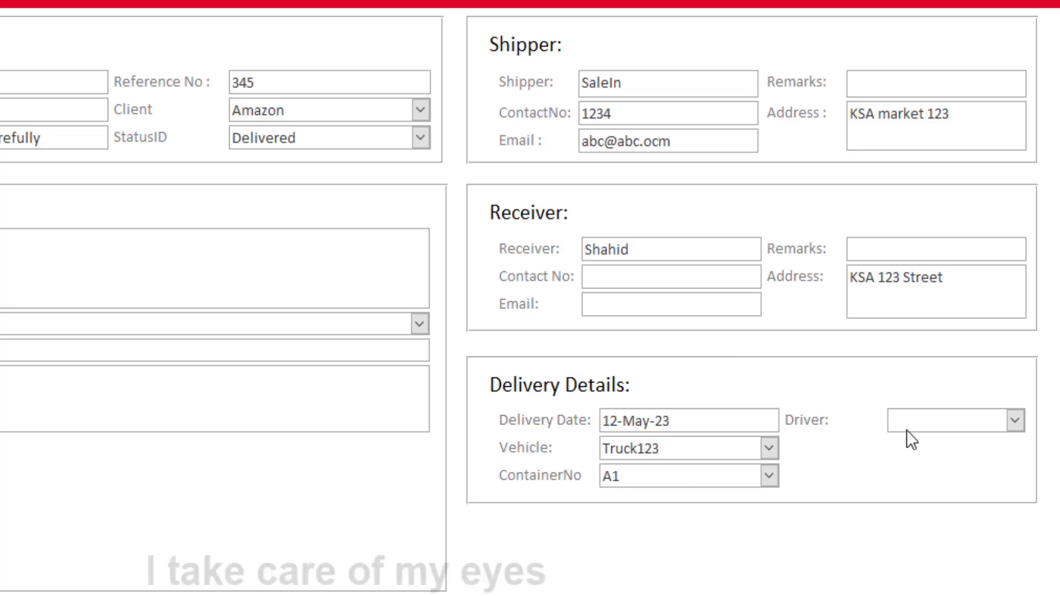
pyautogui.click(556, 473)
pyautogui.click(694, 454)
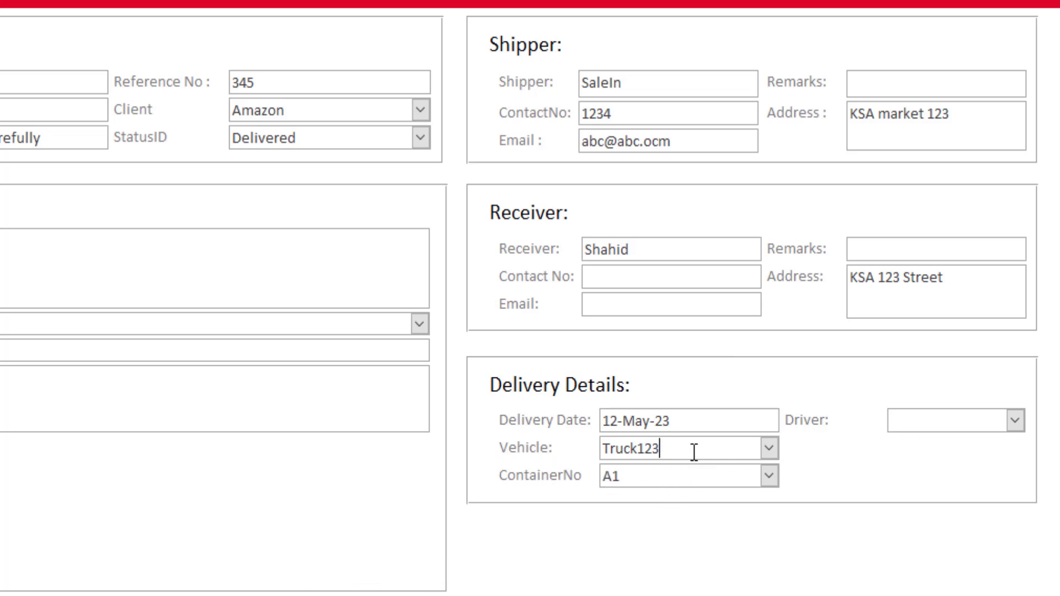
pyautogui.click(1013, 420)
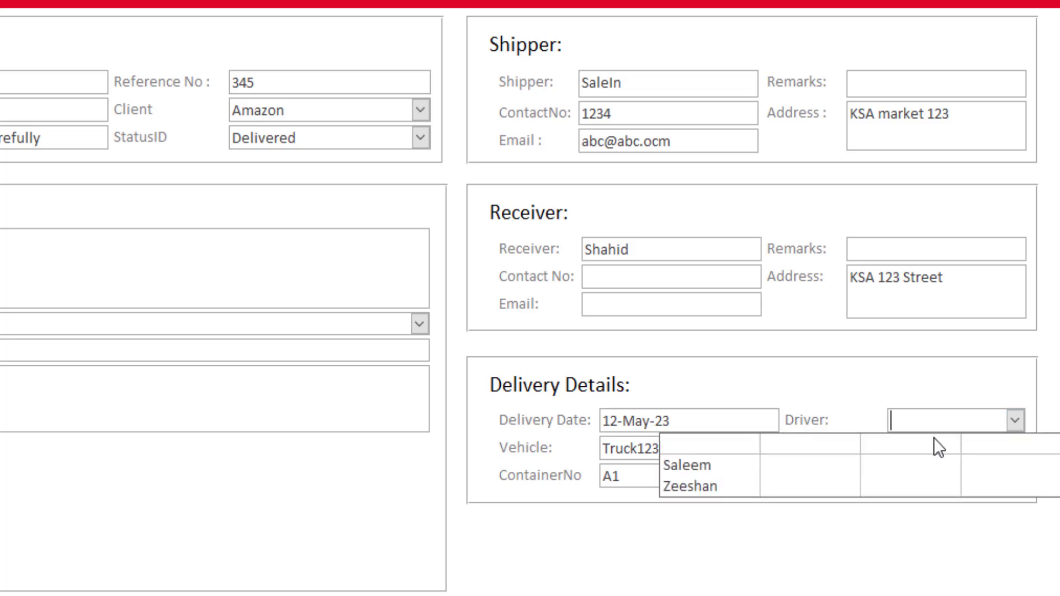
pyautogui.click(798, 469)
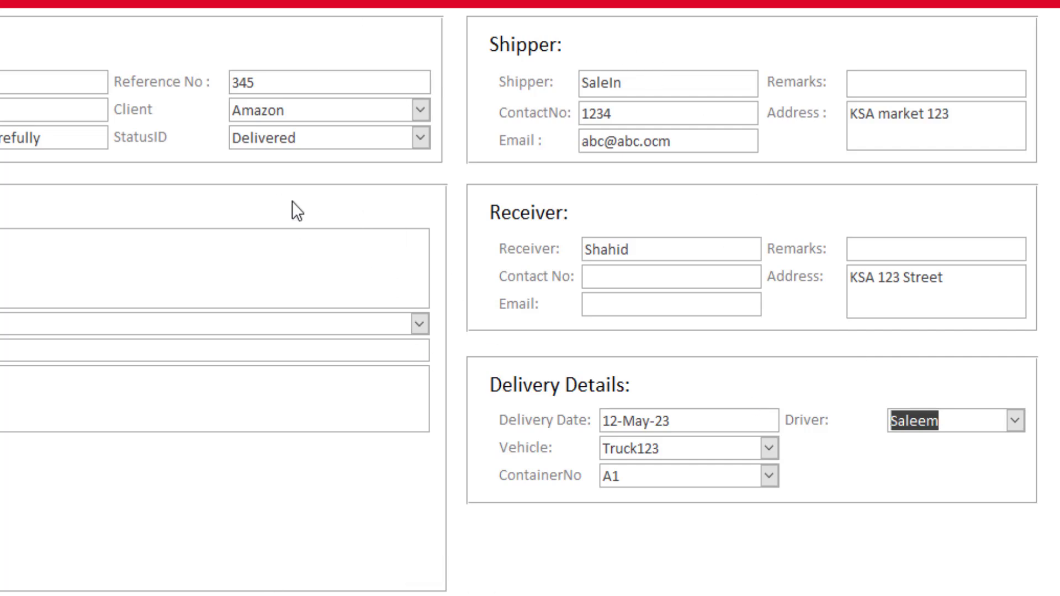
# Step: Refresh the order form, filter the order search by Pending status and list the matching orders
pyautogui.click(46, 1)
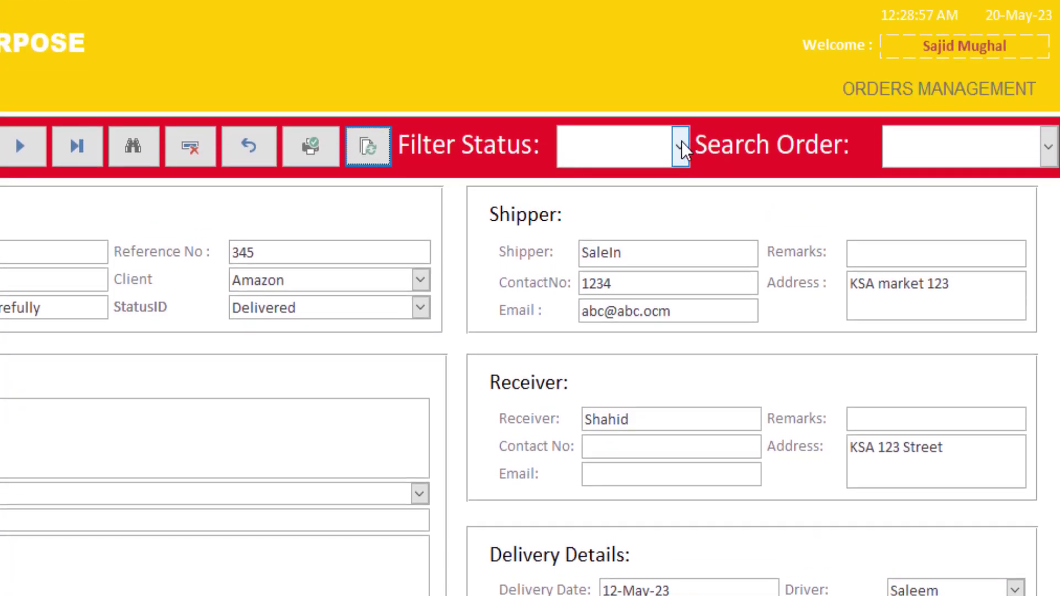
pyautogui.click(680, 142)
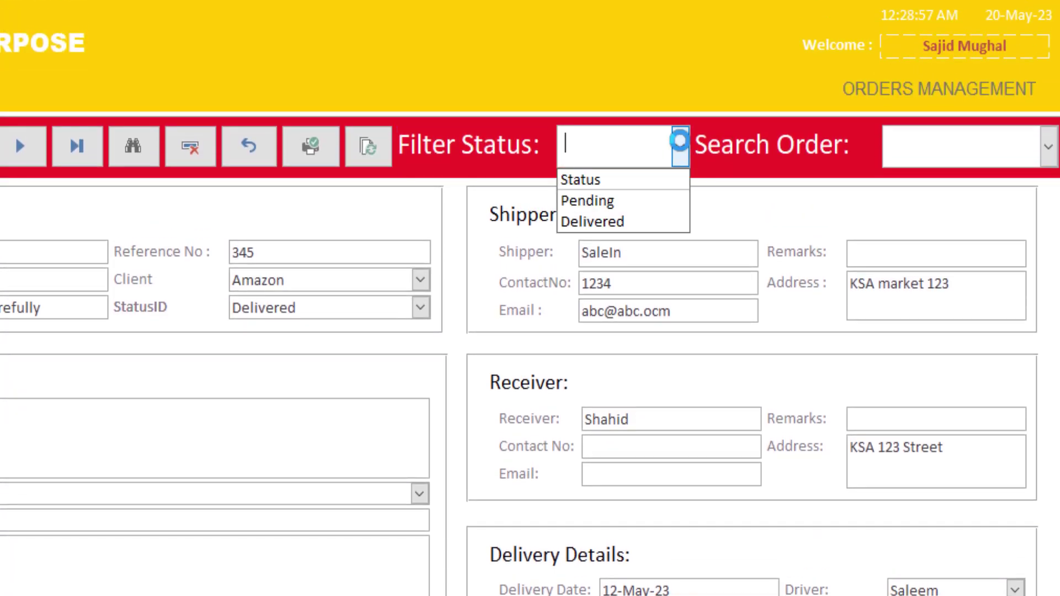
pyautogui.click(658, 202)
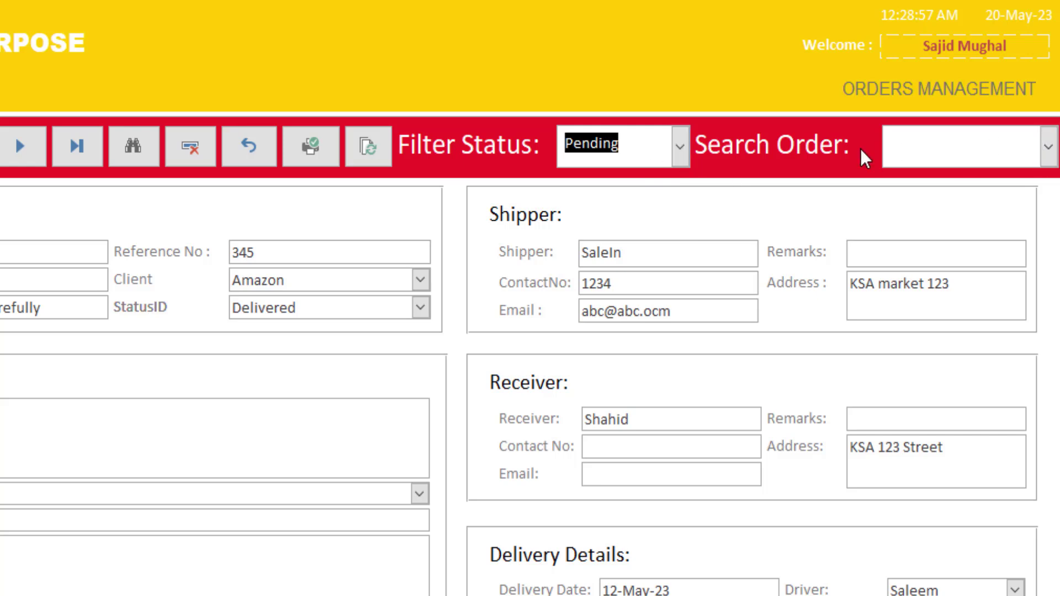
pyautogui.click(1047, 146)
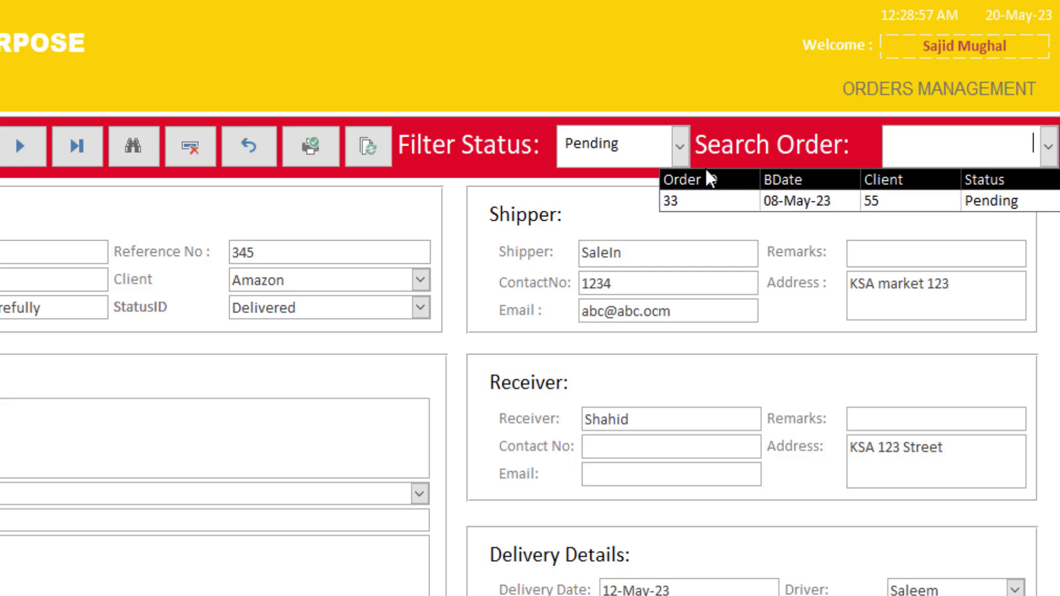
# Step: Switch the order search filter to Delivered and list the matching orders
pyautogui.click(679, 146)
pyautogui.click(643, 220)
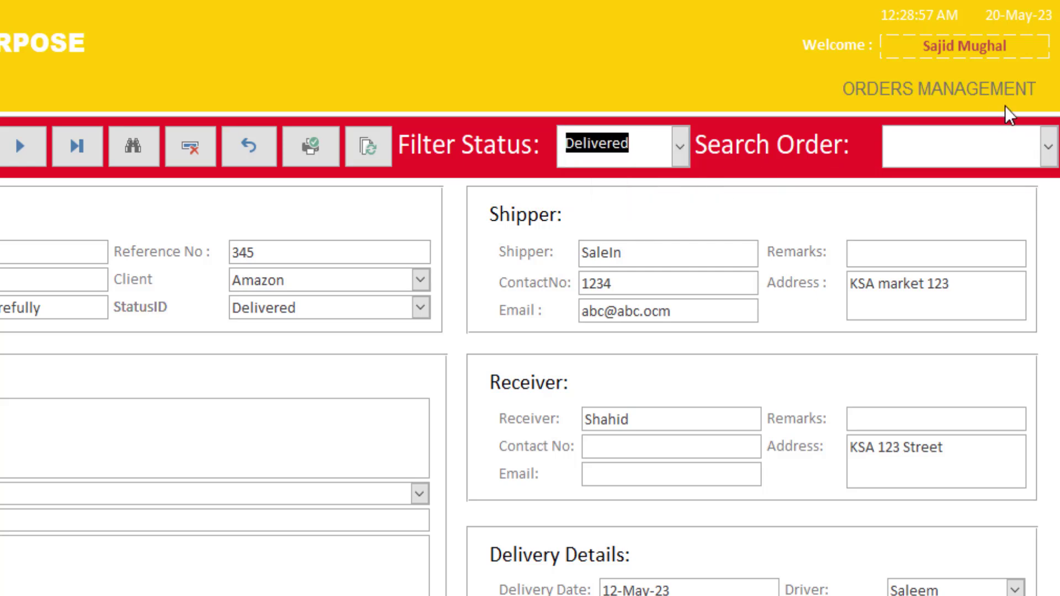
pyautogui.click(1047, 147)
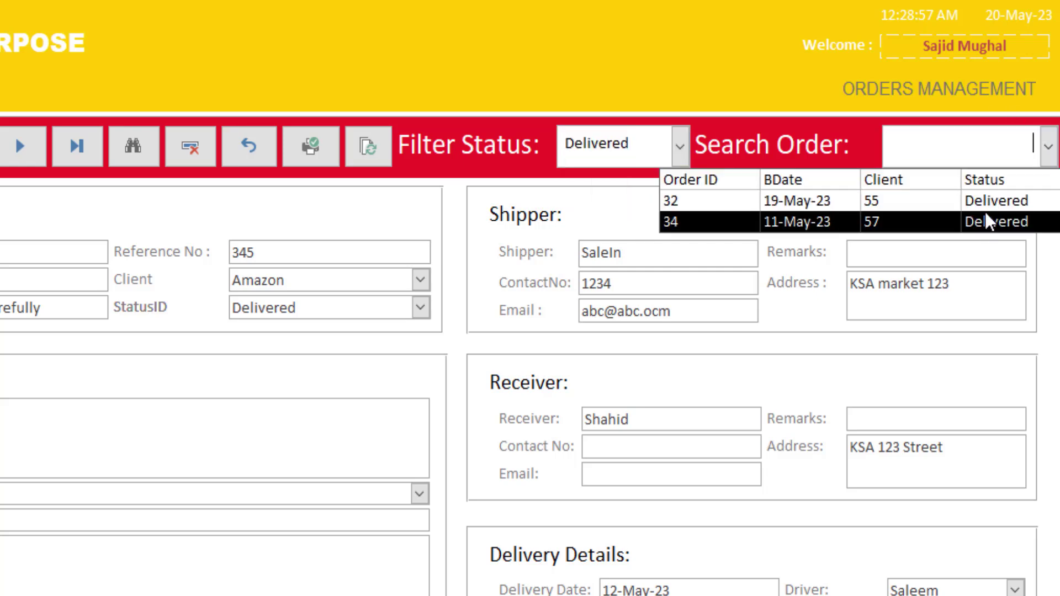
# Step: Clear the status filter and list the orders of every status
pyautogui.click(467, 143)
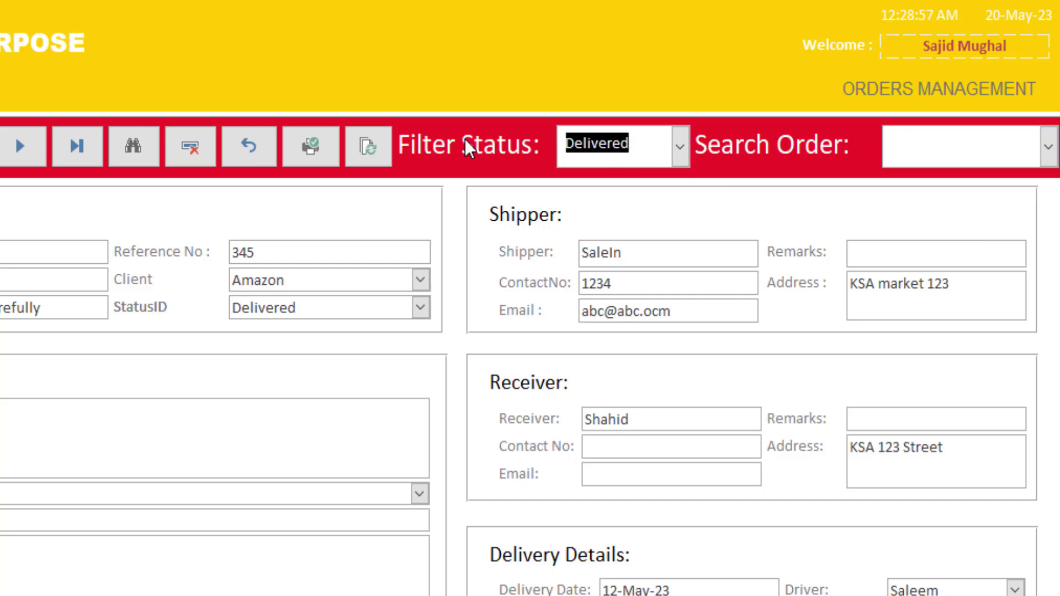
pyautogui.press('Delete')
pyautogui.click(1047, 146)
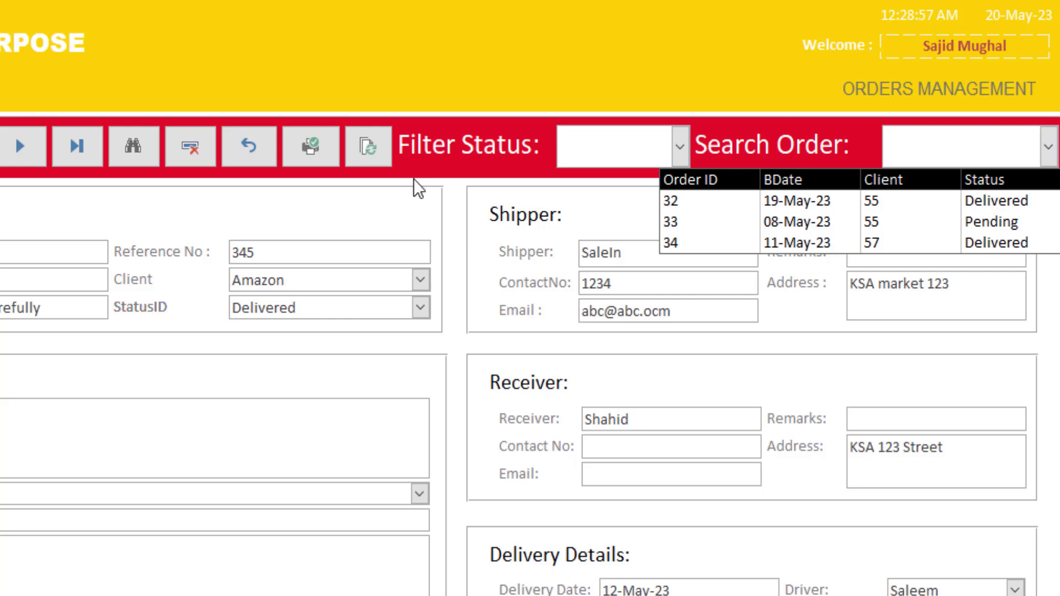
# Step: Load the delivered order booked on 11-May-23 through the order search and open its print preview
pyautogui.click(331, 212)
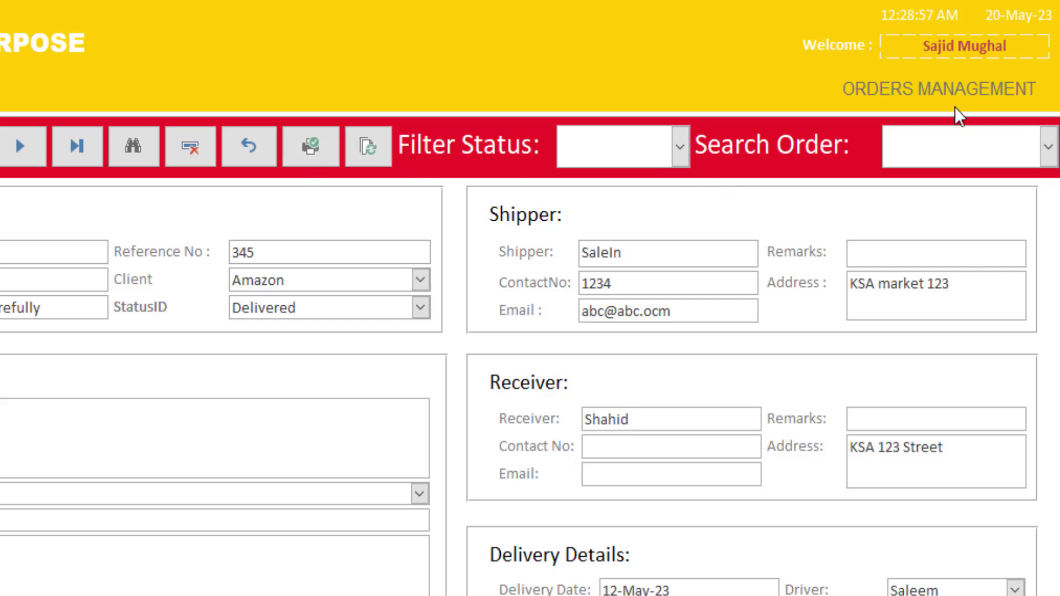
pyautogui.click(1042, 155)
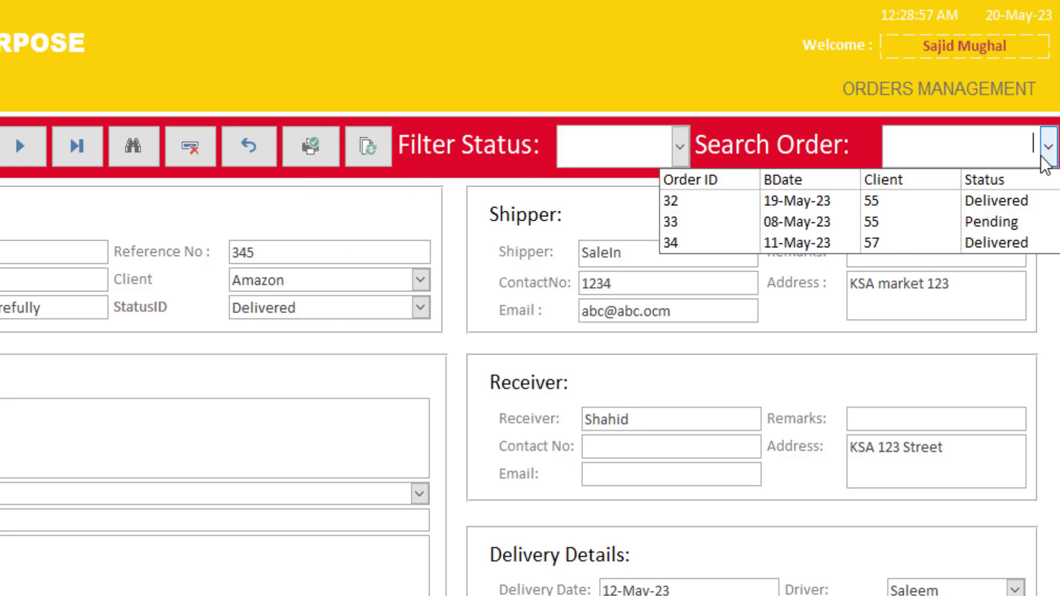
pyautogui.click(988, 244)
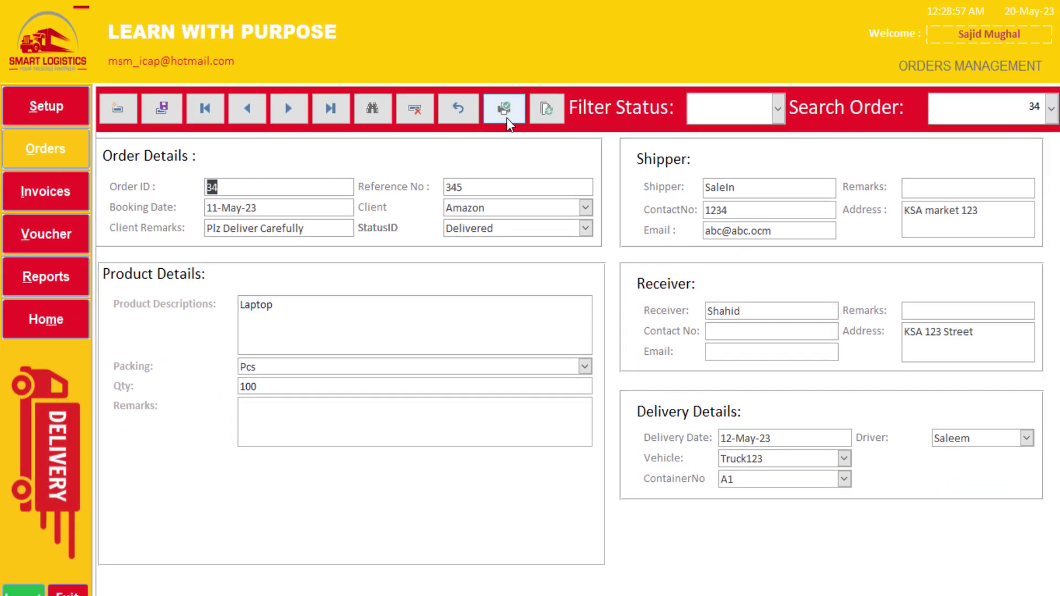
pyautogui.click(504, 113)
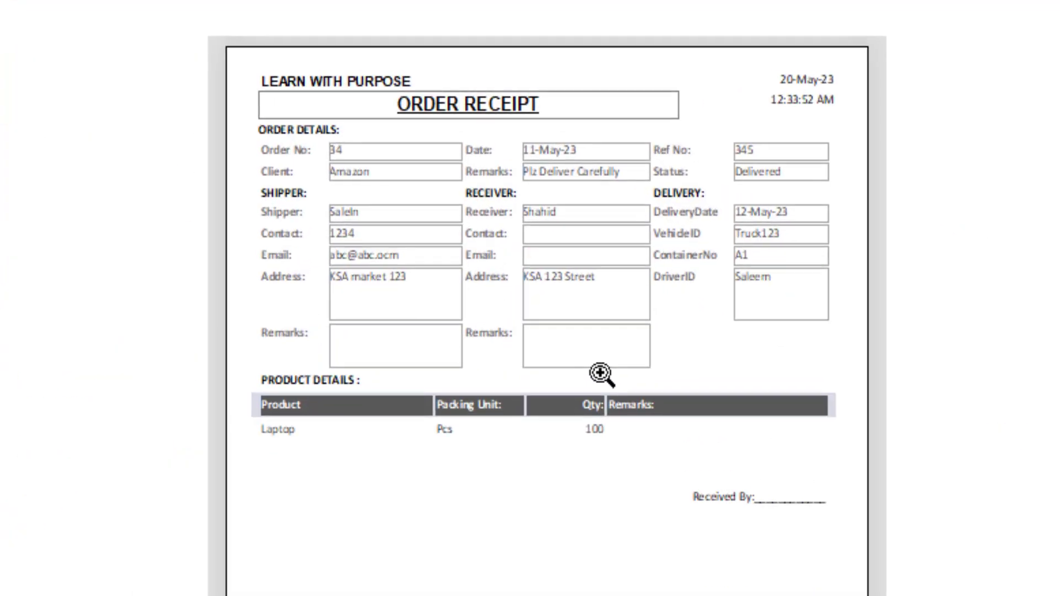
# Step: Examine the order receipt's order, shipper, receiver, delivery and product details, then close the preview
pyautogui.click(600, 374)
pyautogui.scroll(3, 549, 263)
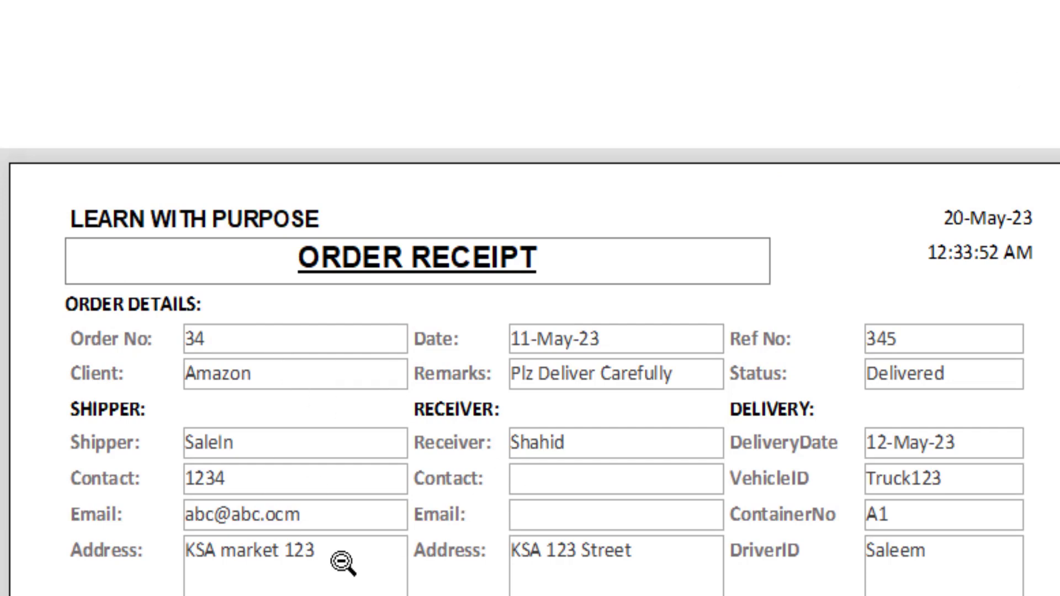
pyautogui.scroll(-3, 475, 584)
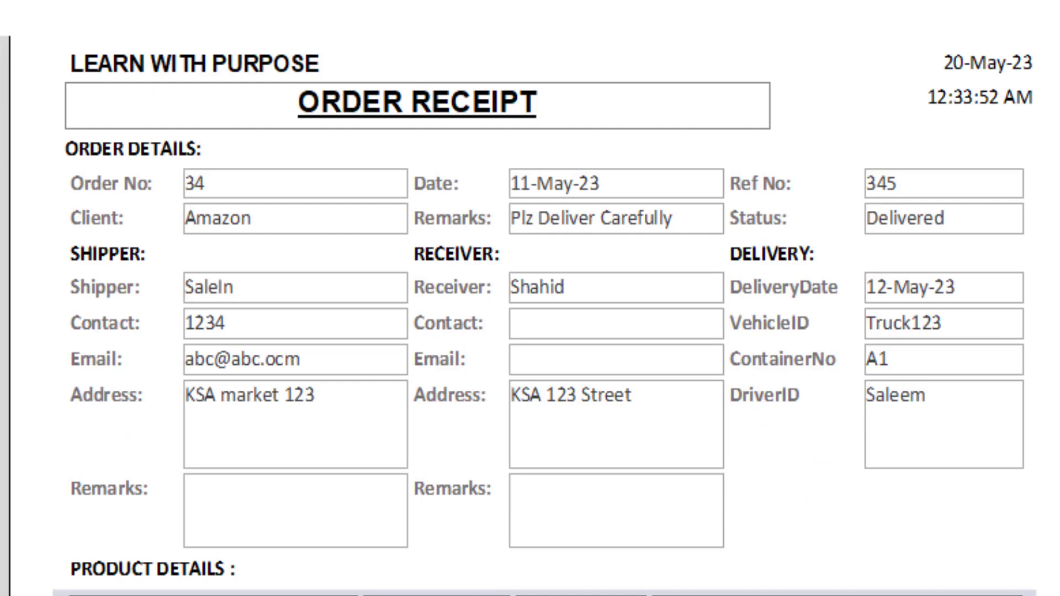
pyautogui.scroll(4, 532, 402)
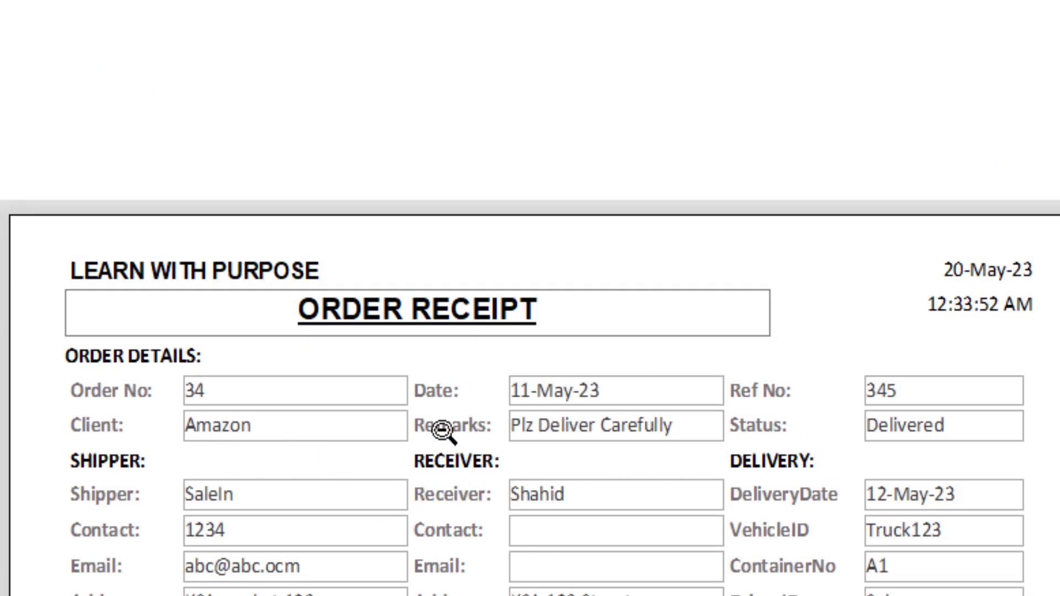
pyautogui.click(464, 415)
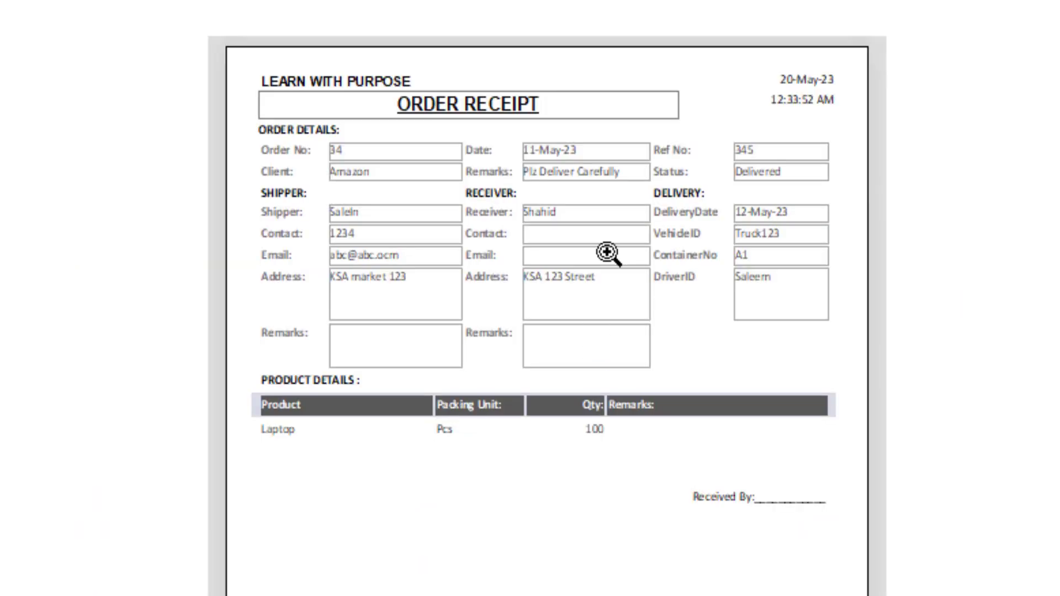
pyautogui.click(568, 282)
pyautogui.scroll(4, 541, 395)
pyautogui.click(535, 288)
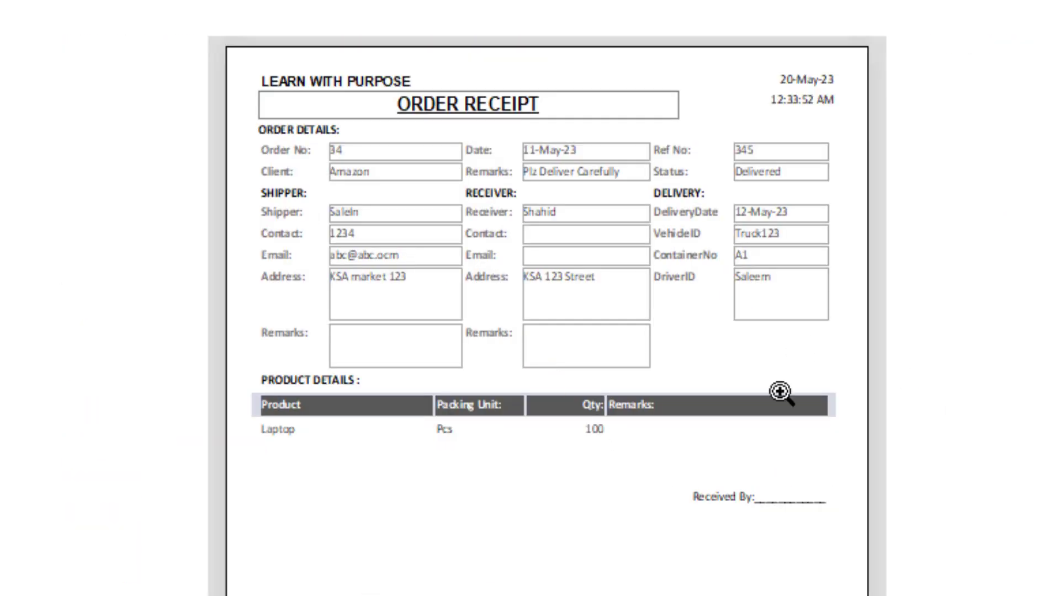
pyautogui.click(622, 267)
pyautogui.scroll(4, 644, 362)
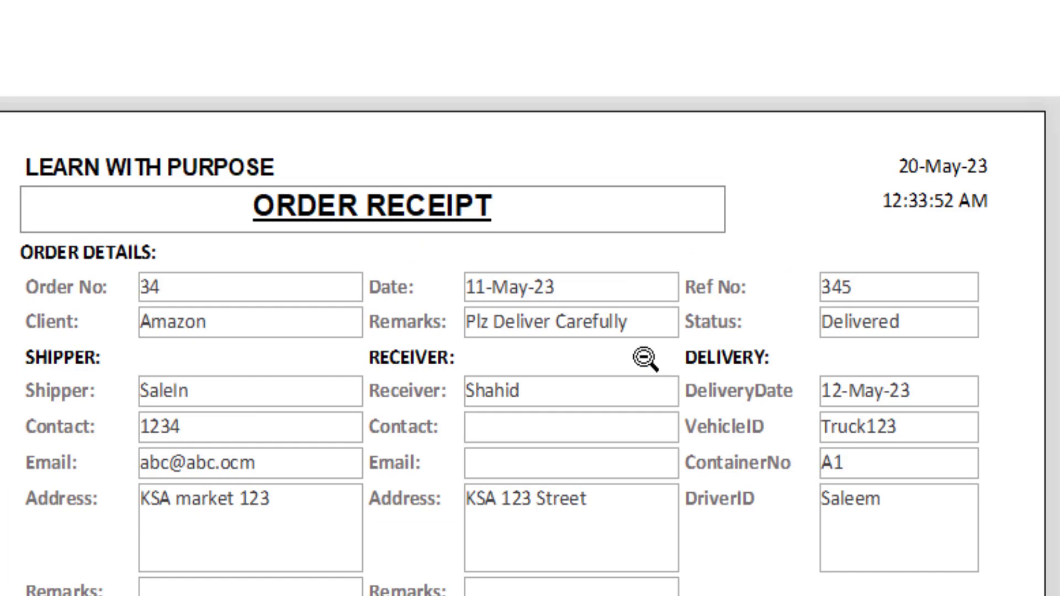
pyautogui.click(643, 359)
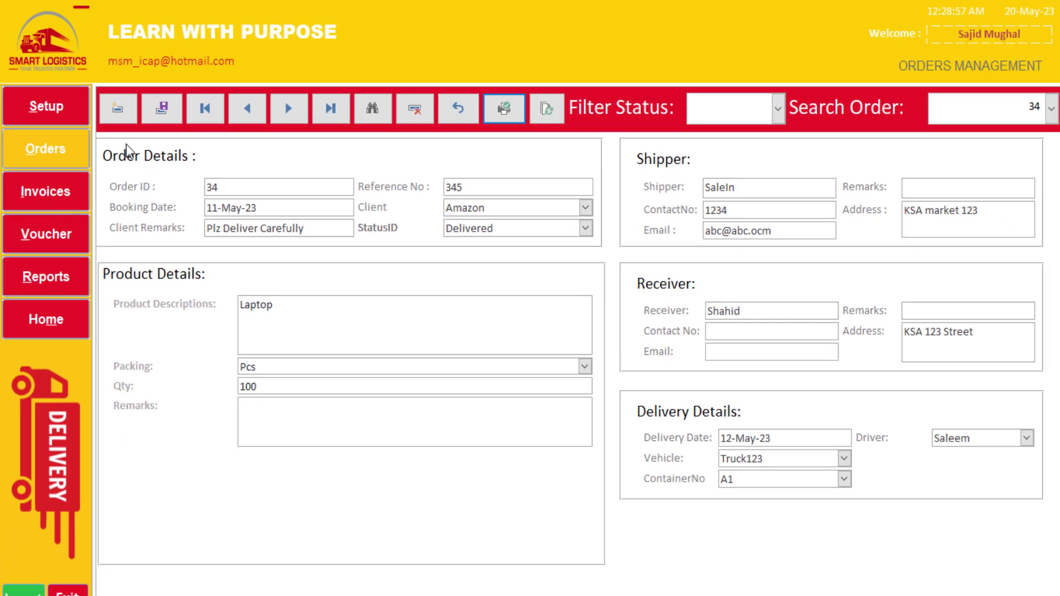
# Step: Open the invoices form and load the Noon invoice dated 30-Apr-23 from the invoice search
pyautogui.click(63, 197)
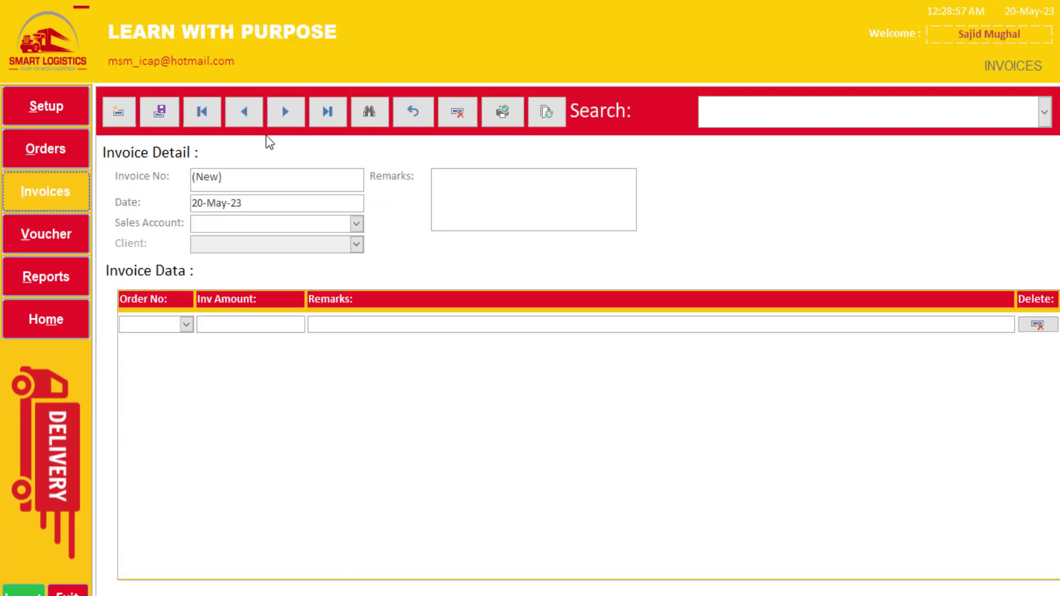
pyautogui.click(792, 105)
pyautogui.click(1044, 112)
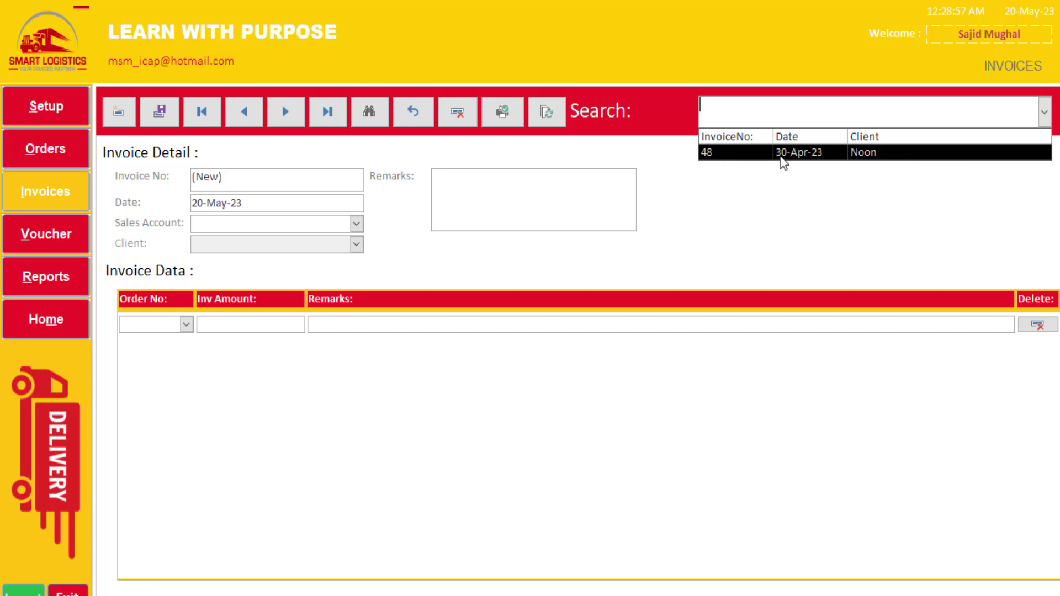
pyautogui.click(900, 156)
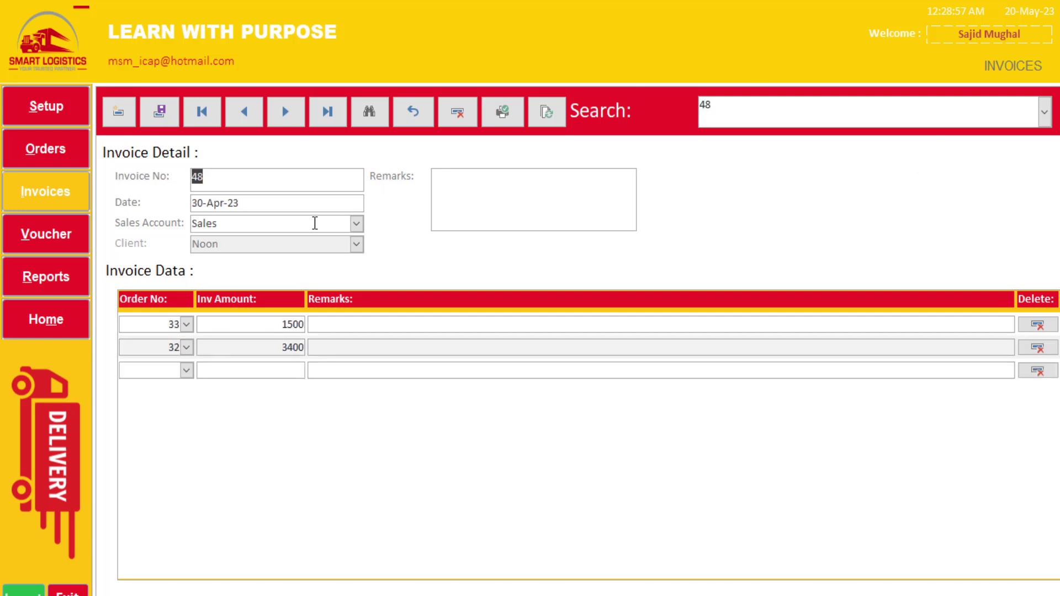
# Step: Review the order numbers and invoice amounts on the Noon invoice's lines
pyautogui.click(245, 324)
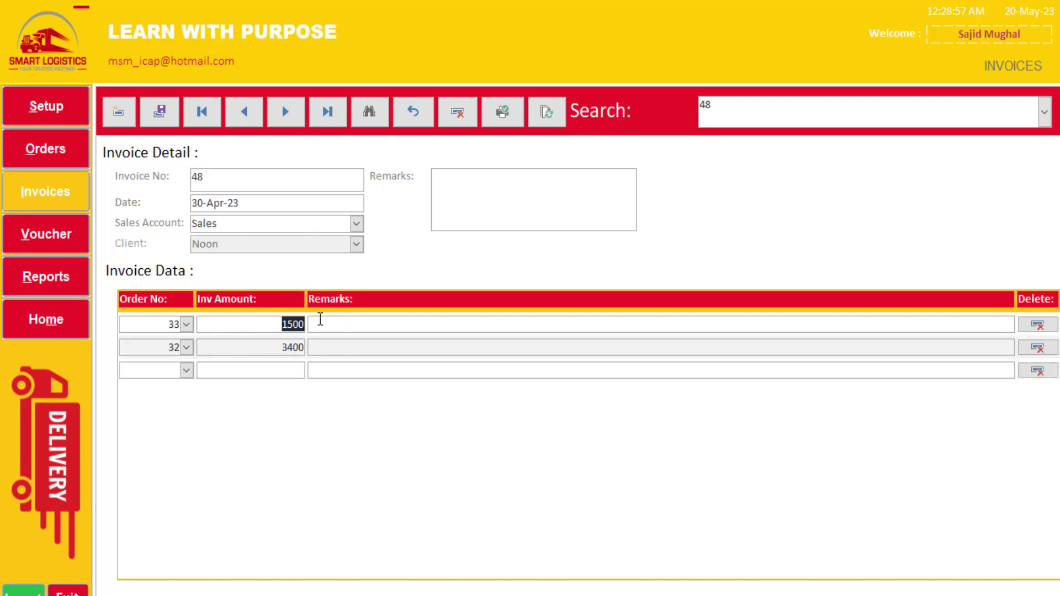
pyautogui.click(164, 326)
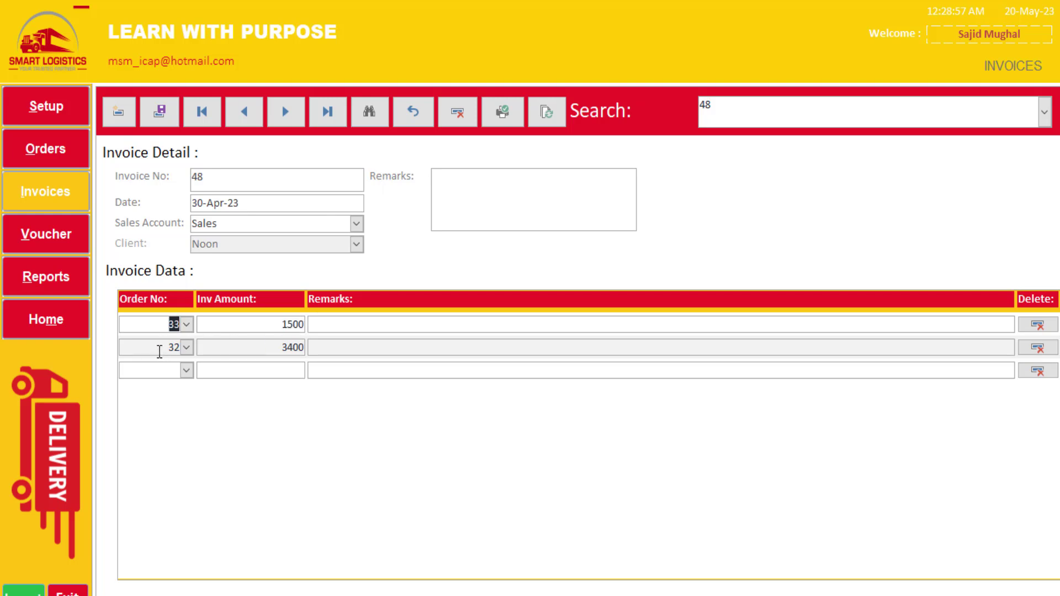
pyautogui.click(160, 351)
pyautogui.click(305, 323)
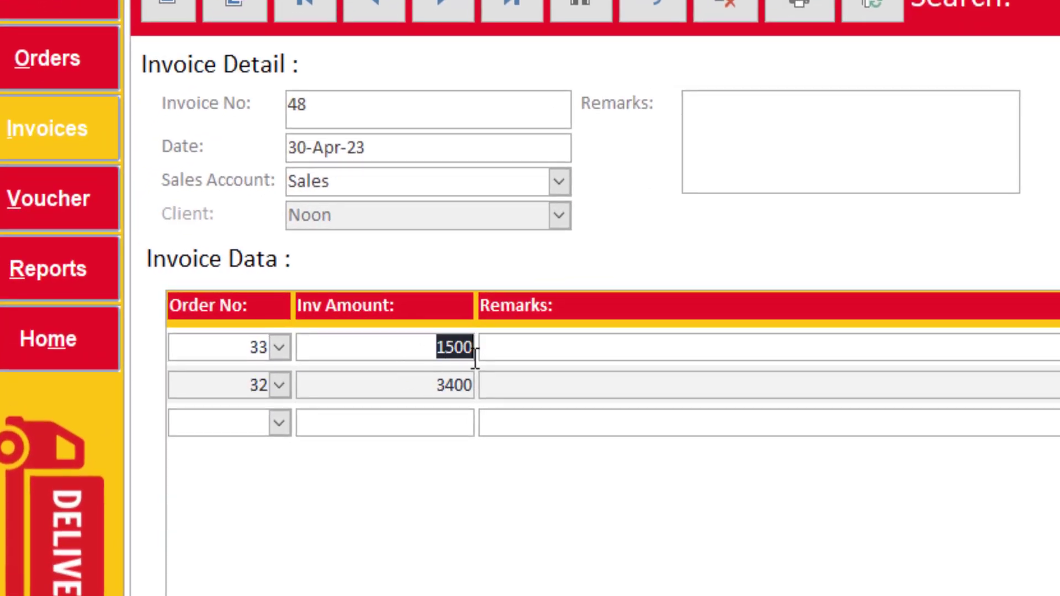
pyautogui.moveTo(423, 383); pyautogui.dragTo(458, 385)
pyautogui.moveTo(438, 346); pyautogui.dragTo(516, 349)
pyautogui.doubleClick(439, 386)
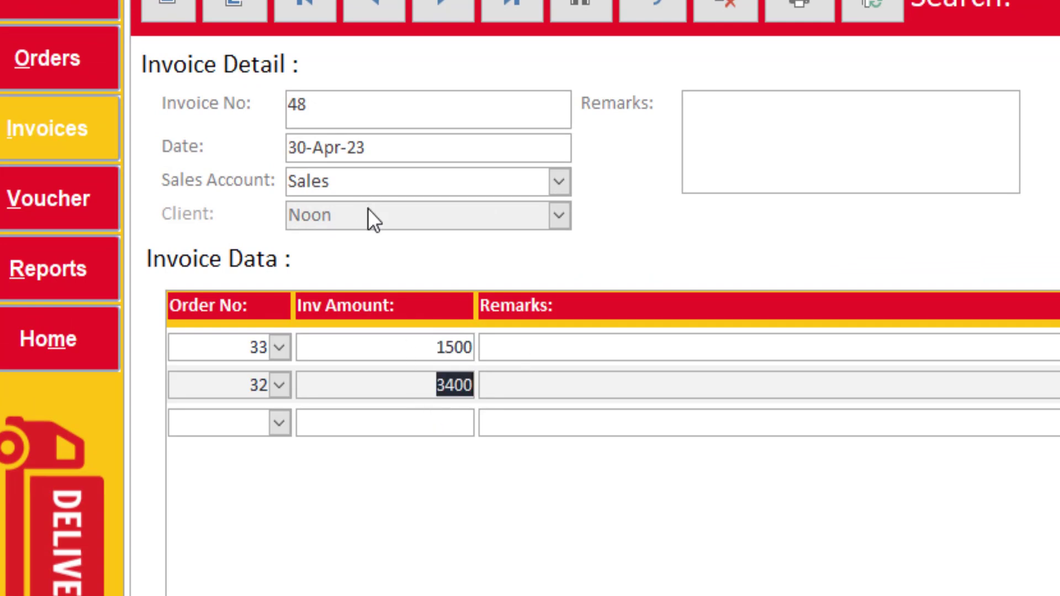
# Step: Start a new invoice with Sales as the sales account and Amazon as the client
pyautogui.click(173, 9)
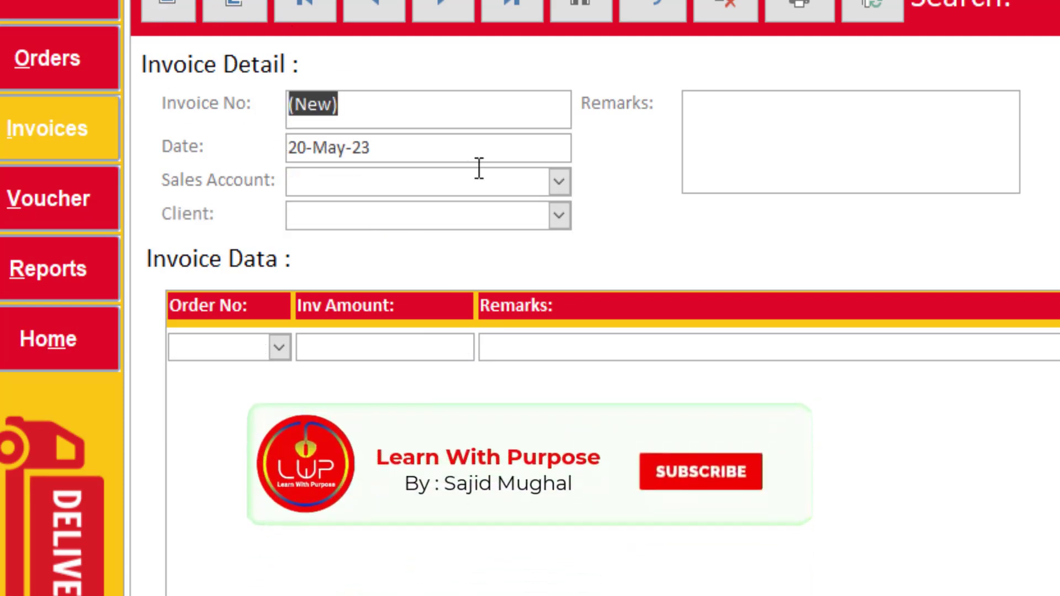
pyautogui.click(559, 183)
pyautogui.click(538, 210)
pyautogui.click(407, 218)
pyautogui.click(558, 215)
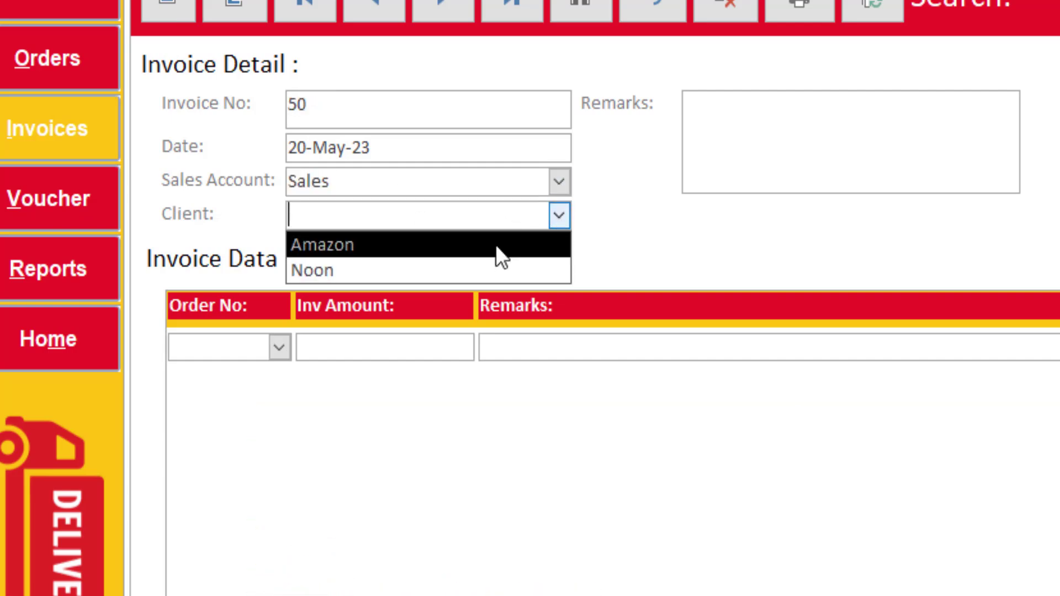
pyautogui.click(495, 244)
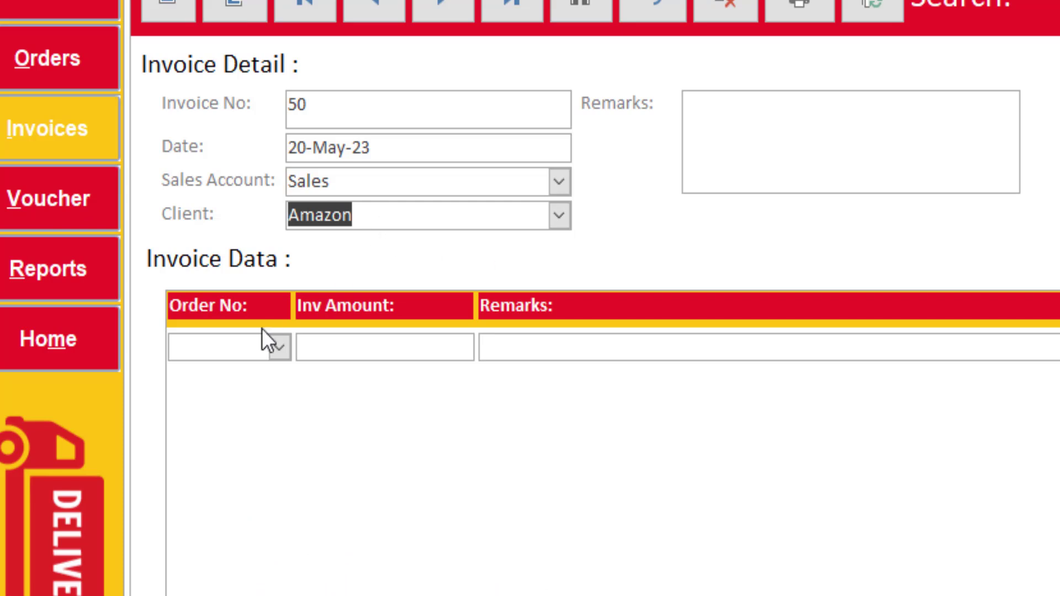
# Step: Add Amazon's delivered order of 11-May-23 as the first invoice line with an amount of 5600
pyautogui.click(231, 347)
pyautogui.click(278, 348)
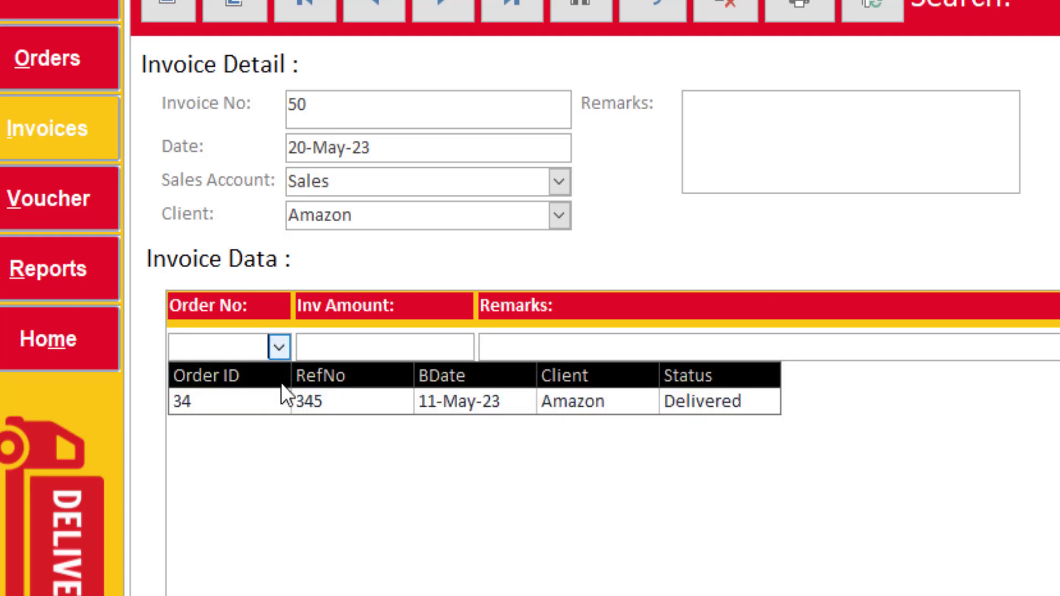
pyautogui.click(280, 402)
pyautogui.press('Tab')
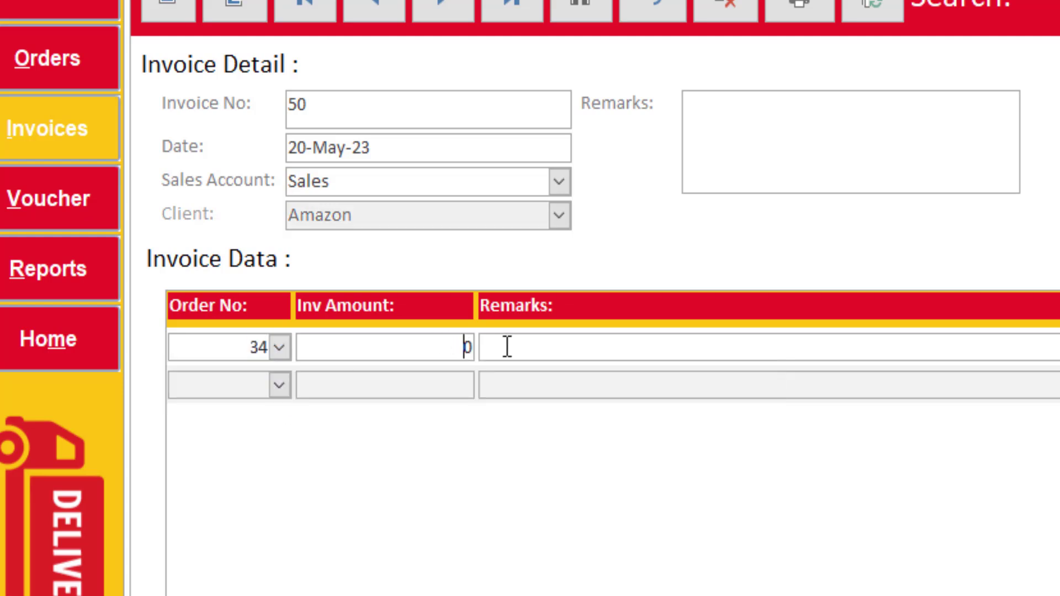
pyautogui.write('5600')
pyautogui.moveTo(417, 352); pyautogui.dragTo(575, 333)
pyautogui.click(420, 390)
pyautogui.click(446, 9)
pyautogui.click(375, 10)
# Step: Preview the Amazon invoice for printing and examine its customer, order details and total before closing it
pyautogui.click(804, 6)
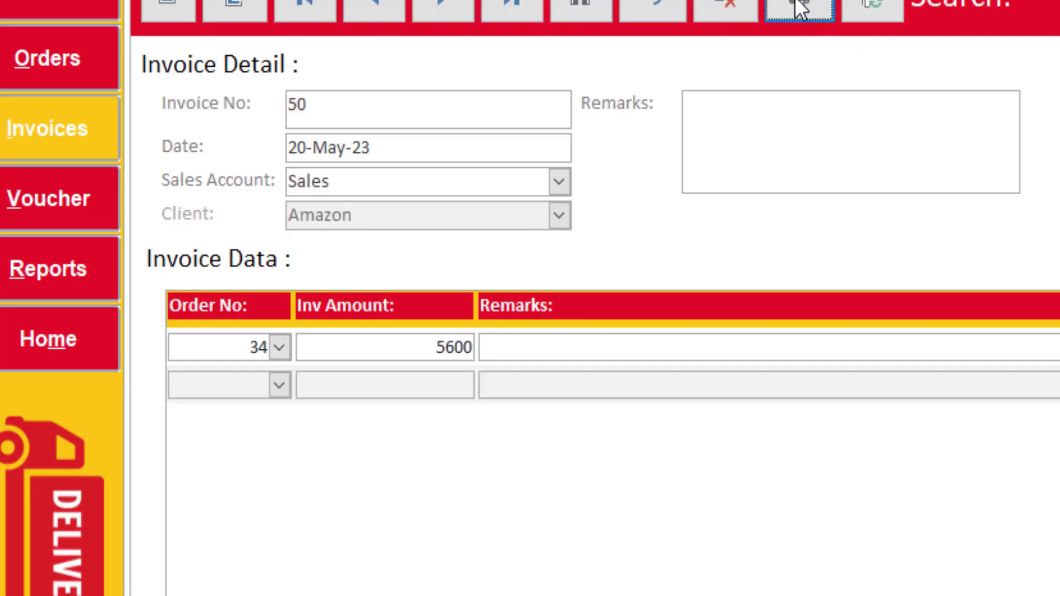
pyautogui.click(805, 81)
pyautogui.click(904, 219)
pyautogui.scroll(3, 903, 225)
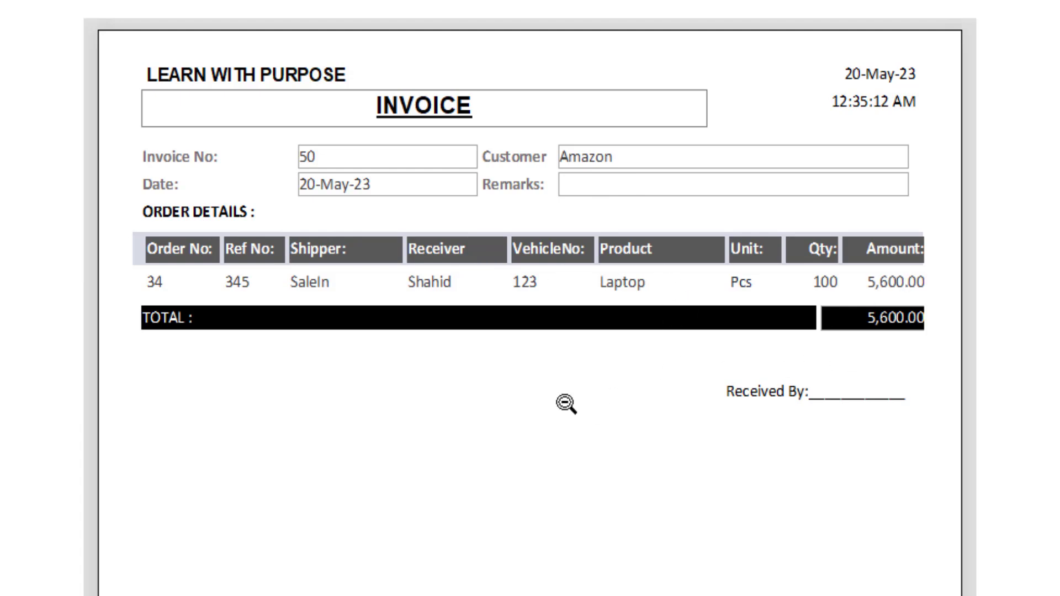
pyautogui.click(613, 368)
pyautogui.click(541, 266)
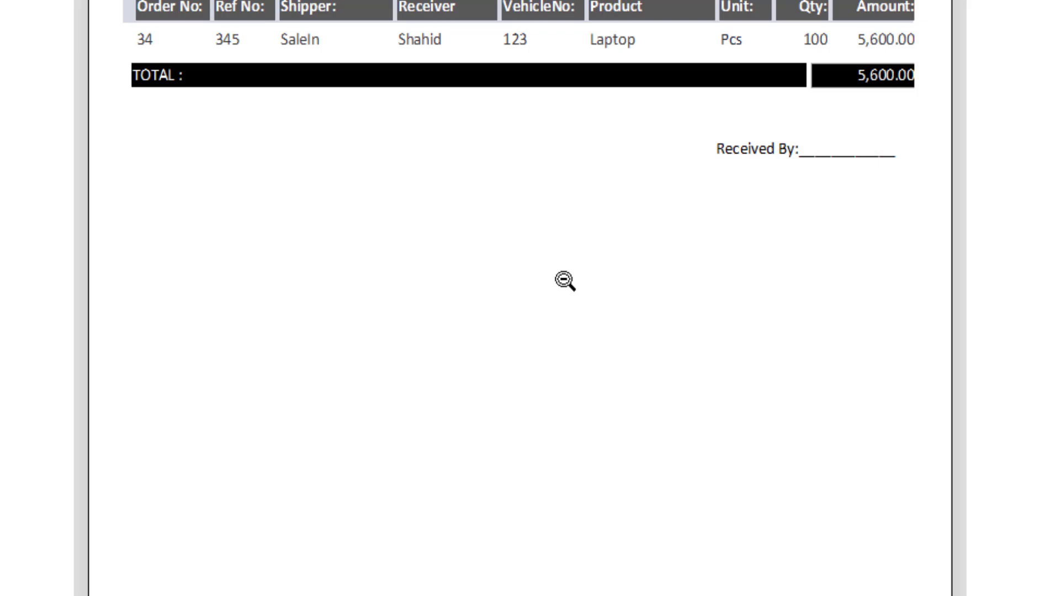
pyautogui.scroll(3, 561, 280)
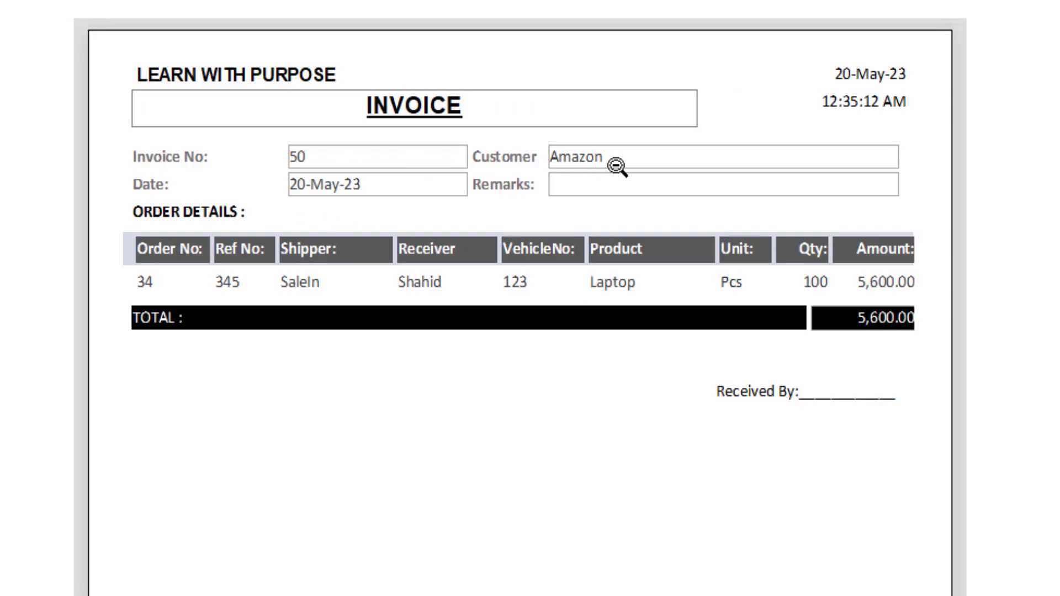
pyautogui.click(532, 350)
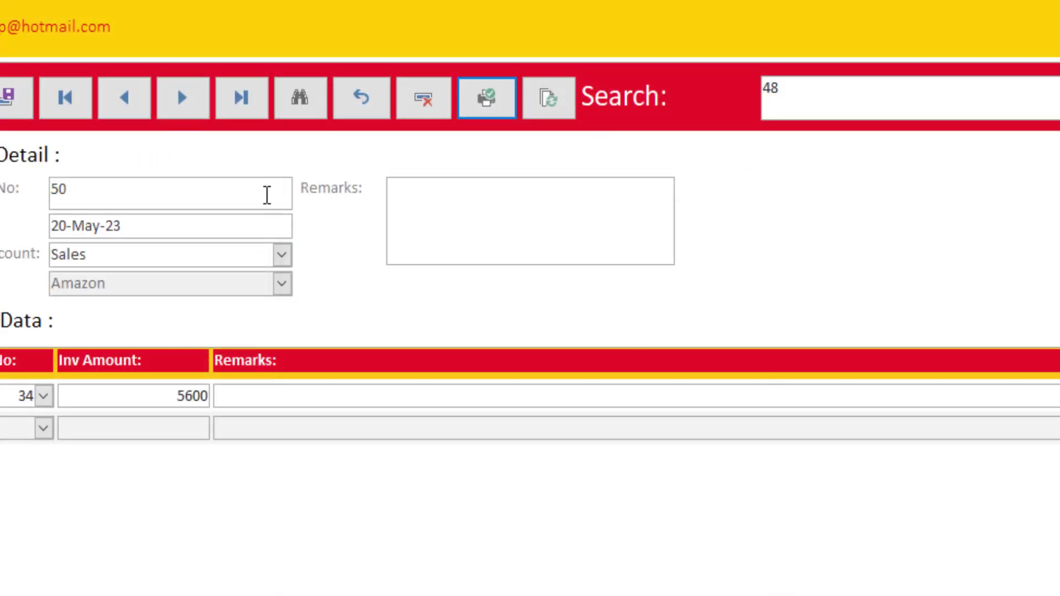
# Step: Start another invoice with Sales as the sales account and Noon as the client, and check which orders can be invoiced
pyautogui.click(125, 104)
pyautogui.click(194, 102)
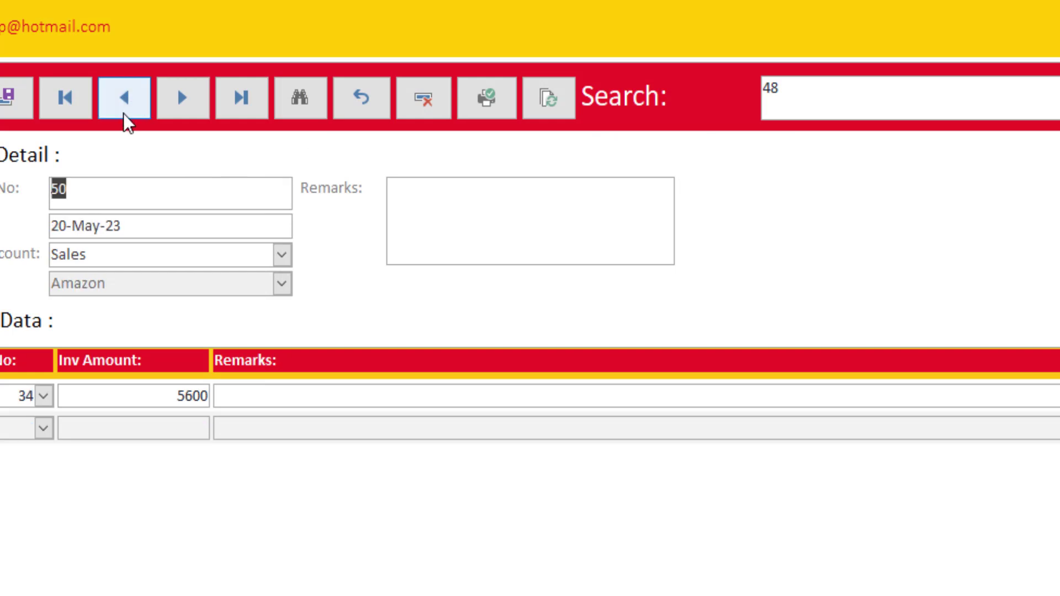
pyautogui.click(1, 99)
pyautogui.click(281, 255)
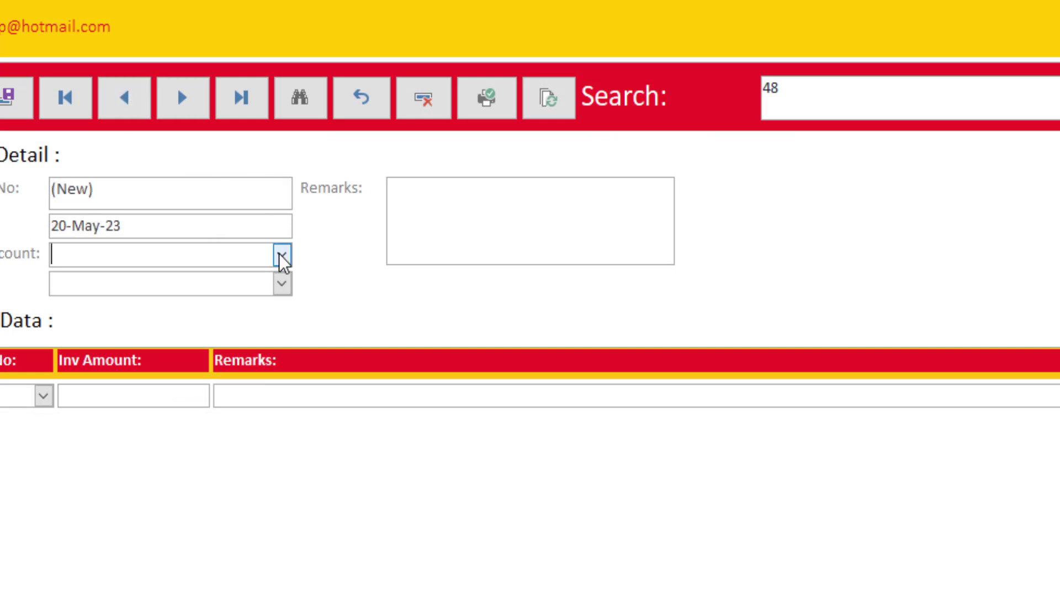
pyautogui.click(272, 279)
pyautogui.click(281, 284)
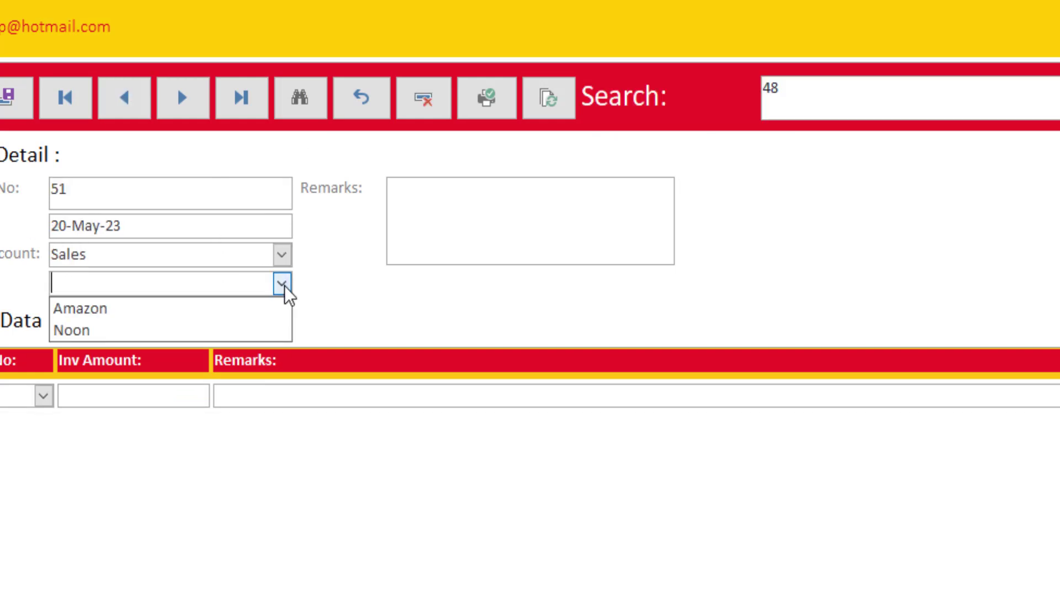
pyautogui.click(245, 331)
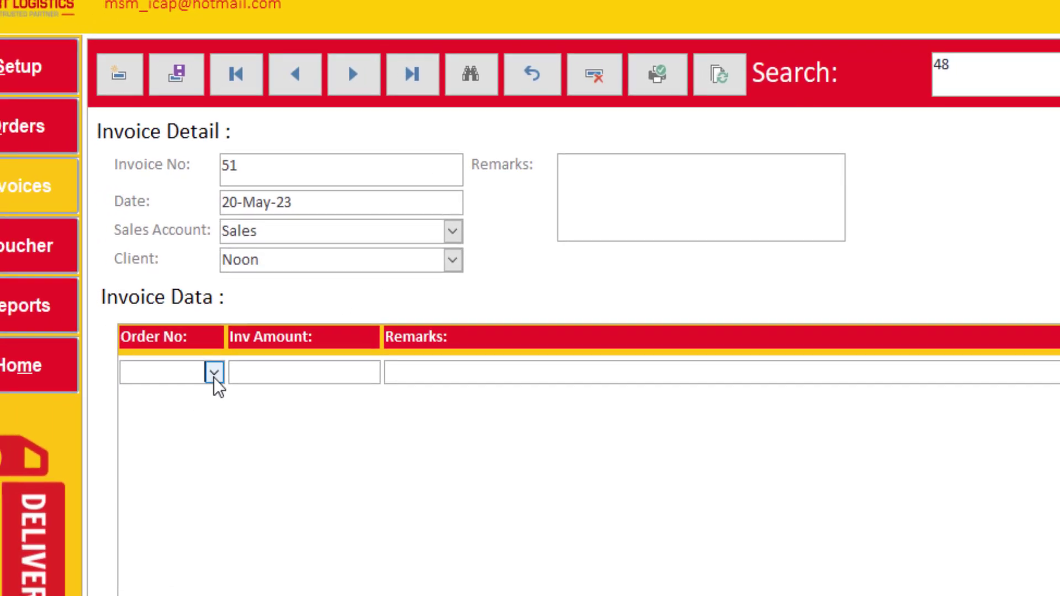
pyautogui.click(43, 396)
pyautogui.click(214, 373)
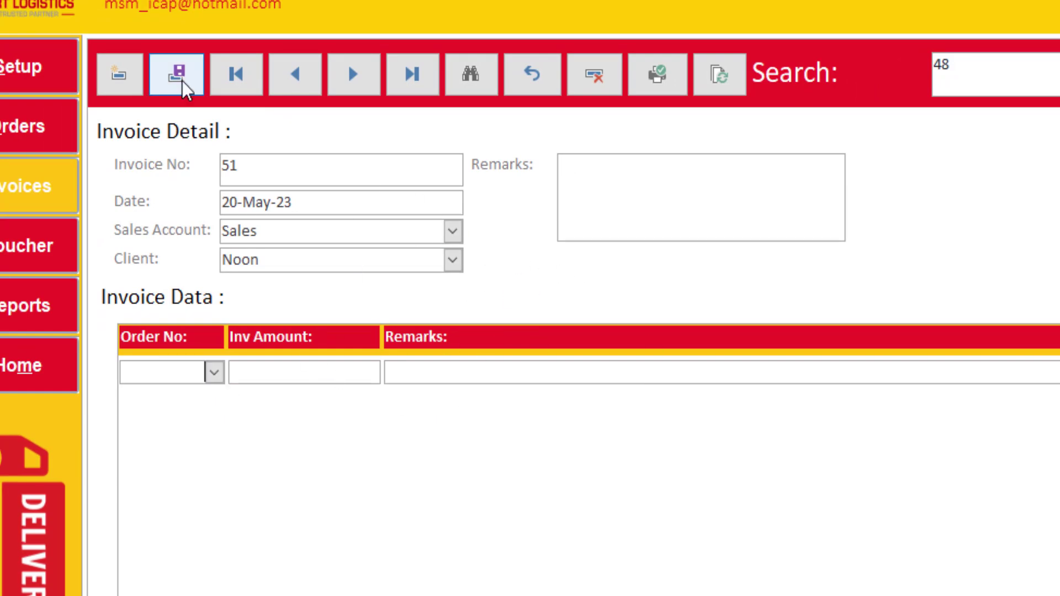
# Step: Open the voucher form and load voucher RV-41-5-2023 from the voucher search
pyautogui.click(39, 256)
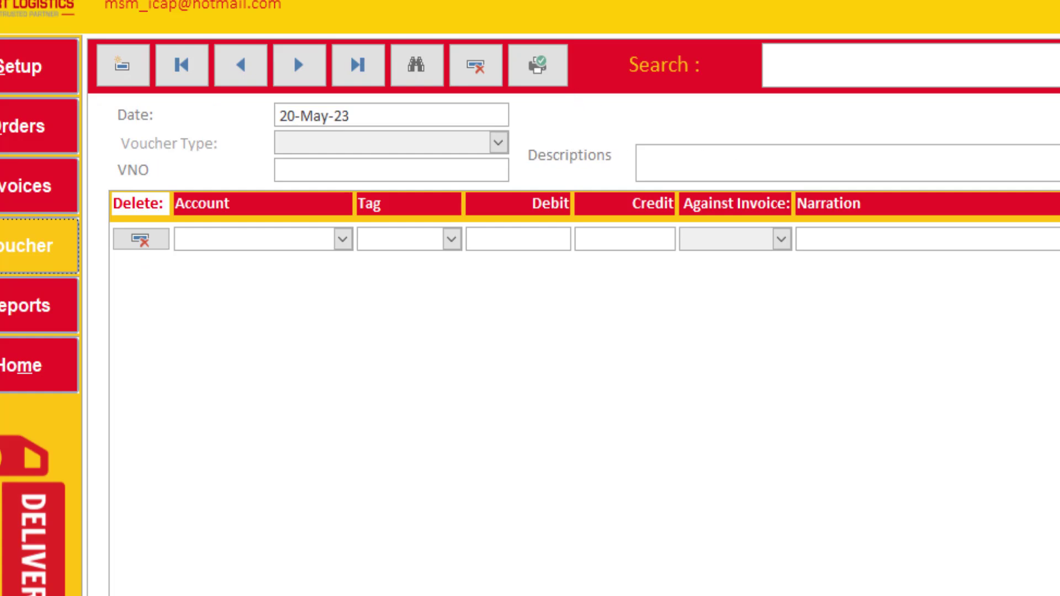
pyautogui.click(937, 138)
pyautogui.click(878, 193)
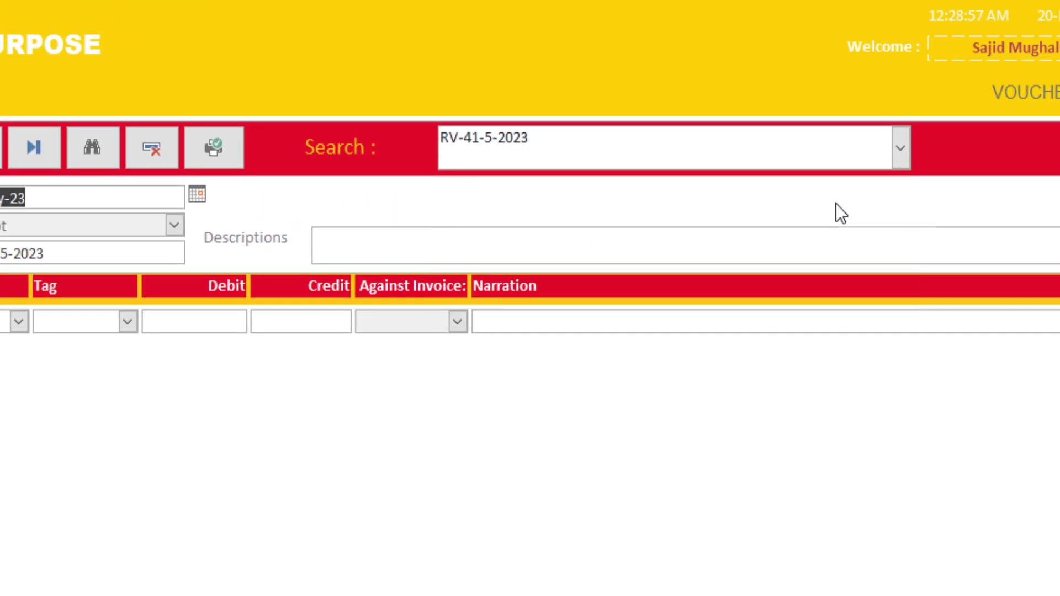
# Step: Load voucher RV-42-5-2023 from the voucher search to review its lines, and open a blank voucher record
pyautogui.click(901, 147)
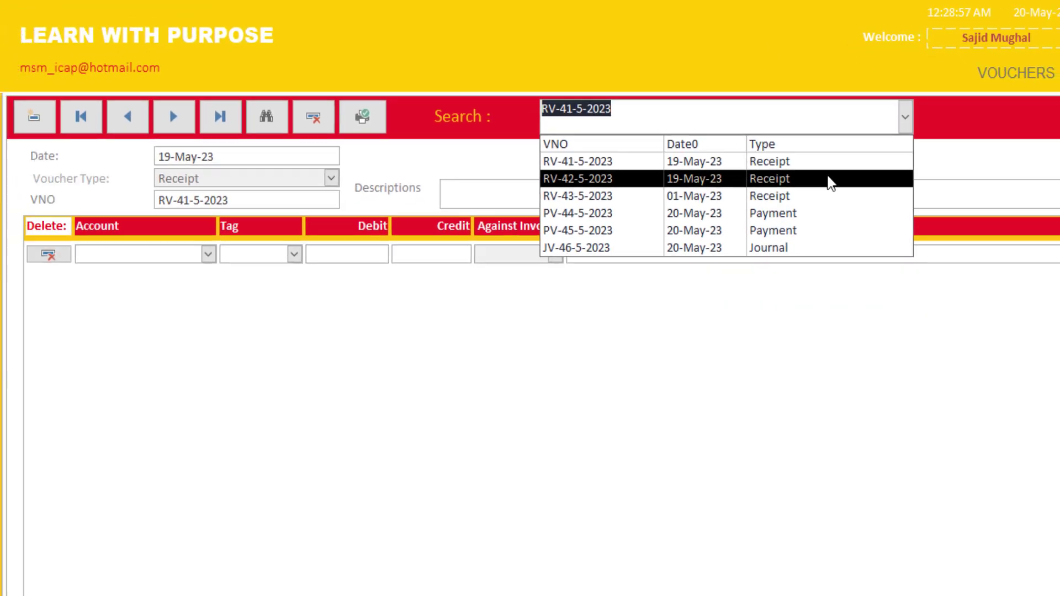
pyautogui.click(829, 178)
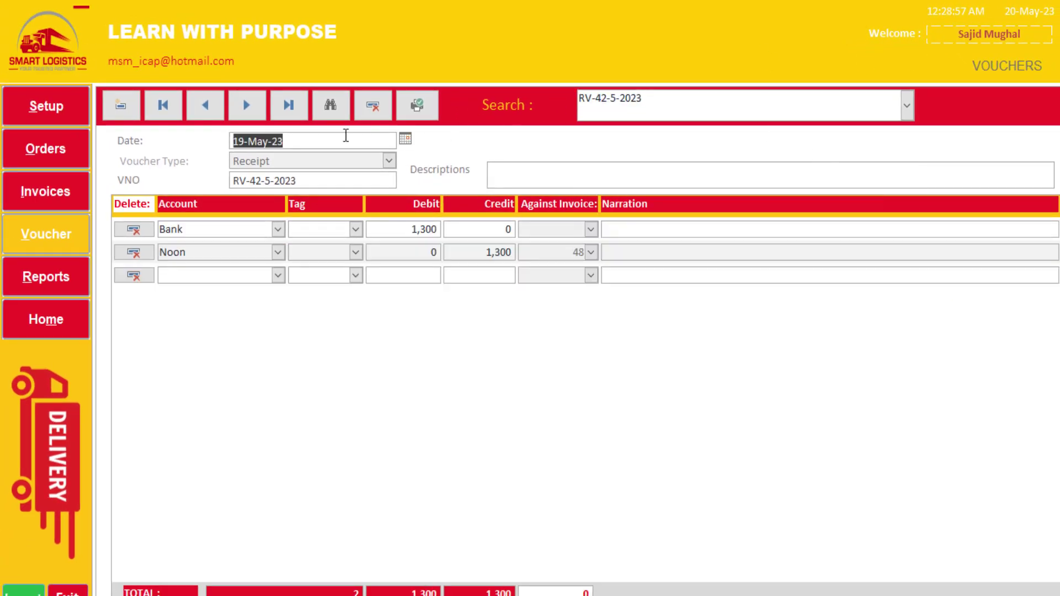
pyautogui.click(121, 109)
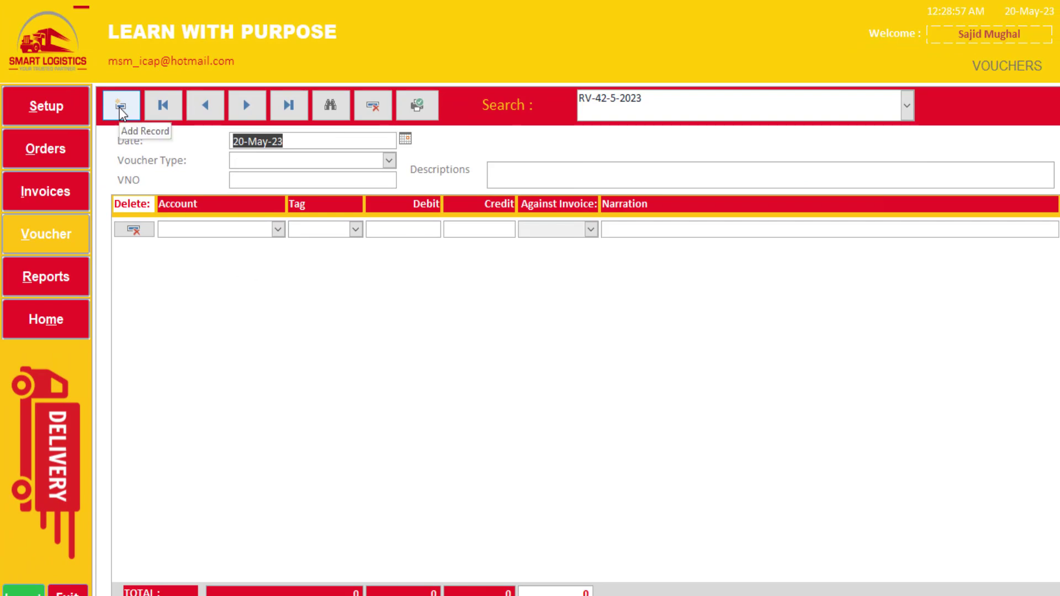
# Step: Switch to the invoice form and go back to the previous Amazon invoice to review its details
pyautogui.click(47, 189)
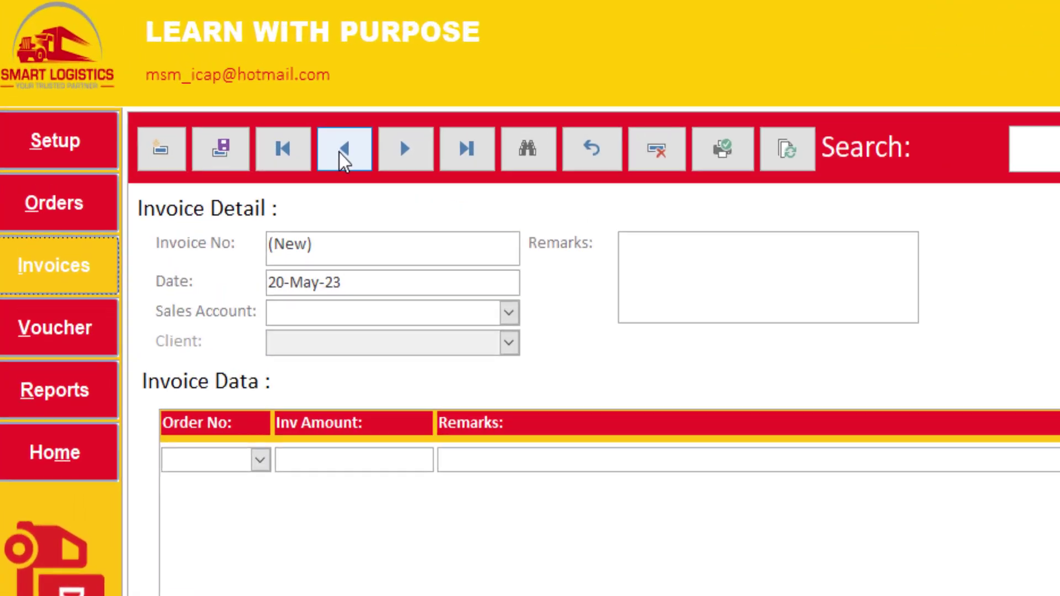
pyautogui.click(243, 114)
pyautogui.click(554, 246)
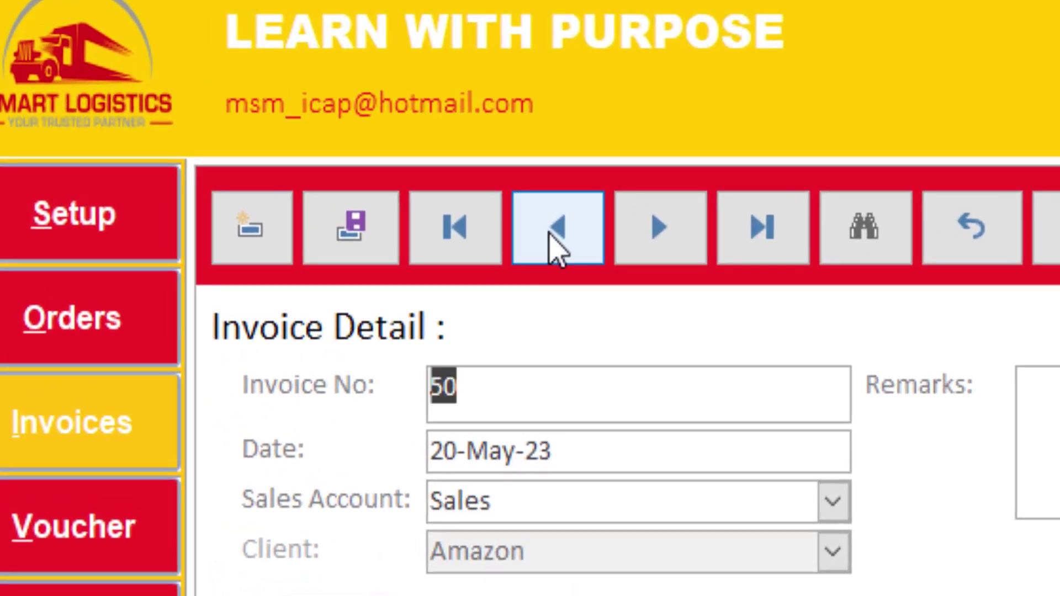
pyautogui.click(538, 593)
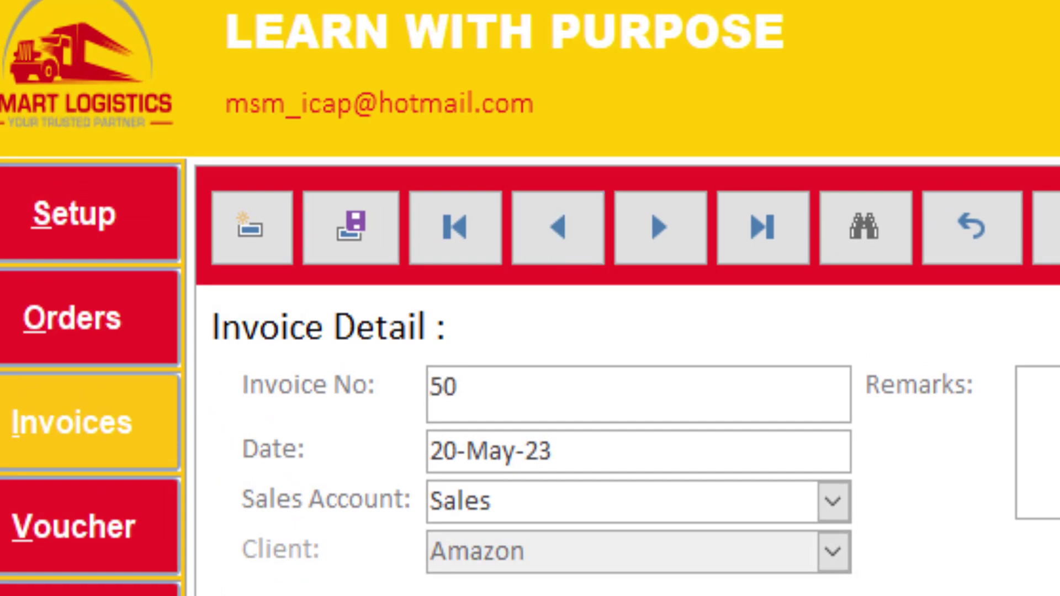
# Step: Return to the voucher form and start a new voucher with Receipt as its voucher type
pyautogui.click(104, 534)
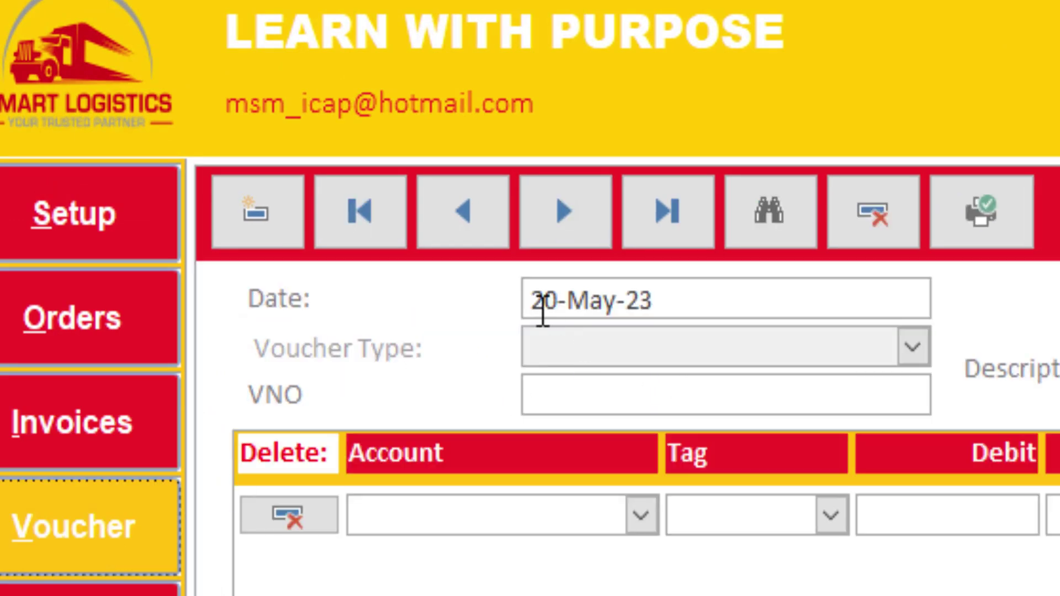
pyautogui.click(279, 225)
pyautogui.click(850, 345)
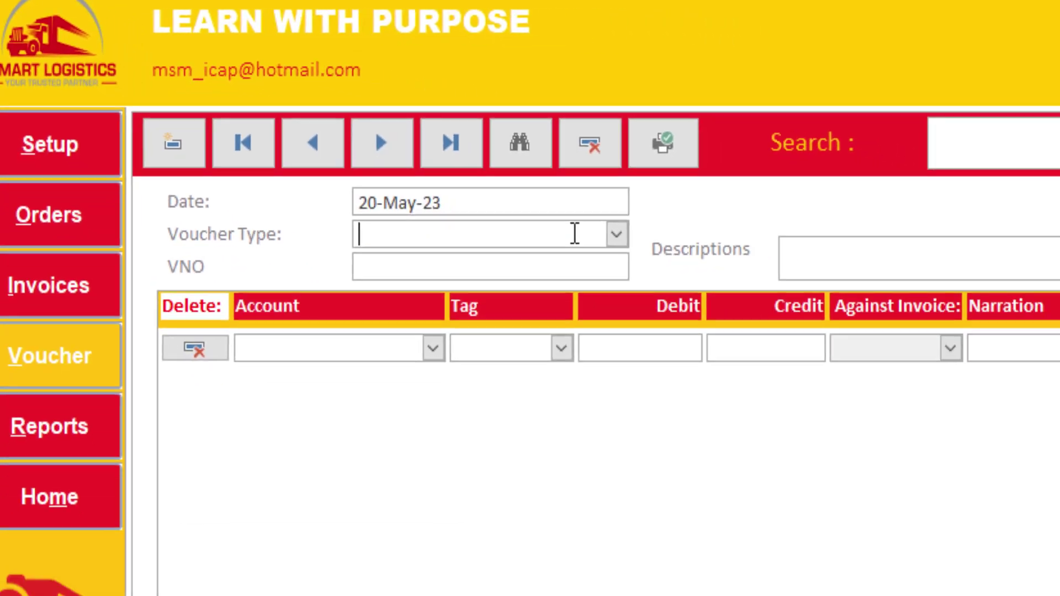
pyautogui.write('e')
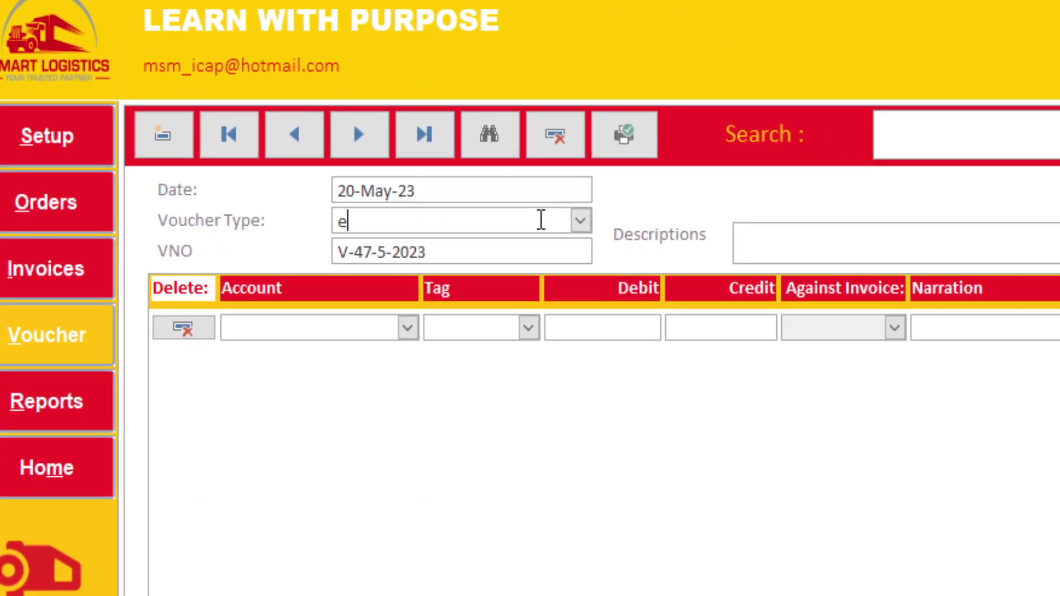
pyautogui.press('BackSpace')
pyautogui.write('receipt')
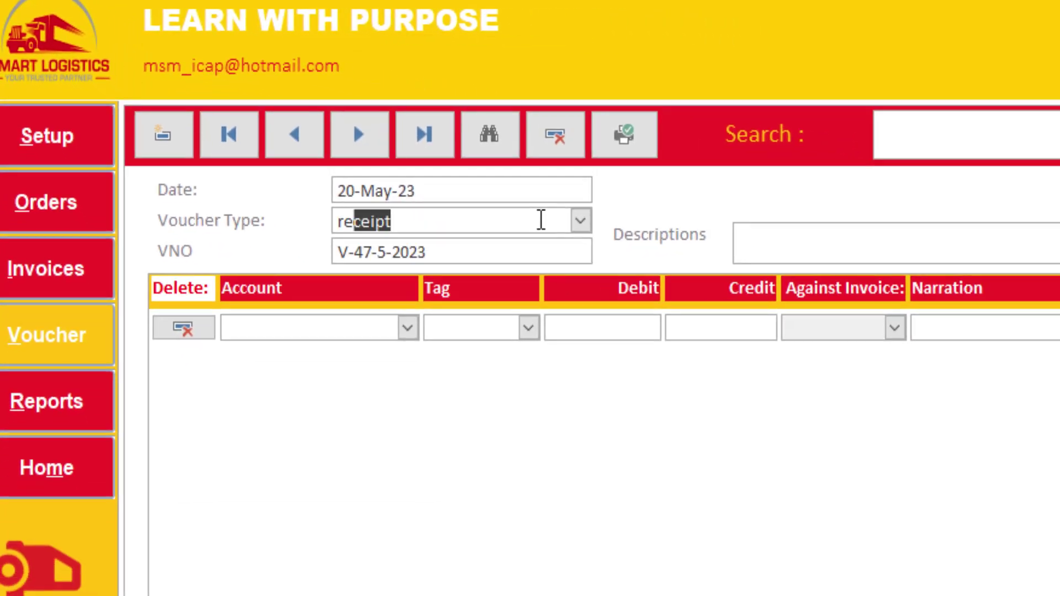
pyautogui.click(465, 247)
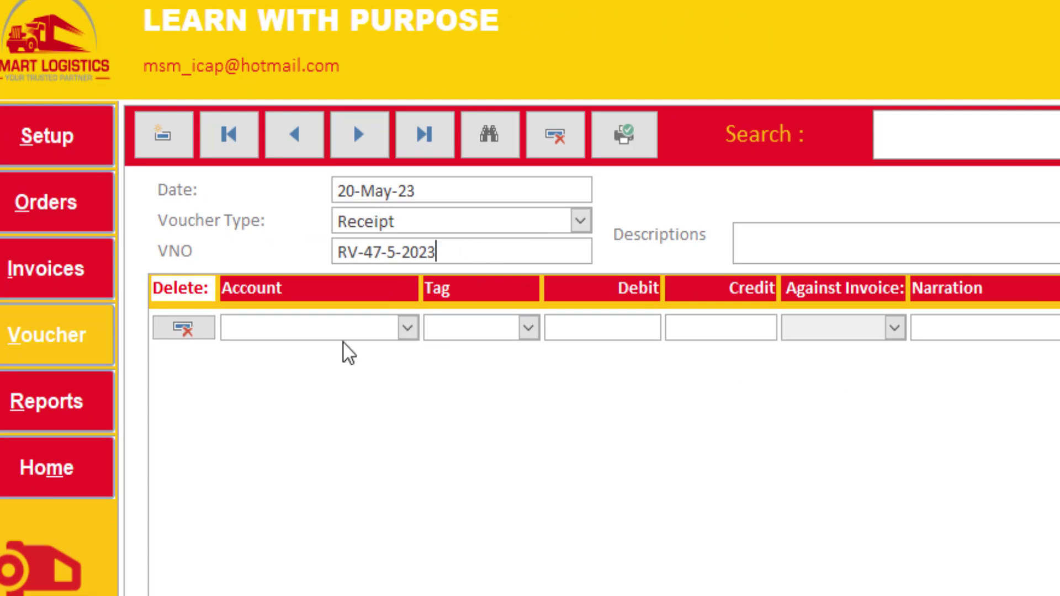
pyautogui.click(773, 248)
# Step: Add two lines to the receipt voucher, one for the Bank account and one for the Amazon account
pyautogui.click(332, 333)
pyautogui.write('a')
pyautogui.press('BackSpace')
pyautogui.press('BackSpace')
pyautogui.write('bank')
pyautogui.click(334, 367)
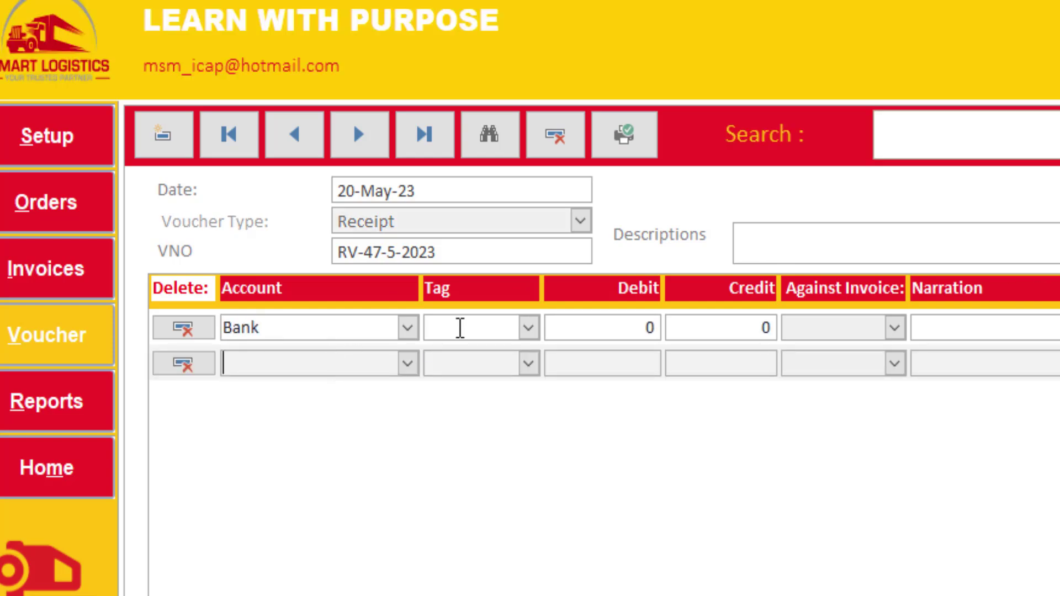
pyautogui.write('amazon')
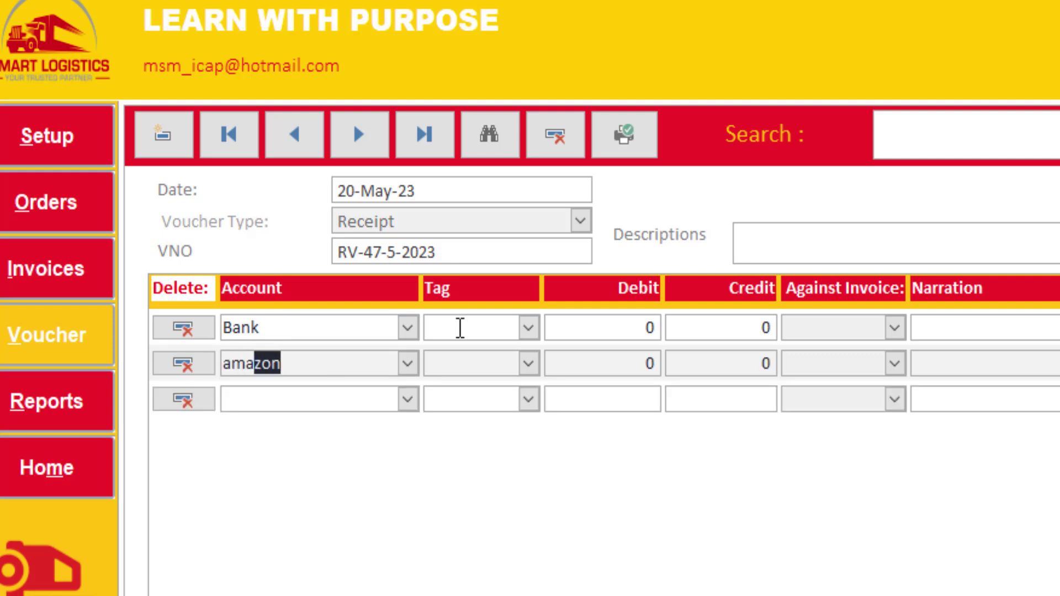
pyautogui.click(486, 319)
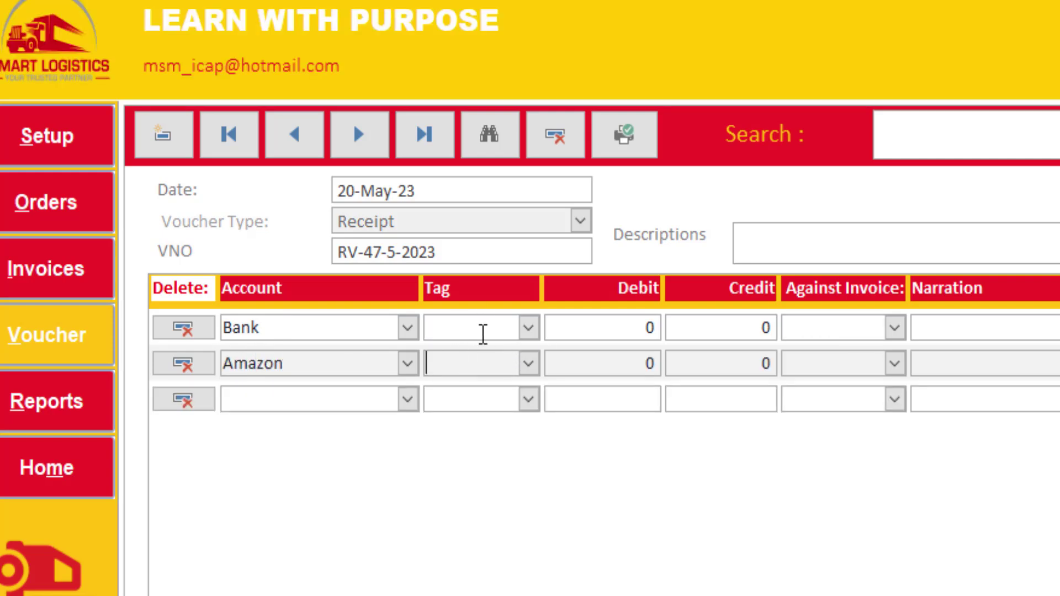
# Step: Check the available tags on the Bank line, and enter a Bank debit of 1200 and an Amazon credit of 1200
pyautogui.click(529, 329)
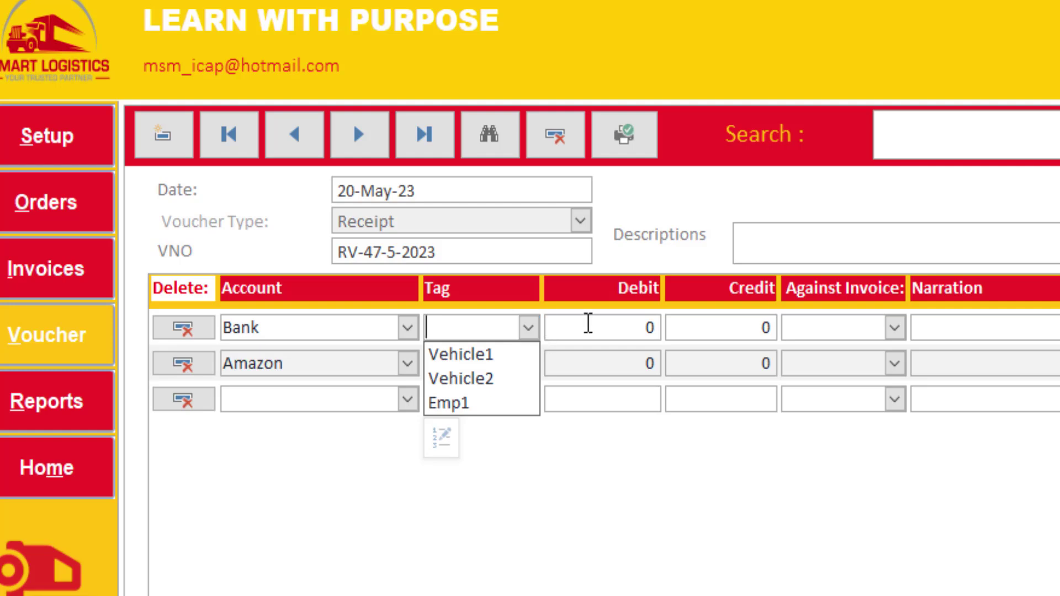
pyautogui.click(588, 323)
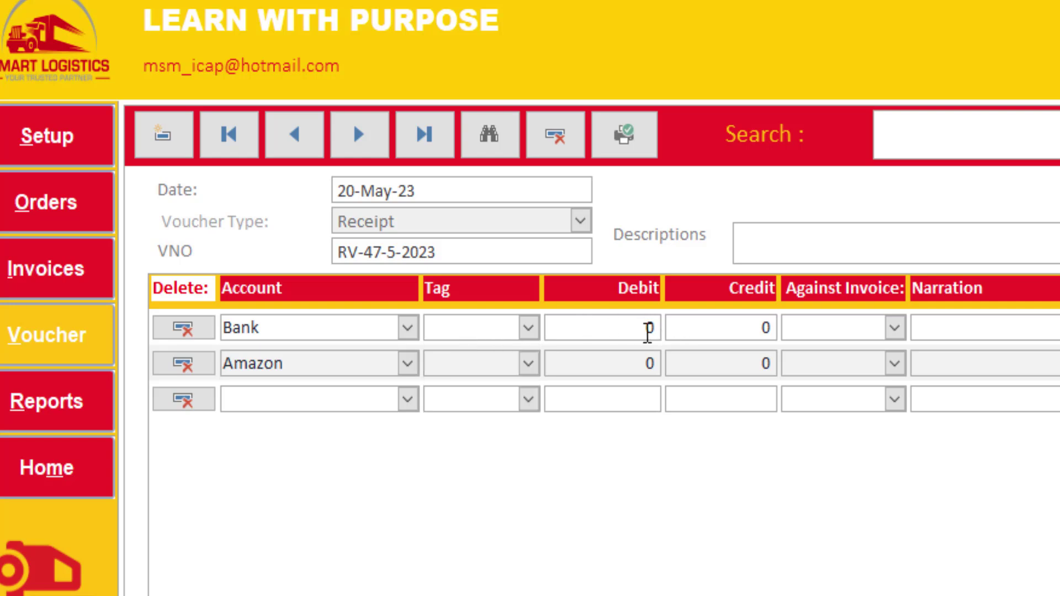
pyautogui.moveTo(624, 323); pyautogui.dragTo(734, 323)
pyautogui.write('1200')
pyautogui.moveTo(733, 359); pyautogui.dragTo(847, 366)
pyautogui.write('1200')
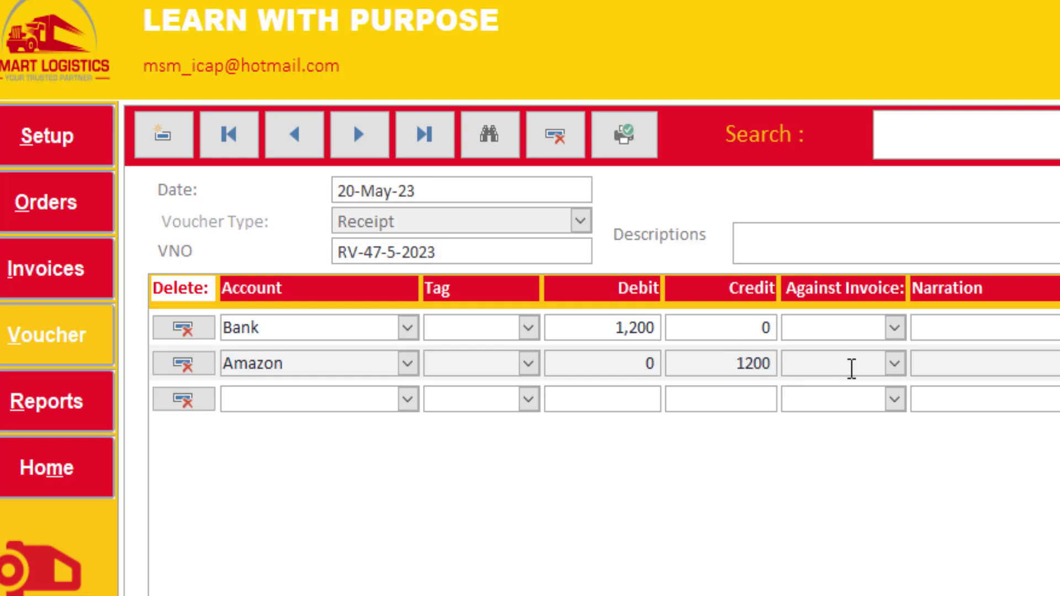
pyautogui.press('Tab')
pyautogui.click(339, 364)
# Step: Apply the Amazon line's credit against invoice 50
pyautogui.click(895, 363)
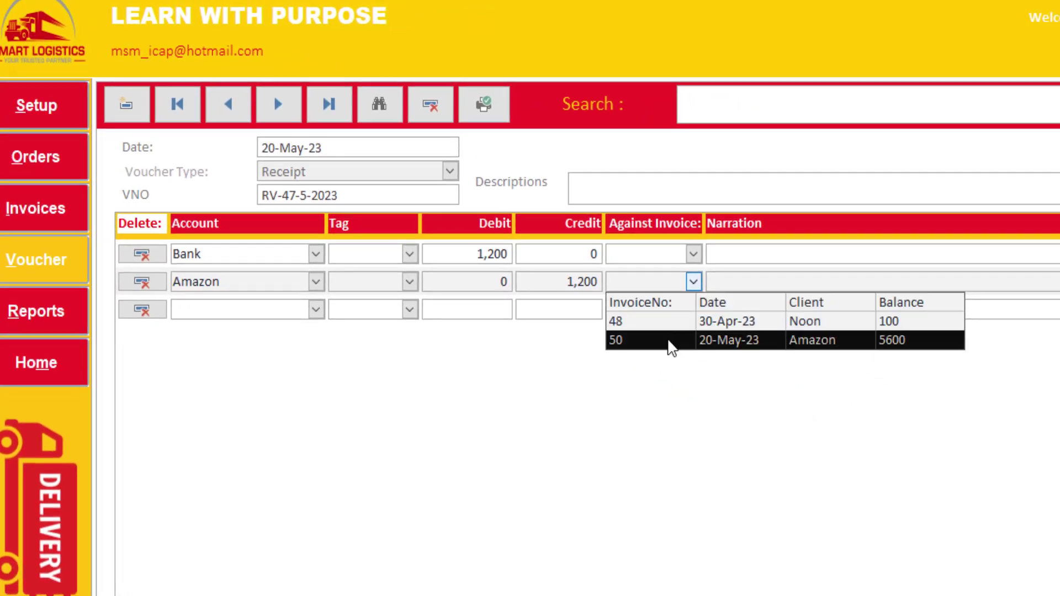
pyautogui.click(684, 340)
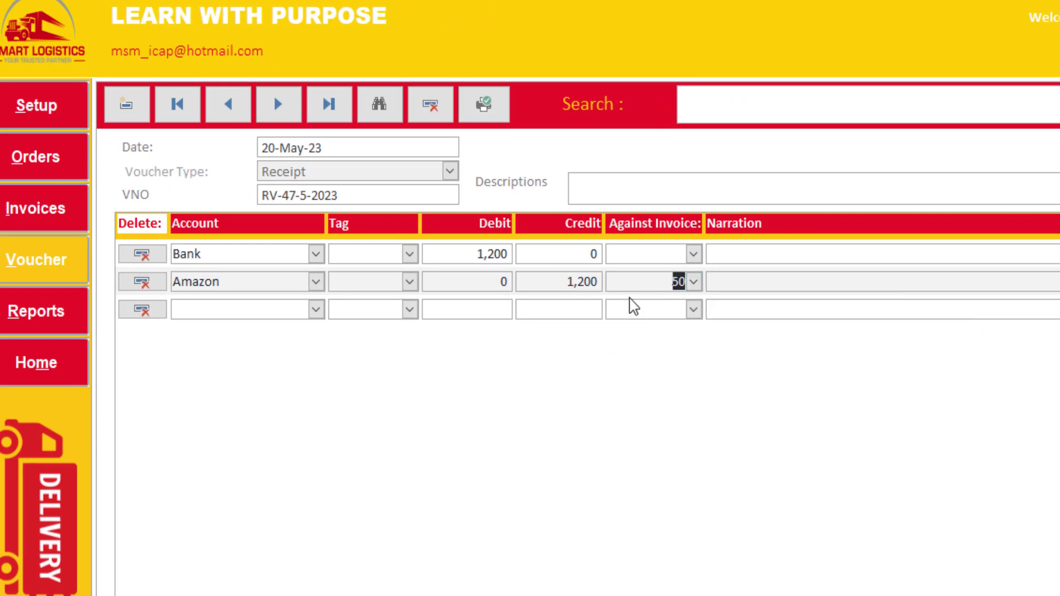
pyautogui.click(694, 282)
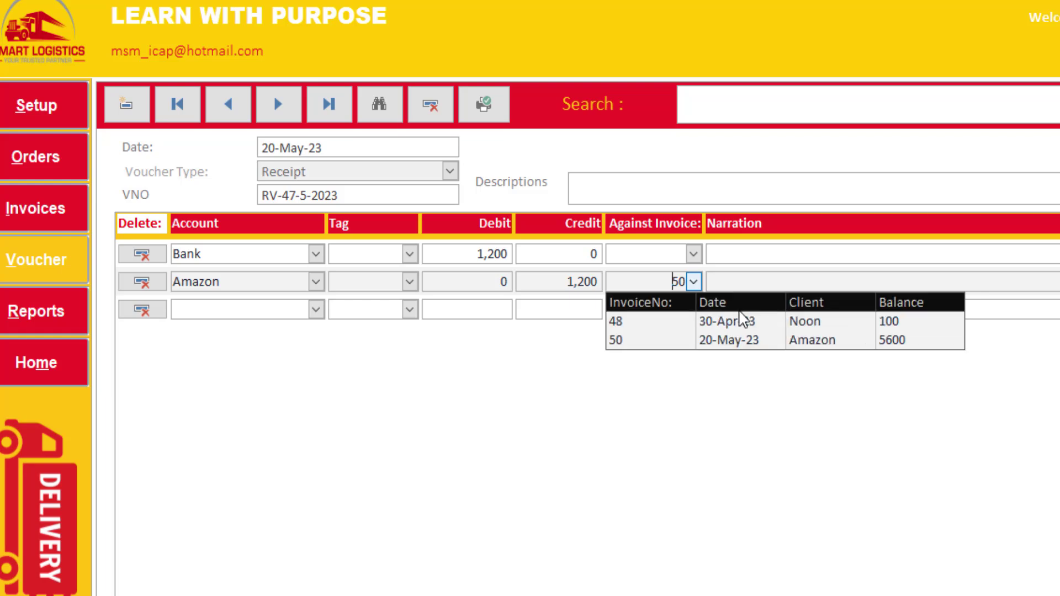
pyautogui.click(756, 343)
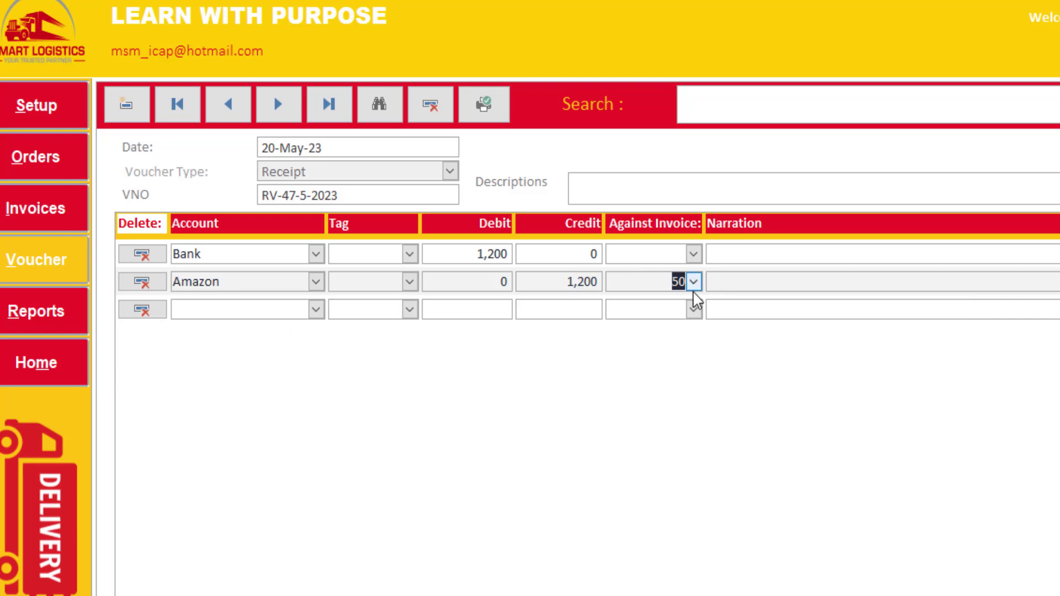
# Step: Set the credit on the existing Amazon line to 1,100
pyautogui.click(569, 283)
pyautogui.hotkey('shift', 'End')
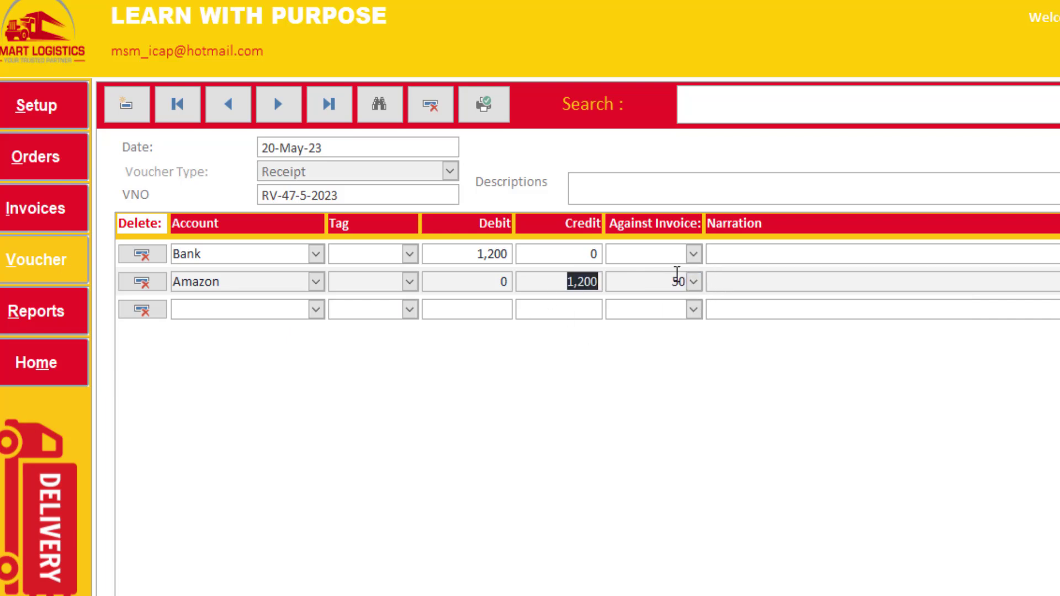
pyautogui.write('1')
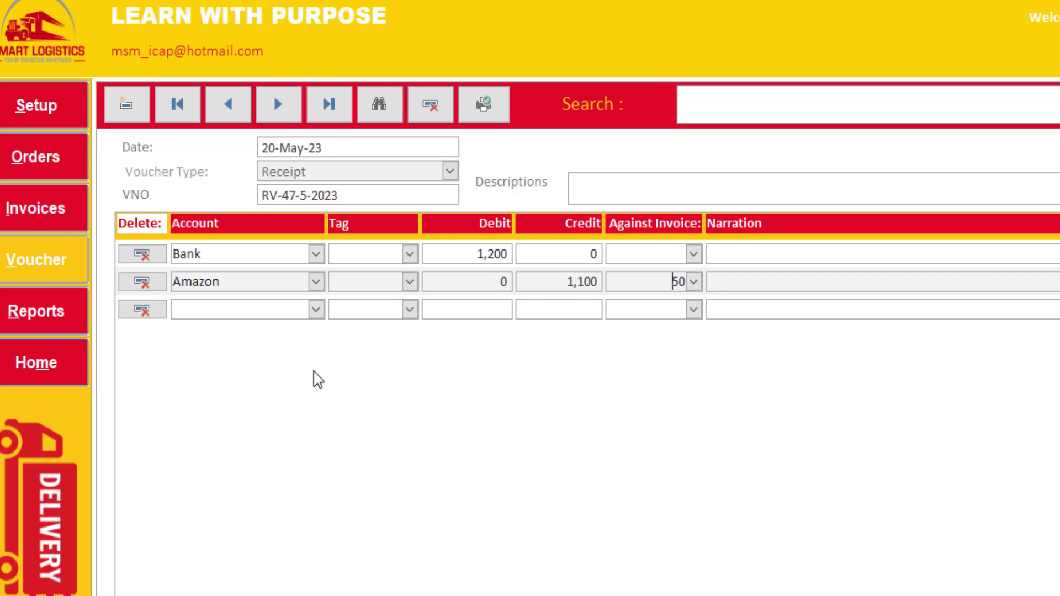
# Step: Add a second Amazon line with a credit of 100 applied against invoice 48
pyautogui.click(260, 312)
pyautogui.write('amazon')
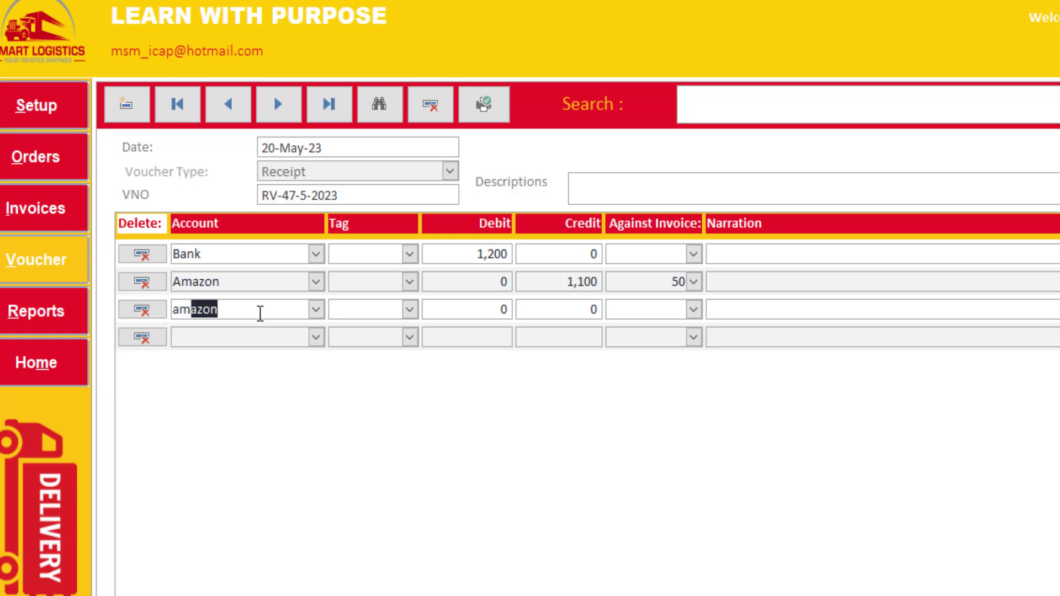
pyautogui.press('Tab')
pyautogui.press('Tab')
pyautogui.press('Tab')
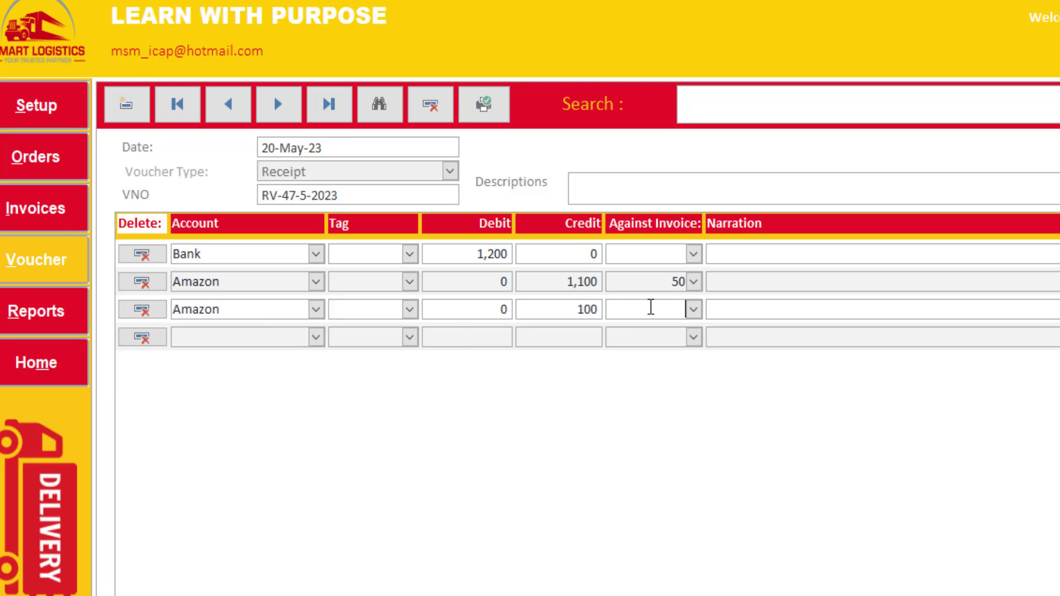
pyautogui.click(693, 310)
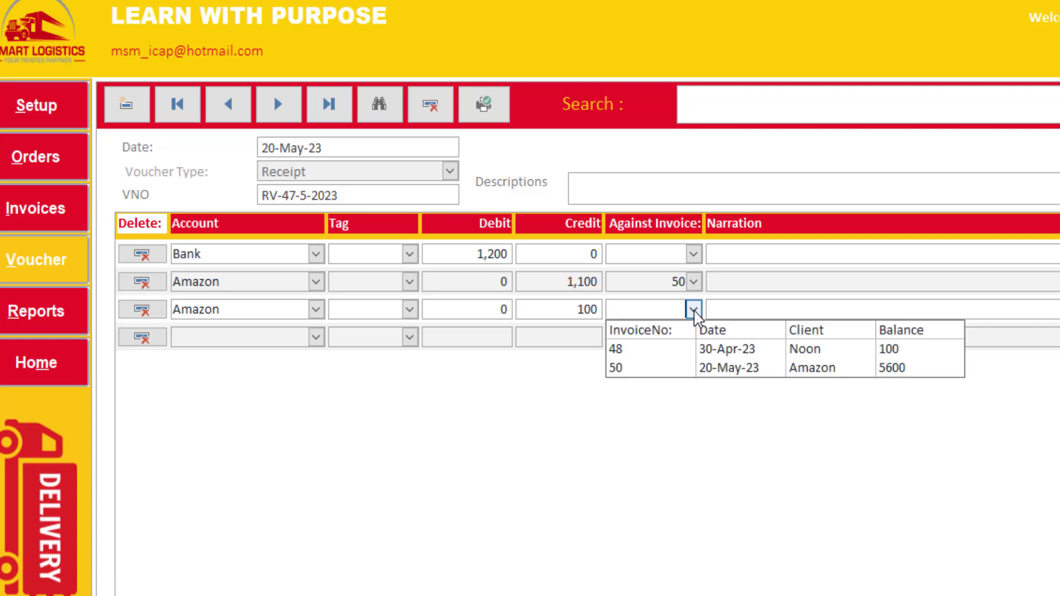
pyautogui.click(702, 349)
pyautogui.click(657, 334)
pyautogui.click(660, 304)
pyautogui.press('Up')
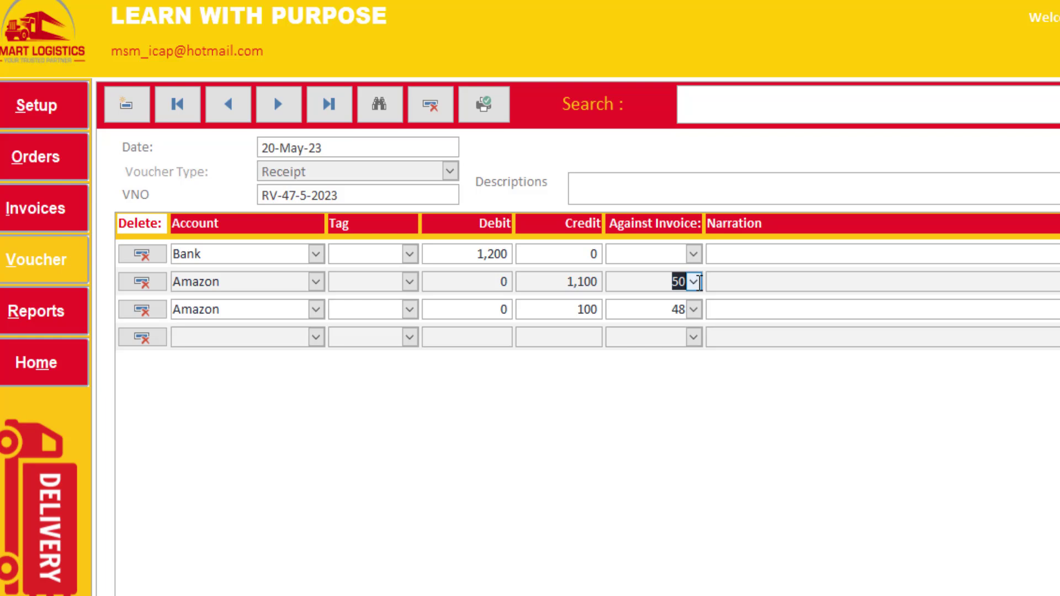
# Step: Leave and return to the receipt voucher's record, and examine its lines and totals in the print preview before closing it
pyautogui.moveTo(558, 286); pyautogui.dragTo(605, 284)
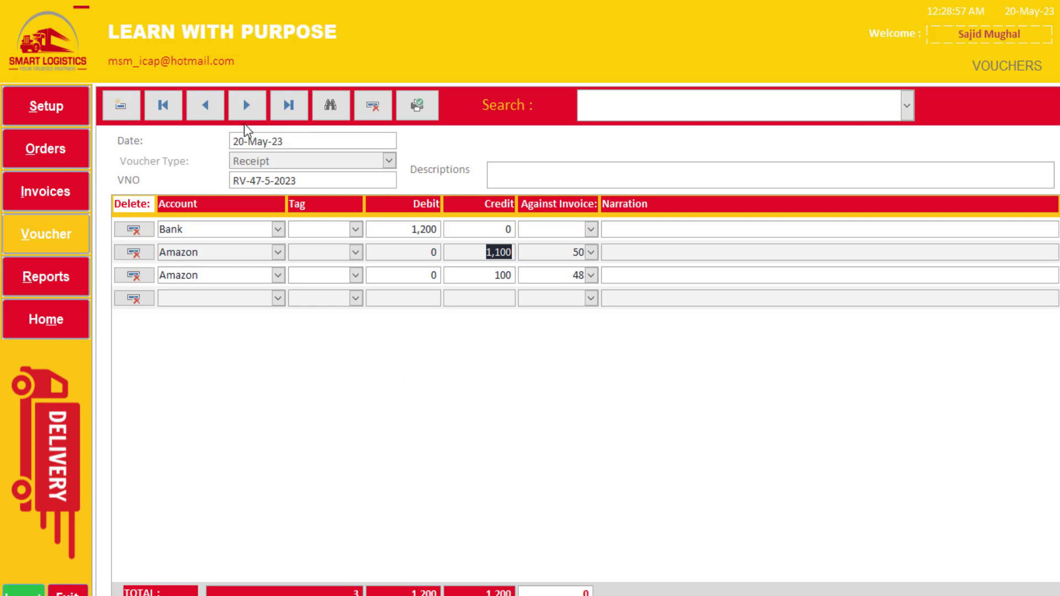
pyautogui.click(246, 104)
pyautogui.click(205, 105)
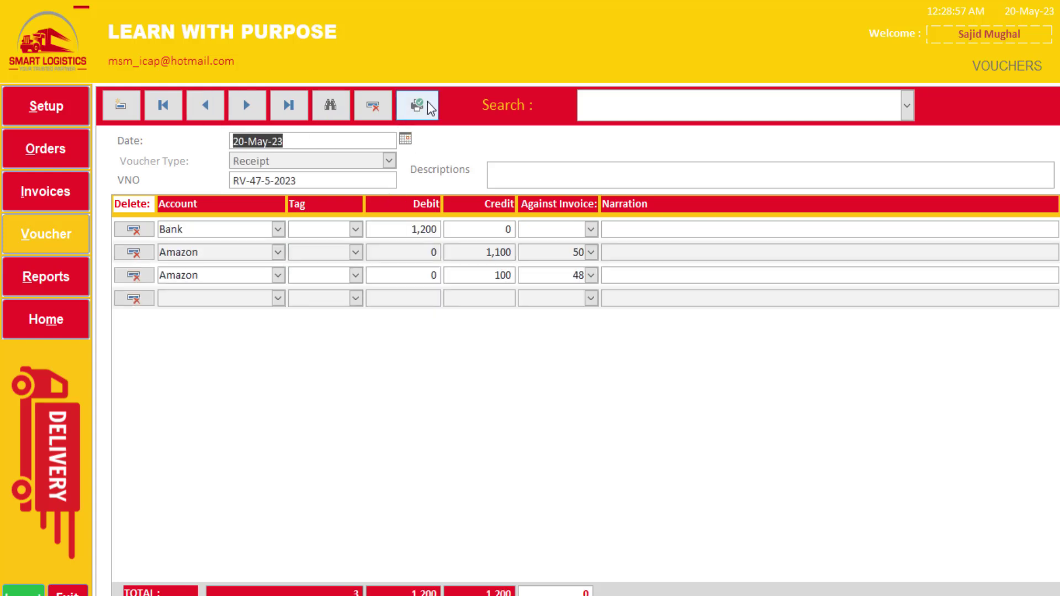
pyautogui.click(426, 106)
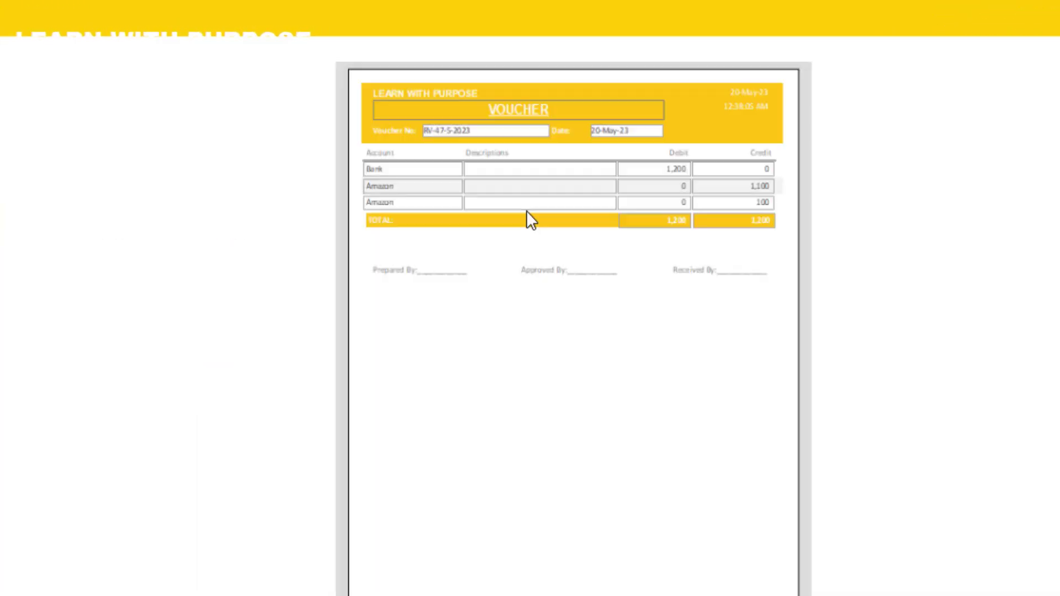
pyautogui.scroll(5, 612, 408)
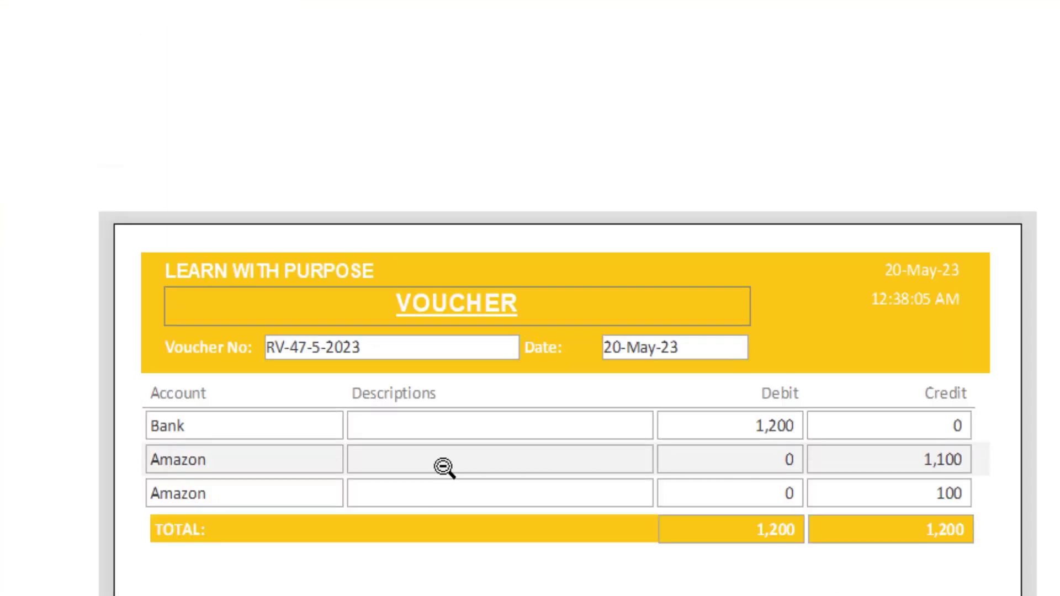
pyautogui.click(605, 425)
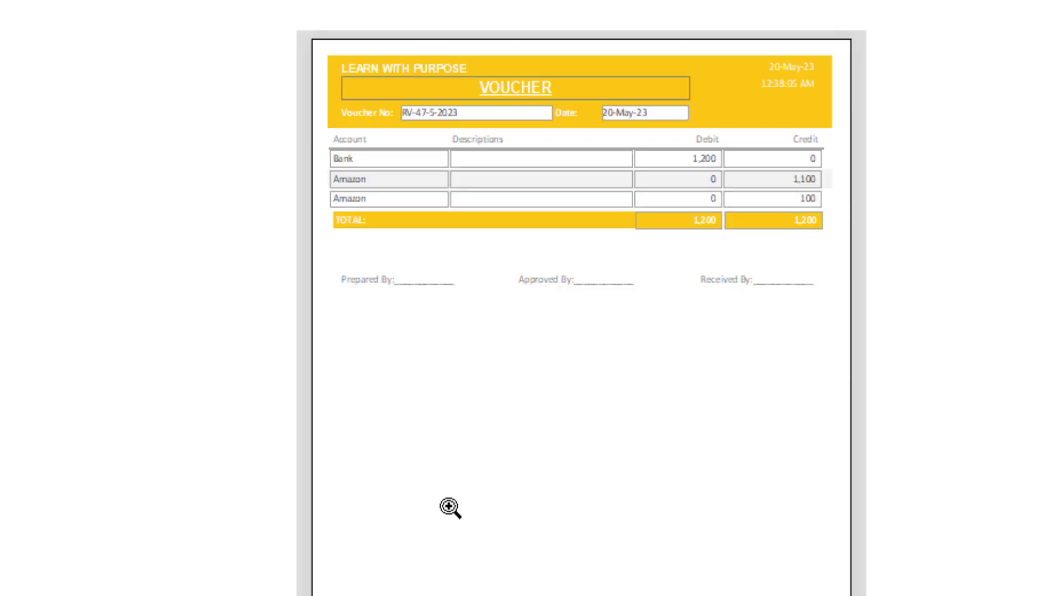
pyautogui.press('Escape')
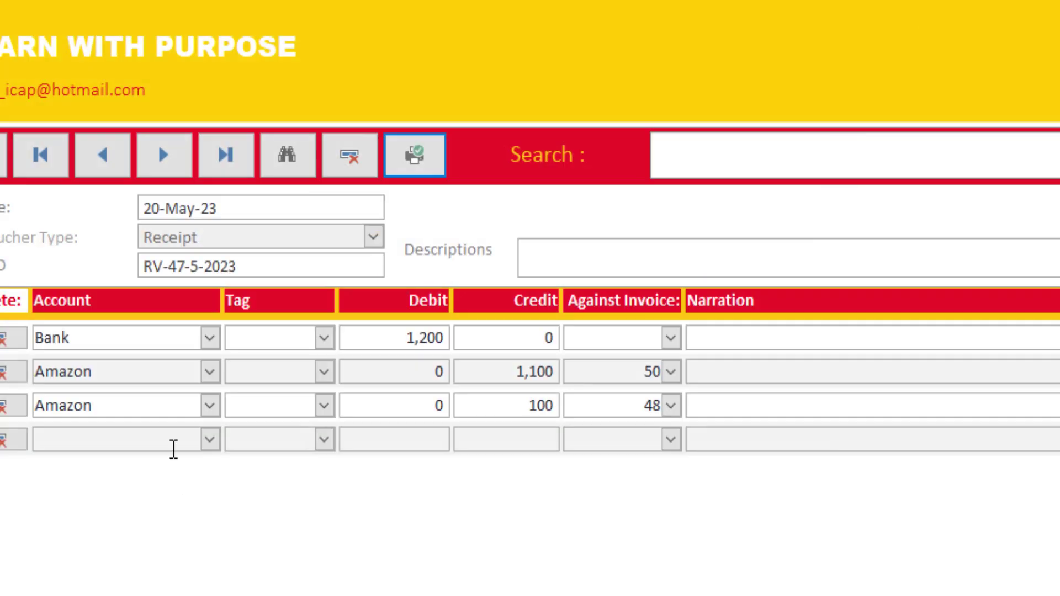
# Step: Load receipt voucher RV-47-5-2023 from the voucher search
pyautogui.click(1036, 135)
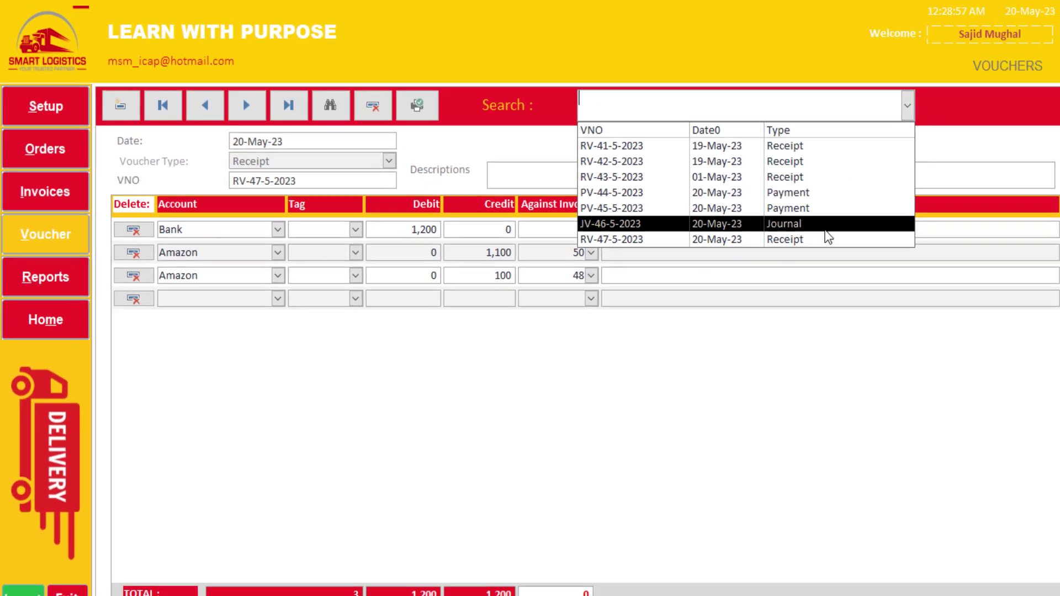
pyautogui.click(1013, 353)
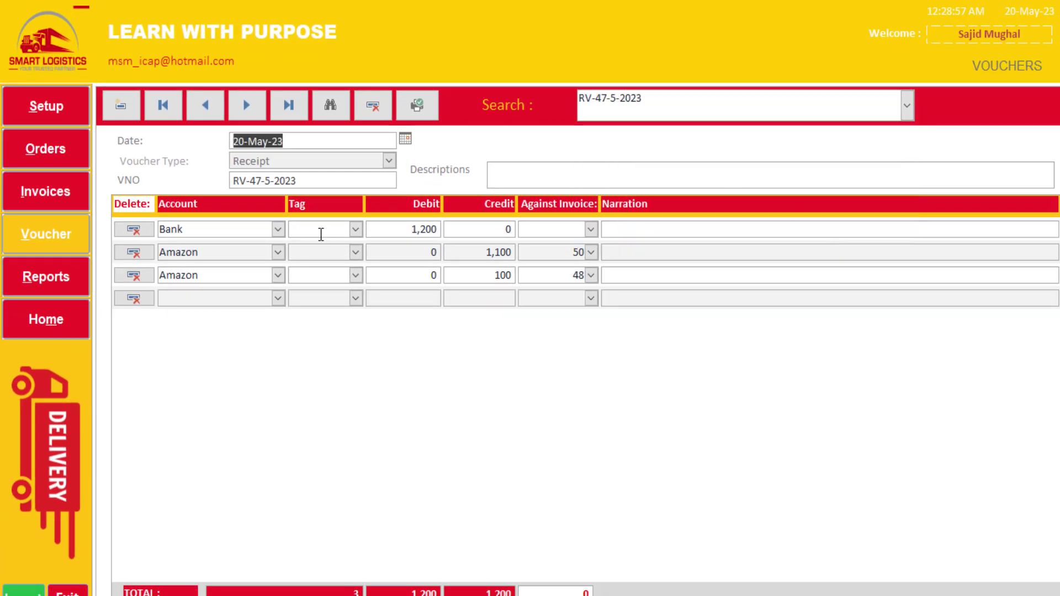
# Step: Start a new voucher and set its voucher type to Payment
pyautogui.click(107, 101)
pyautogui.click(324, 159)
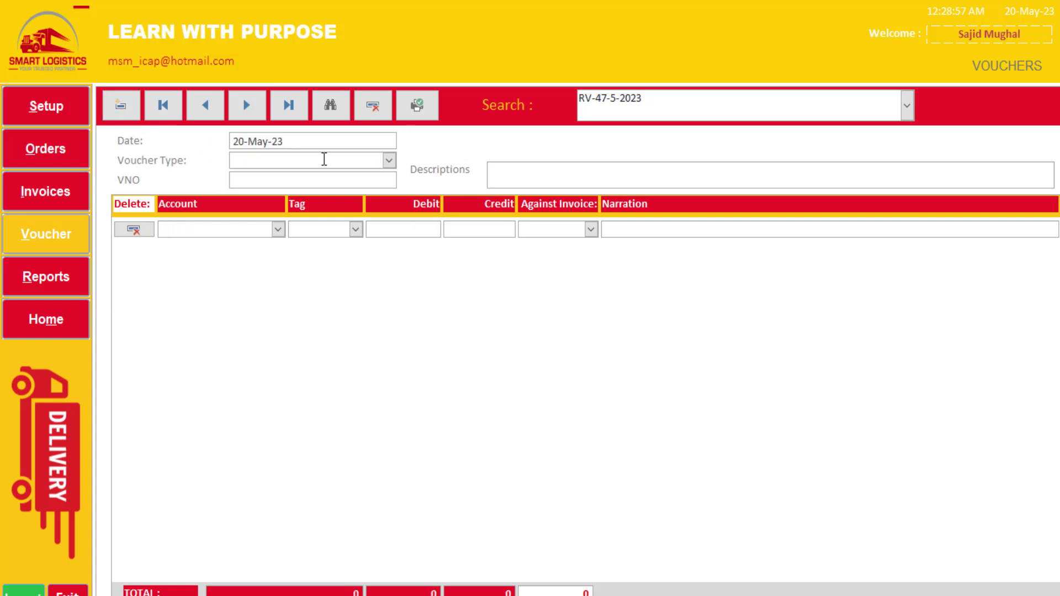
pyautogui.write('payment')
pyautogui.press('Return')
# Step: Add a Fuel account line and a Cash account line to the payment voucher
pyautogui.click(241, 229)
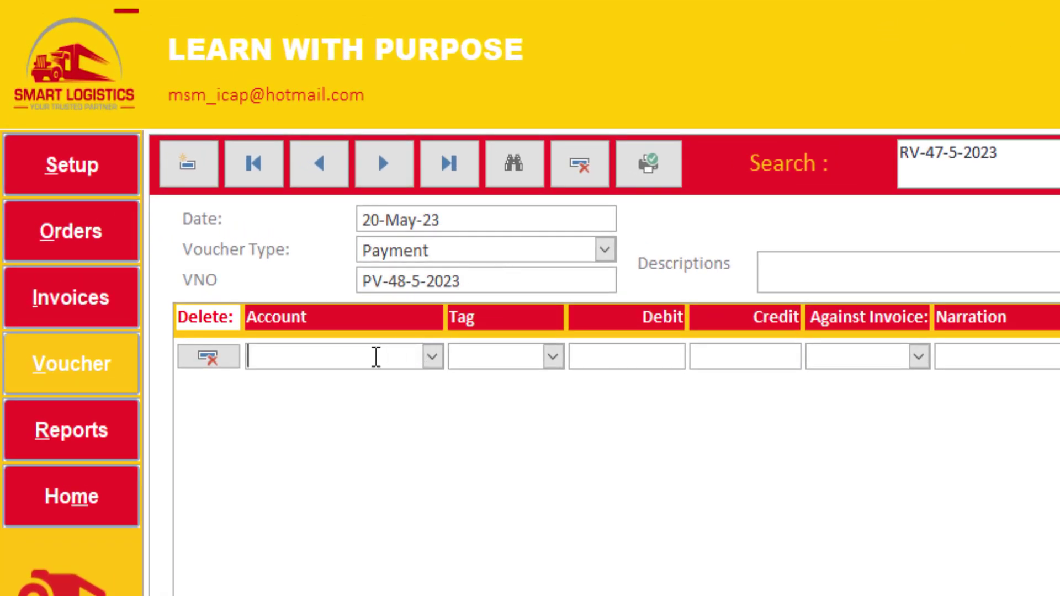
pyautogui.write('fuel')
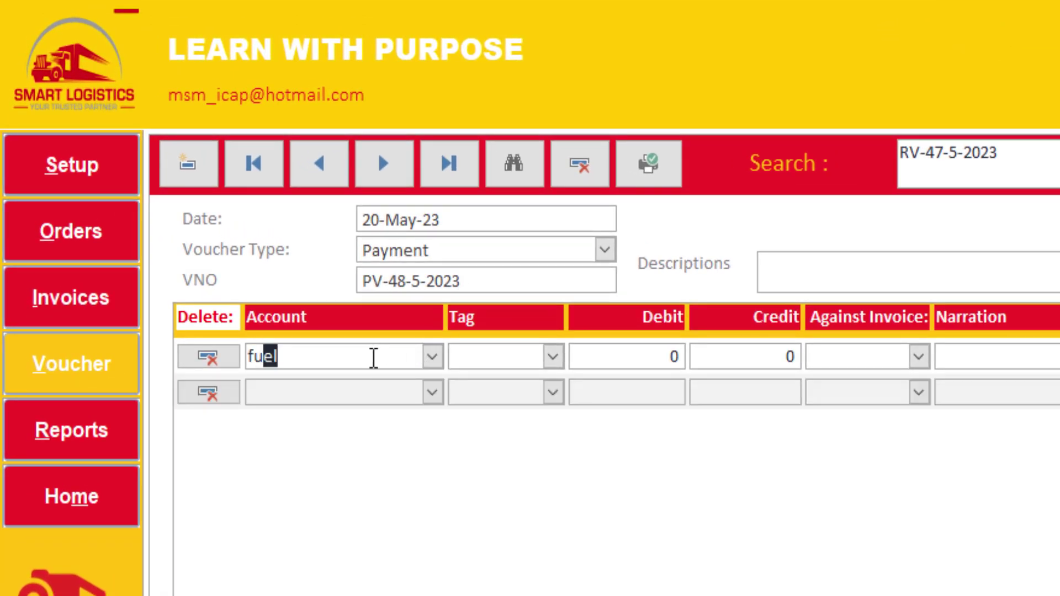
pyautogui.click(374, 386)
pyautogui.write('cash')
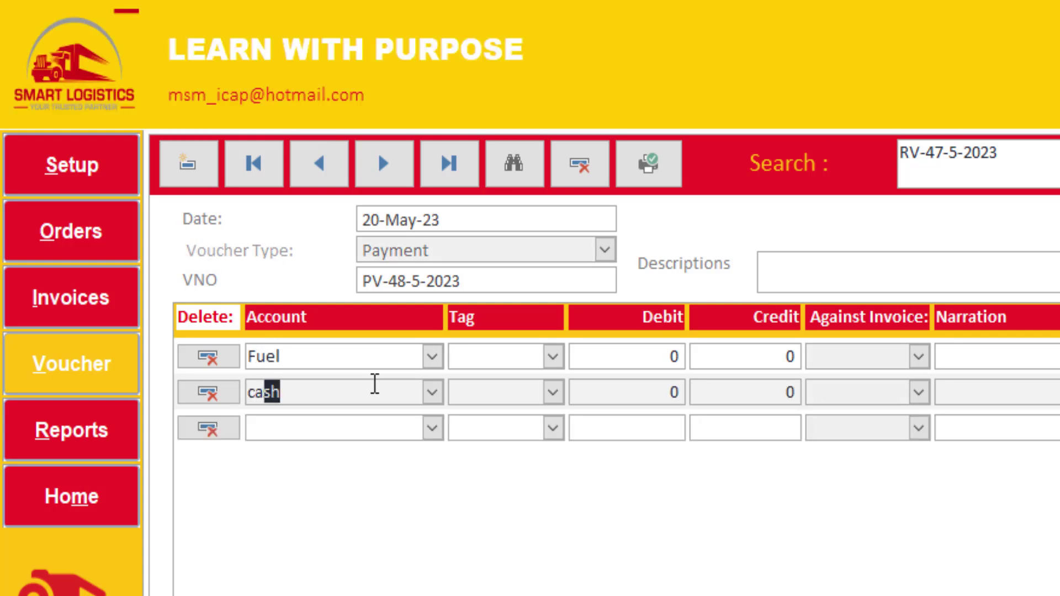
# Step: Tag the Fuel line with Vehicle1
pyautogui.click(521, 356)
pyautogui.click(552, 356)
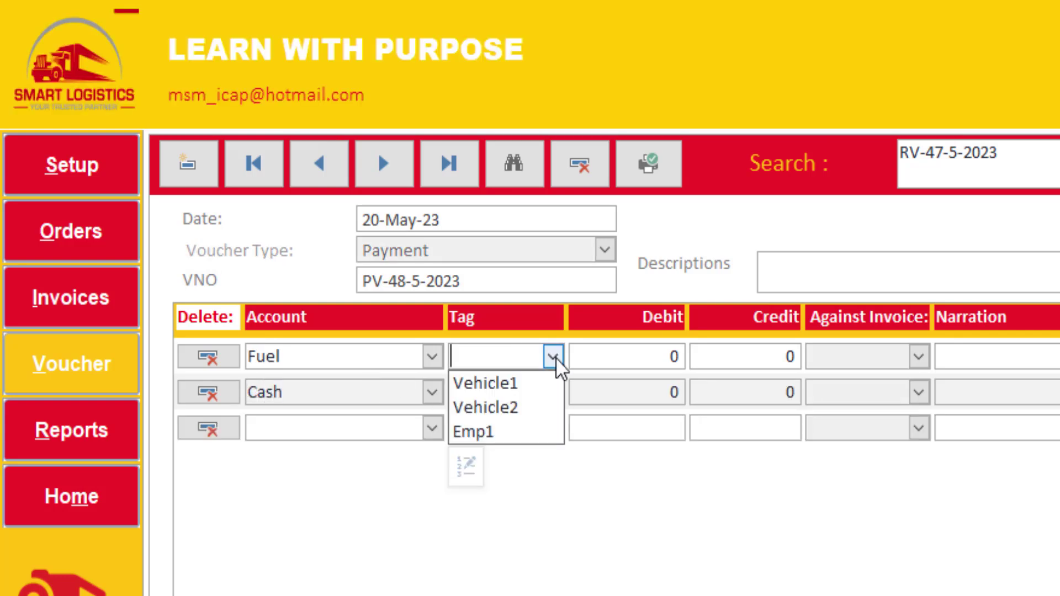
pyautogui.click(542, 387)
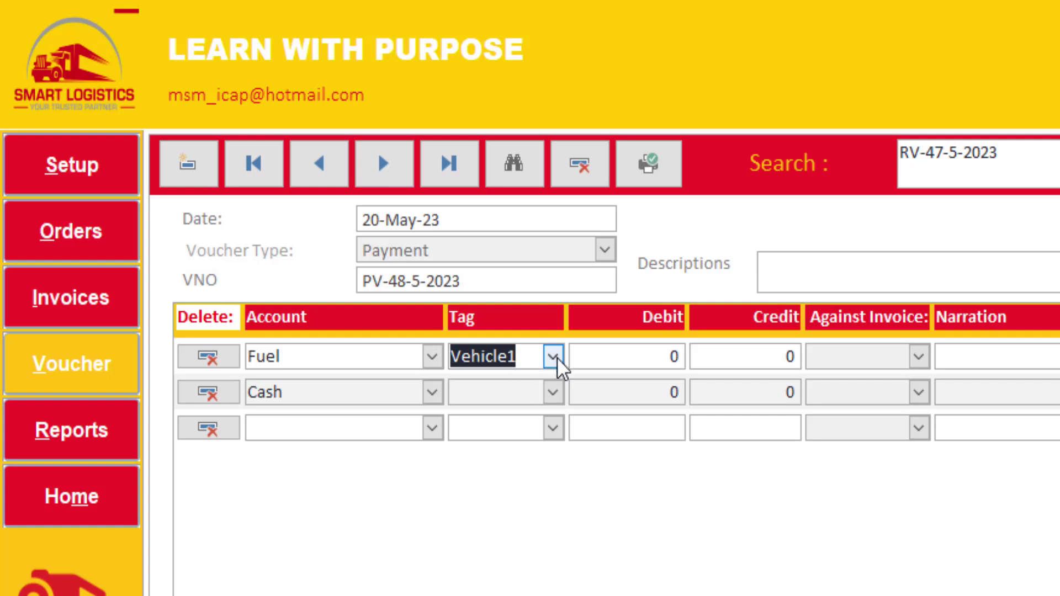
# Step: Enter a debit of 100 on the Fuel line and a credit of 100 on the Cash line
pyautogui.click(662, 353)
pyautogui.doubleClick(662, 354)
pyautogui.write('100')
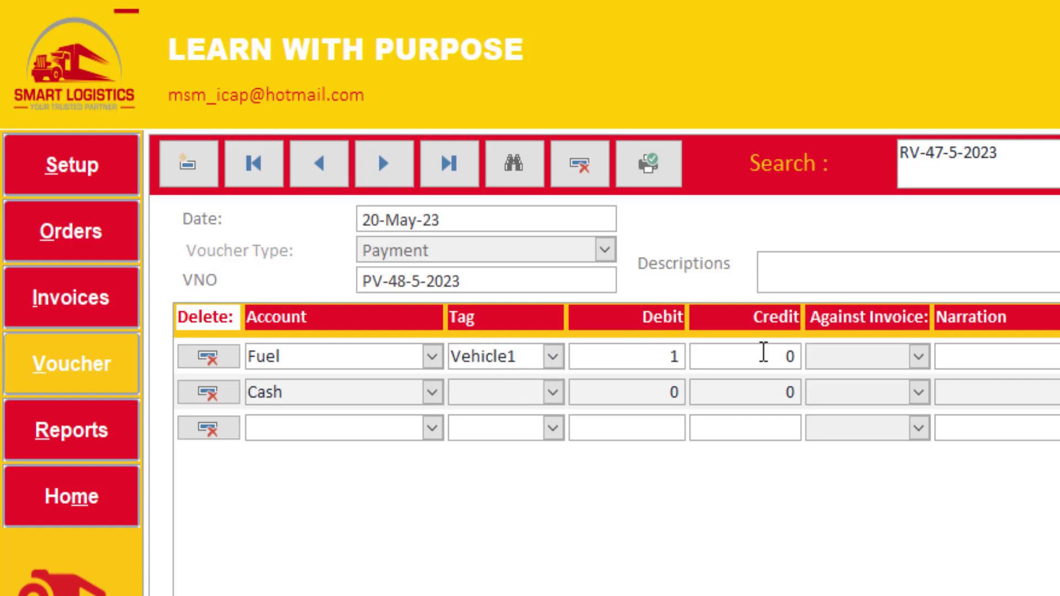
pyautogui.doubleClick(761, 389)
pyautogui.write('100')
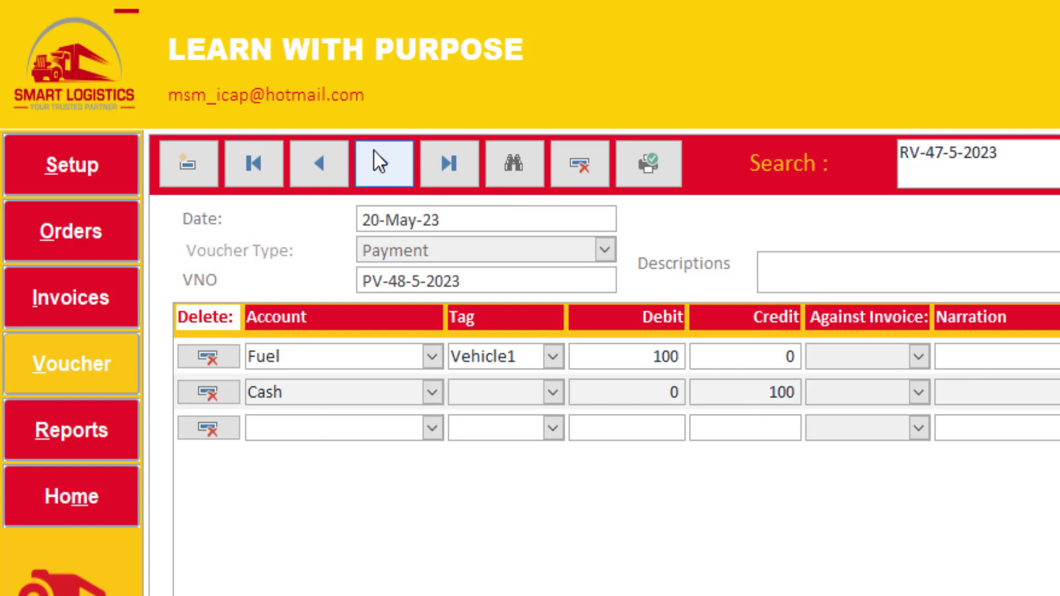
# Step: Start another voucher of type Payment and date it 10-May-23
pyautogui.click(383, 162)
pyautogui.click(544, 243)
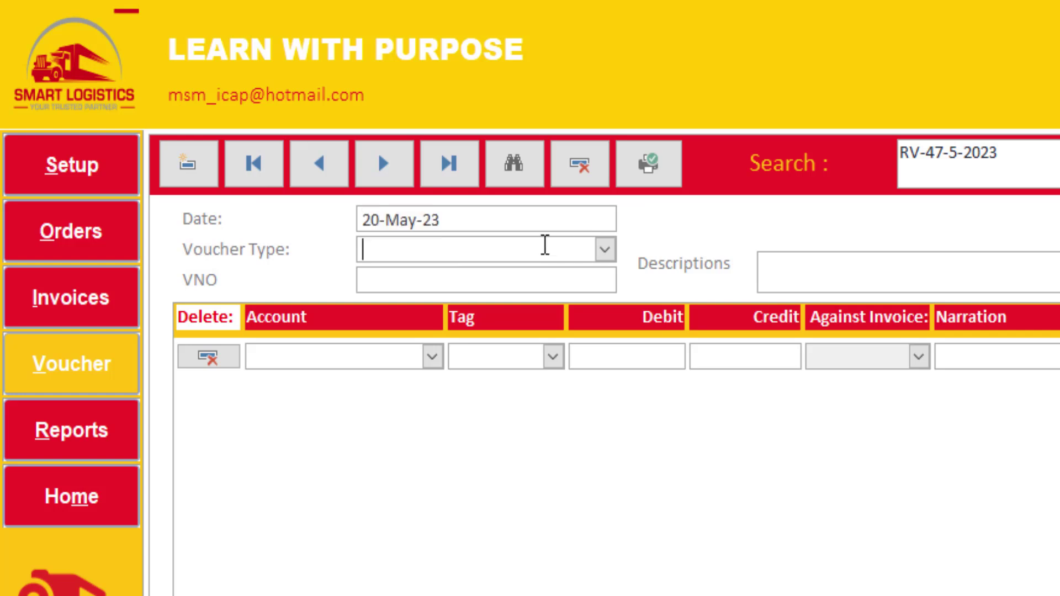
pyautogui.write('payment')
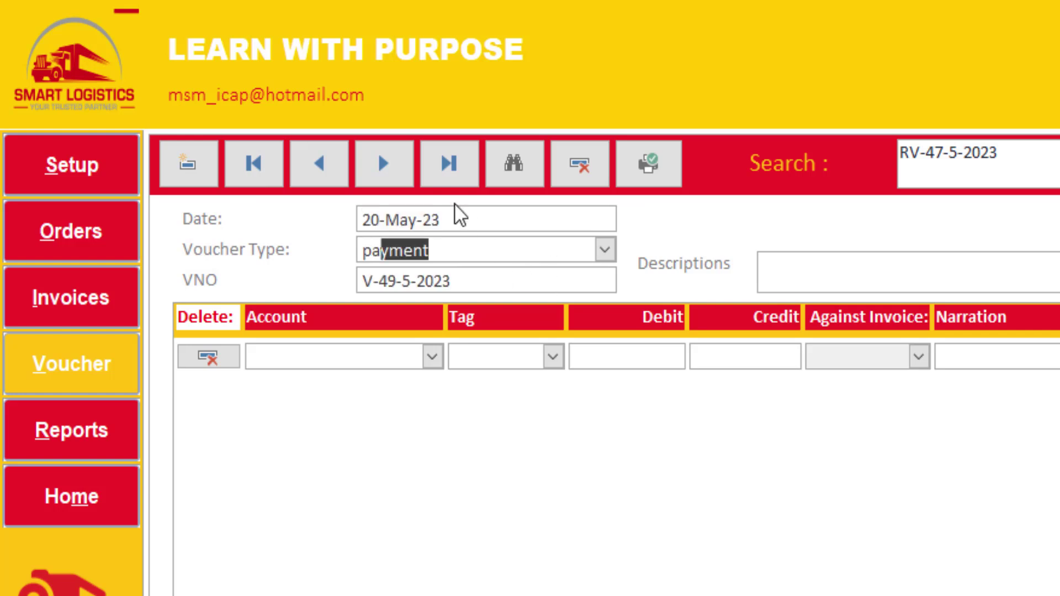
pyautogui.click(454, 218)
pyautogui.moveTo(462, 220); pyautogui.dragTo(326, 206)
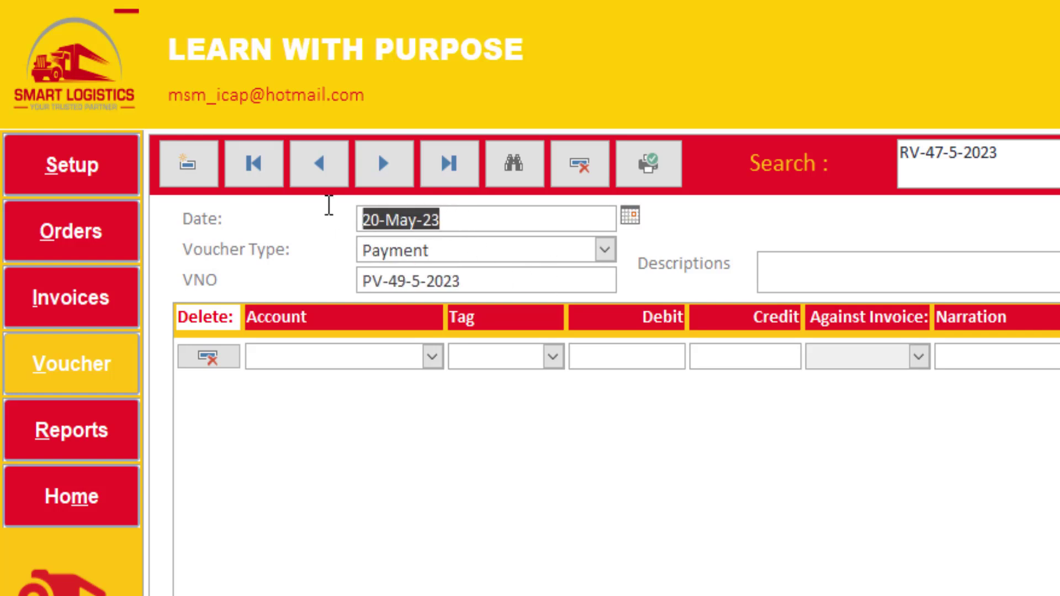
pyautogui.write('10-5')
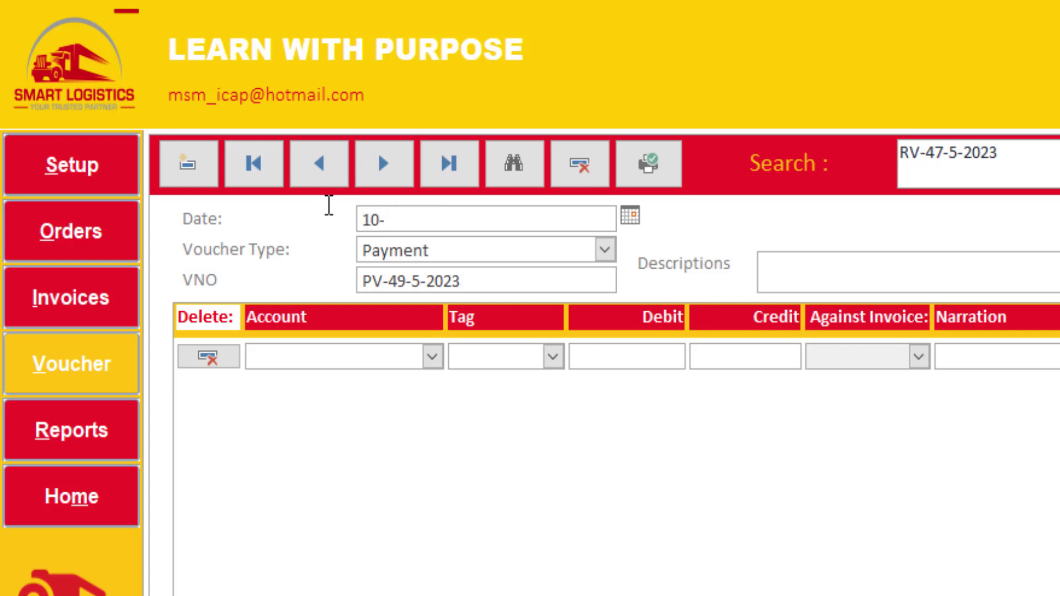
pyautogui.click(478, 253)
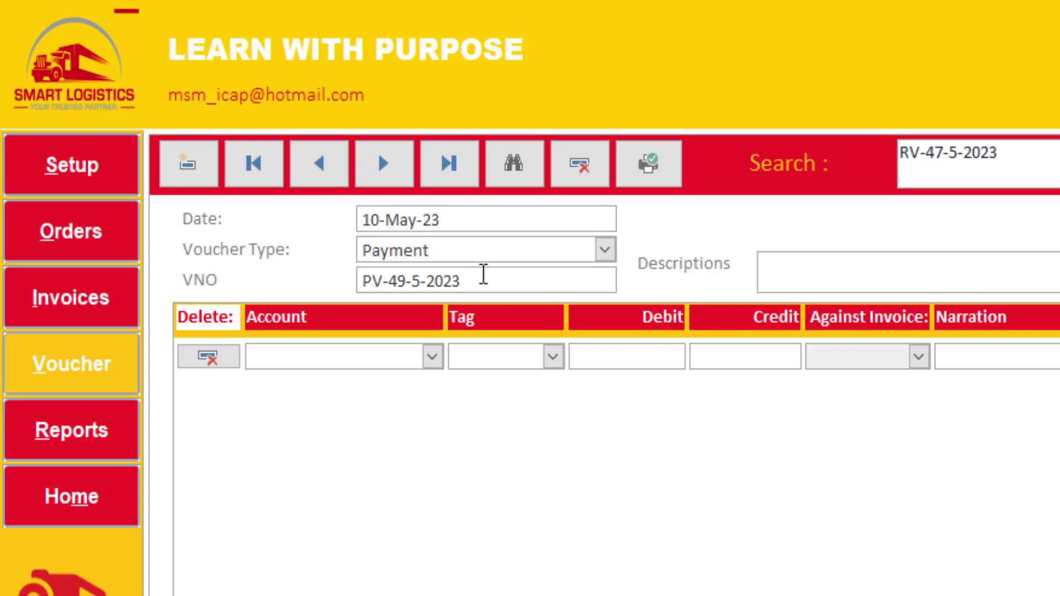
# Step: Add a Salary account line with a debit of 50 and no tag
pyautogui.click(374, 362)
pyautogui.click(432, 358)
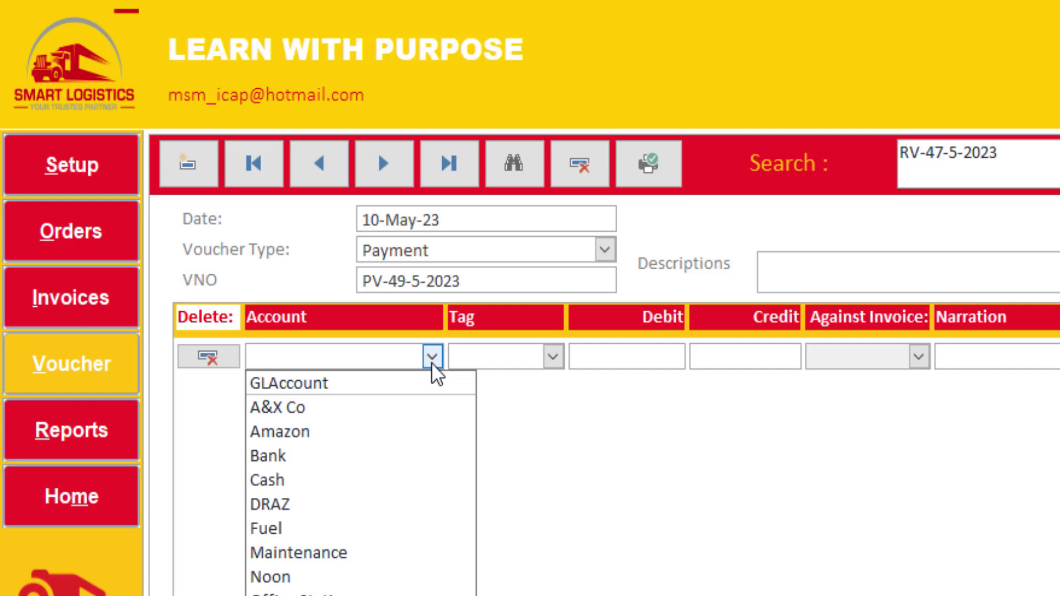
pyautogui.write('salary')
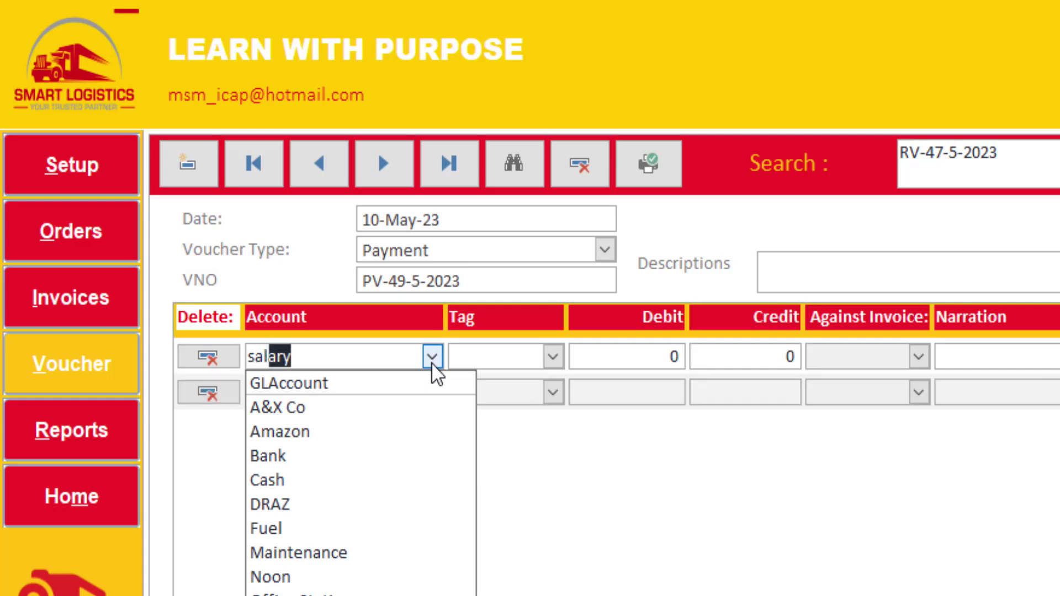
pyautogui.press('Tab')
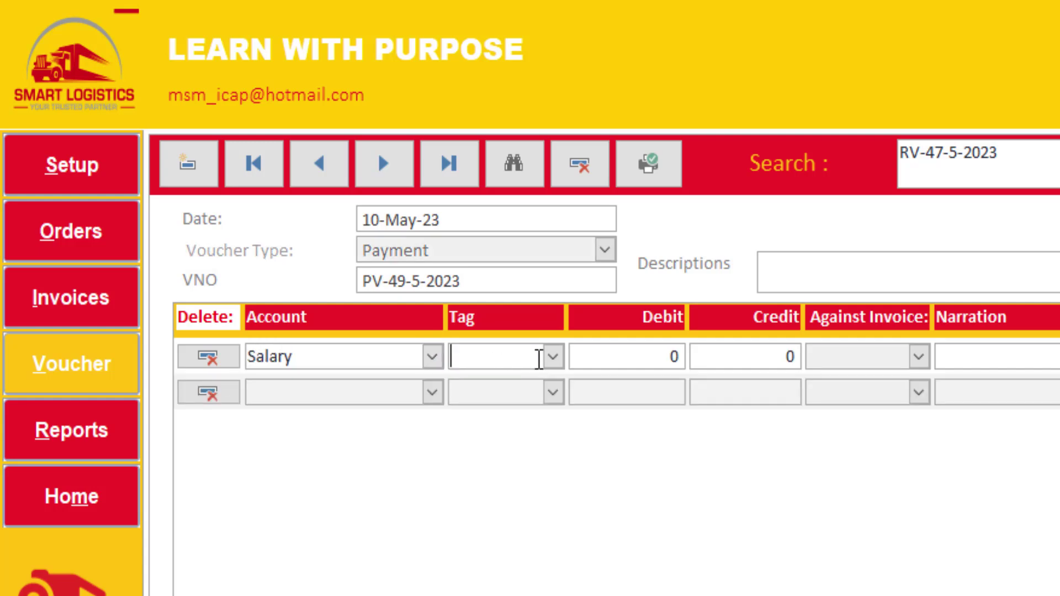
pyautogui.press('Tab')
pyautogui.write('500')
# Step: Add a Cash line with a credit of 50, and check the tag choices for the Salary line
pyautogui.click(339, 399)
pyautogui.write('cash')
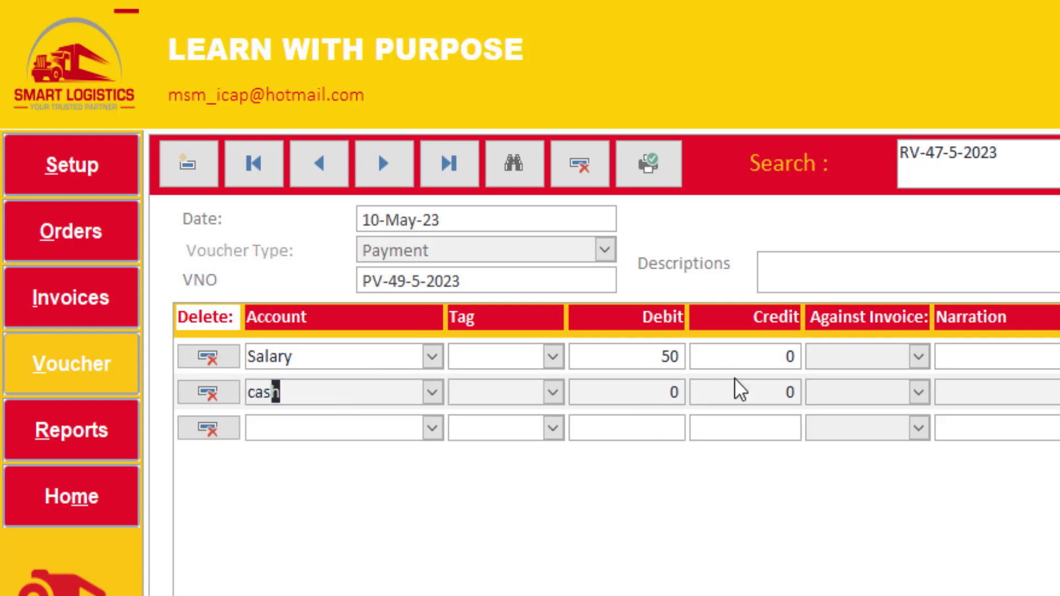
pyautogui.doubleClick(794, 393)
pyautogui.write('5')
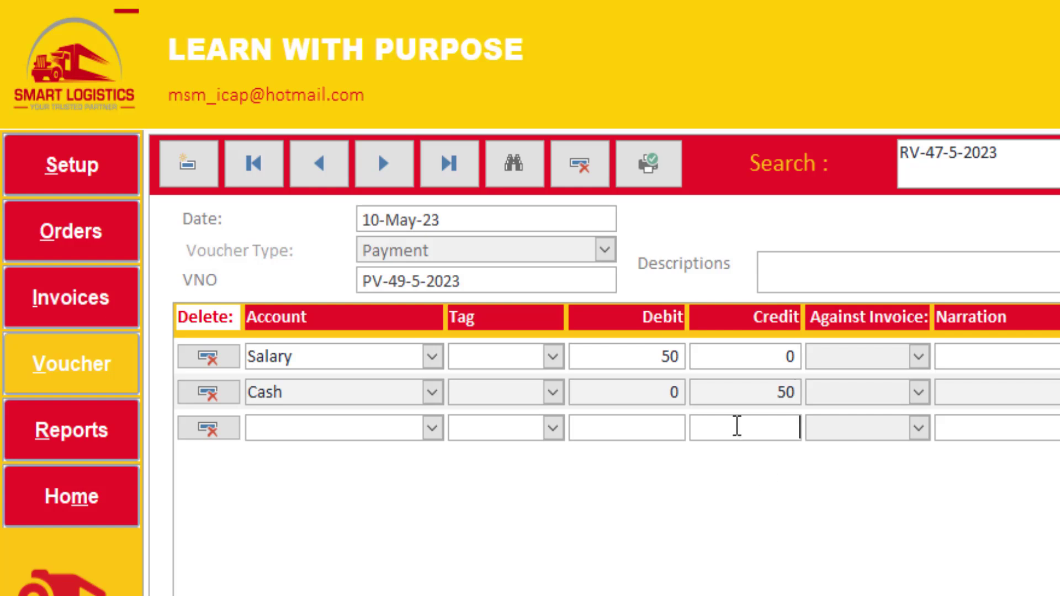
pyautogui.click(553, 357)
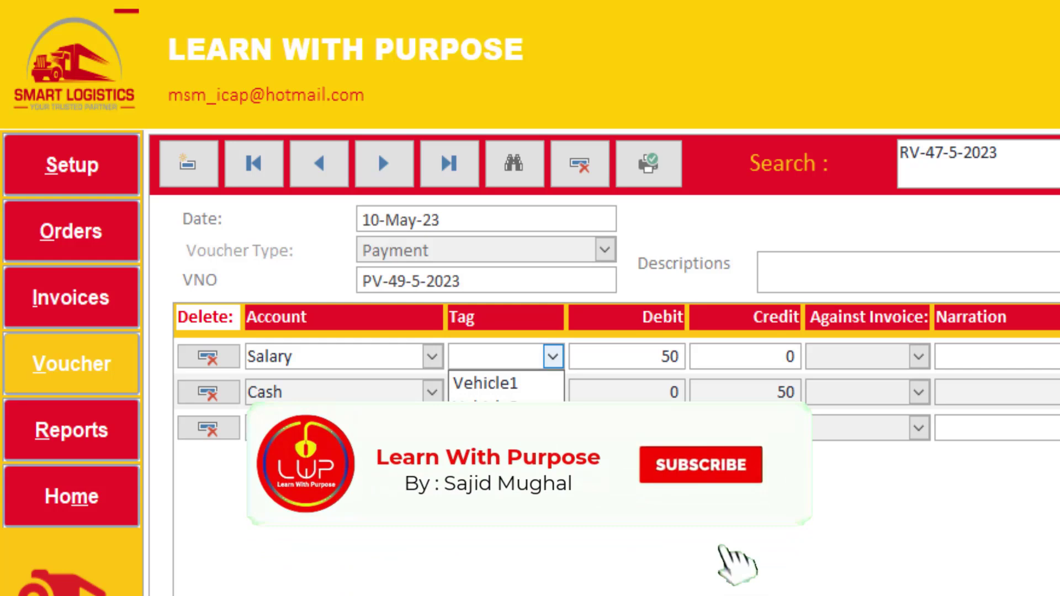
pyautogui.click(607, 362)
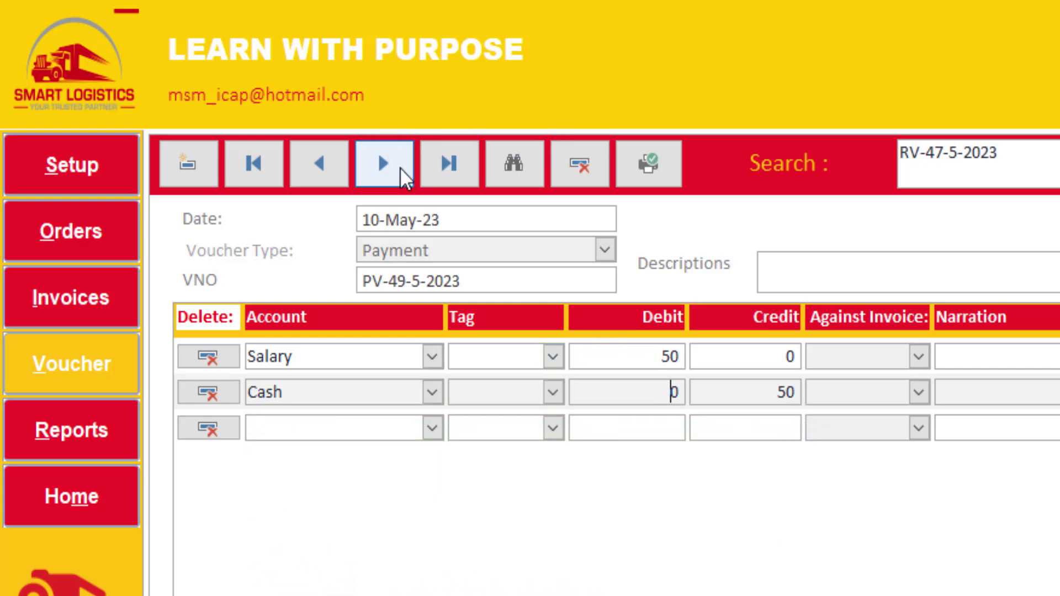
pyautogui.click(396, 167)
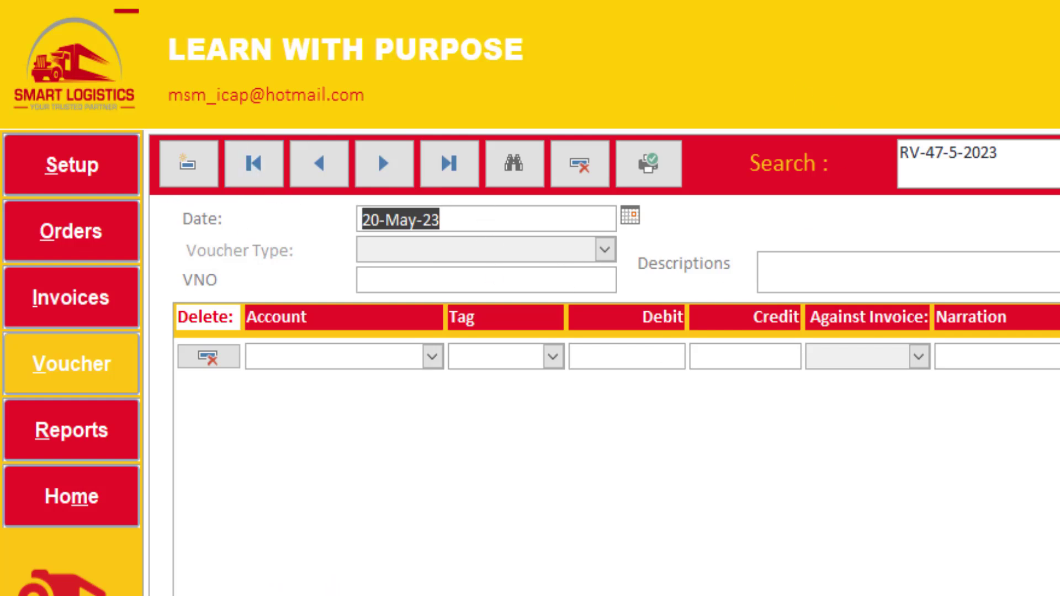
pyautogui.click(735, 546)
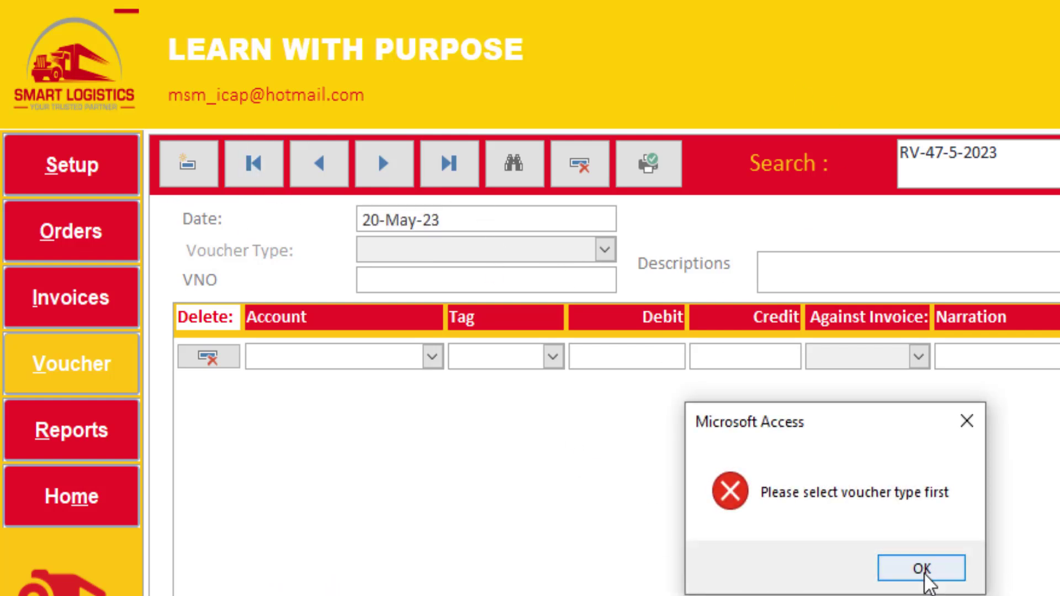
pyautogui.click(950, 574)
# Step: Start a new voucher dated 01-May-23 and set its voucher type to Journal
pyautogui.click(182, 173)
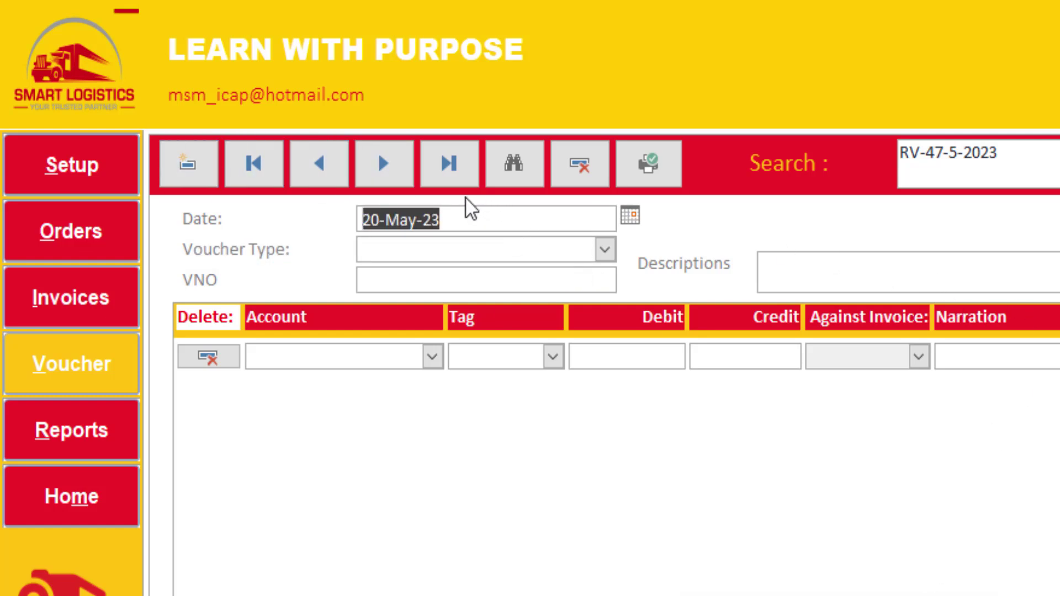
pyautogui.write('1-5')
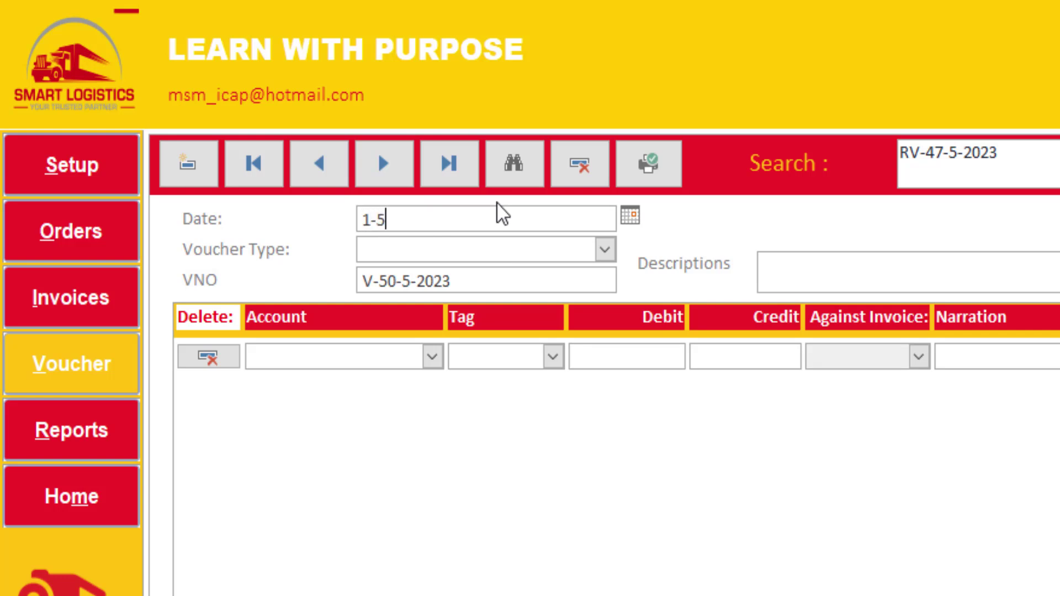
pyautogui.click(494, 244)
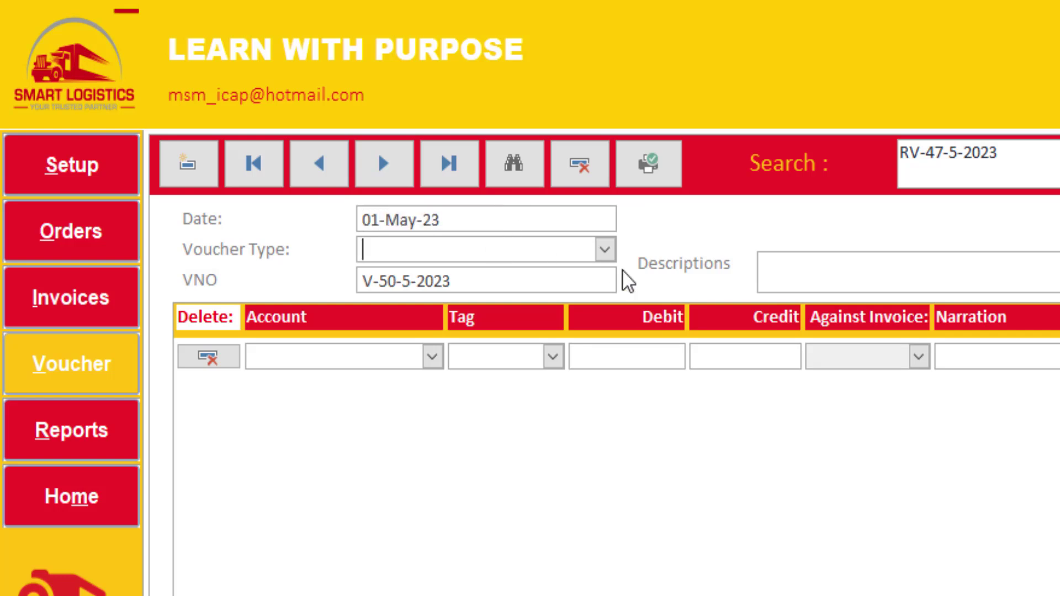
pyautogui.click(605, 249)
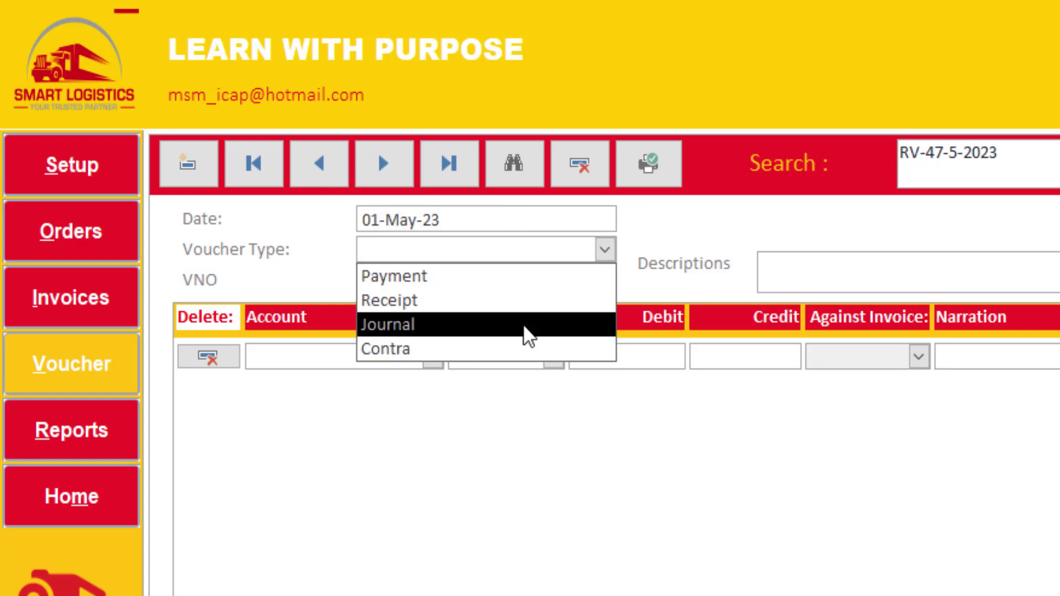
pyautogui.click(525, 326)
# Step: Add account lines for Office Stationery and A&X Co to the journal voucher
pyautogui.click(387, 365)
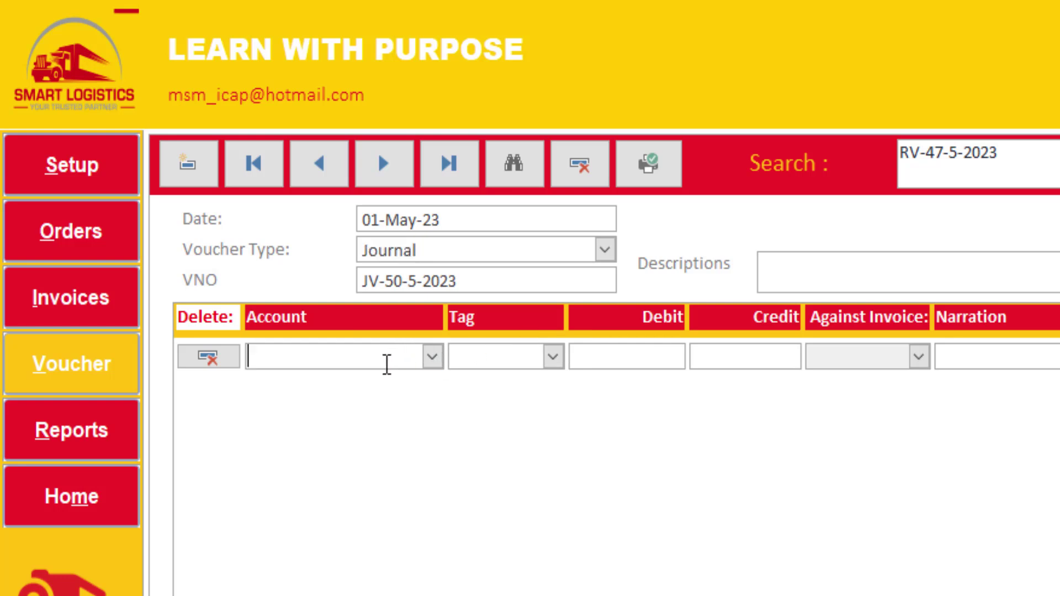
pyautogui.write('office Stationery')
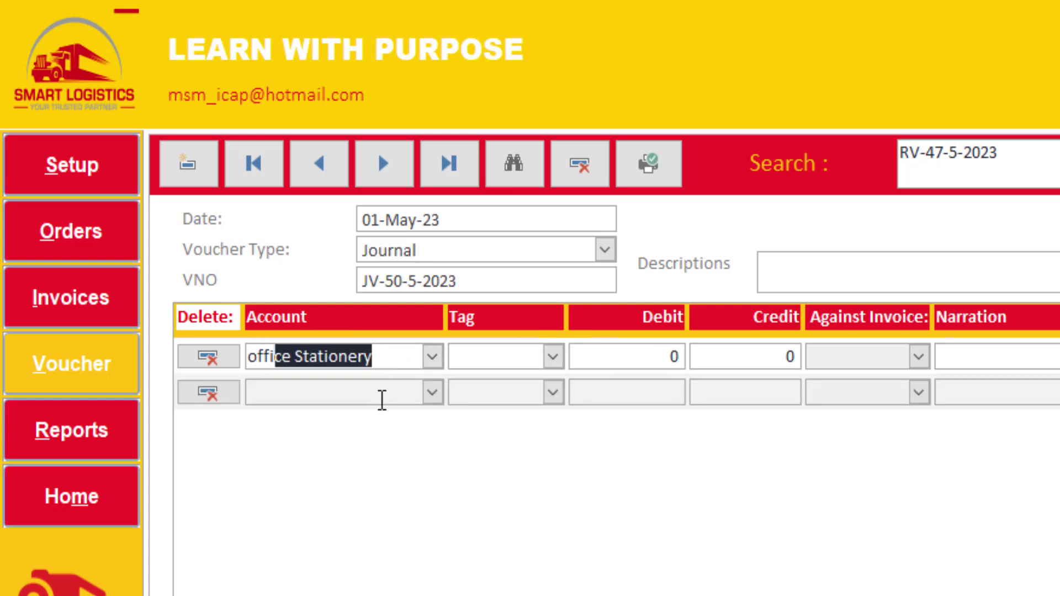
pyautogui.click(378, 396)
pyautogui.click(433, 393)
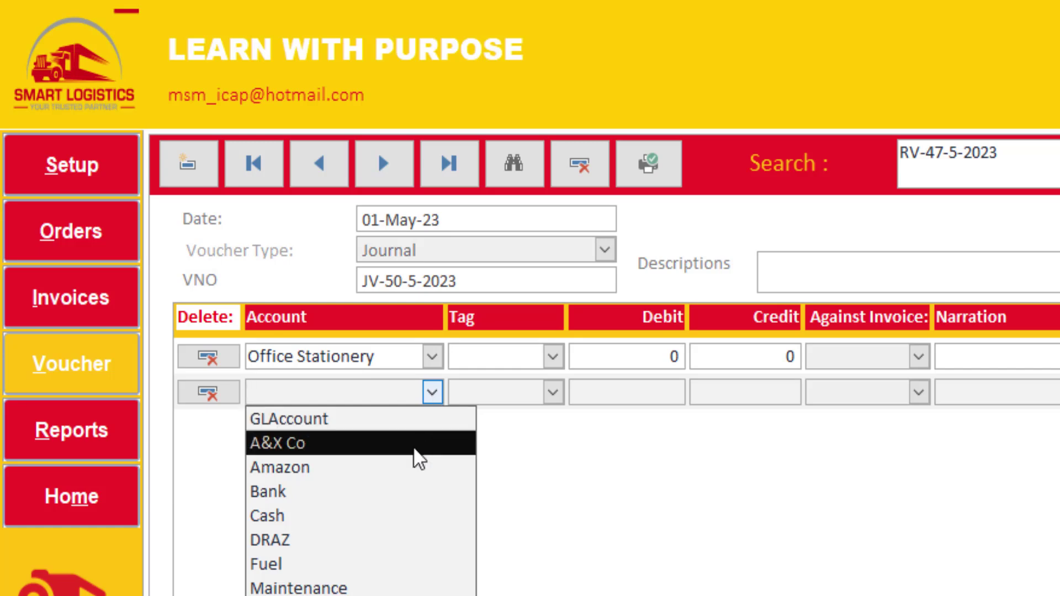
pyautogui.click(401, 453)
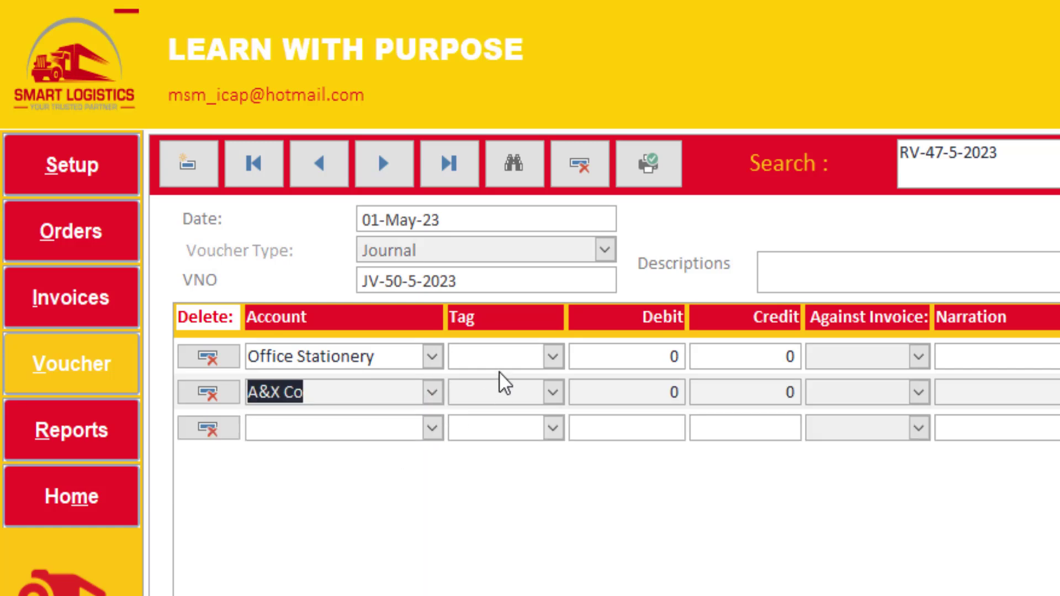
# Step: Debit Office Stationery 600, credit A&X Co 600, describe the voucher as "On Credit", and leave and return to its record
pyautogui.click(499, 356)
pyautogui.press('Tab')
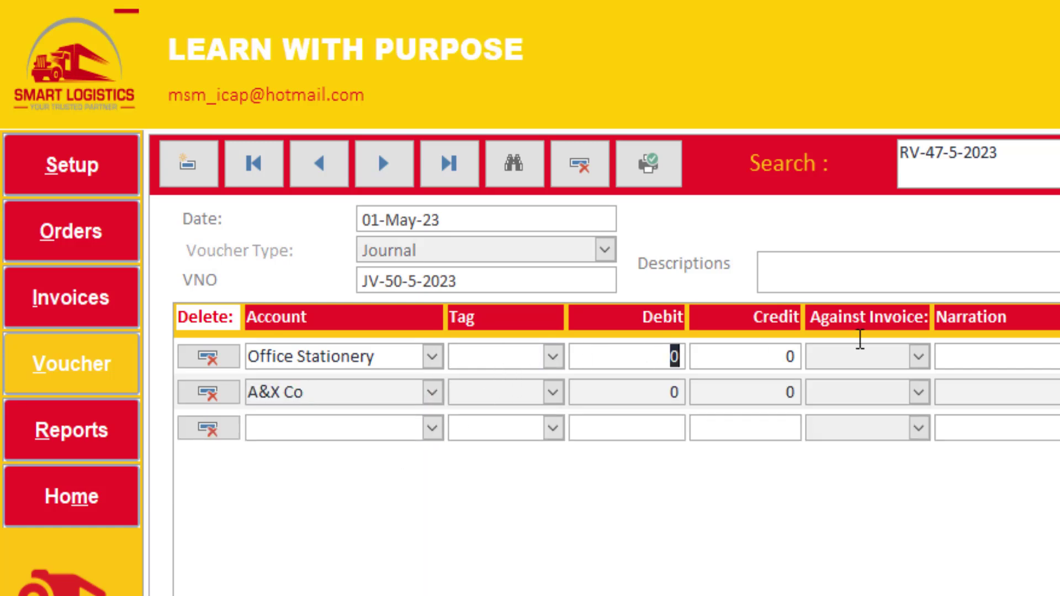
pyautogui.moveTo(762, 403); pyautogui.dragTo(937, 397)
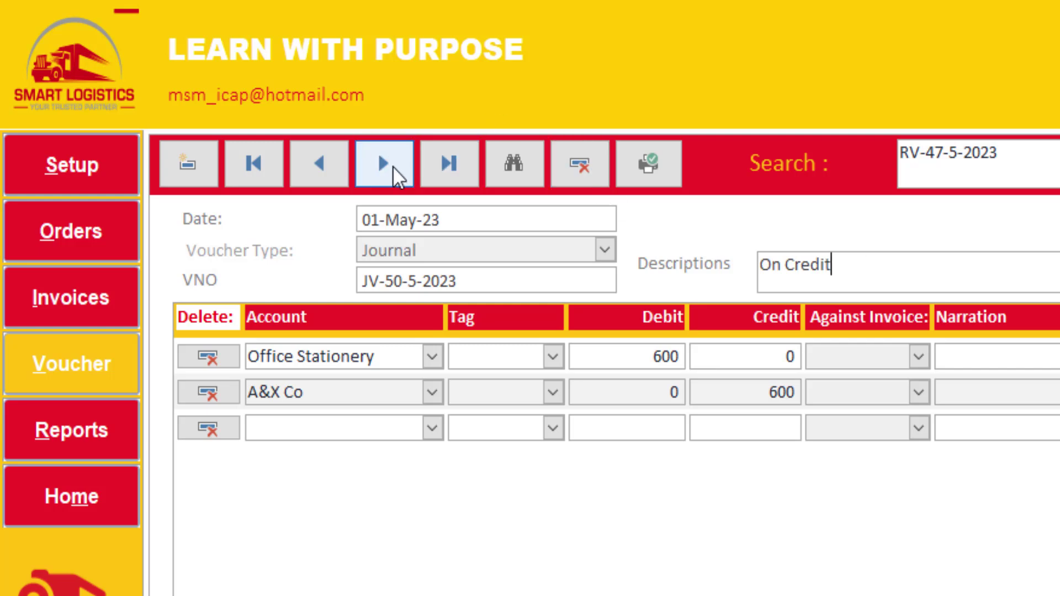
pyautogui.click(387, 169)
pyautogui.click(319, 164)
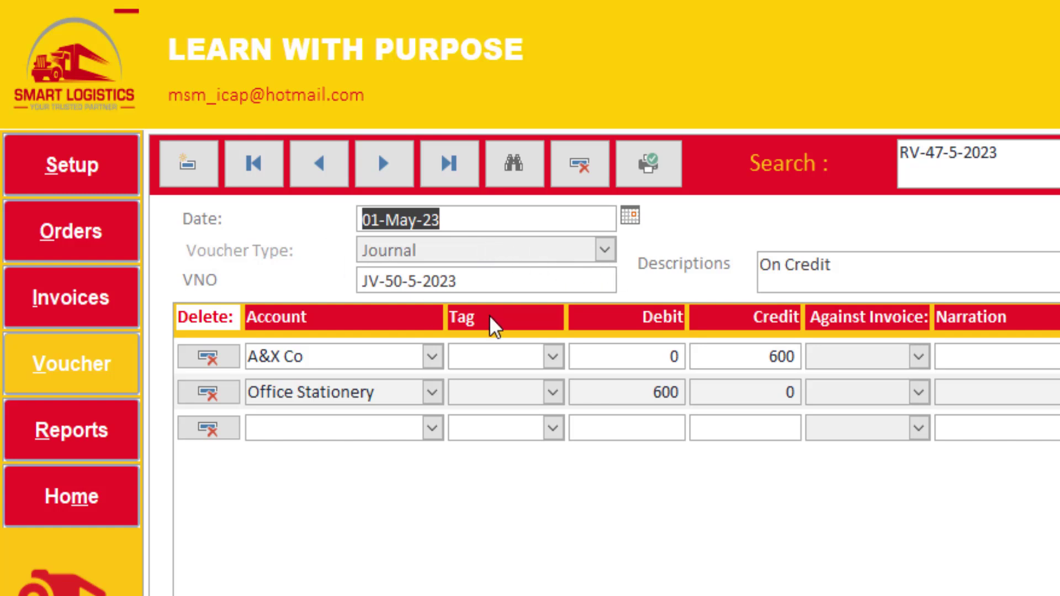
# Step: Start a new voucher and set its voucher type to Contra
pyautogui.click(210, 172)
pyautogui.click(537, 246)
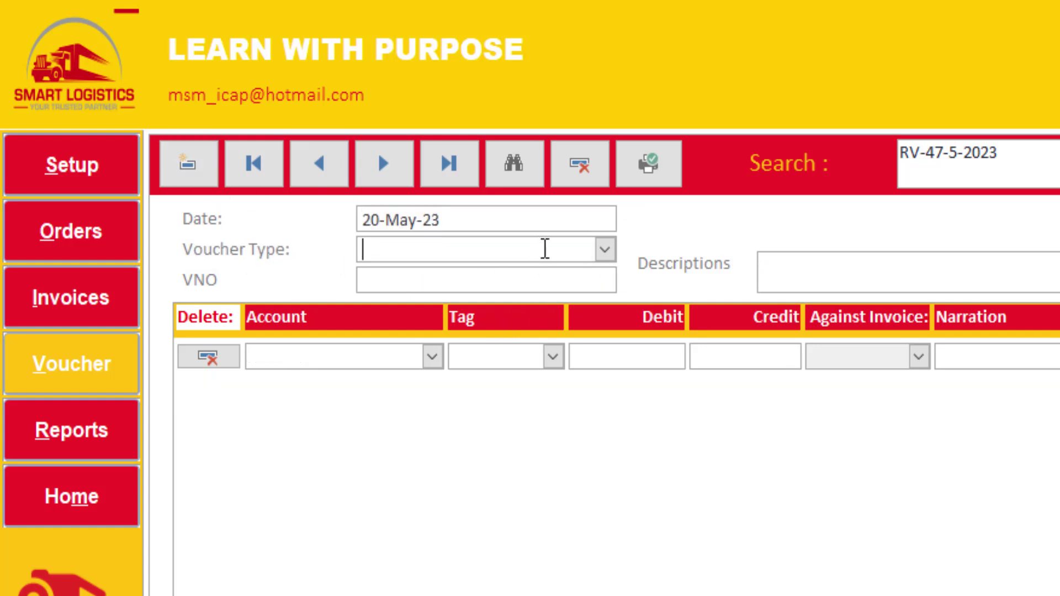
pyautogui.click(607, 250)
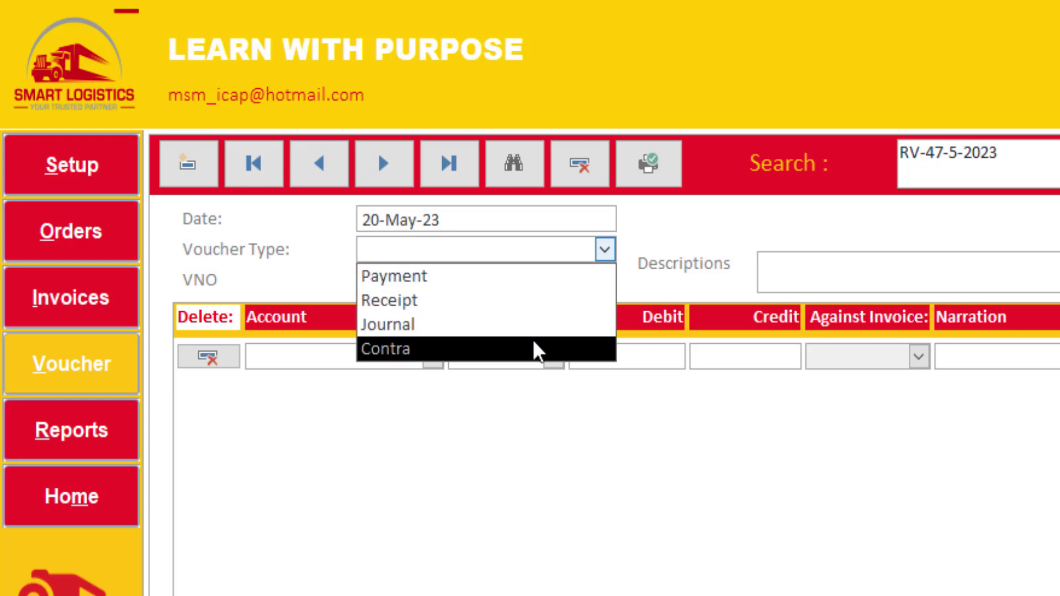
pyautogui.click(535, 349)
# Step: Add account lines for Bank and Cash to the contra voucher
pyautogui.click(374, 359)
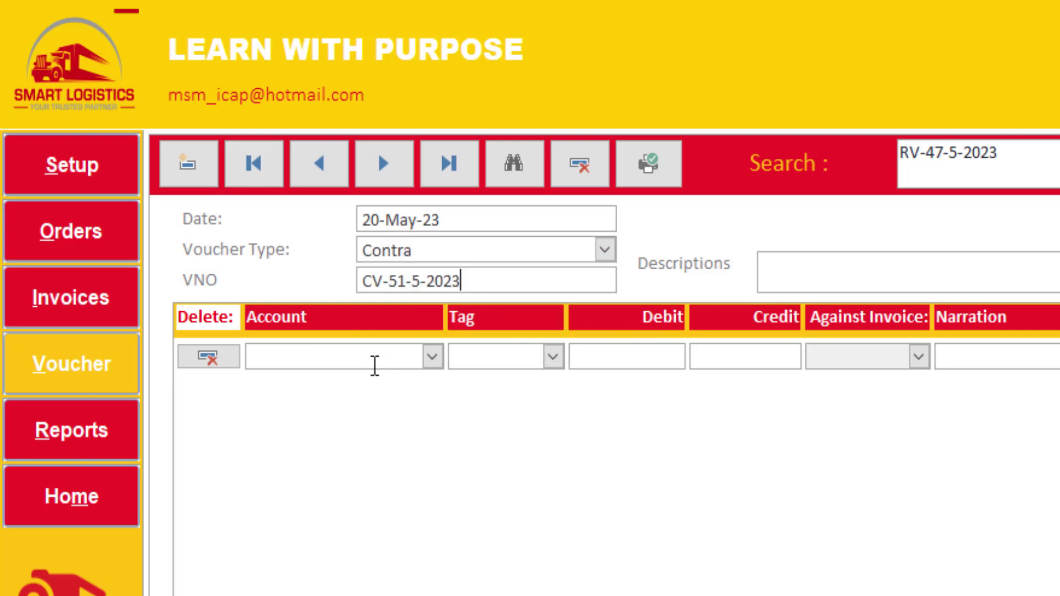
pyautogui.write('cash')
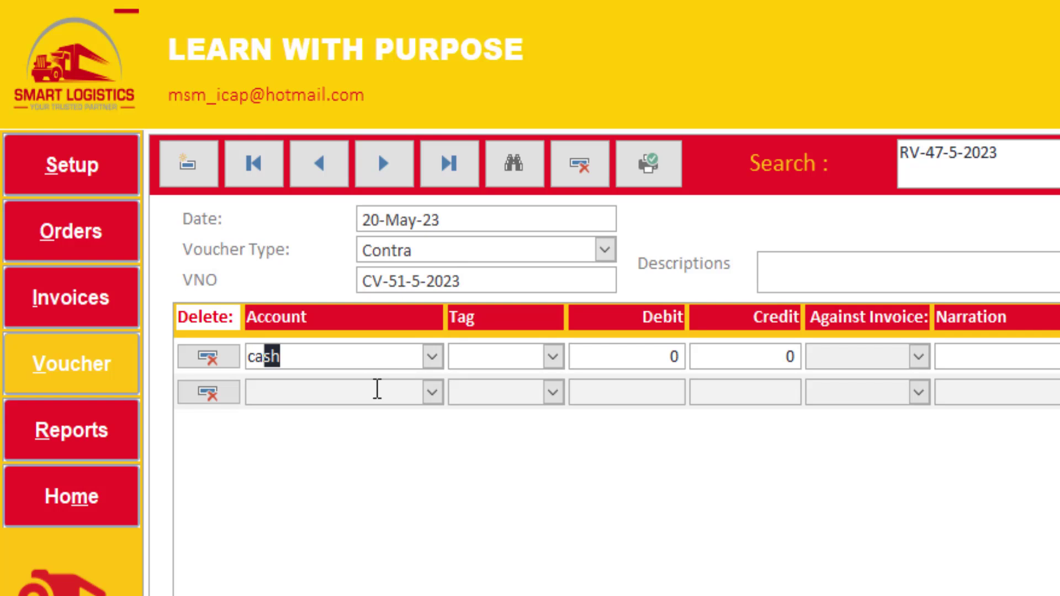
pyautogui.moveTo(331, 357); pyautogui.dragTo(184, 355)
pyautogui.write('bank')
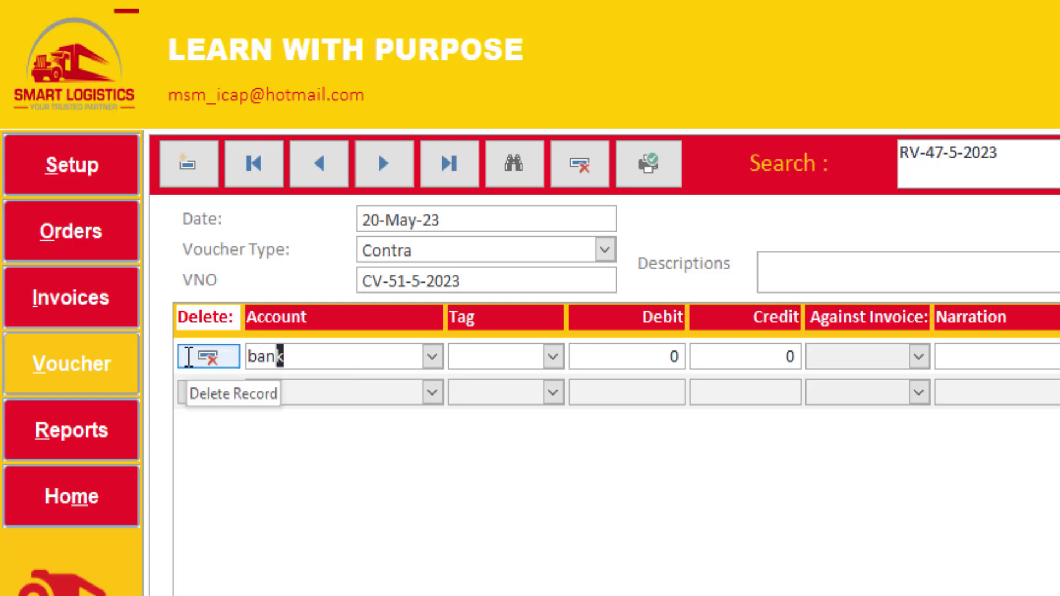
pyautogui.click(303, 383)
pyautogui.write('cash')
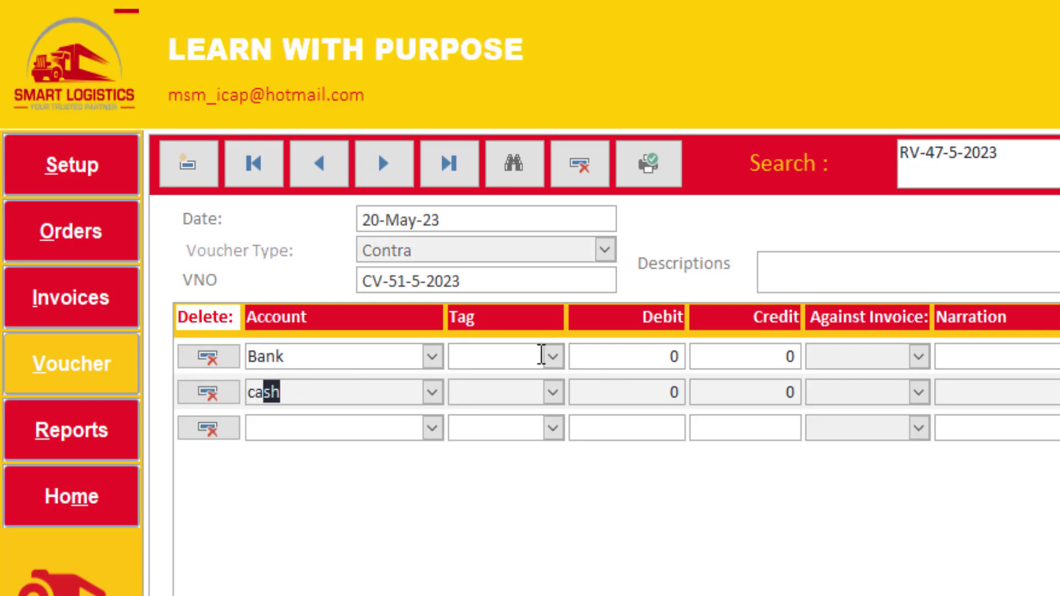
# Step: Debit Bank 60 and credit Cash 60 in the contra voucher, and leave and return to its record
pyautogui.click(543, 355)
pyautogui.press('Tab')
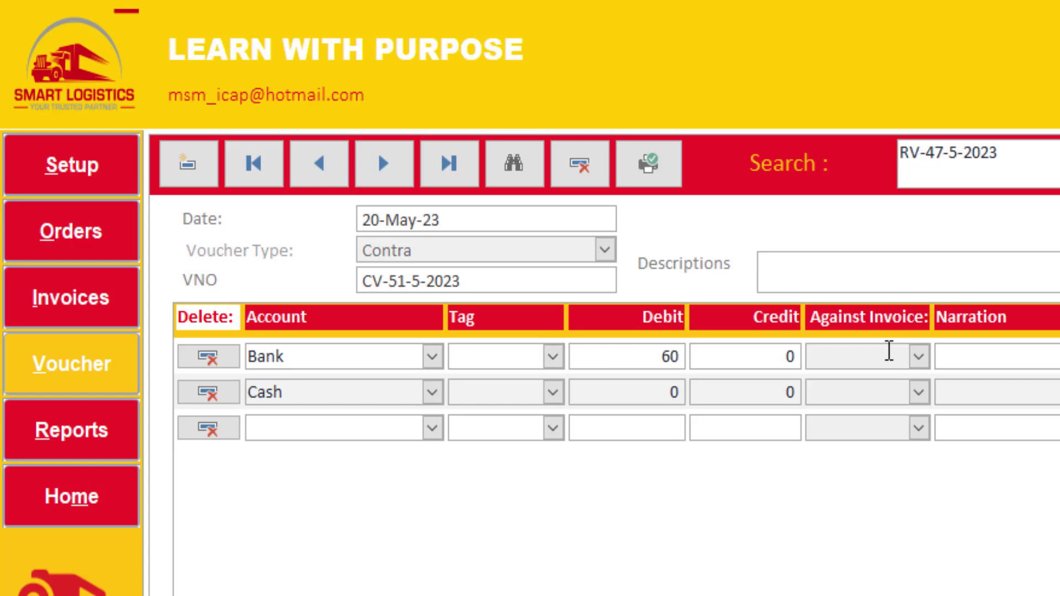
pyautogui.doubleClick(798, 389)
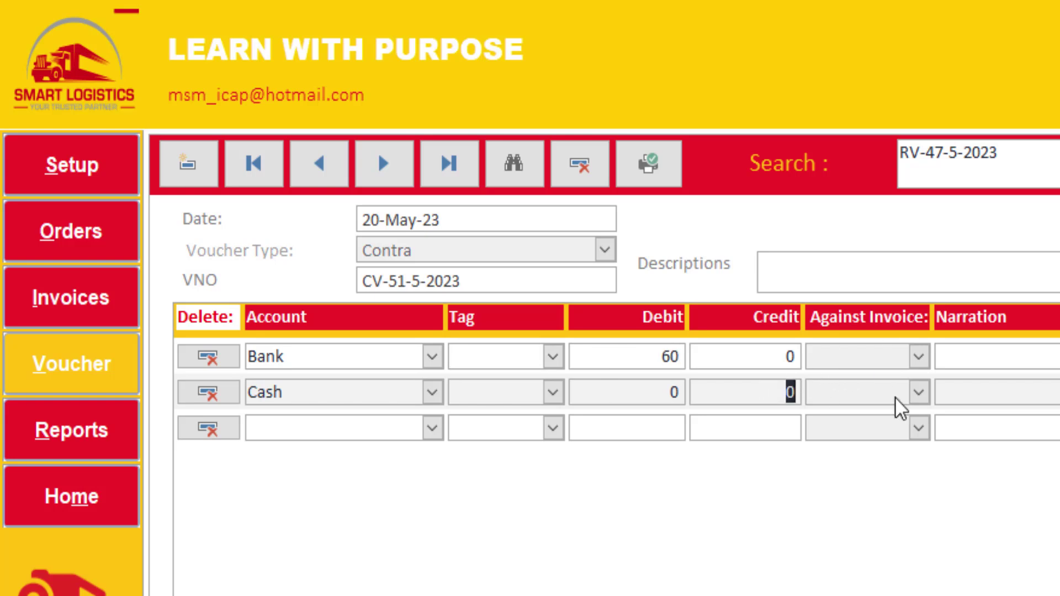
pyautogui.click(742, 427)
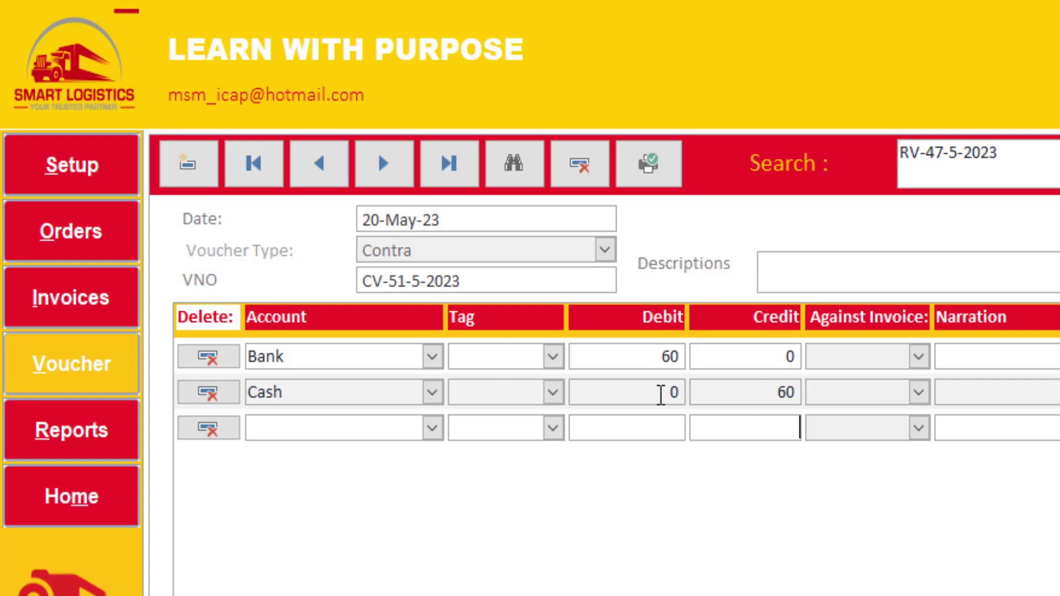
pyautogui.moveTo(772, 395); pyautogui.dragTo(844, 396)
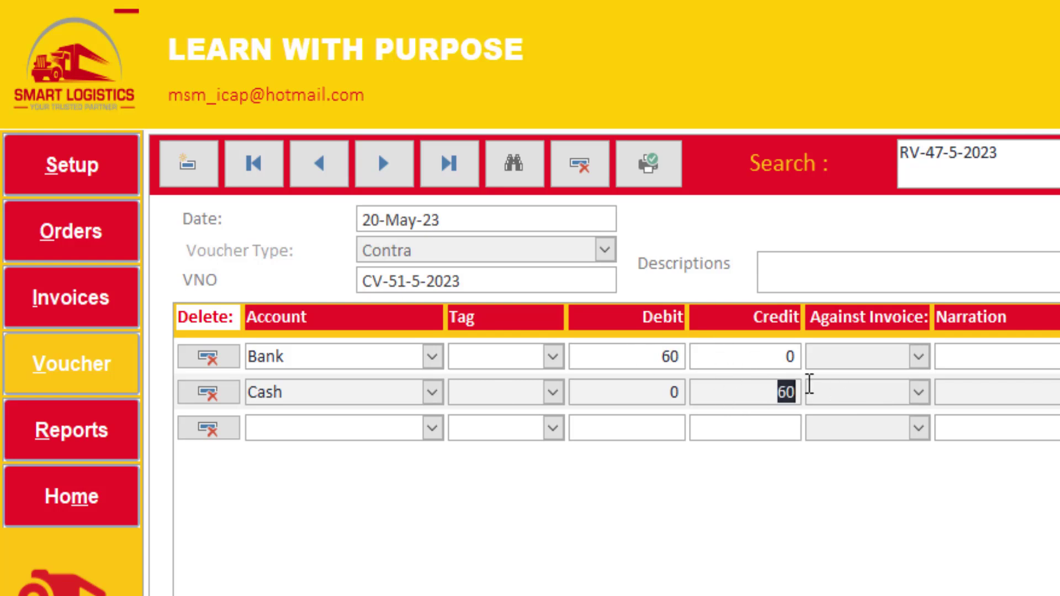
pyautogui.click(380, 177)
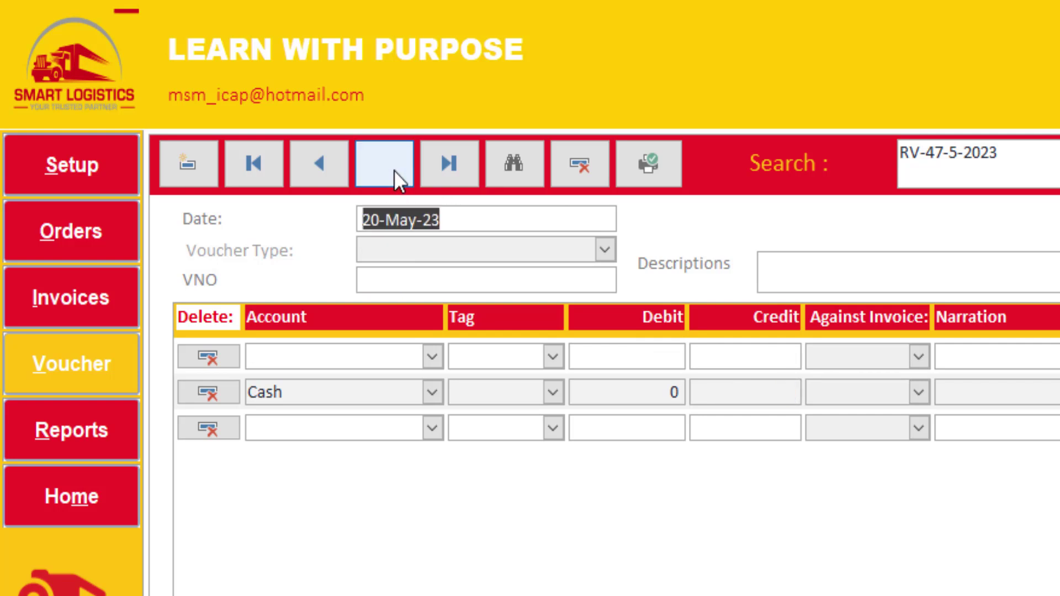
pyautogui.click(316, 175)
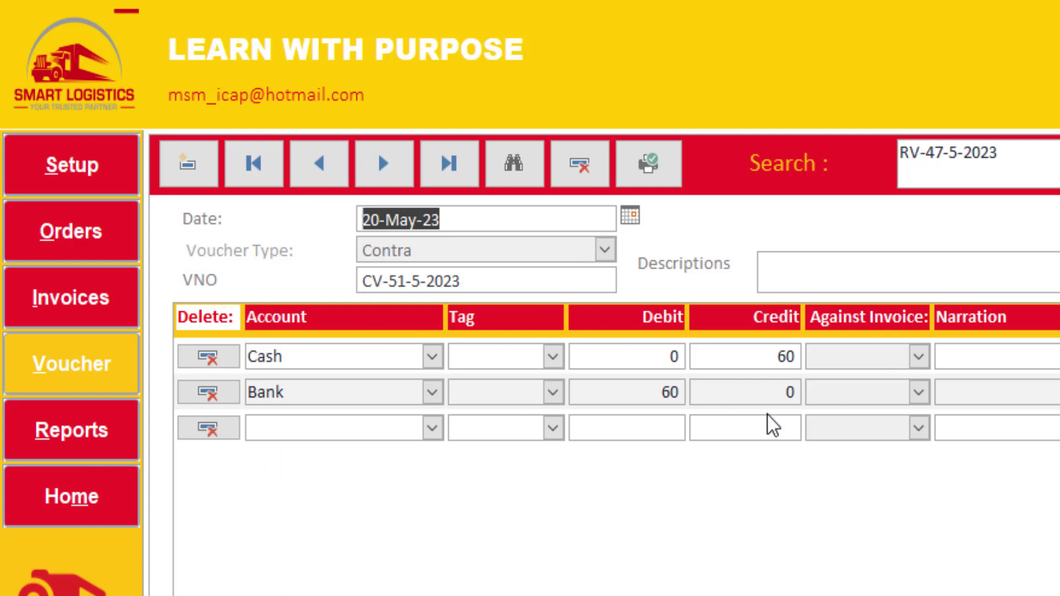
# Step: Switch to the reports and view the account ledger for Amazon enlarged
pyautogui.click(73, 445)
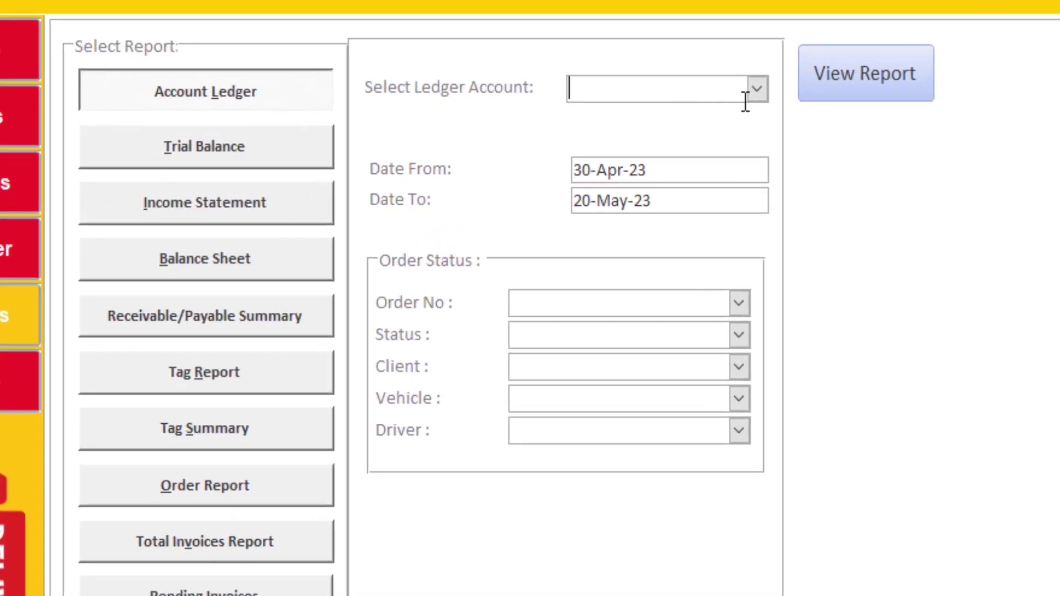
pyautogui.click(755, 90)
pyautogui.write('d')
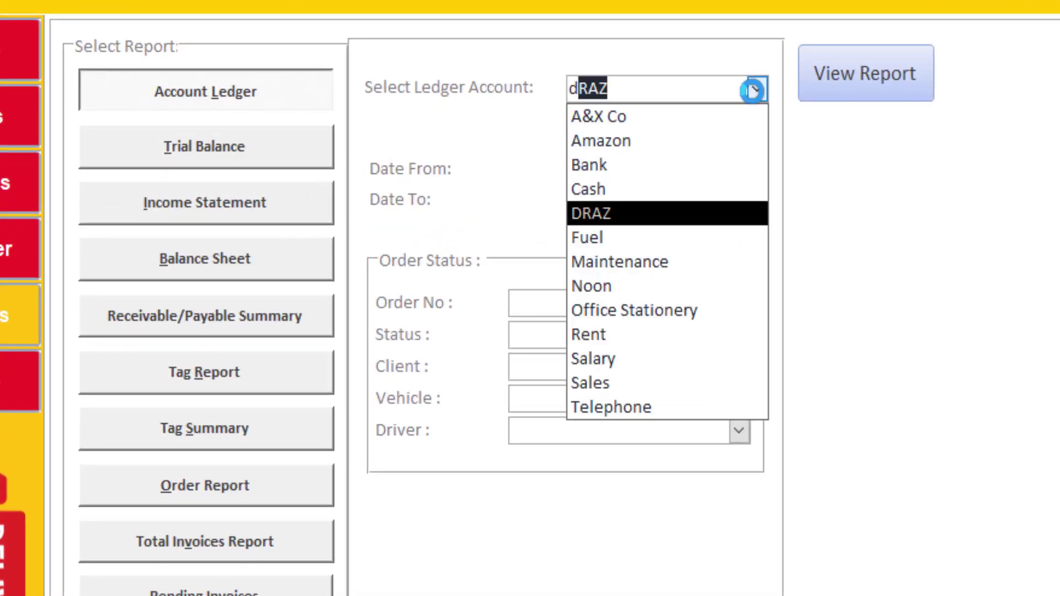
pyautogui.press('BackSpace')
pyautogui.press('BackSpace')
pyautogui.write('ama')
pyautogui.press('Tab')
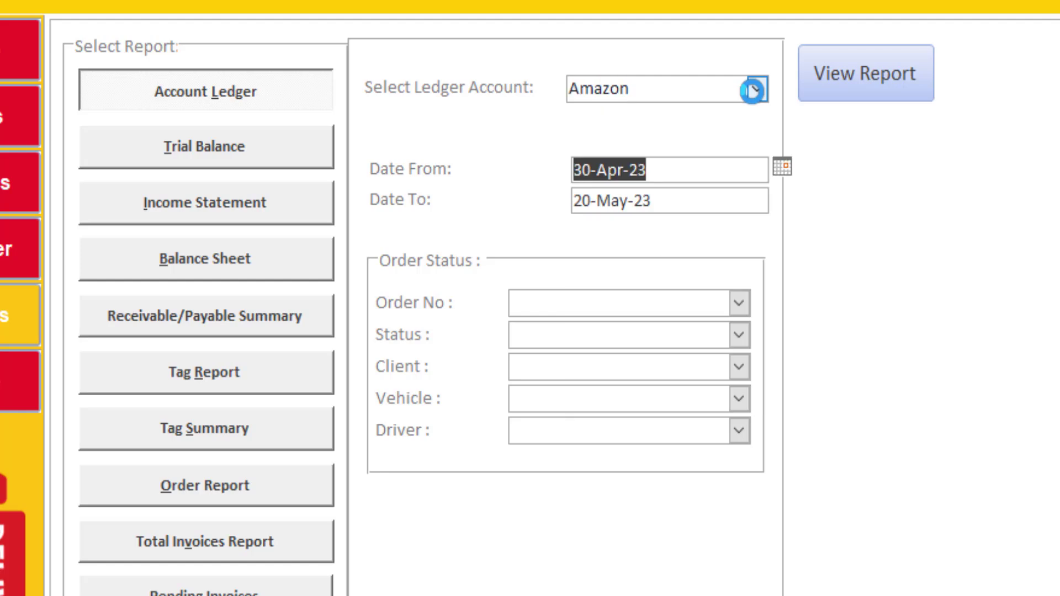
pyautogui.click(874, 71)
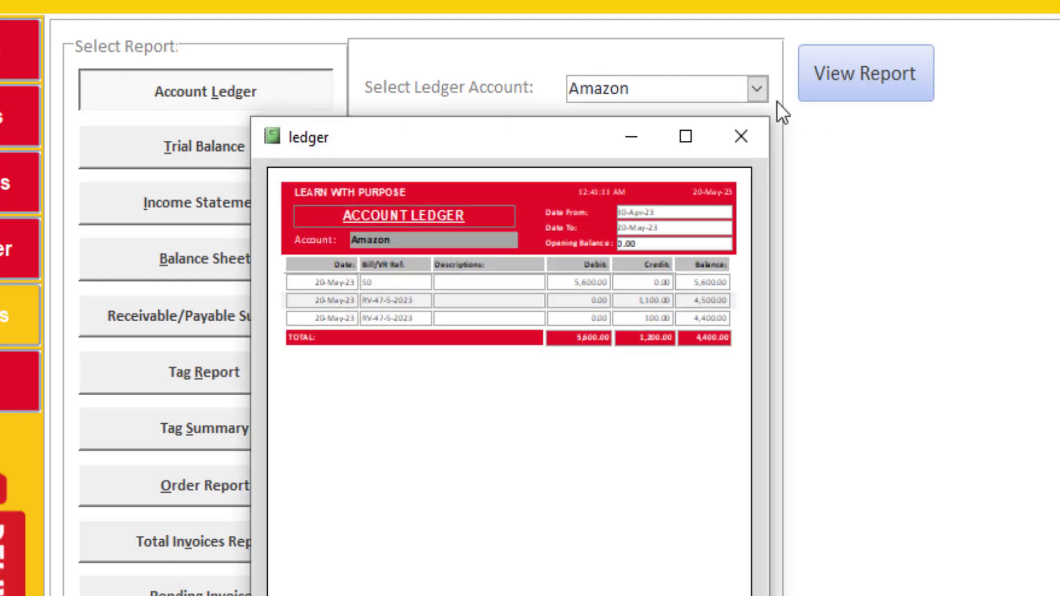
pyautogui.click(685, 137)
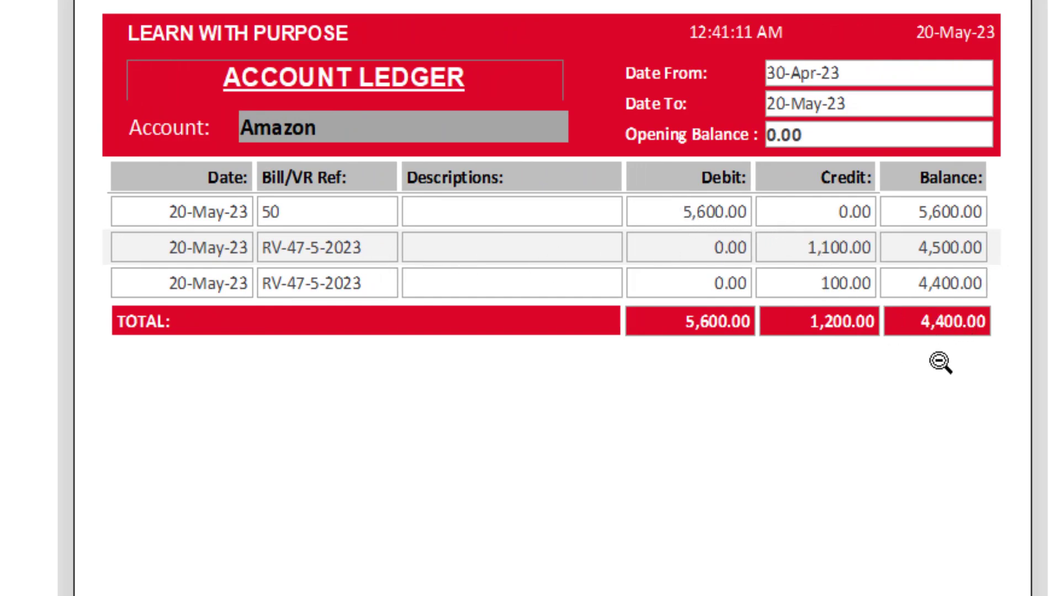
pyautogui.click(638, 276)
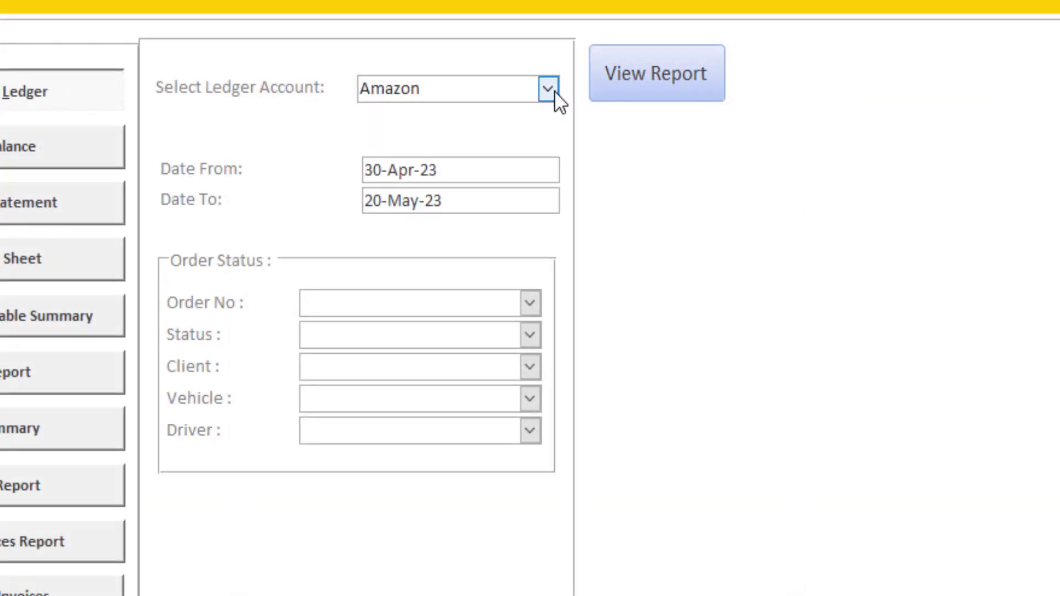
# Step: View the account ledger report for the DRAZ account, and return to the report selection
pyautogui.click(550, 90)
pyautogui.write('dRAZ')
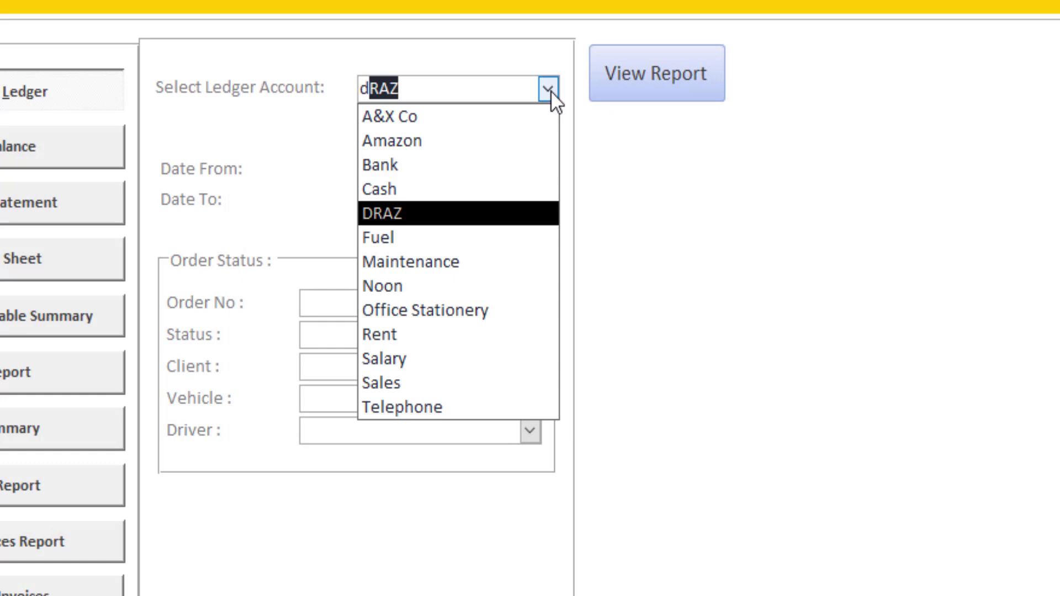
pyautogui.press('Tab')
pyautogui.click(637, 72)
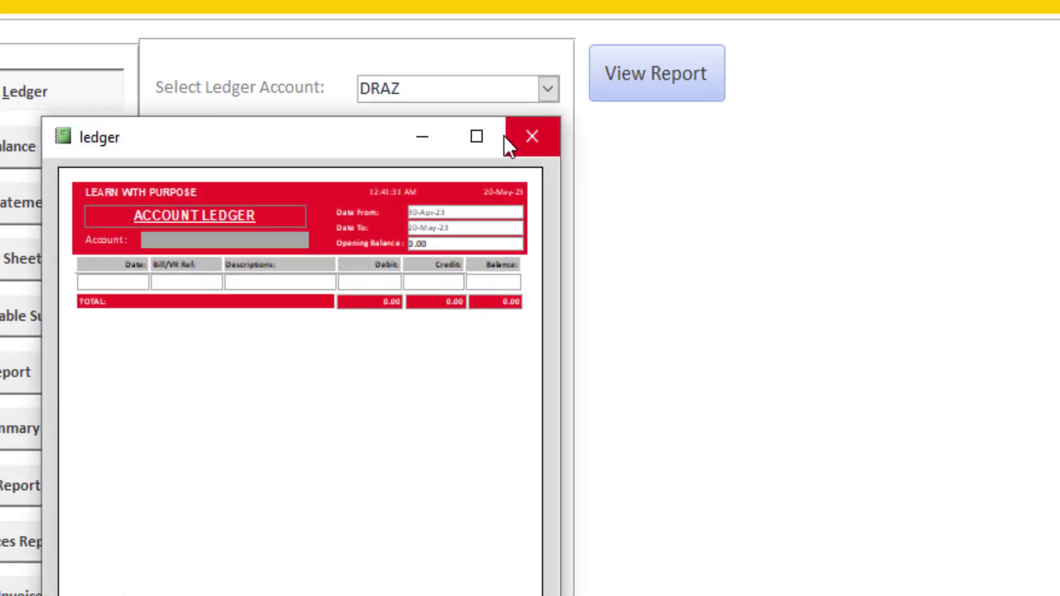
pyautogui.click(481, 136)
pyautogui.click(485, 189)
pyautogui.scroll(2, 680, 231)
pyautogui.click(638, 258)
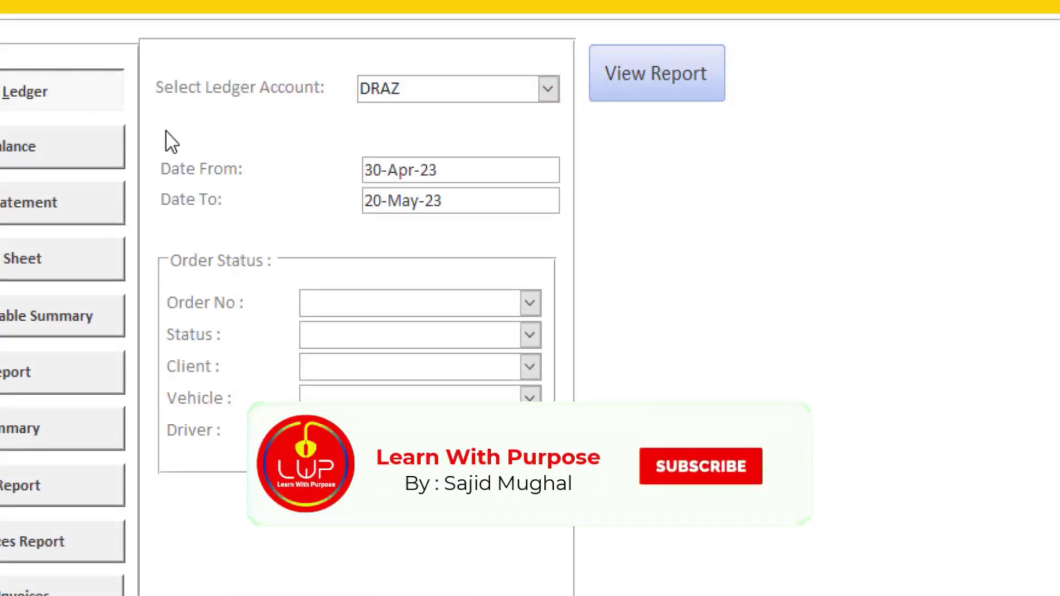
# Step: View the account ledger report for the Salary account, and close it
pyautogui.press('BackSpace')
pyautogui.press('BackSpace')
pyautogui.press('BackSpace')
pyautogui.press('BackSpace')
pyautogui.write('bo')
pyautogui.press('BackSpace')
pyautogui.press('BackSpace')
pyautogui.write('salary')
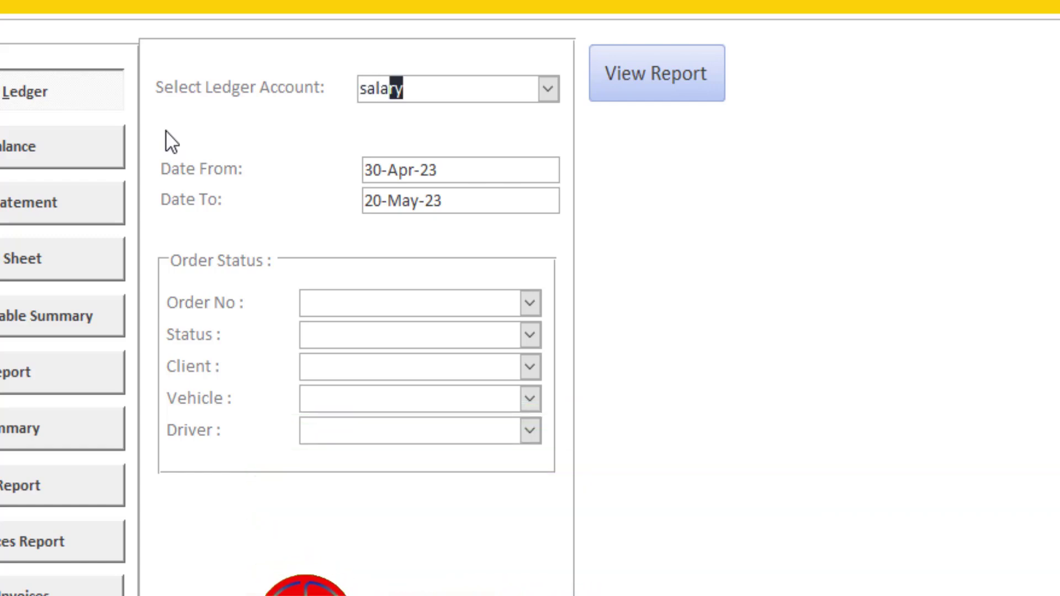
pyautogui.click(661, 72)
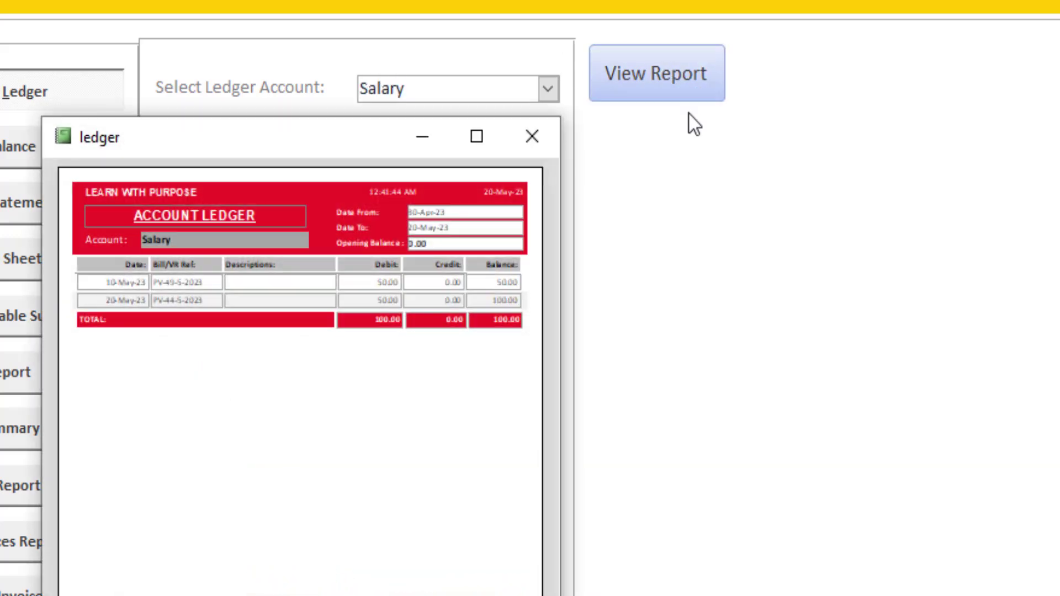
pyautogui.click(478, 152)
pyautogui.click(478, 159)
pyautogui.scroll(3, 484, 167)
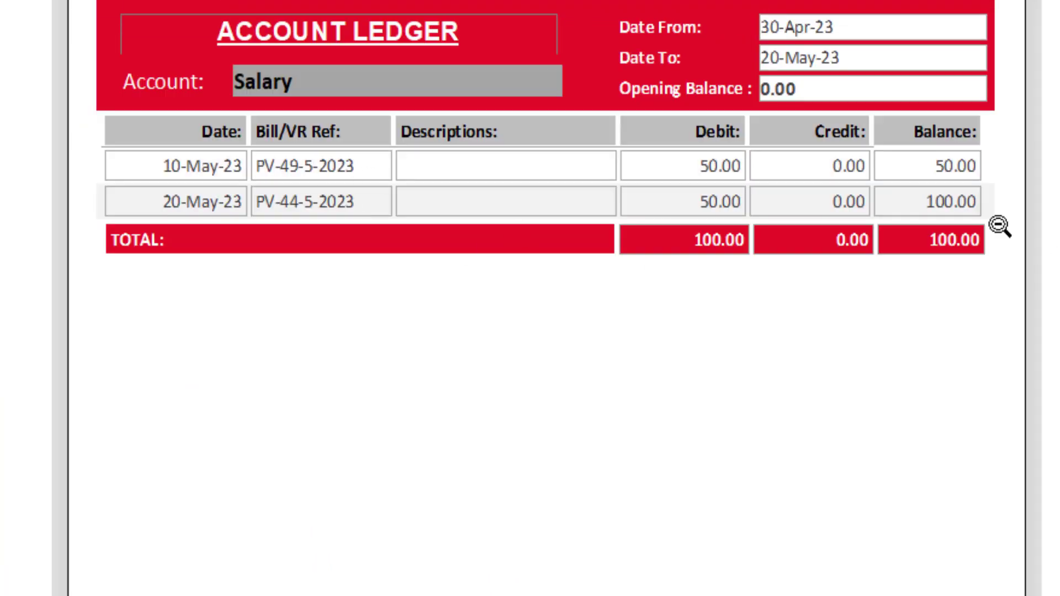
pyautogui.press('Escape')
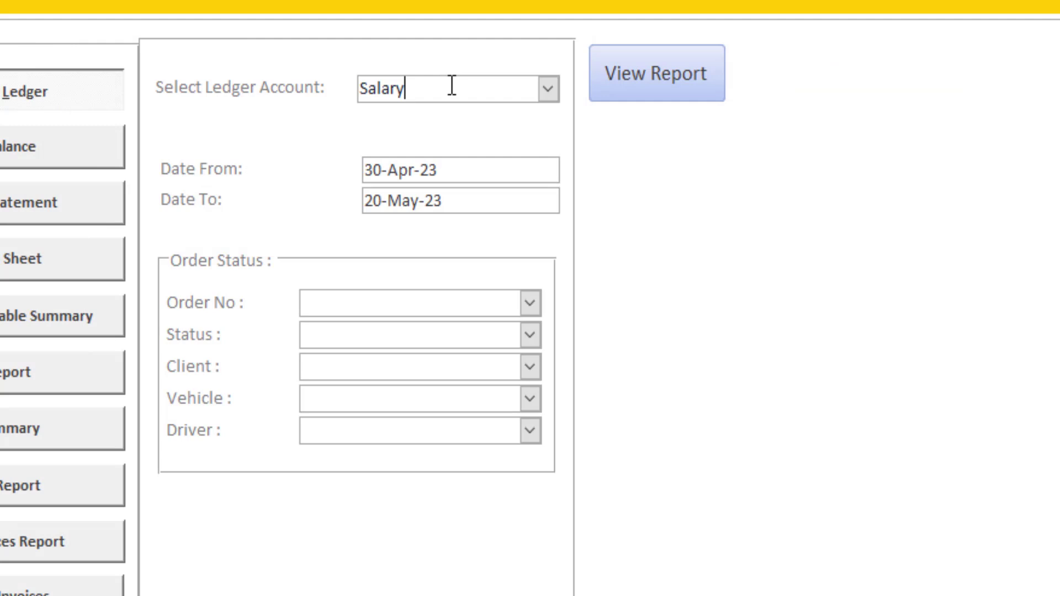
# Step: Set the report's start date to 01-May-23
pyautogui.click(518, 170)
pyautogui.click(475, 196)
pyautogui.click(477, 173)
pyautogui.moveTo(472, 170); pyautogui.dragTo(279, 180)
pyautogui.write('1')
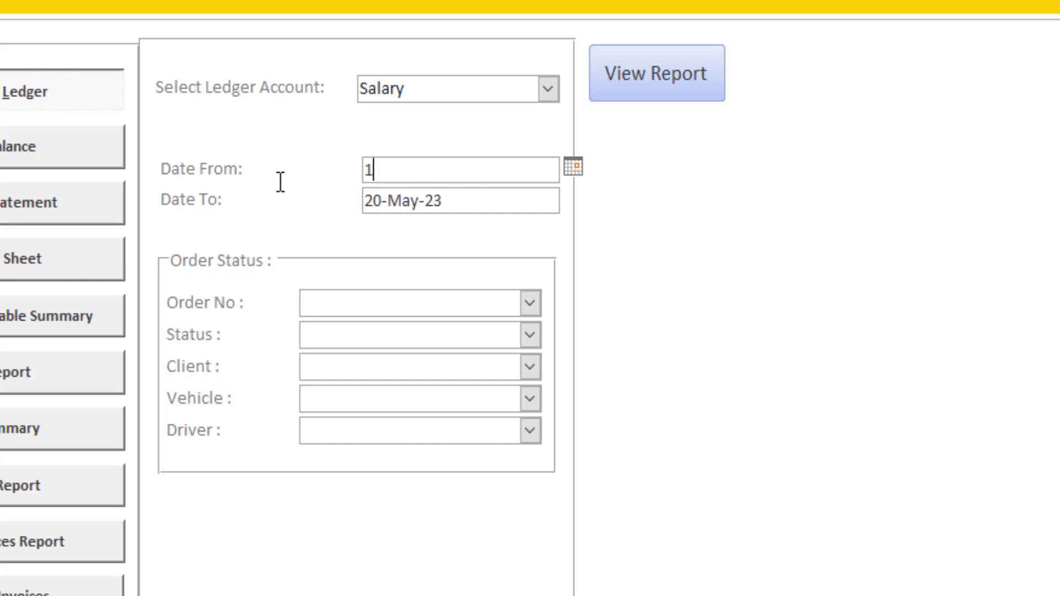
pyautogui.write('-5')
pyautogui.click(472, 208)
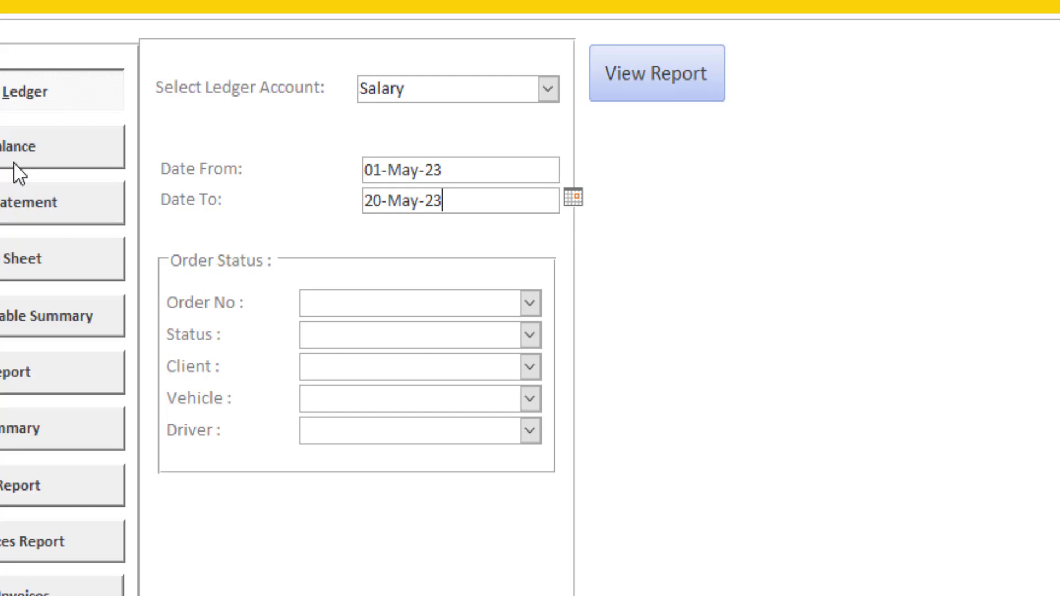
# Step: Generate the trial balance report at report level 1 for the set date range
pyautogui.click(24, 149)
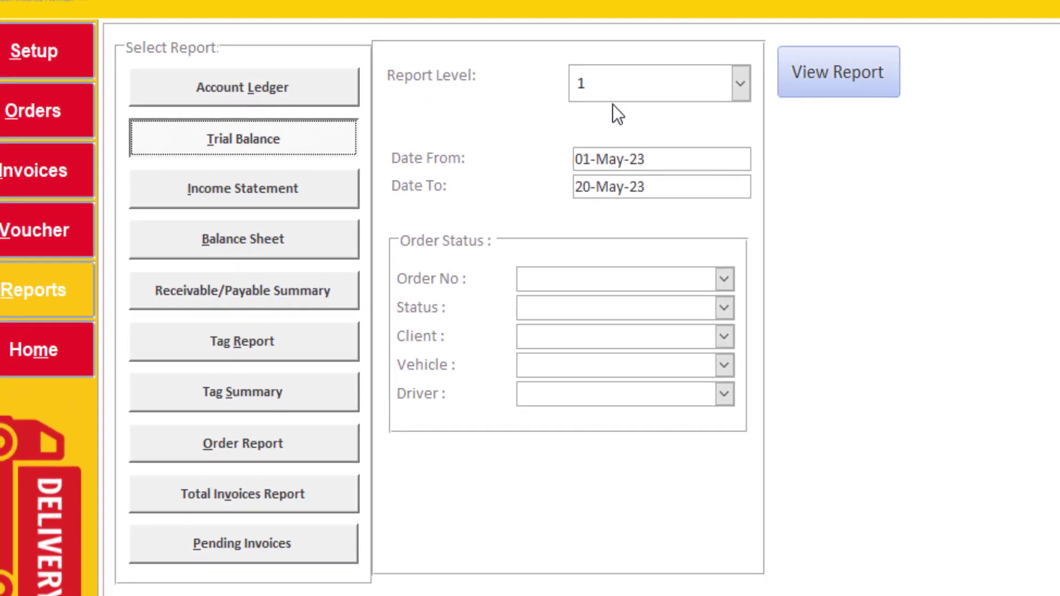
pyautogui.click(414, 85)
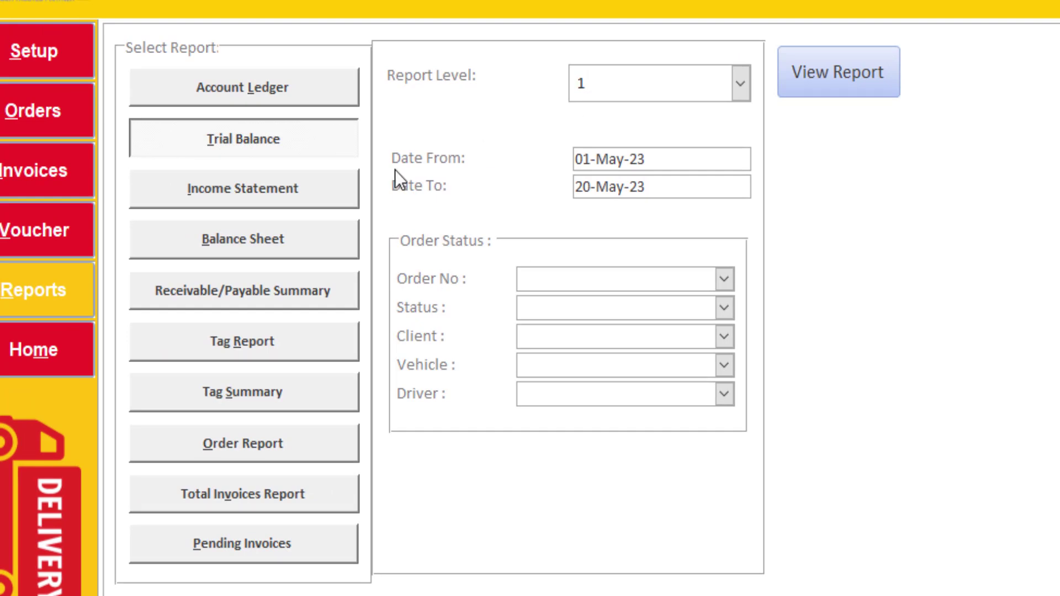
pyautogui.click(741, 83)
pyautogui.click(783, 111)
pyautogui.click(824, 65)
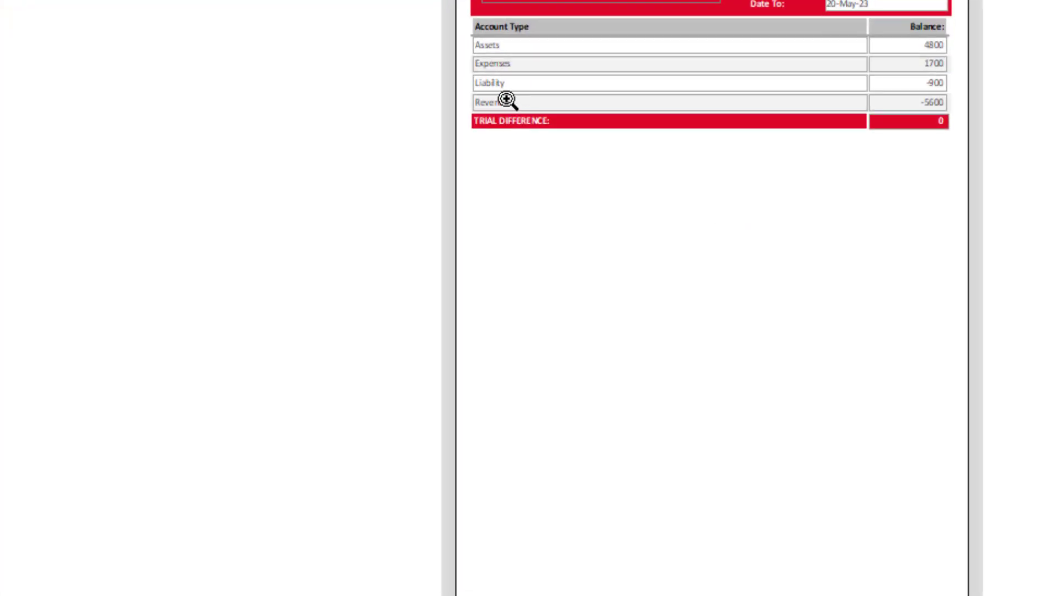
# Step: Examine the balance of each account type and the trial difference in the trial balance
pyautogui.click(635, 83)
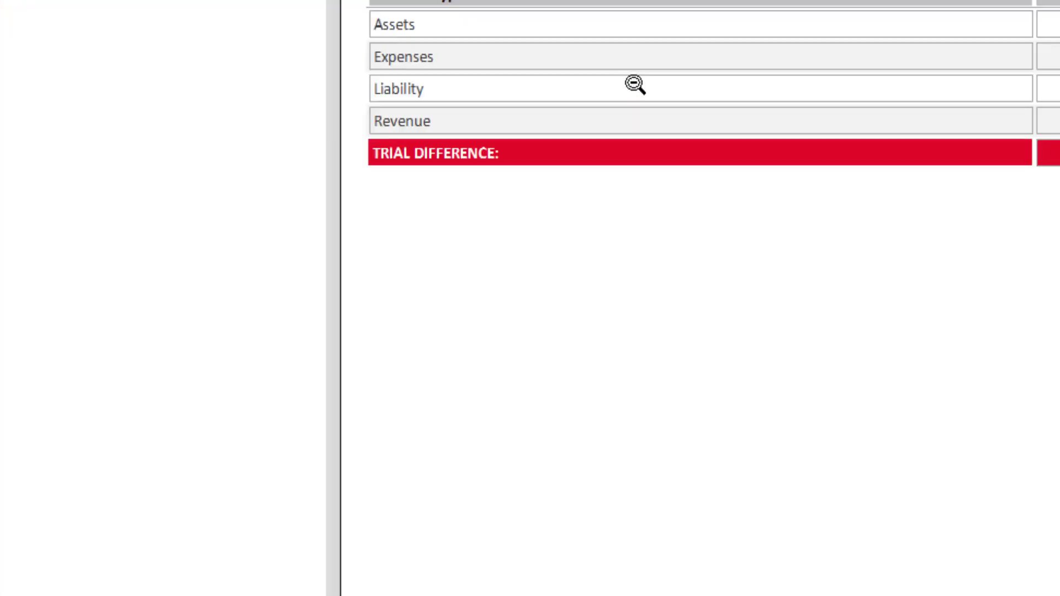
pyautogui.scroll(3, 530, 172)
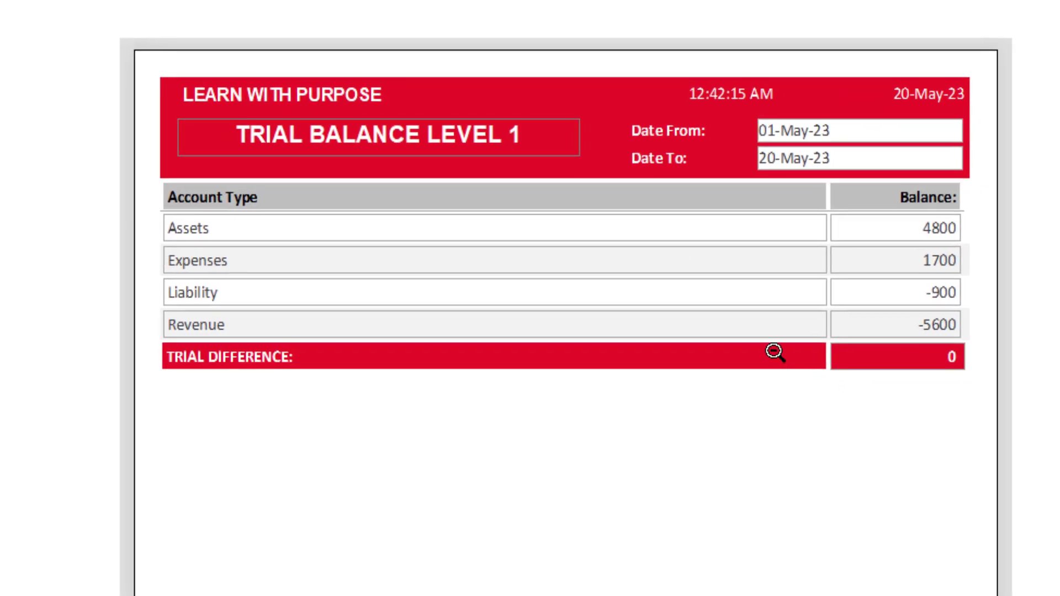
pyautogui.click(599, 279)
pyautogui.click(605, 280)
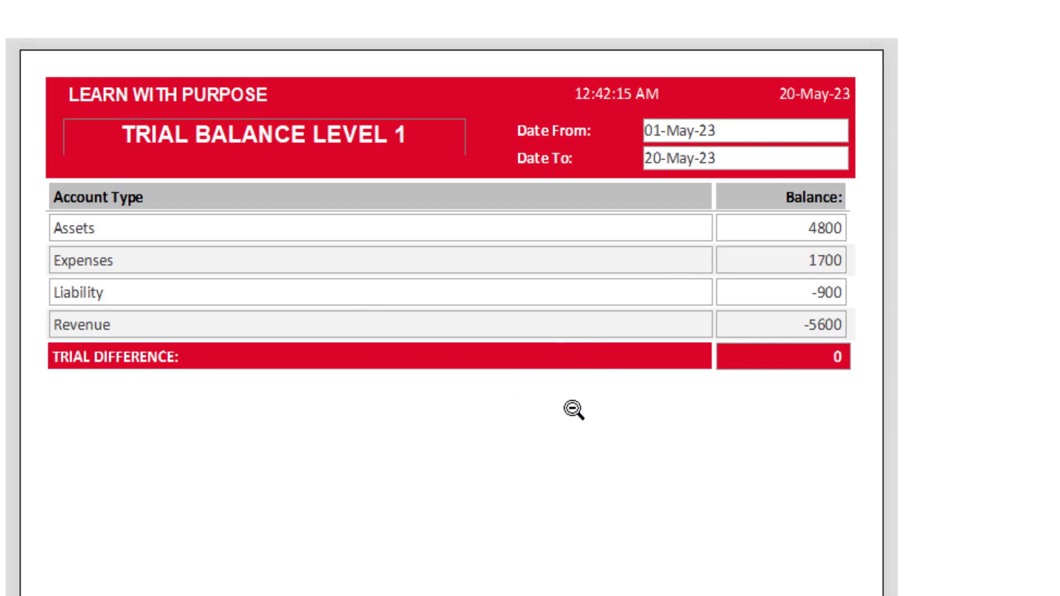
pyautogui.click(486, 409)
pyautogui.click(562, 206)
pyautogui.click(562, 207)
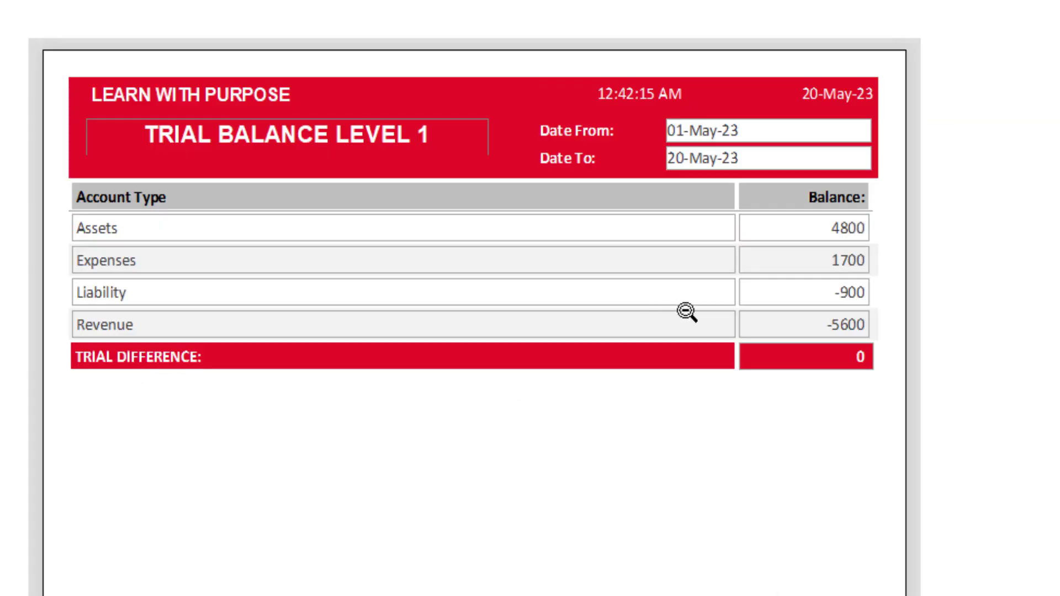
pyautogui.click(538, 349)
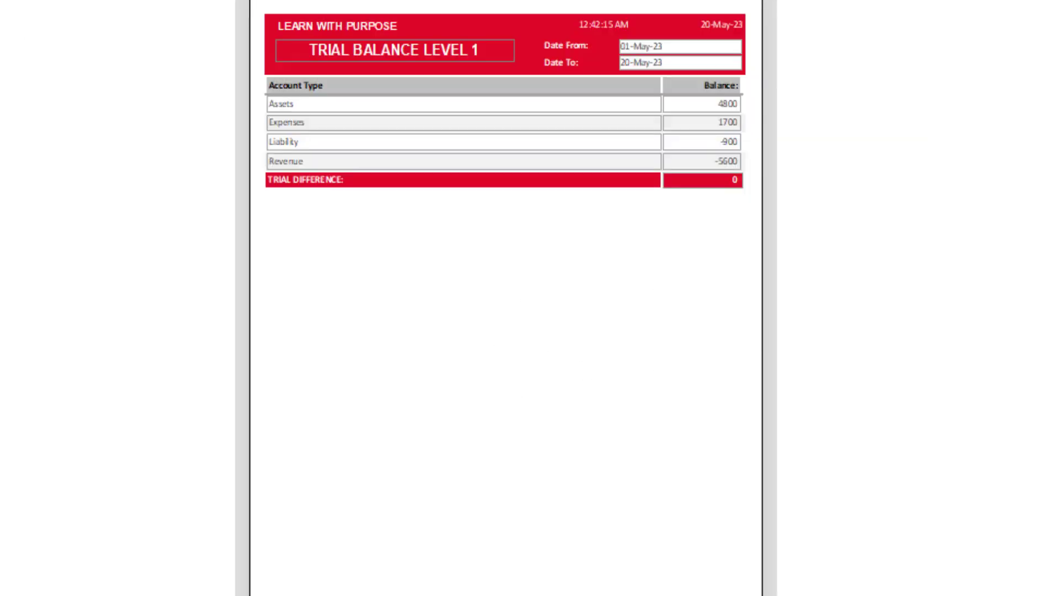
# Step: Close the level 1 trial balance, and review the trial balance at report level 3 for the same date range
pyautogui.press('Escape')
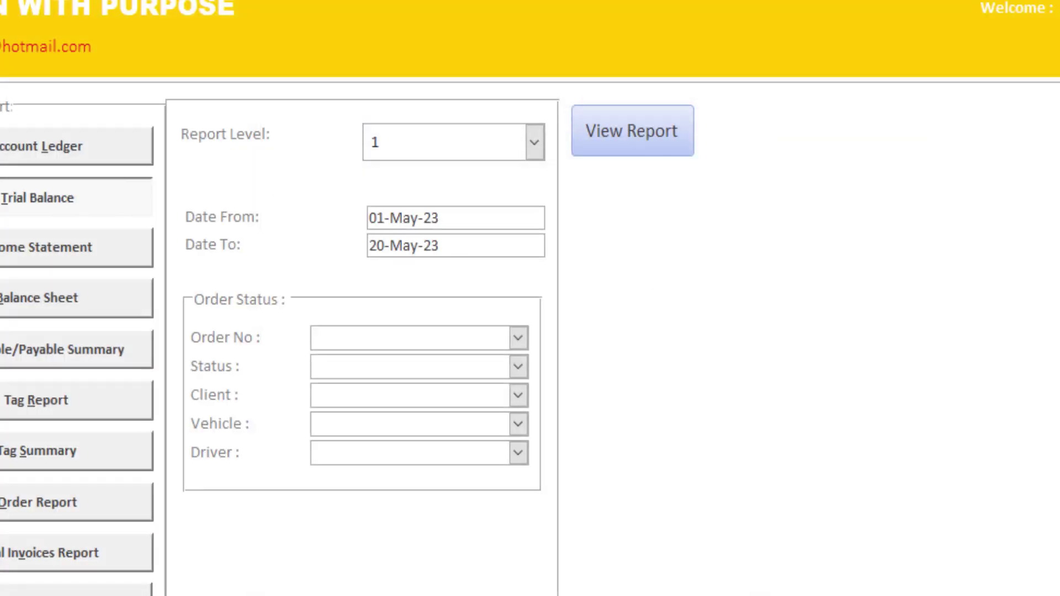
pyautogui.click(534, 142)
pyautogui.click(497, 216)
pyautogui.click(617, 131)
pyautogui.click(470, 188)
pyautogui.click(528, 260)
pyautogui.scroll(3, 442, 243)
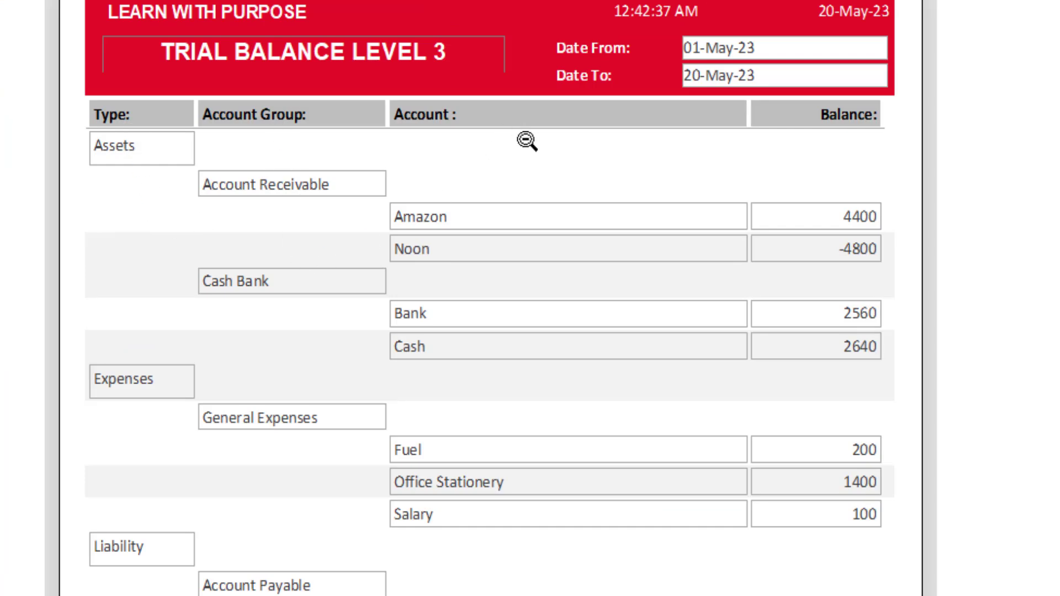
pyautogui.scroll(-3, 838, 342)
pyautogui.scroll(2, 773, 340)
pyautogui.scroll(5, 704, 343)
pyautogui.click(500, 372)
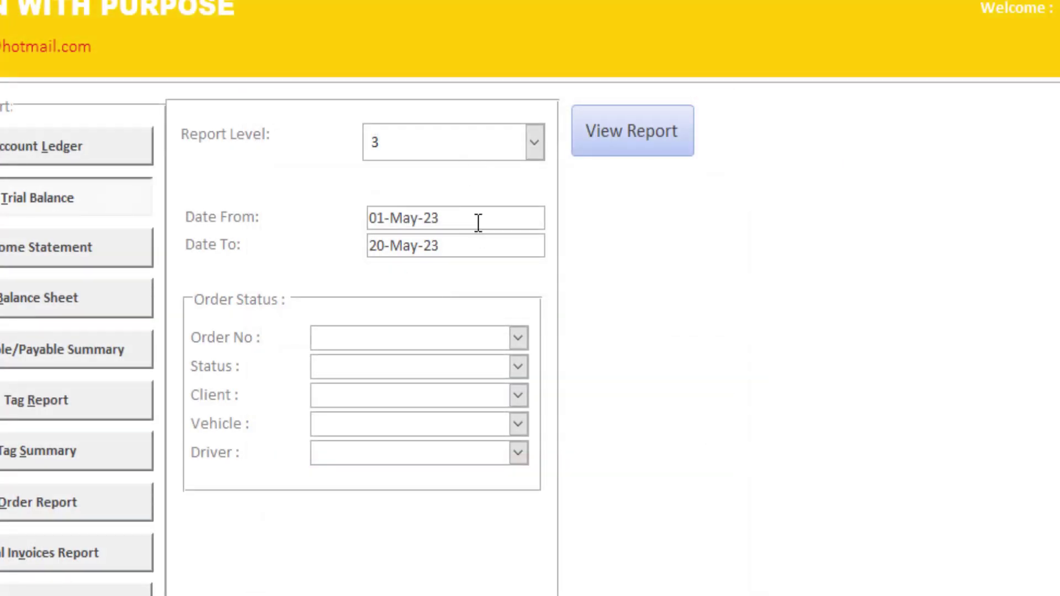
# Step: View the income statement for the set date range, and close the report
pyautogui.click(478, 223)
pyautogui.click(467, 246)
pyautogui.click(473, 212)
pyautogui.click(30, 254)
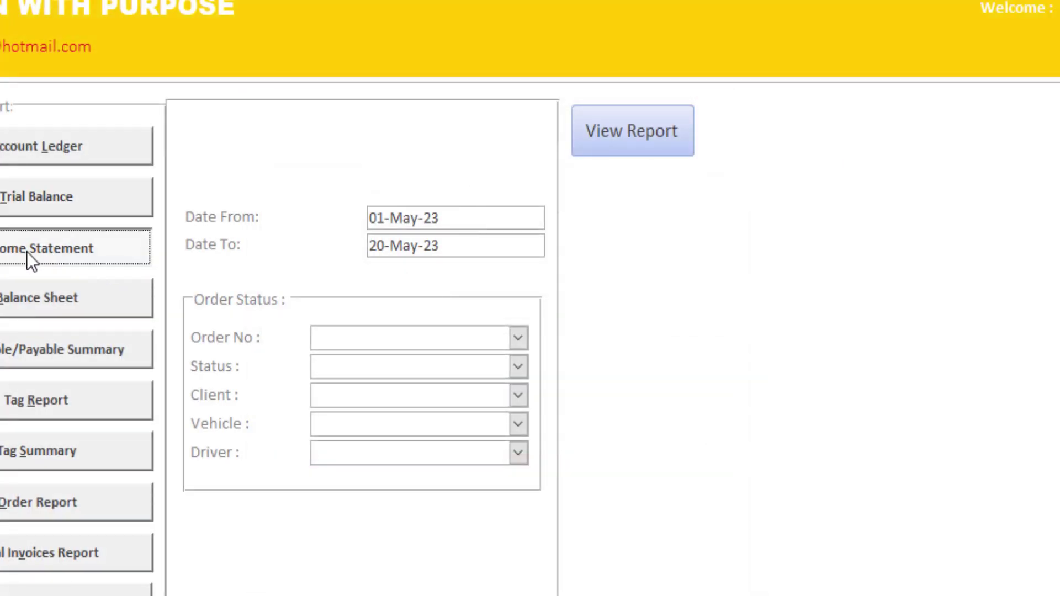
pyautogui.click(629, 133)
pyautogui.click(470, 190)
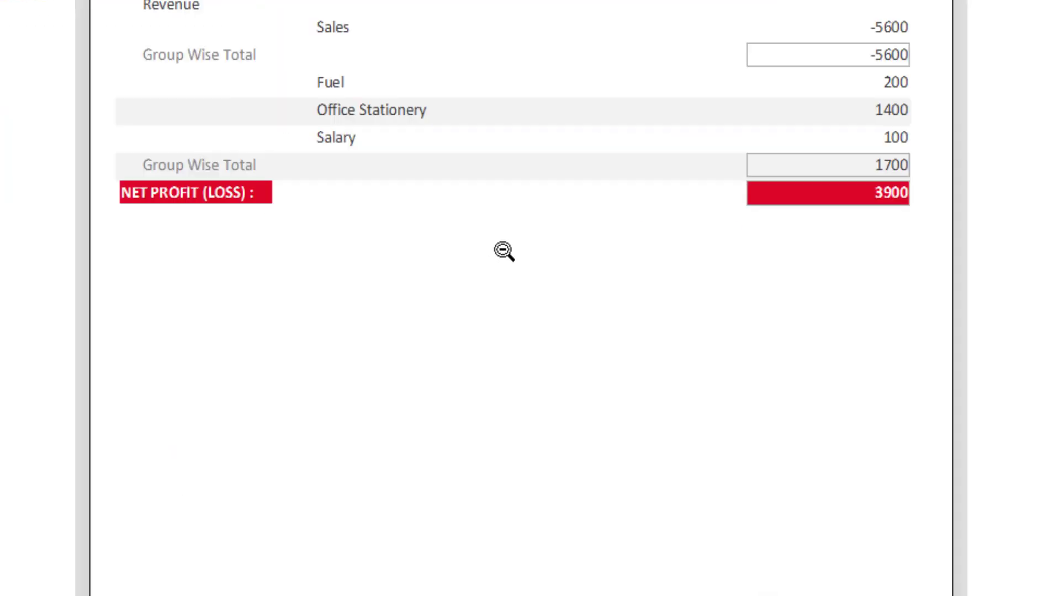
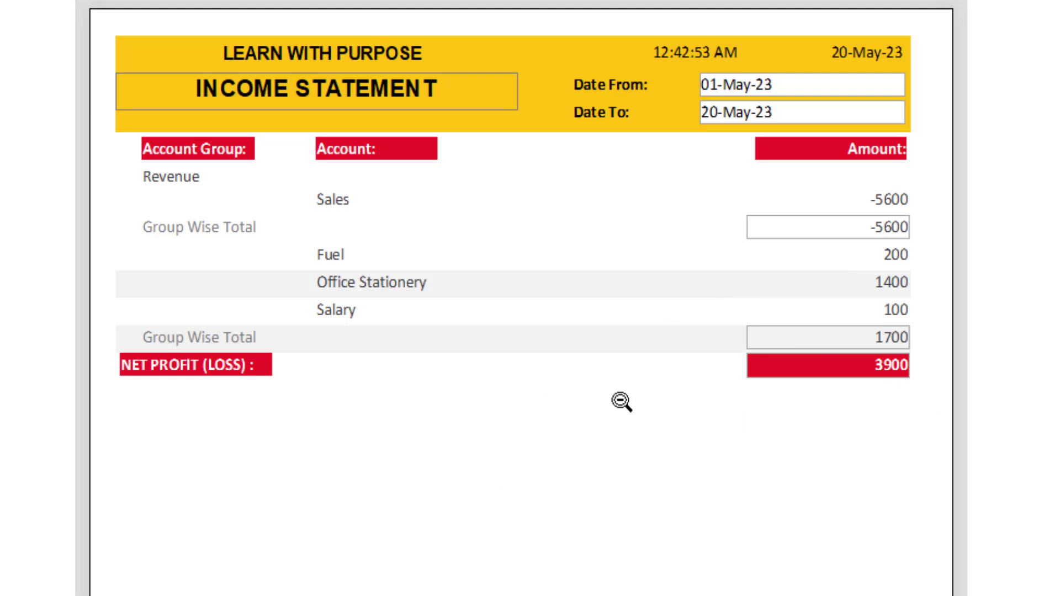
pyautogui.click(552, 262)
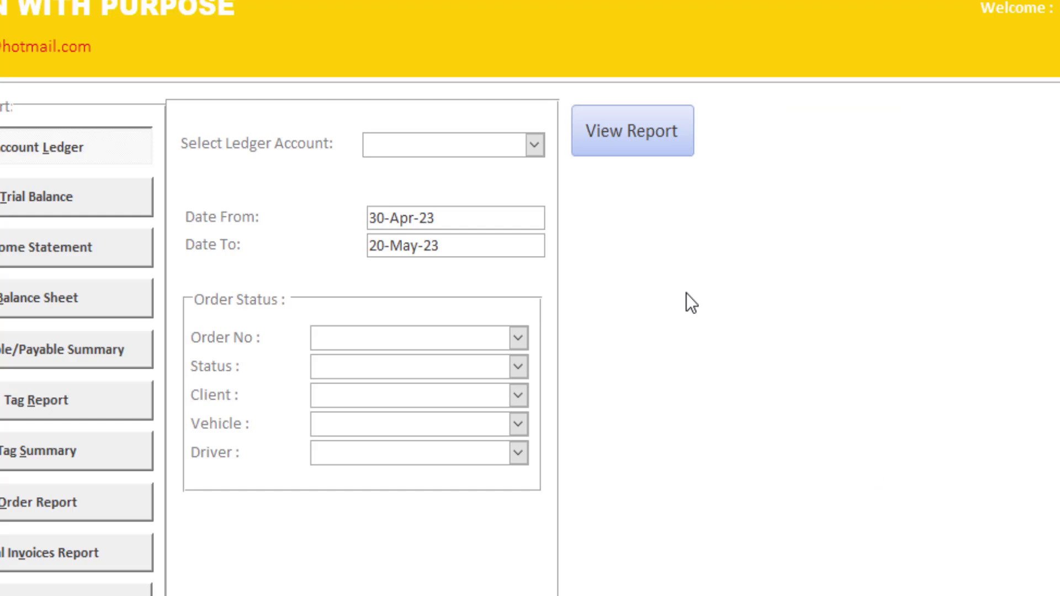
# Step: View the balance sheet at report level 1, and close it
pyautogui.click(77, 308)
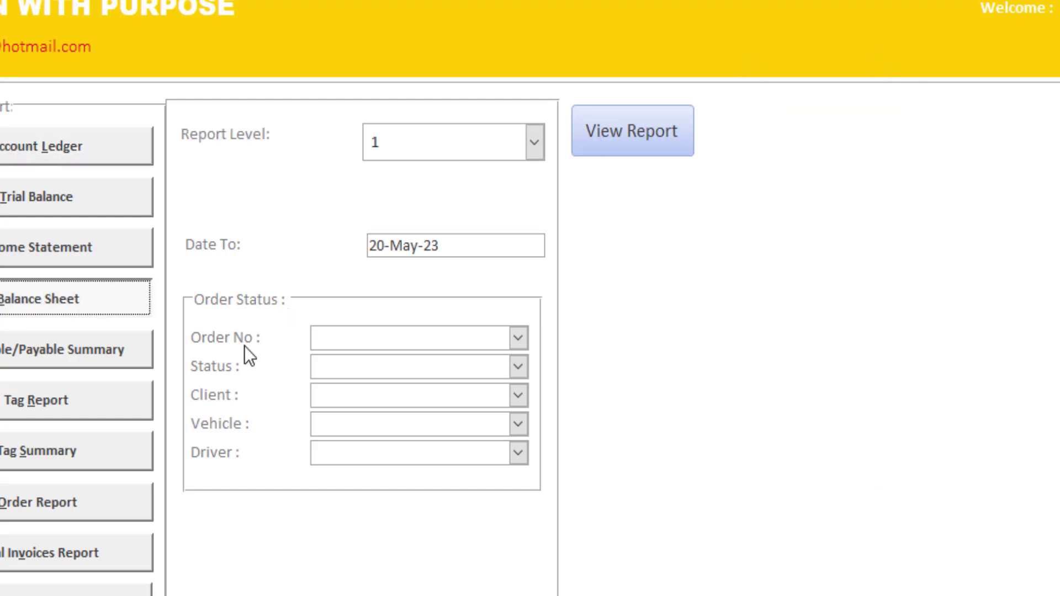
pyautogui.click(620, 128)
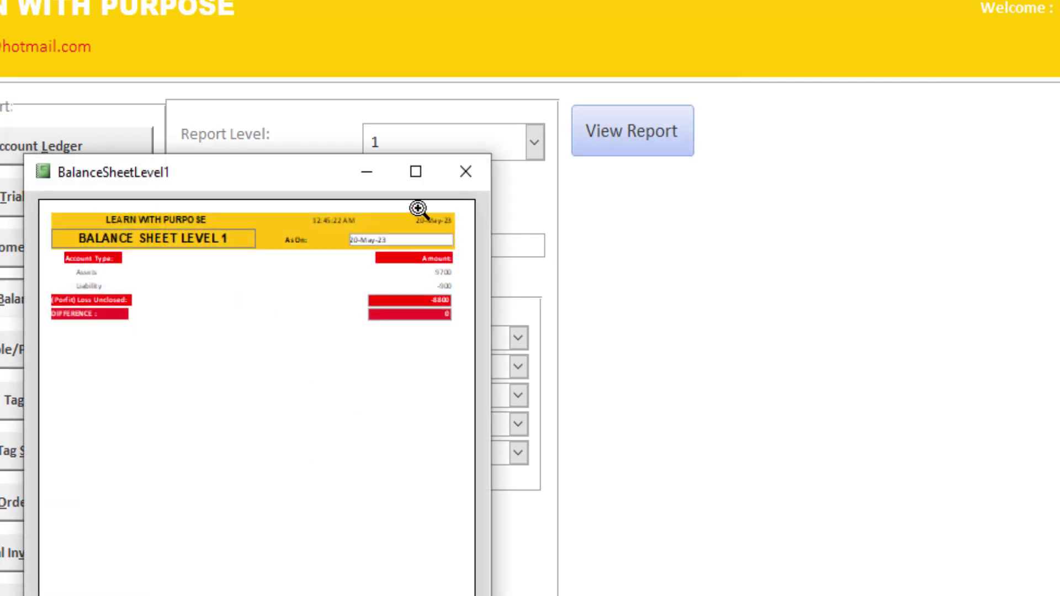
pyautogui.click(416, 175)
pyautogui.click(530, 202)
pyautogui.click(529, 203)
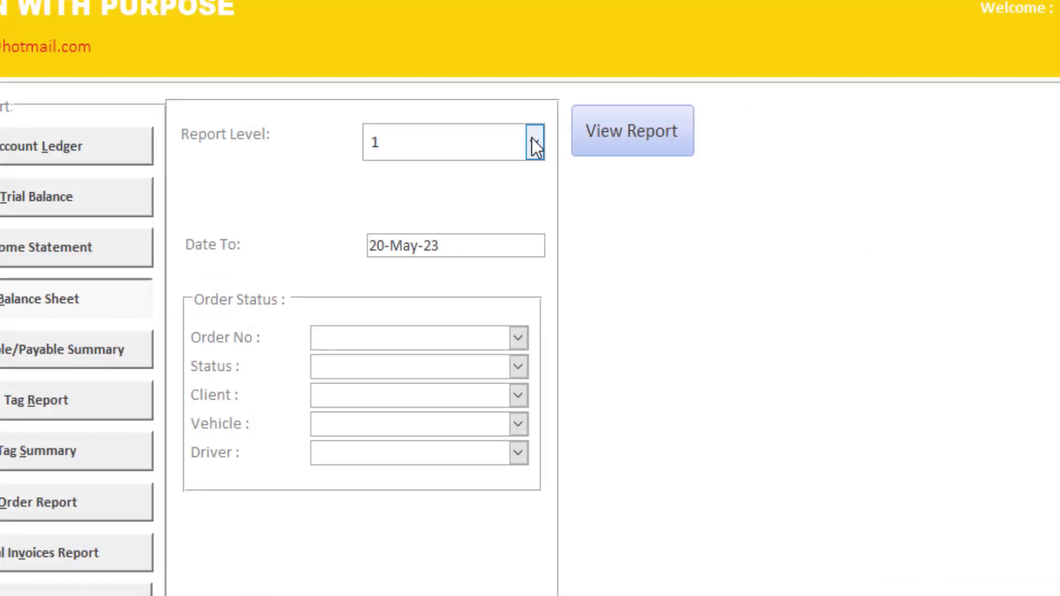
# Step: Set the balance sheet's report level to 3, view the account-level report, and close it
pyautogui.click(531, 141)
pyautogui.click(471, 213)
pyautogui.click(635, 131)
pyautogui.click(526, 188)
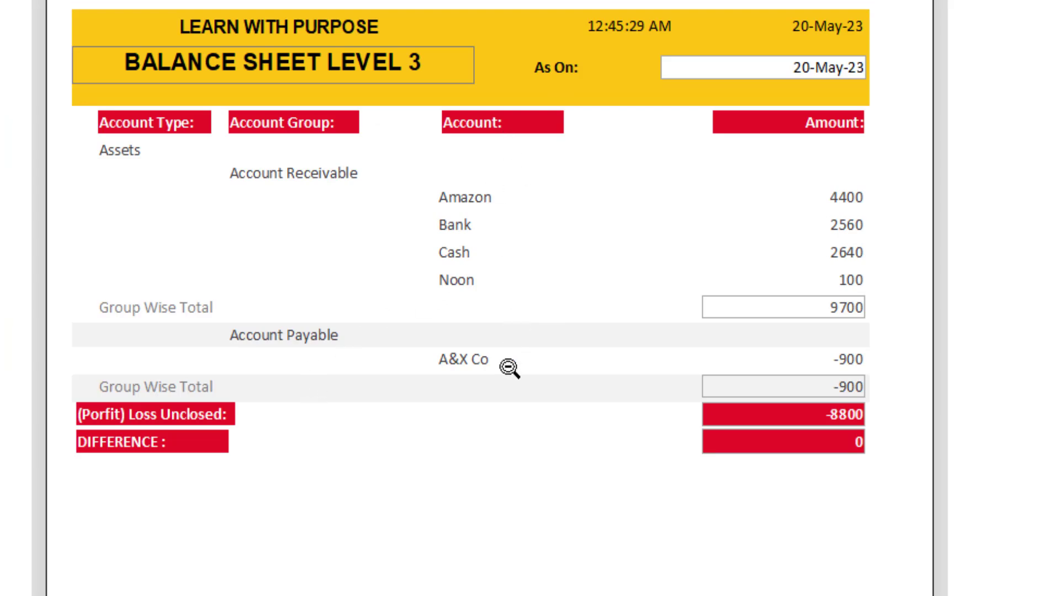
pyautogui.click(518, 256)
pyautogui.click(537, 205)
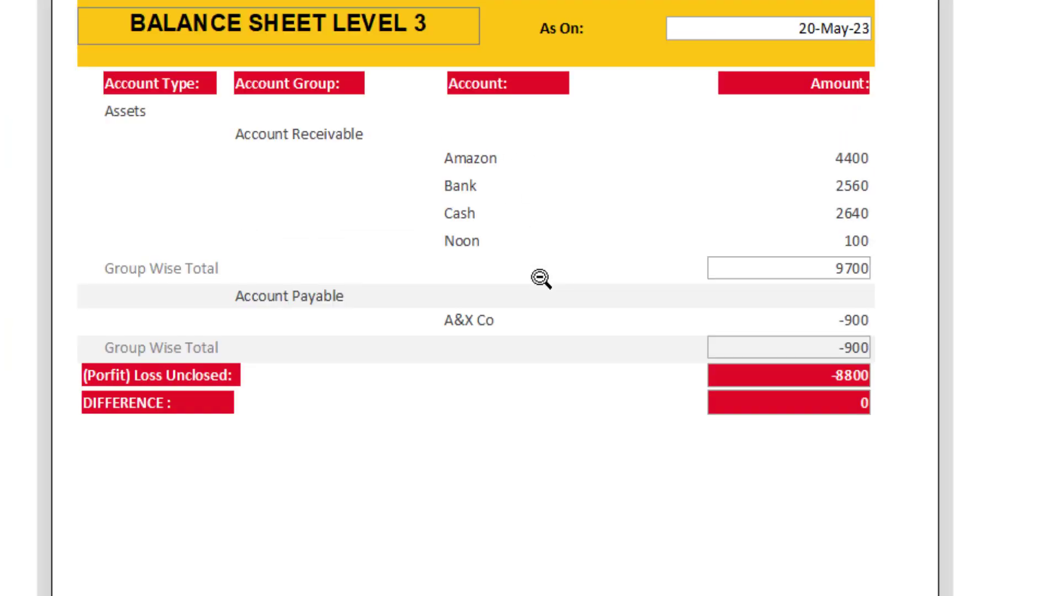
pyautogui.click(585, 219)
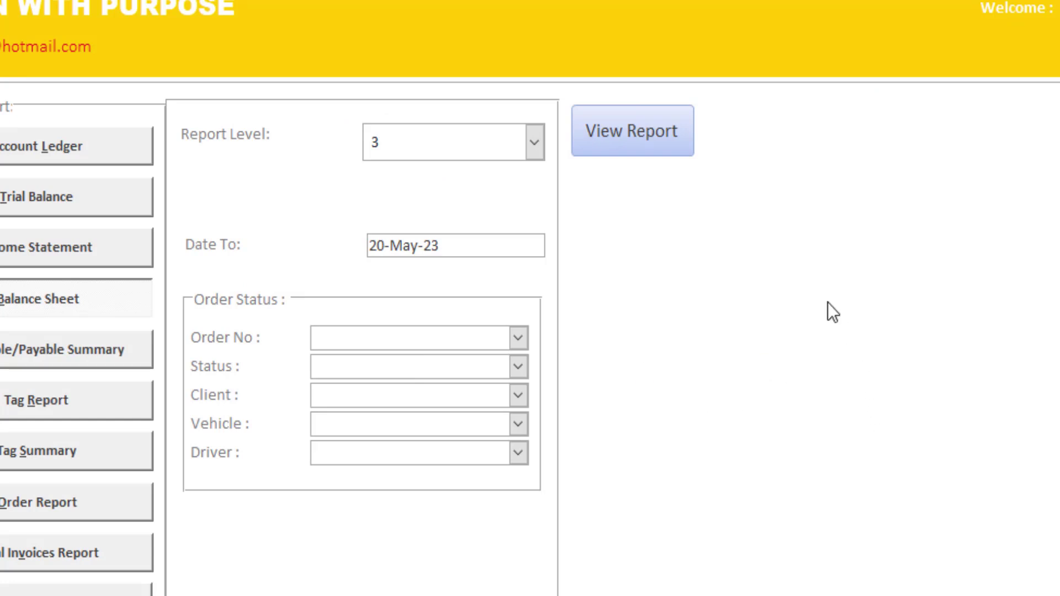
# Step: View the receivable/payable summary of vendor closing balances, and close the report
pyautogui.click(16, 349)
pyautogui.click(605, 131)
pyautogui.click(525, 187)
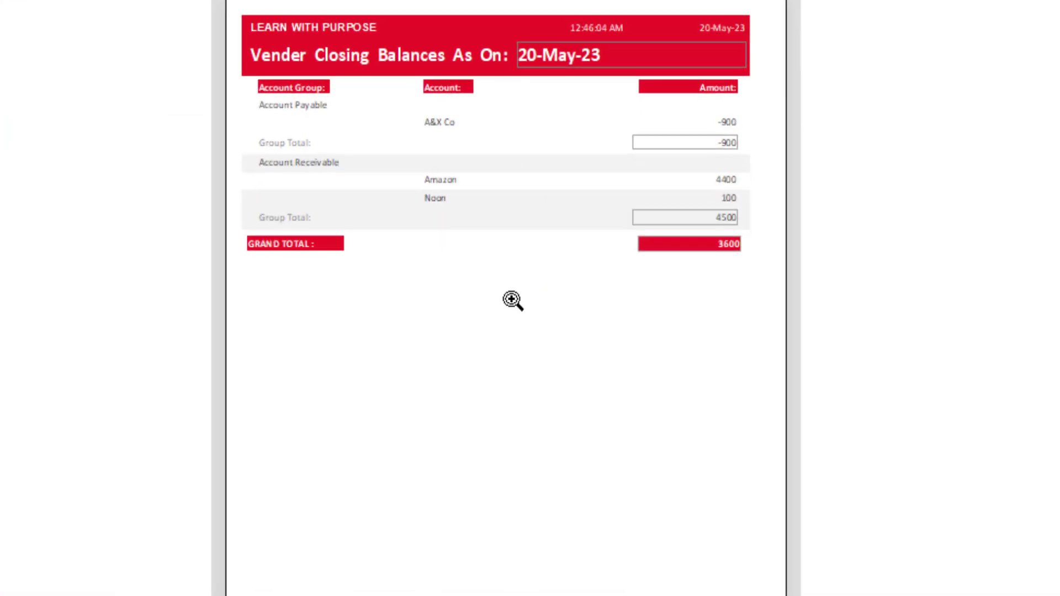
pyautogui.click(568, 237)
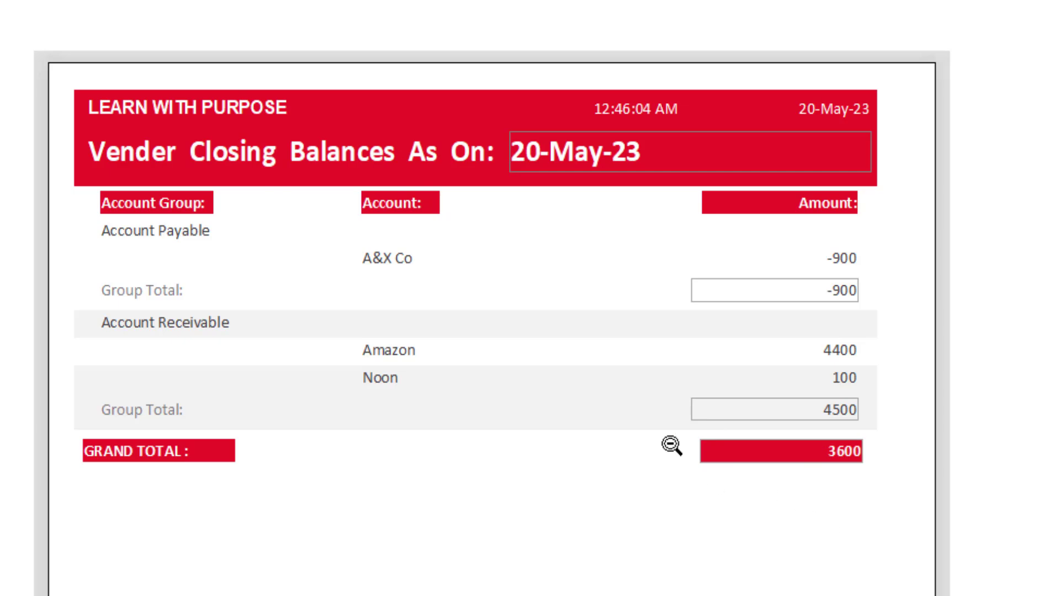
pyautogui.click(607, 403)
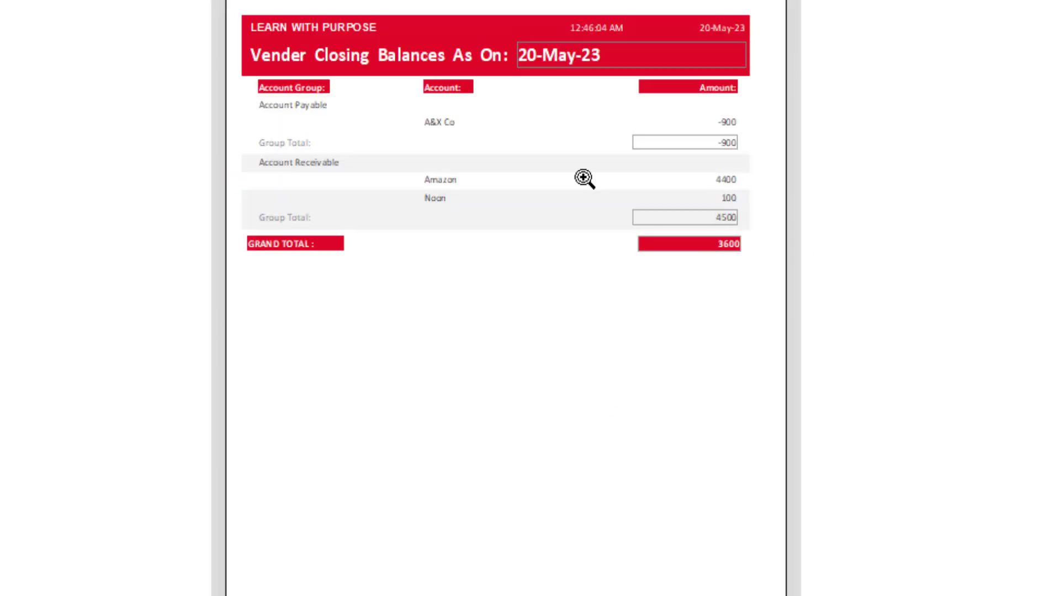
pyautogui.click(742, 131)
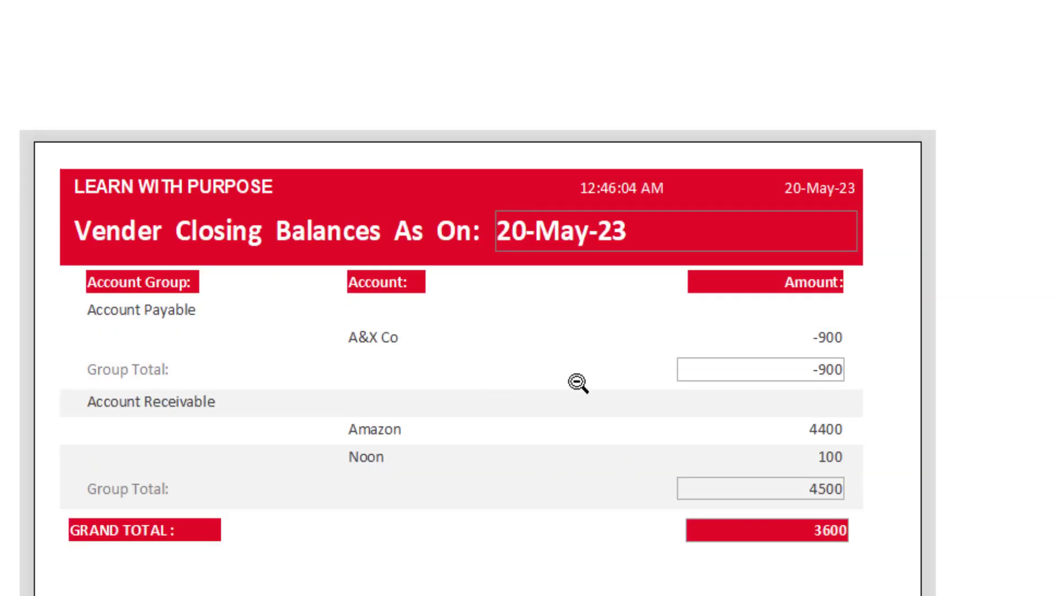
pyautogui.click(578, 389)
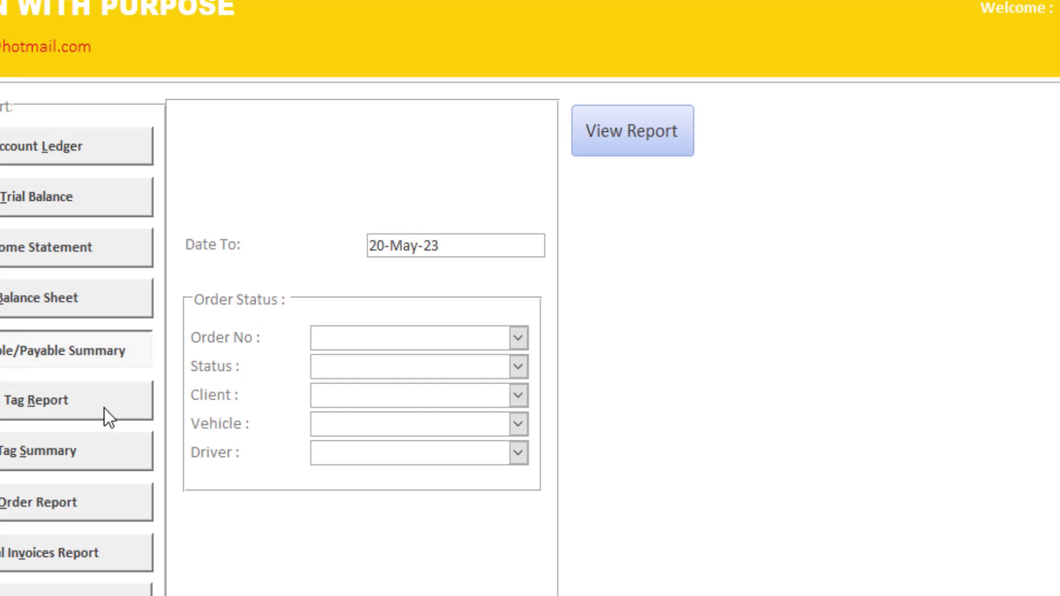
# Step: Generate the tag report for the Vehicle1 tag account, review its entries, and close it
pyautogui.click(88, 398)
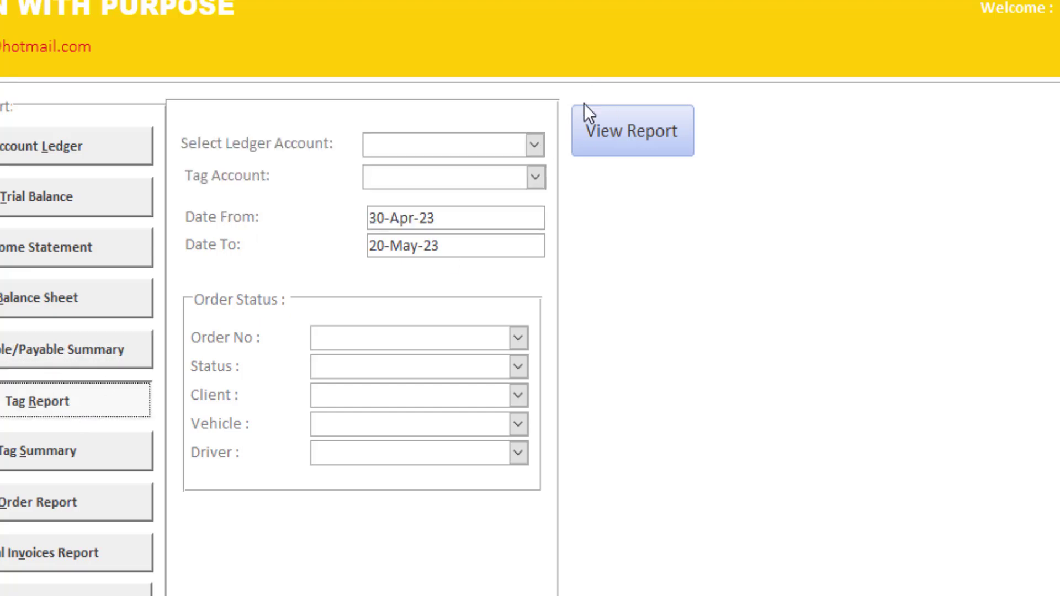
pyautogui.click(625, 131)
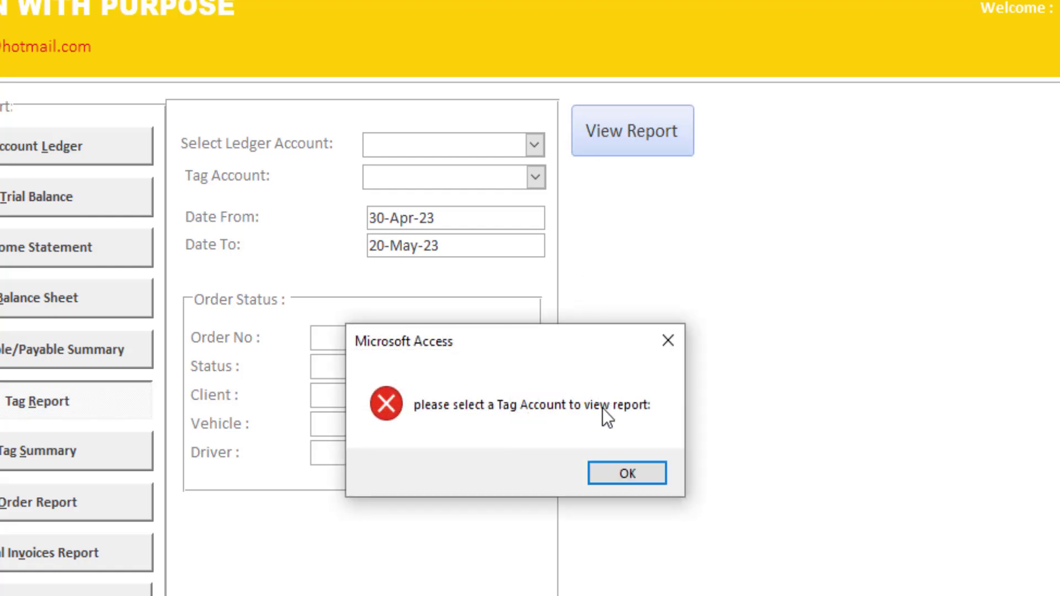
pyautogui.click(607, 473)
pyautogui.click(536, 178)
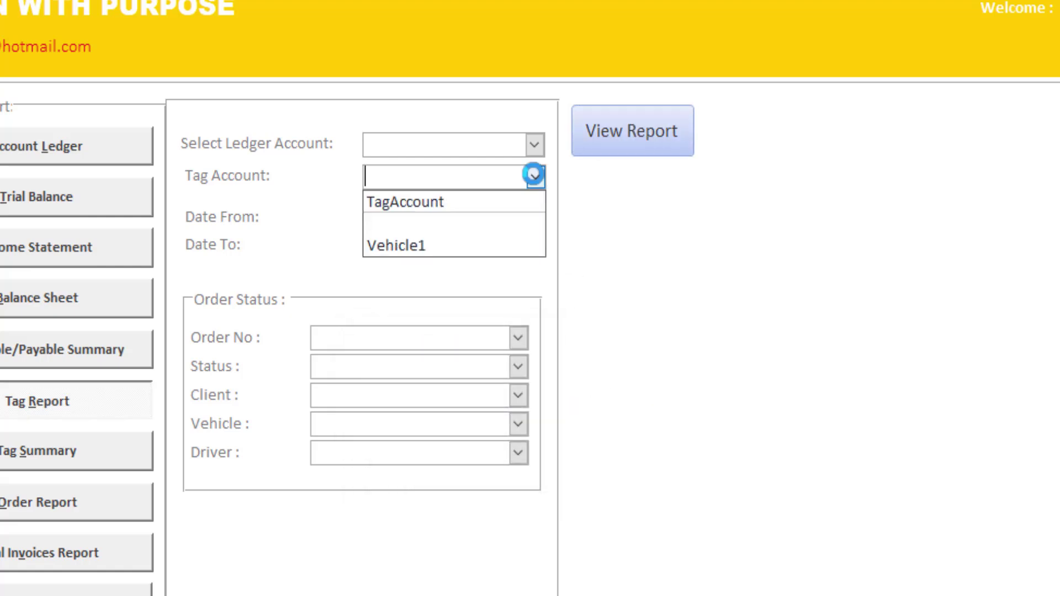
pyautogui.click(501, 243)
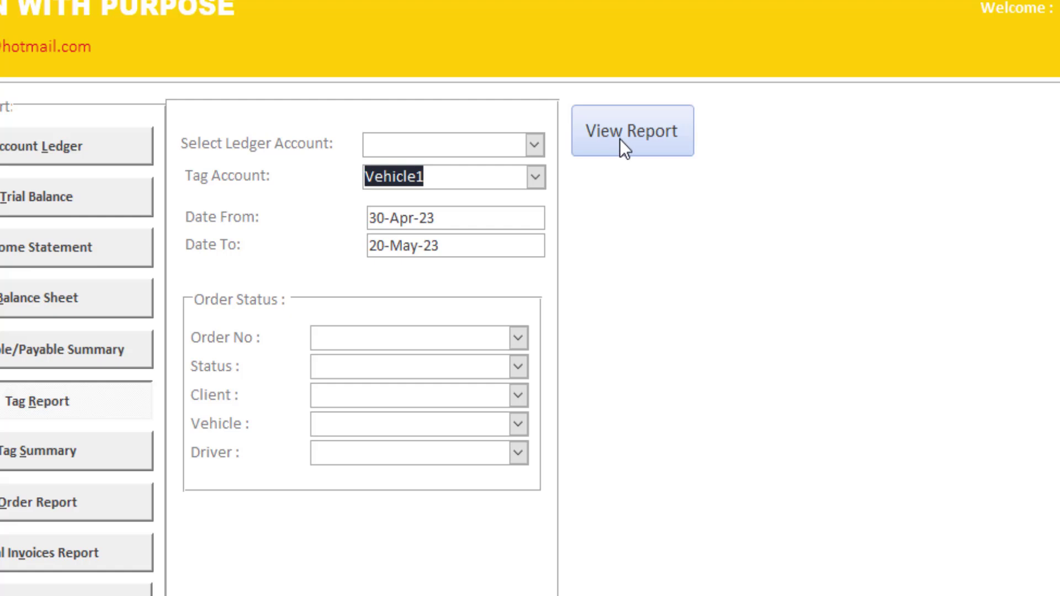
pyautogui.click(637, 131)
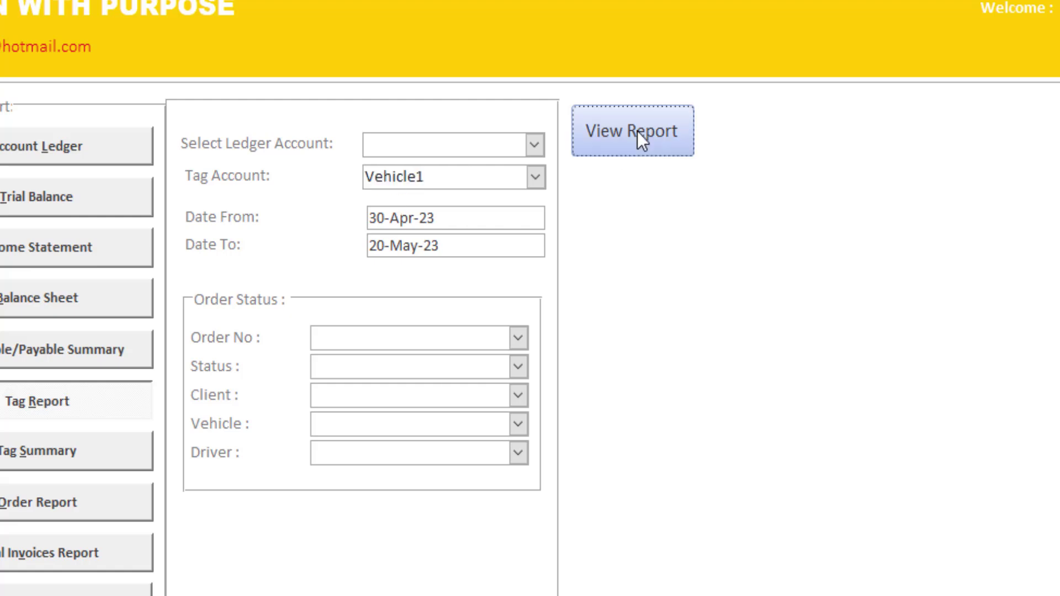
pyautogui.click(476, 203)
pyautogui.click(494, 215)
pyautogui.scroll(3, 386, 248)
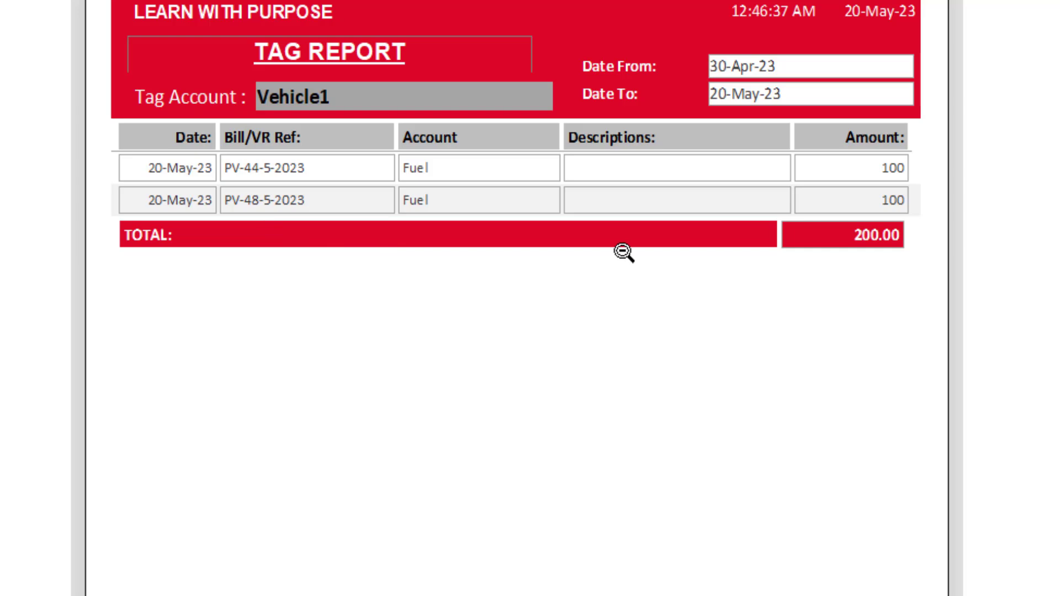
pyautogui.scroll(2, 590, 228)
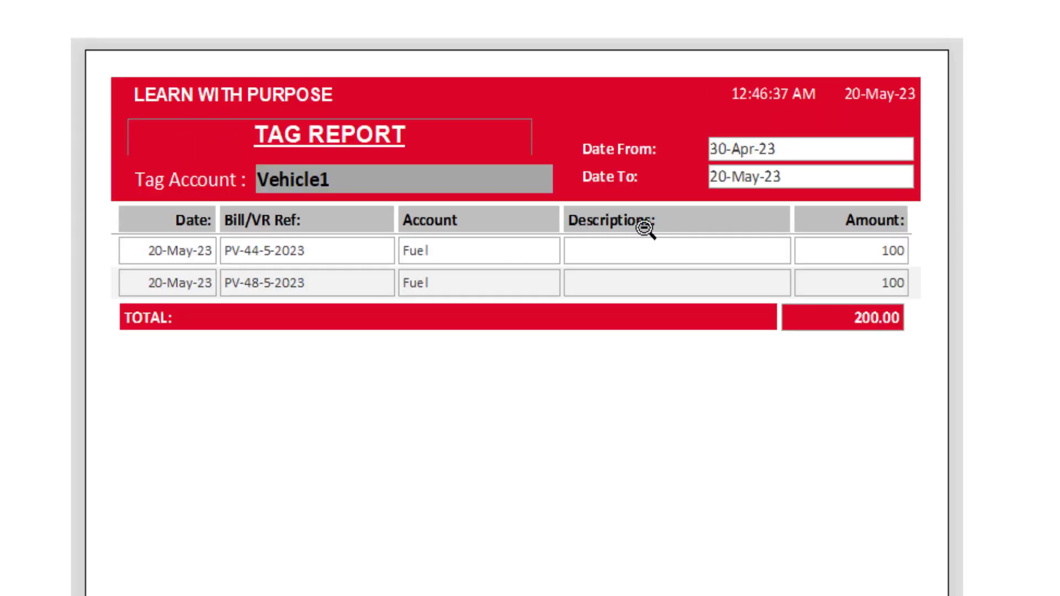
pyautogui.click(645, 313)
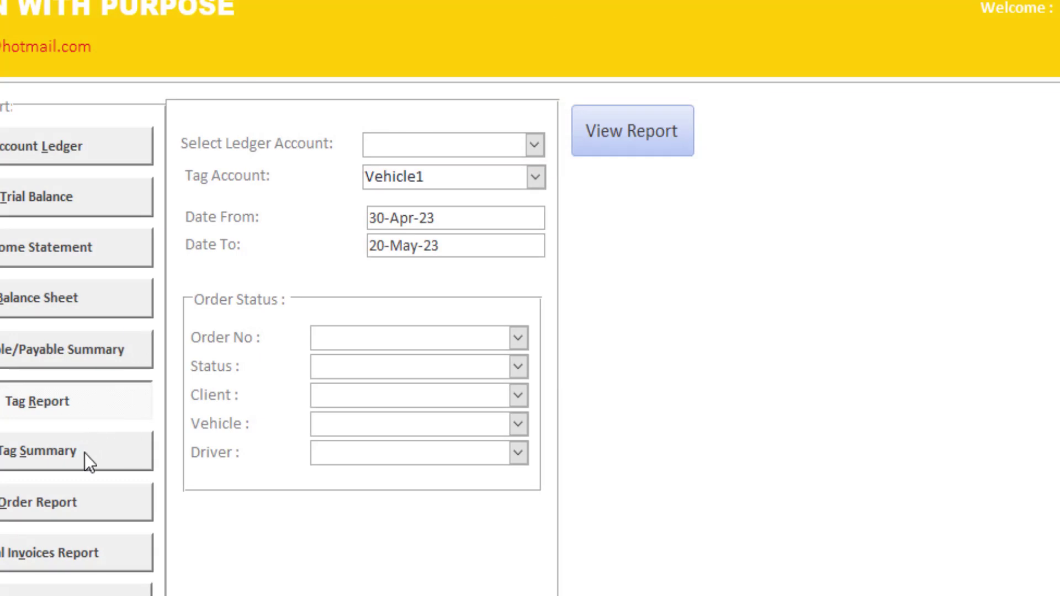
# Step: View the tag summary report for the set date range, and close it
pyautogui.click(61, 453)
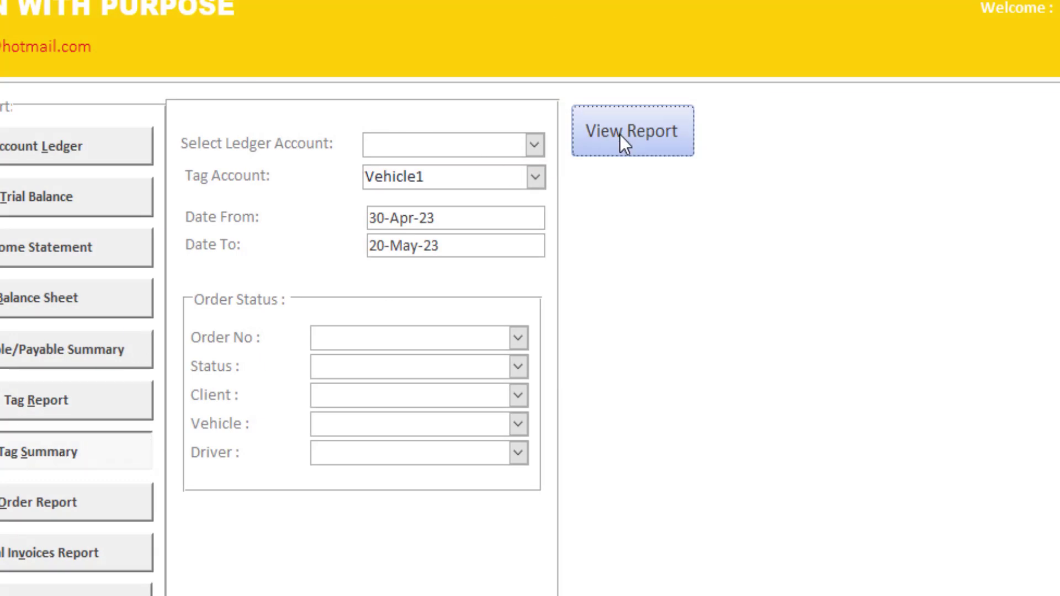
pyautogui.click(619, 135)
pyautogui.click(470, 189)
pyautogui.click(469, 230)
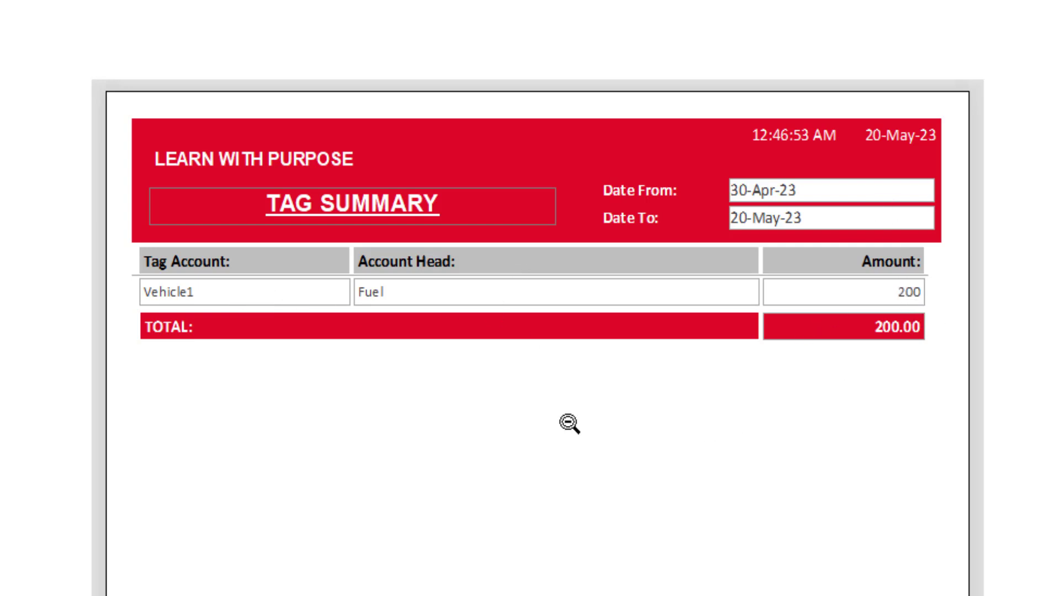
pyautogui.click(586, 420)
pyautogui.click(586, 419)
pyautogui.scroll(1, 635, 254)
pyautogui.click(622, 257)
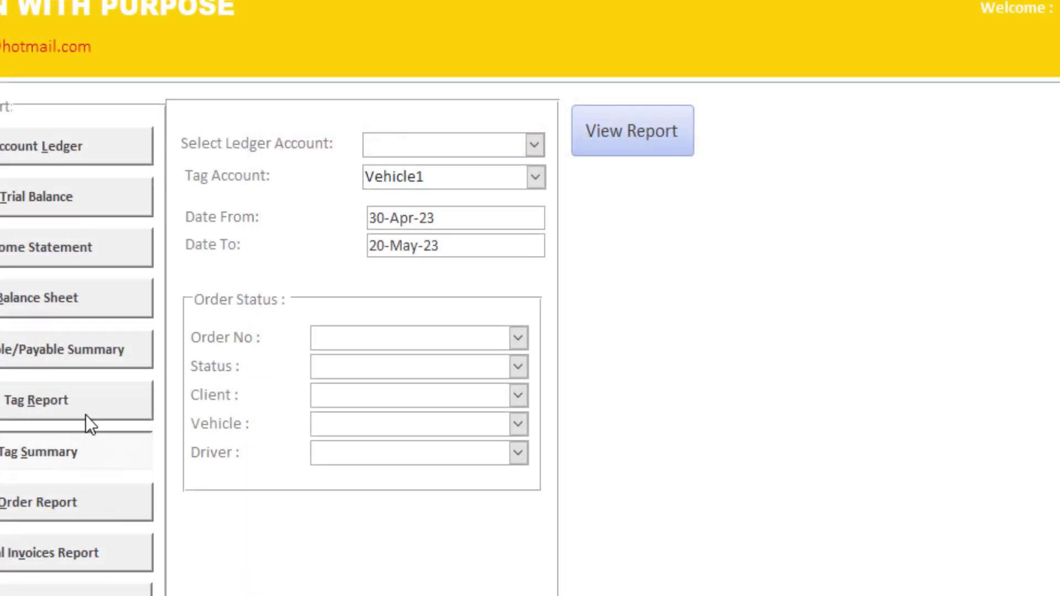
# Step: Reopen the tag report for Vehicle1 to compare it with the tag summary, and close it
pyautogui.click(85, 406)
pyautogui.click(616, 145)
pyautogui.click(467, 188)
pyautogui.scroll(3, 874, 258)
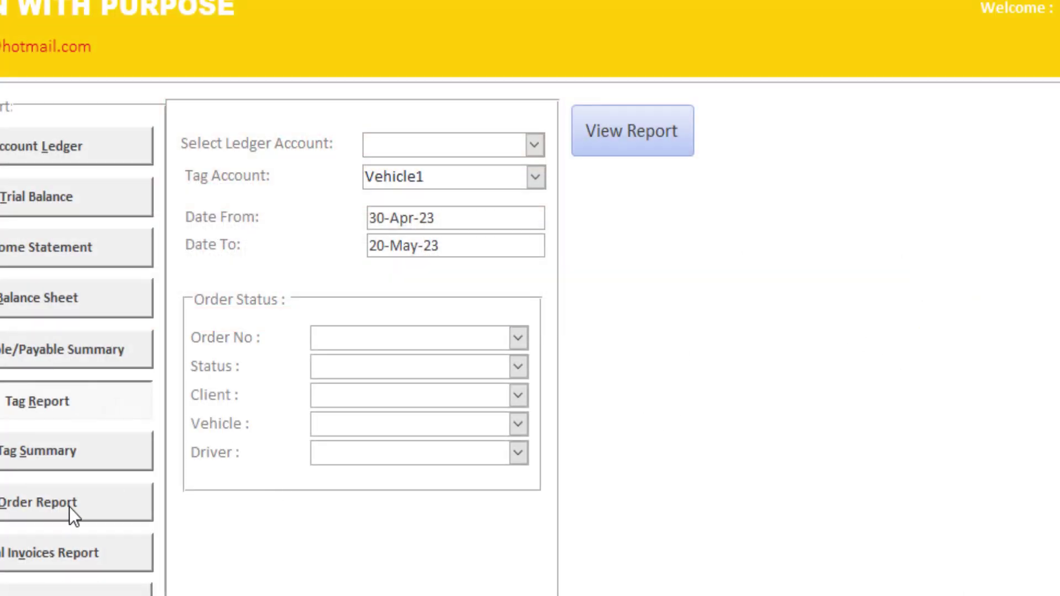
# Step: View the order status report for the set date range without any order filters, and close it
pyautogui.click(70, 506)
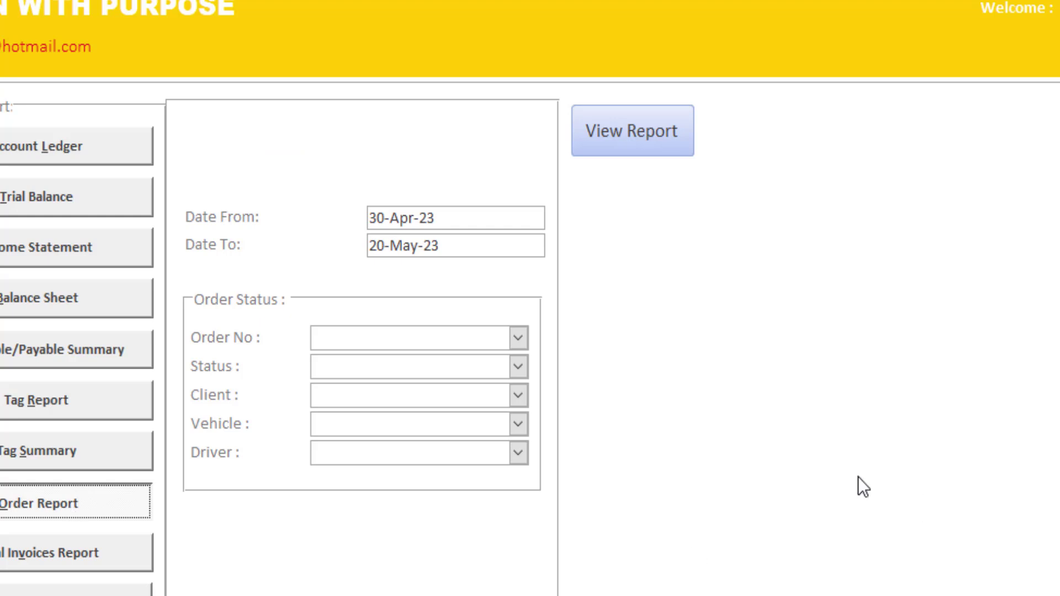
pyautogui.click(342, 332)
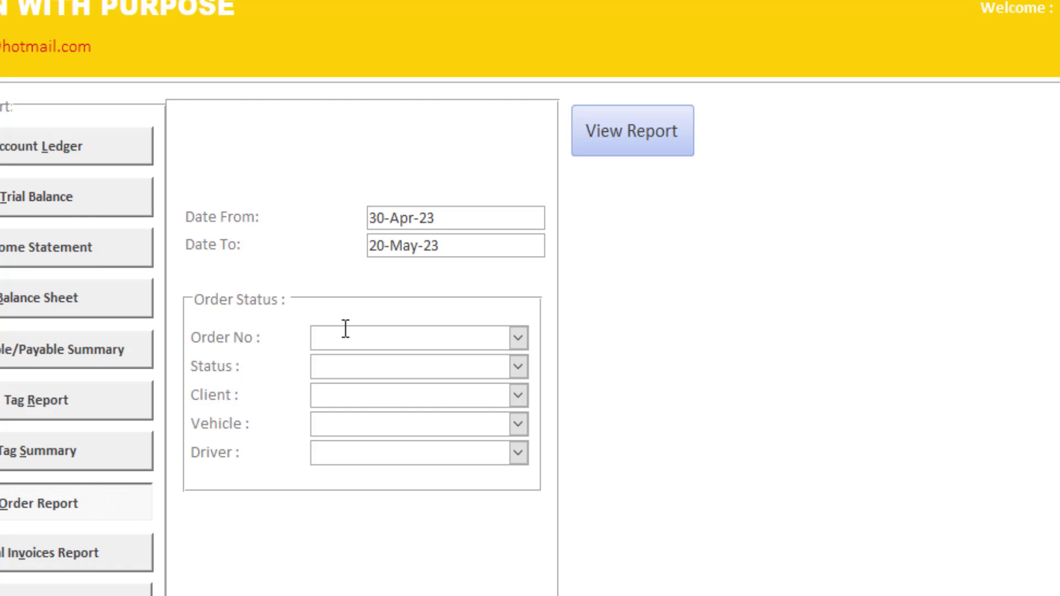
pyautogui.click(620, 131)
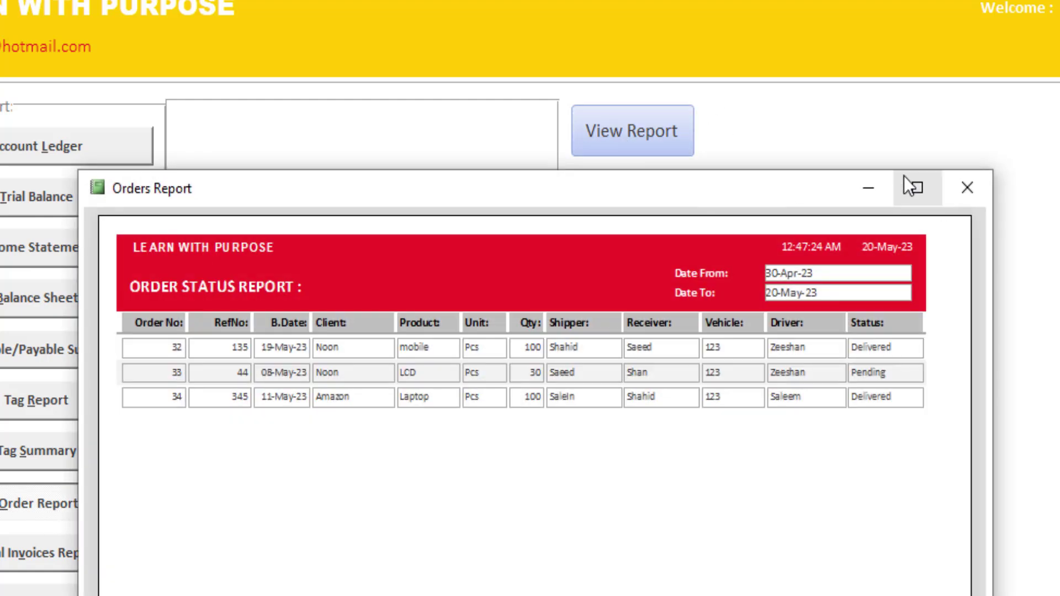
pyautogui.click(916, 188)
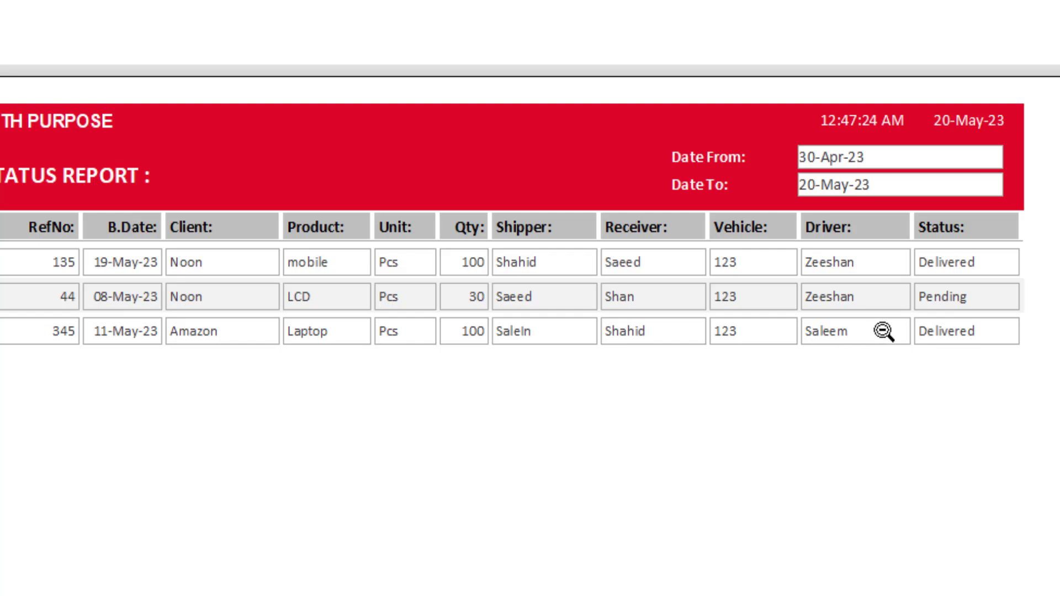
pyautogui.click(701, 293)
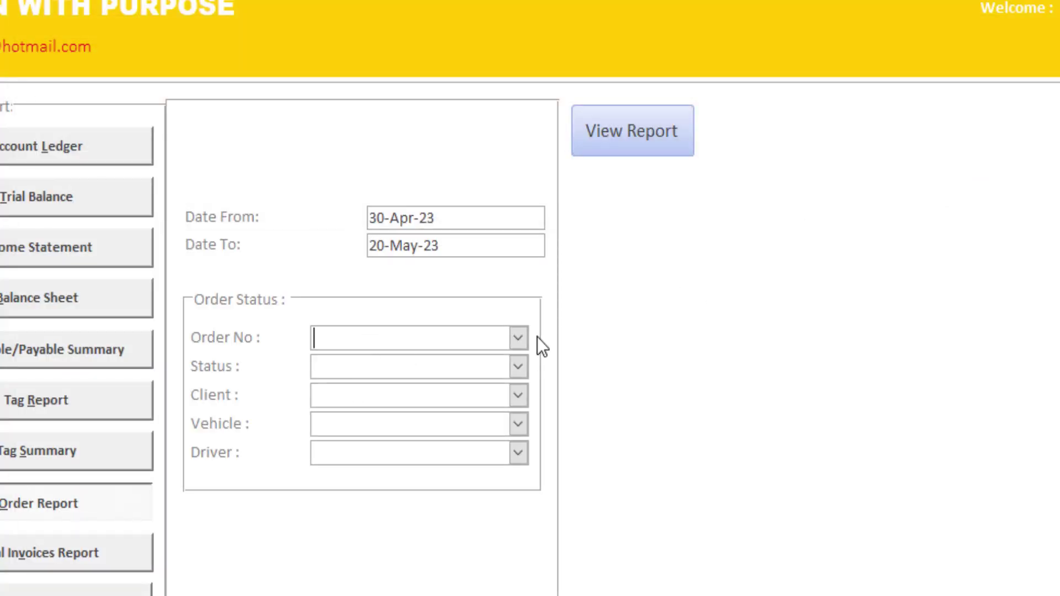
# Step: View the order status report filtered to order number 32, and close it
pyautogui.click(520, 338)
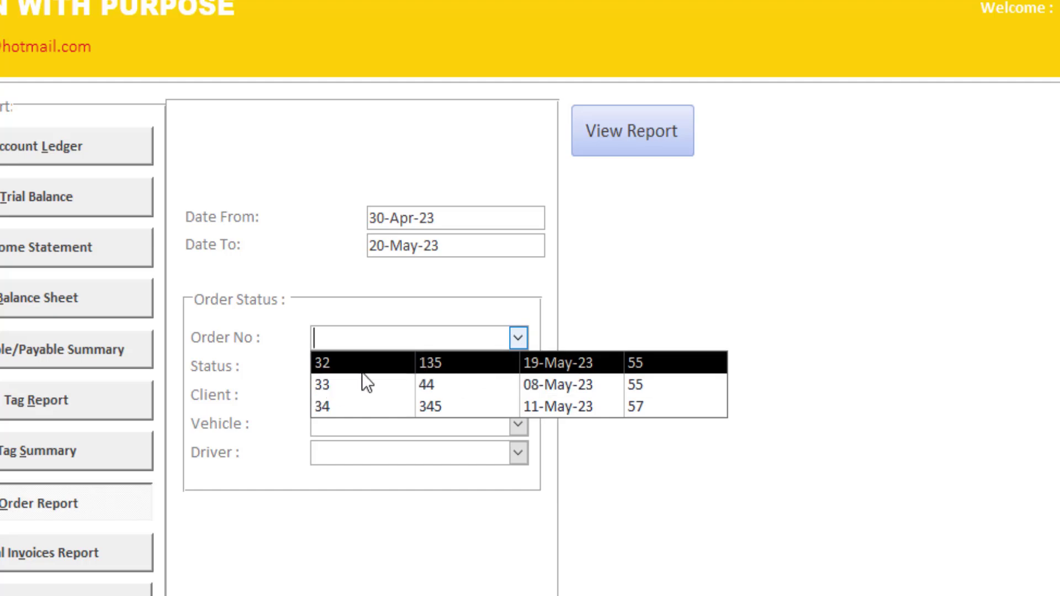
pyautogui.click(428, 361)
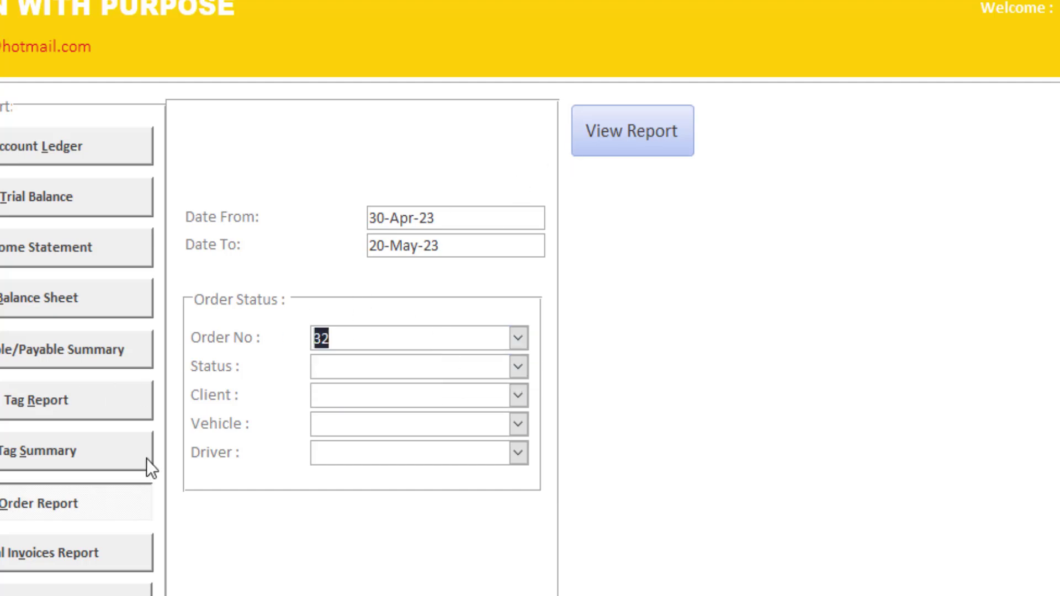
pyautogui.click(635, 130)
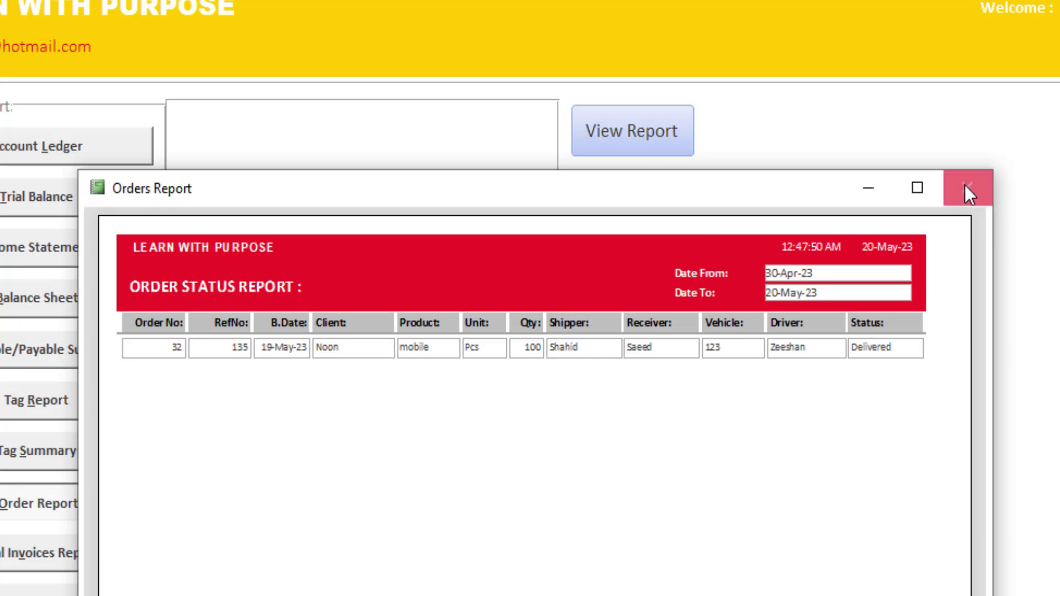
pyautogui.click(913, 192)
pyautogui.click(674, 234)
pyautogui.scroll(1, 549, 301)
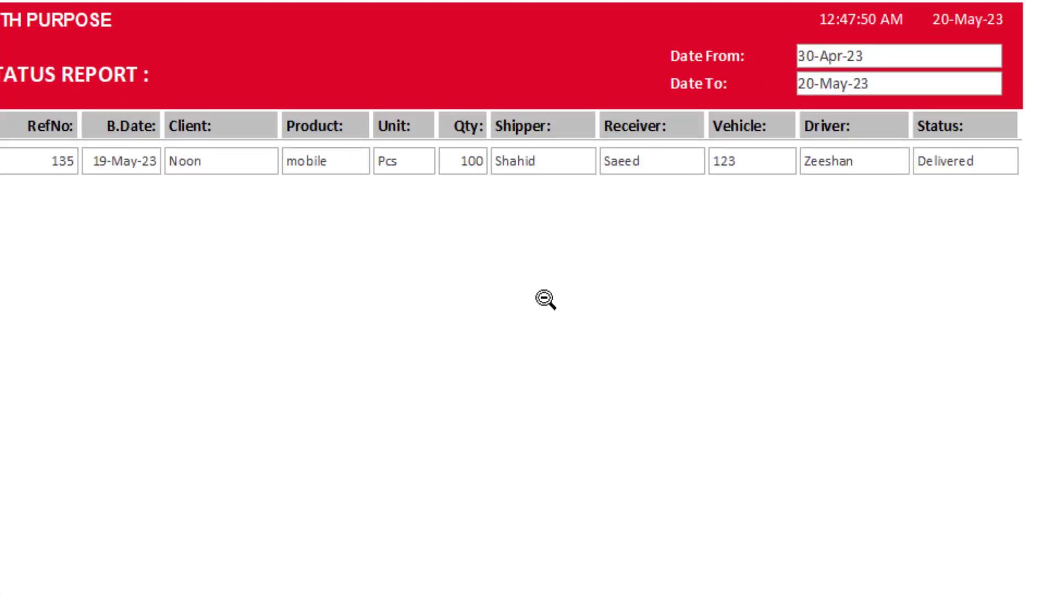
pyautogui.click(519, 311)
pyautogui.press('Escape')
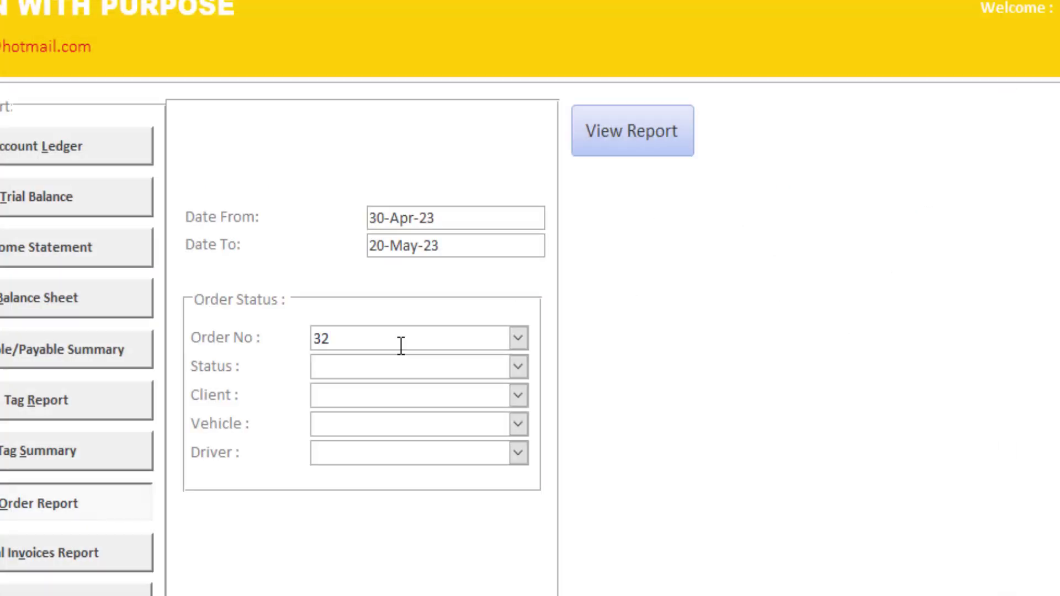
# Step: Clear the order number filter, view the order status report for Delivered orders, and close it
pyautogui.moveTo(400, 346); pyautogui.dragTo(251, 343)
pyautogui.press('BackSpace')
pyautogui.click(351, 368)
pyautogui.click(517, 367)
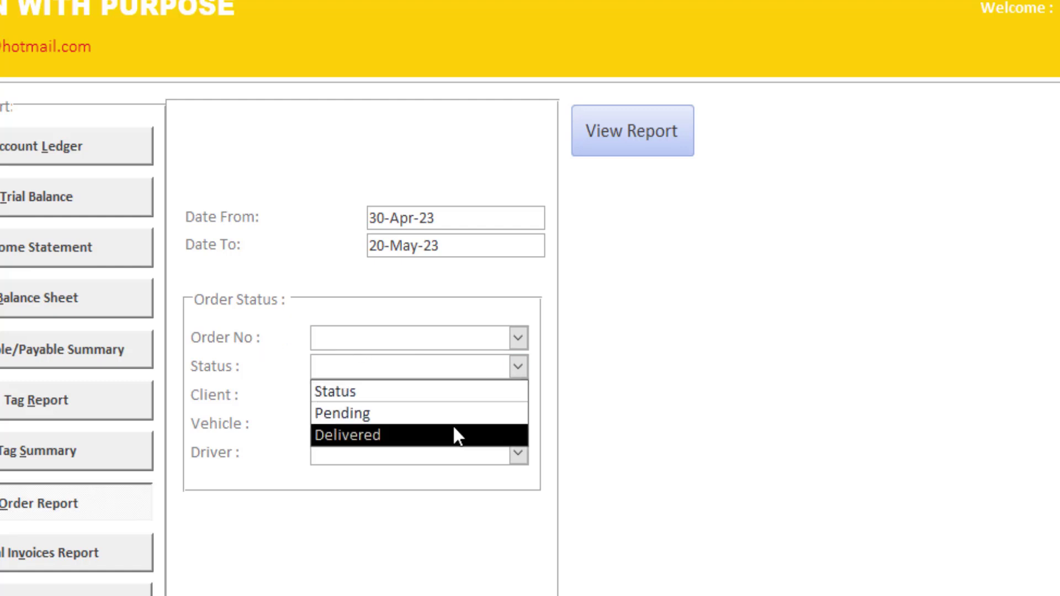
pyautogui.click(453, 426)
pyautogui.click(615, 132)
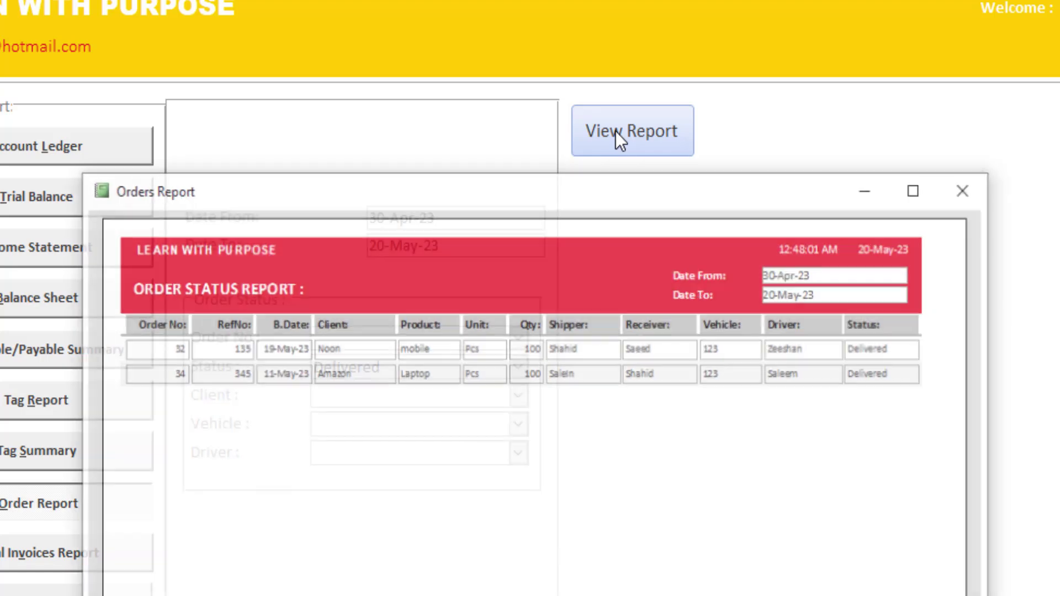
pyautogui.click(917, 187)
pyautogui.click(928, 194)
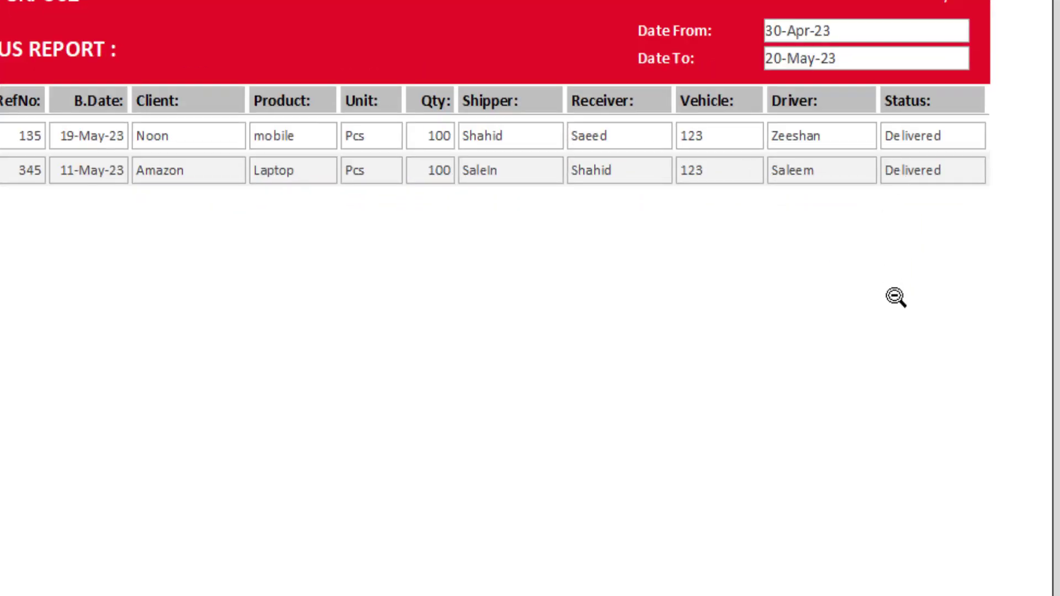
pyautogui.click(757, 301)
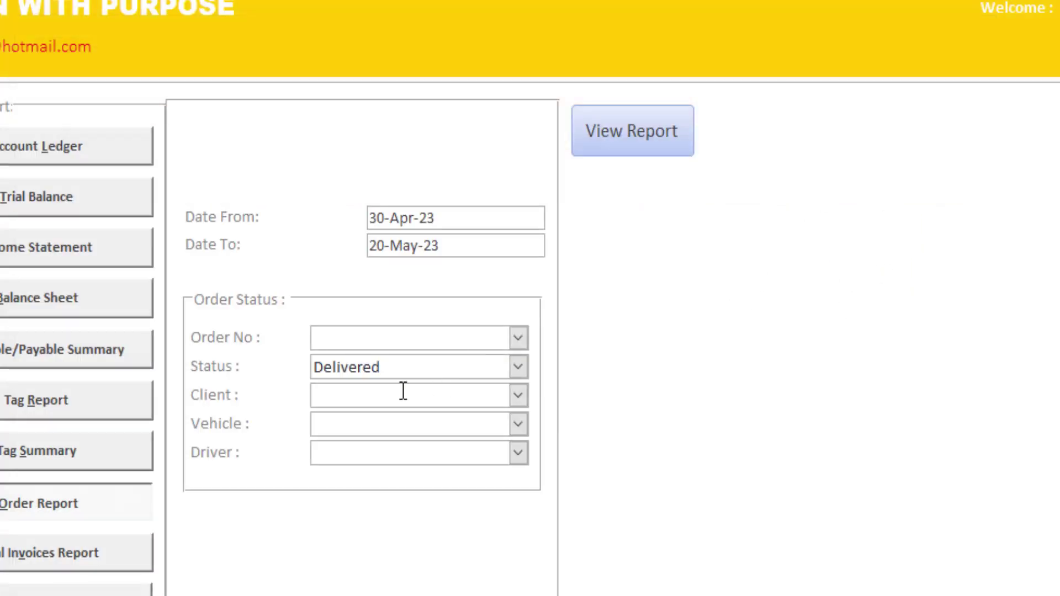
# Step: Clear the status filter, view the order status report for the client Amazon, and close it
pyautogui.moveTo(428, 367); pyautogui.dragTo(320, 375)
pyautogui.press('BackSpace')
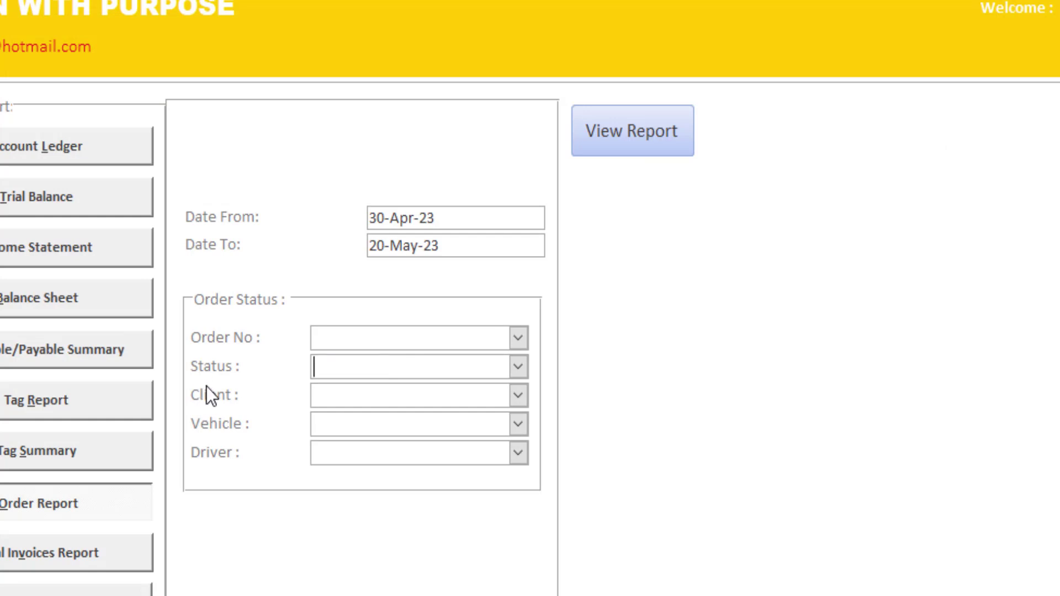
pyautogui.click(364, 397)
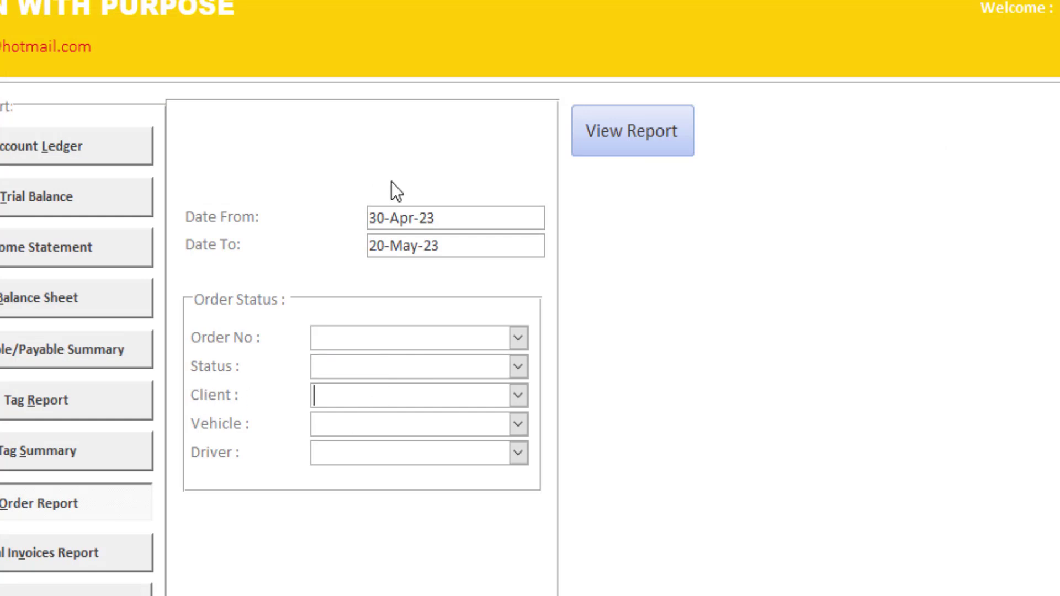
pyautogui.click(518, 397)
pyautogui.click(474, 438)
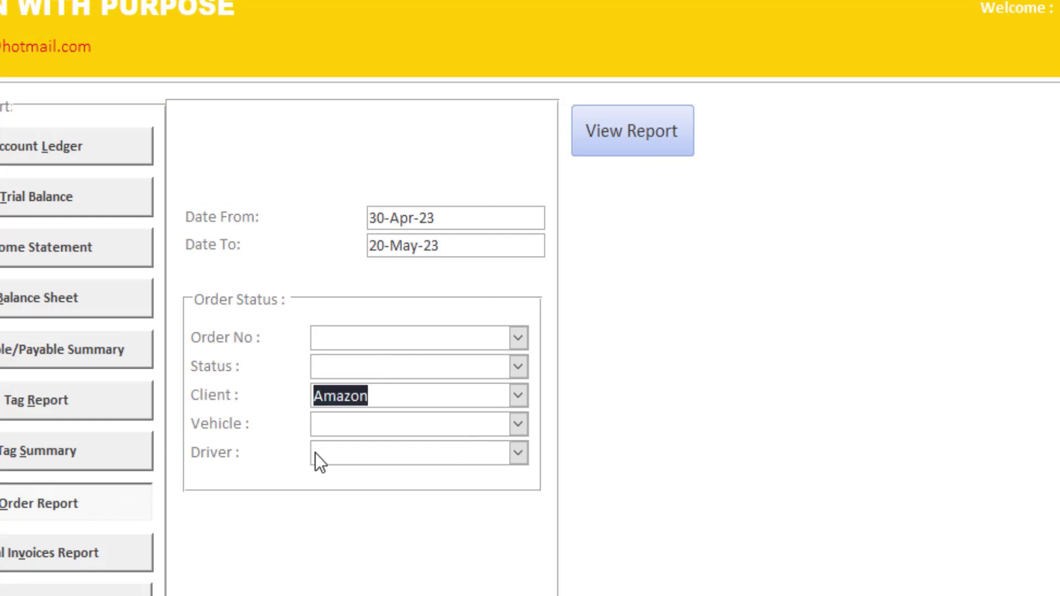
pyautogui.click(639, 133)
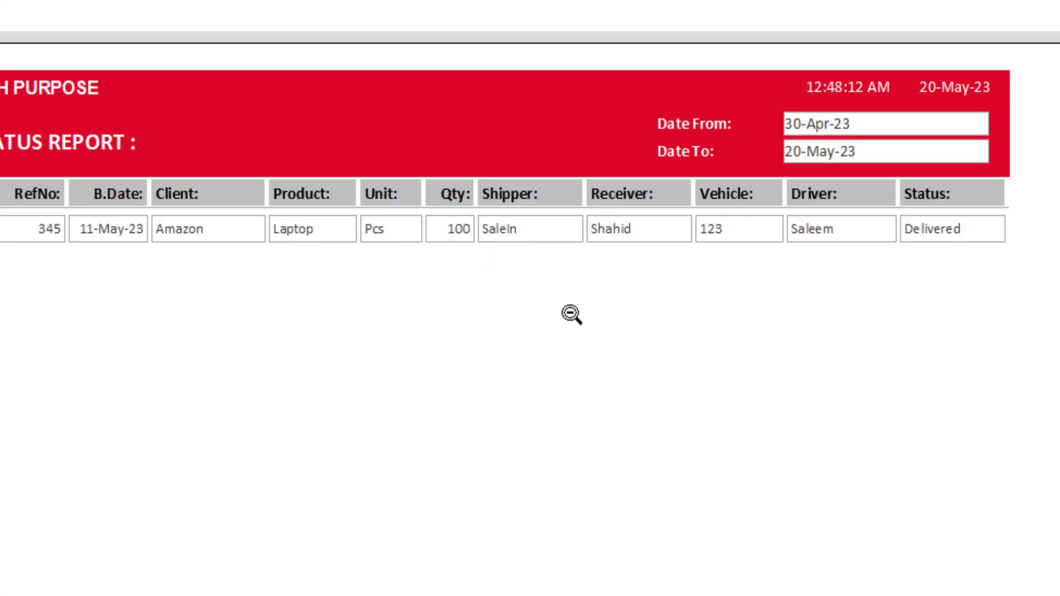
pyautogui.click(594, 307)
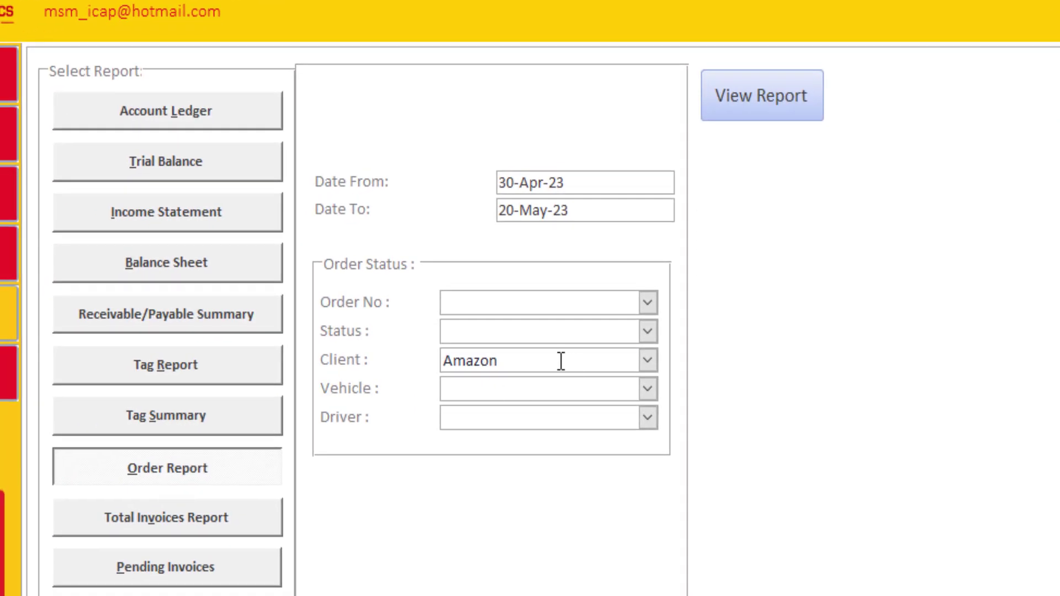
# Step: Clear the client filter, view the order status report for the vehicle Truck123, and close it
pyautogui.moveTo(561, 362); pyautogui.dragTo(463, 379)
pyautogui.press('BackSpace')
pyautogui.click(649, 389)
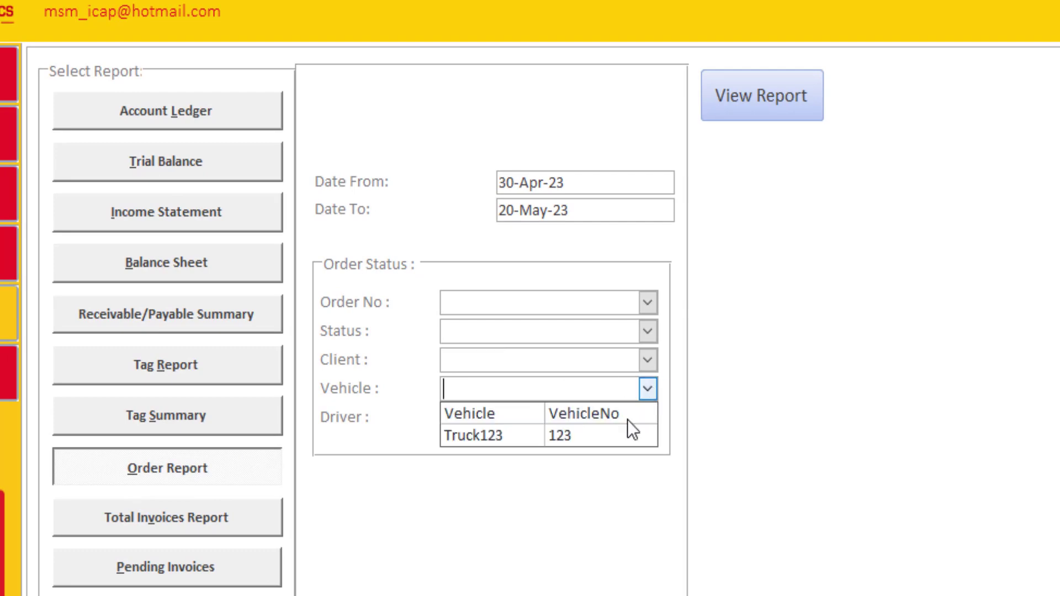
pyautogui.click(611, 434)
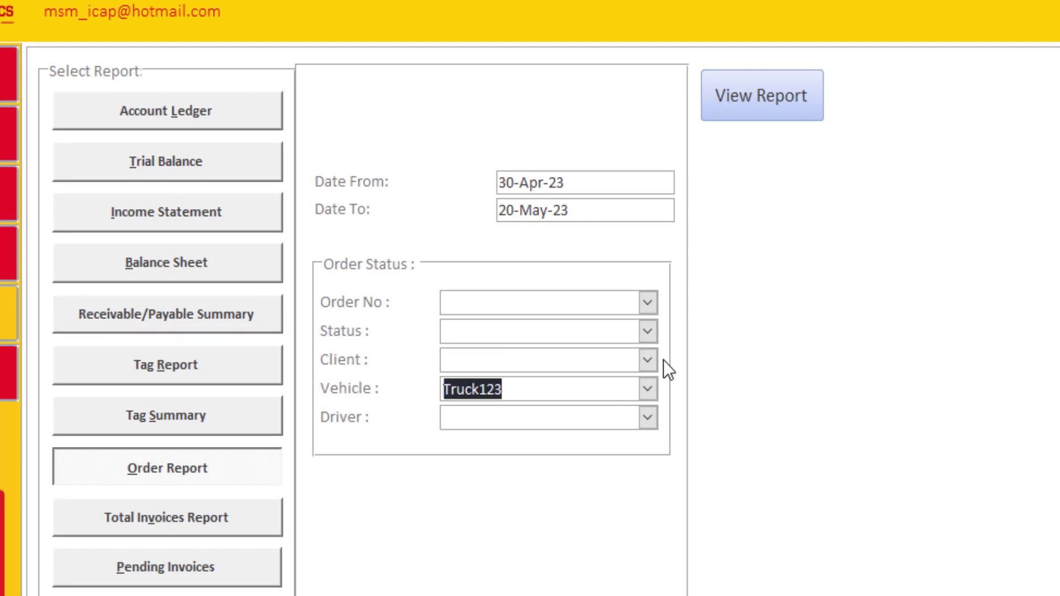
pyautogui.click(761, 87)
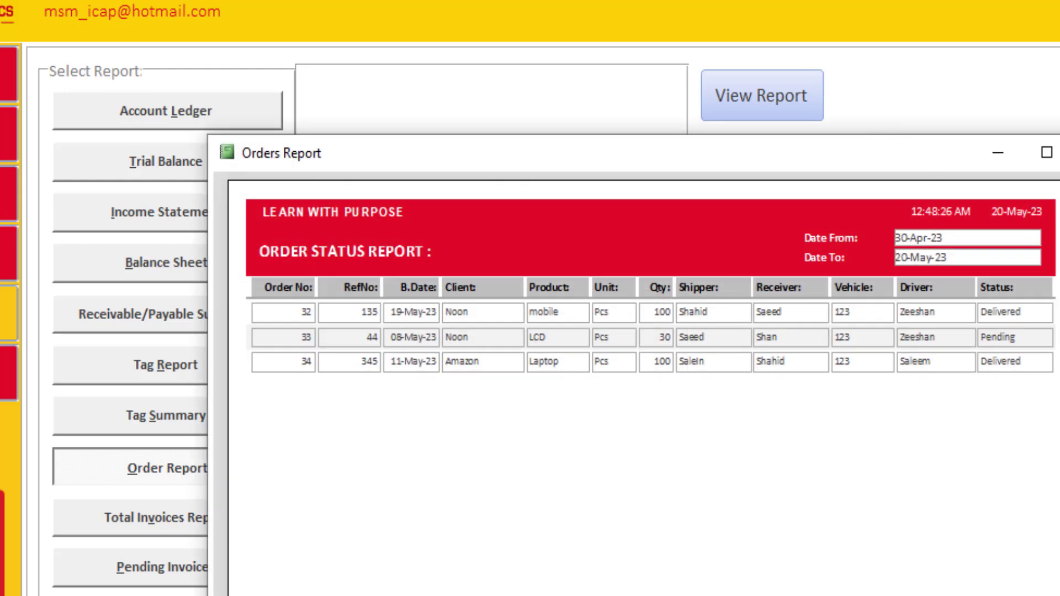
pyautogui.click(1059, 153)
pyautogui.click(566, 310)
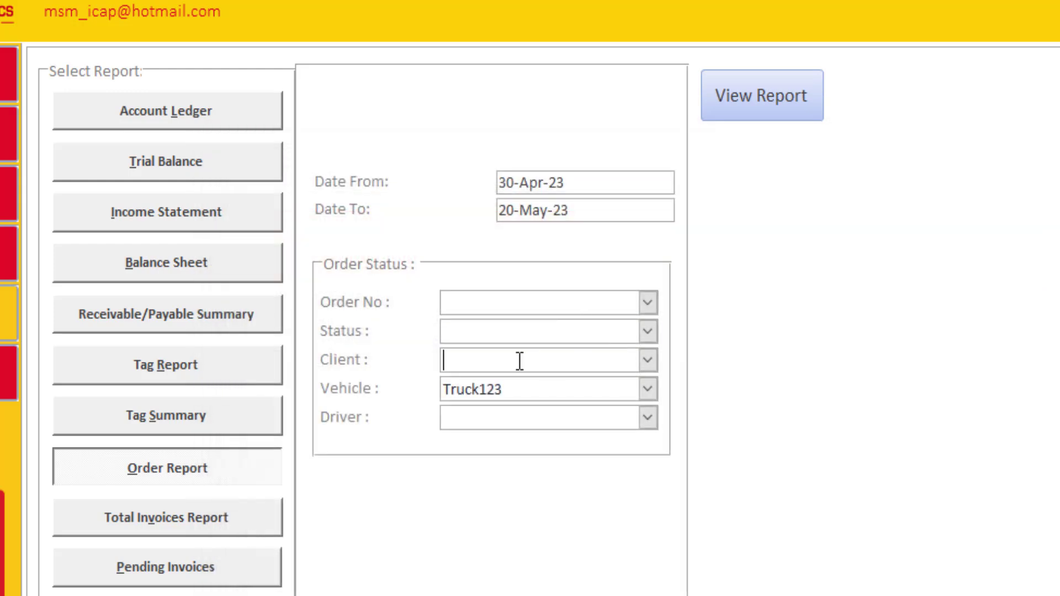
# Step: Add the client Noon to the Truck123 vehicle filter, view the order status report, and close it
pyautogui.click(648, 360)
pyautogui.click(577, 390)
pyautogui.click(768, 94)
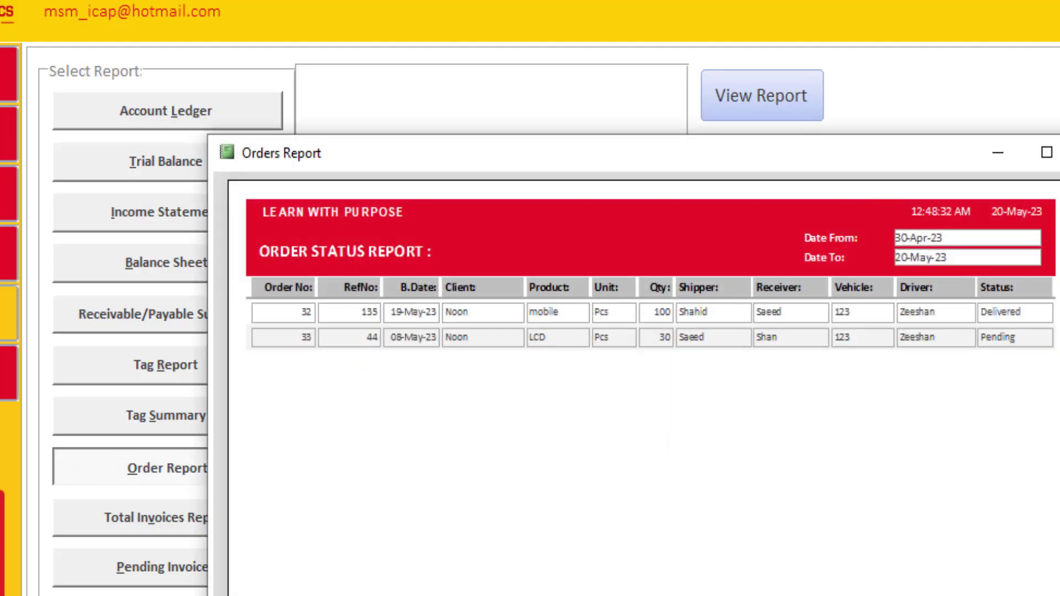
pyautogui.click(1046, 152)
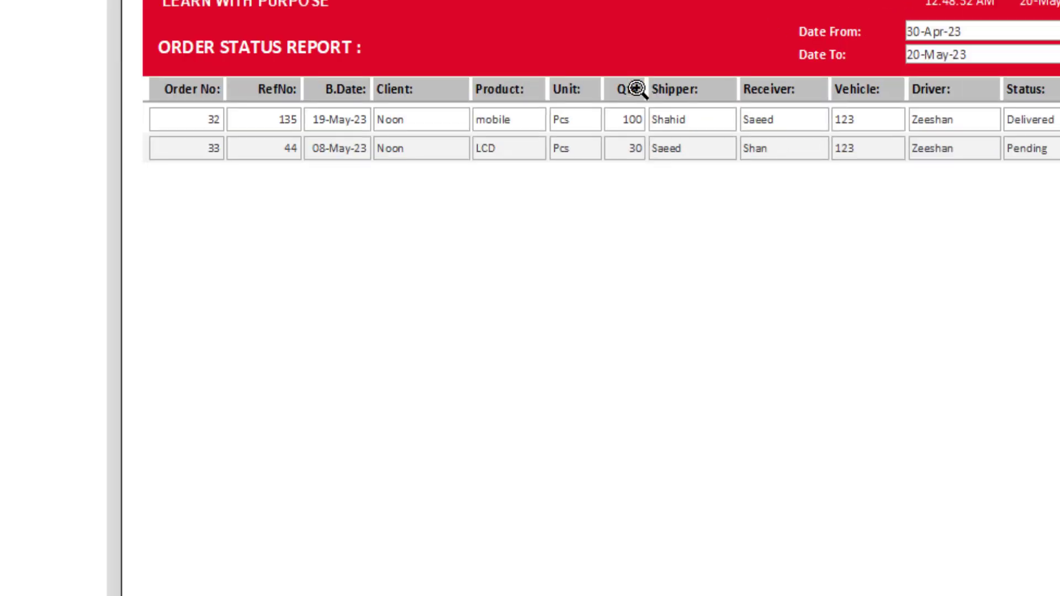
pyautogui.press('Escape')
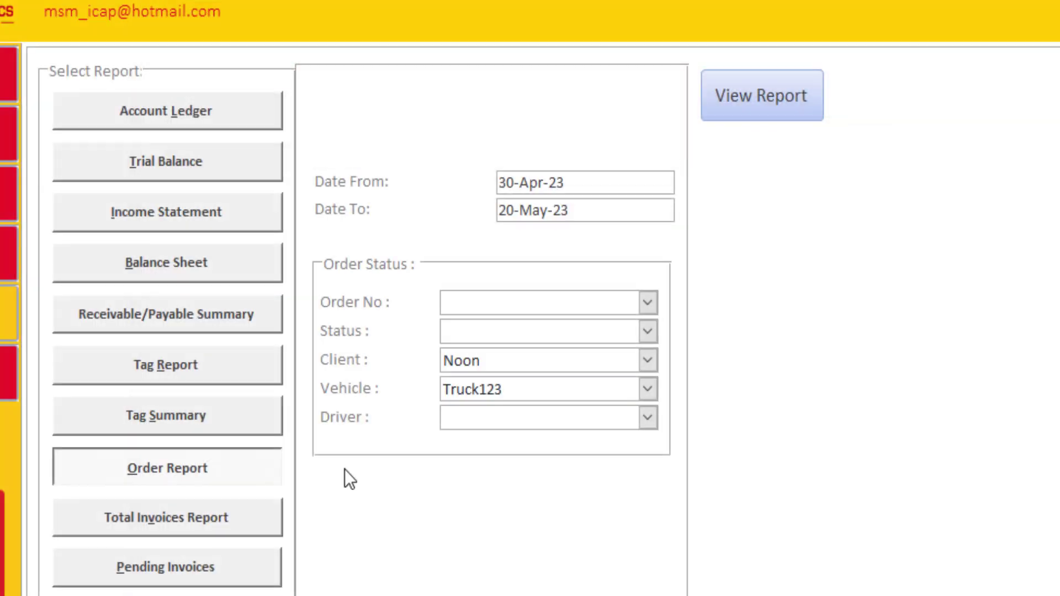
# Step: Clear the client and vehicle filters, view the order status report for driver ID 2, and close it
pyautogui.click(380, 360)
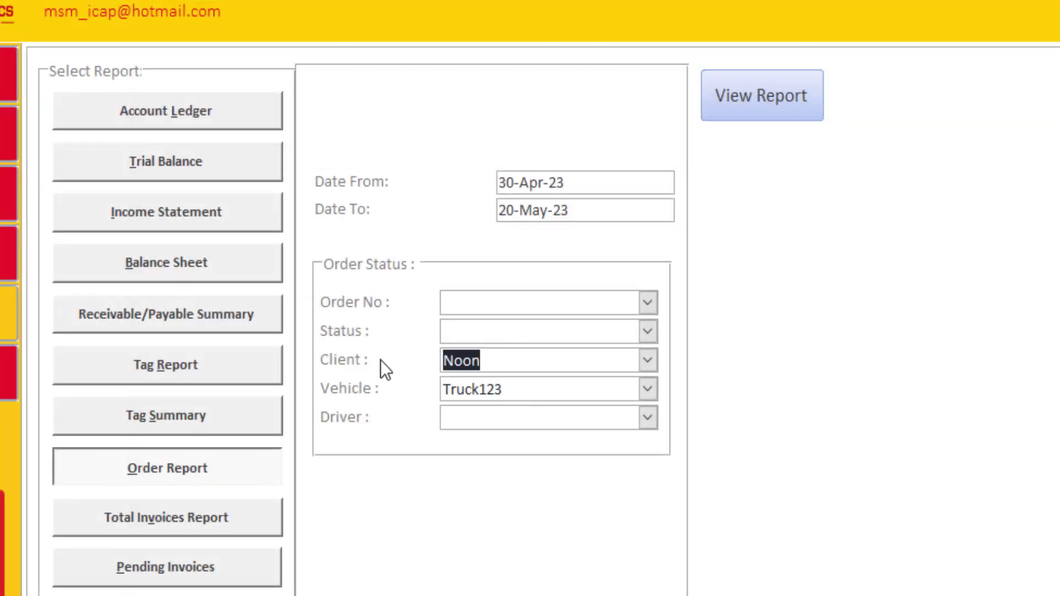
pyautogui.press('BackSpace')
pyautogui.moveTo(527, 391); pyautogui.dragTo(428, 386)
pyautogui.press('BackSpace')
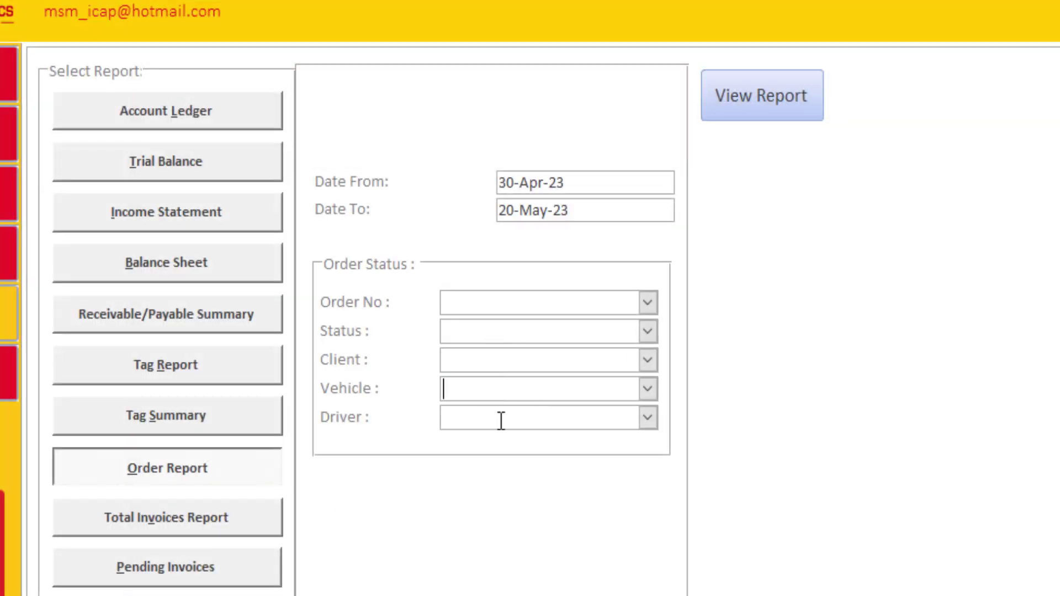
pyautogui.click(641, 420)
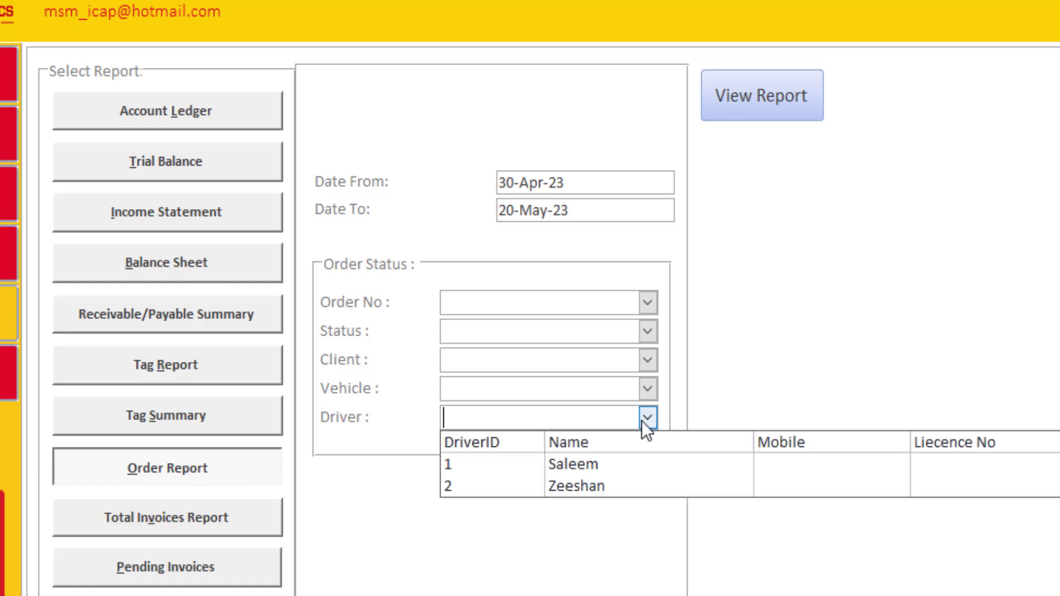
pyautogui.click(621, 486)
pyautogui.click(782, 94)
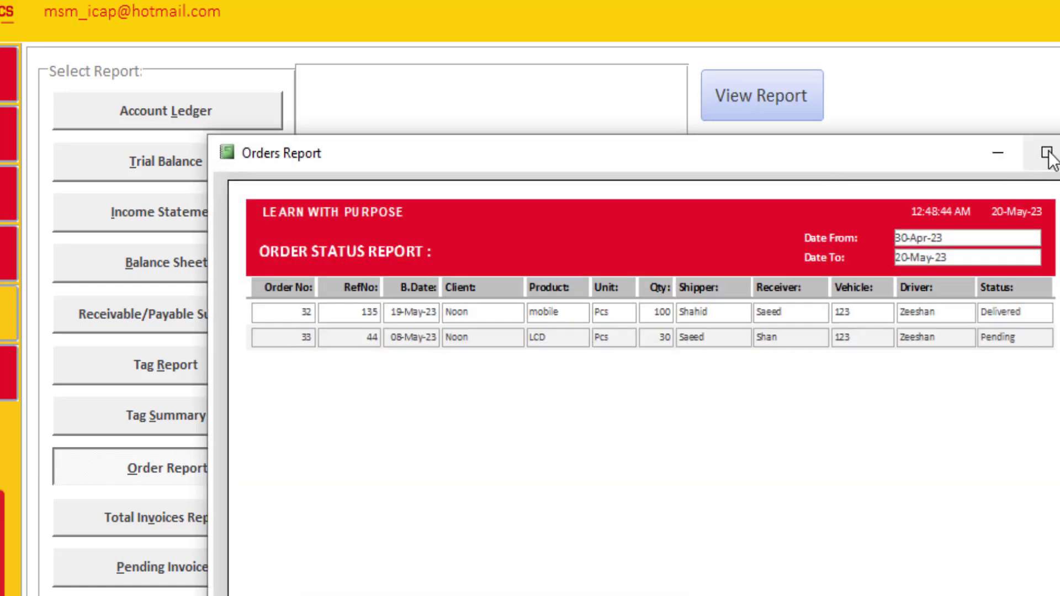
pyautogui.click(1040, 167)
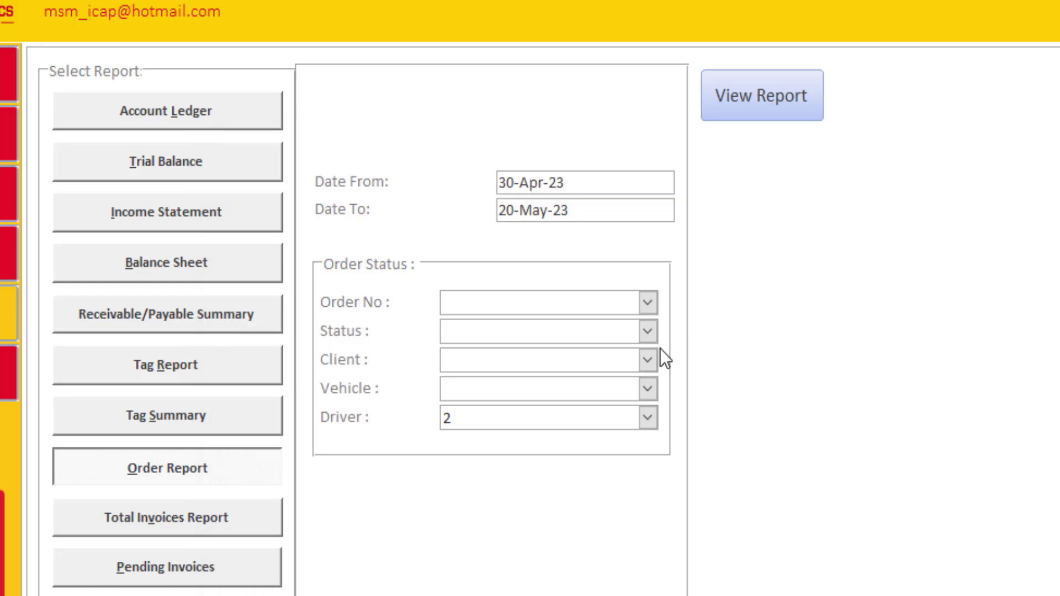
# Step: Add the client Noon to the driver ID 2 filter, view the order status report, and close it
pyautogui.click(647, 359)
pyautogui.click(612, 382)
pyautogui.click(755, 95)
pyautogui.click(1058, 154)
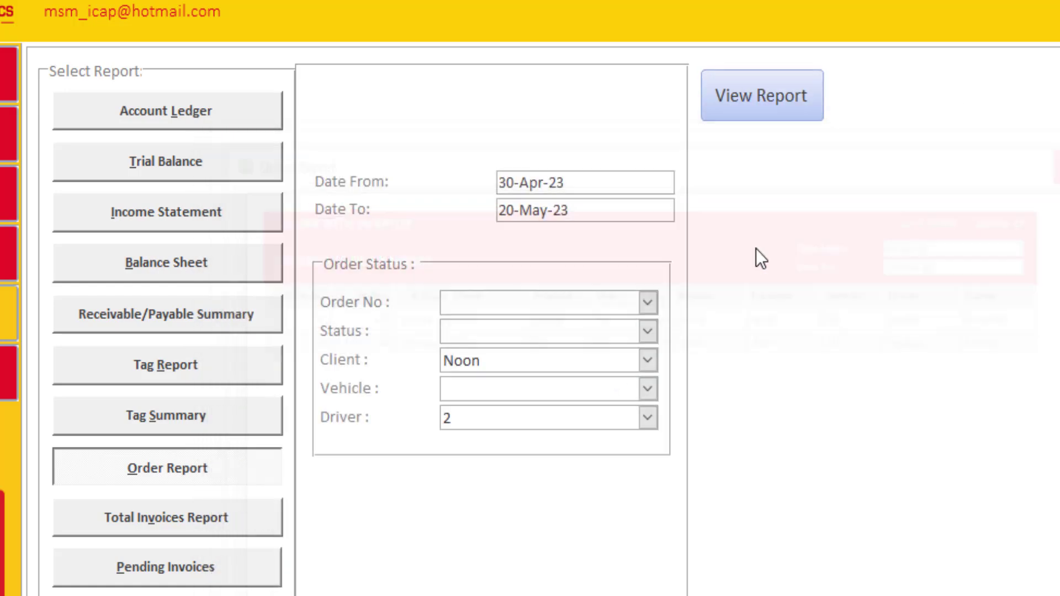
# Step: Change the client filter to Amazon with driver ID 2, view the order status report, and close it
pyautogui.click(647, 360)
pyautogui.click(607, 406)
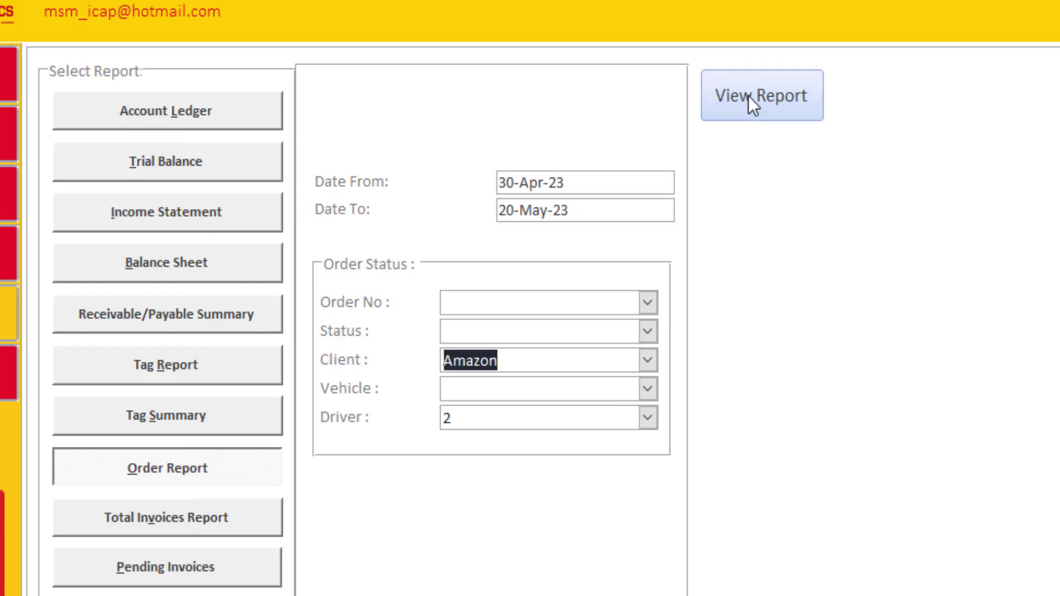
pyautogui.click(747, 88)
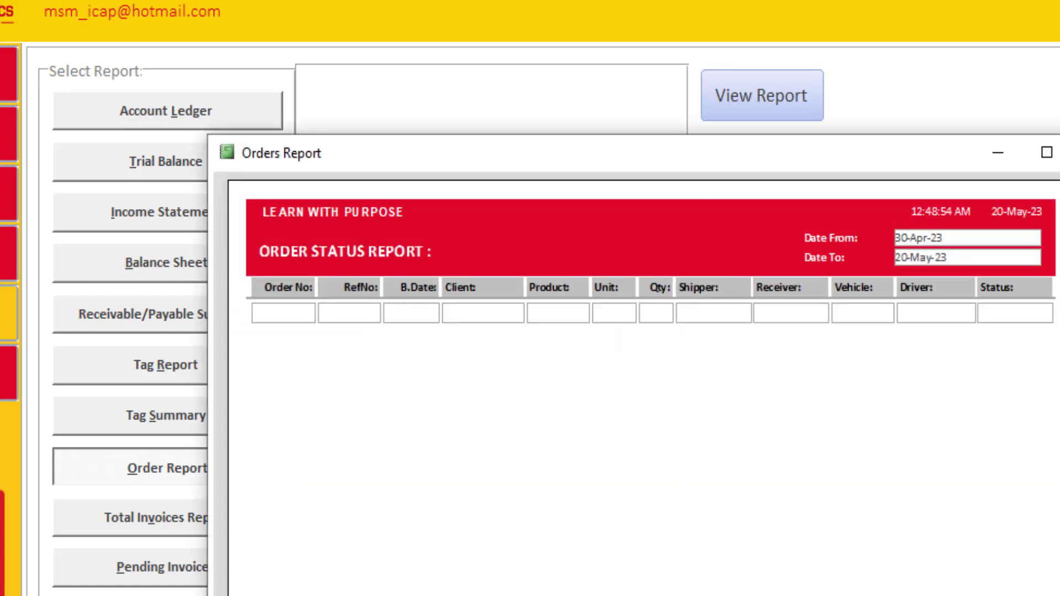
pyautogui.click(1058, 153)
pyautogui.click(334, 369)
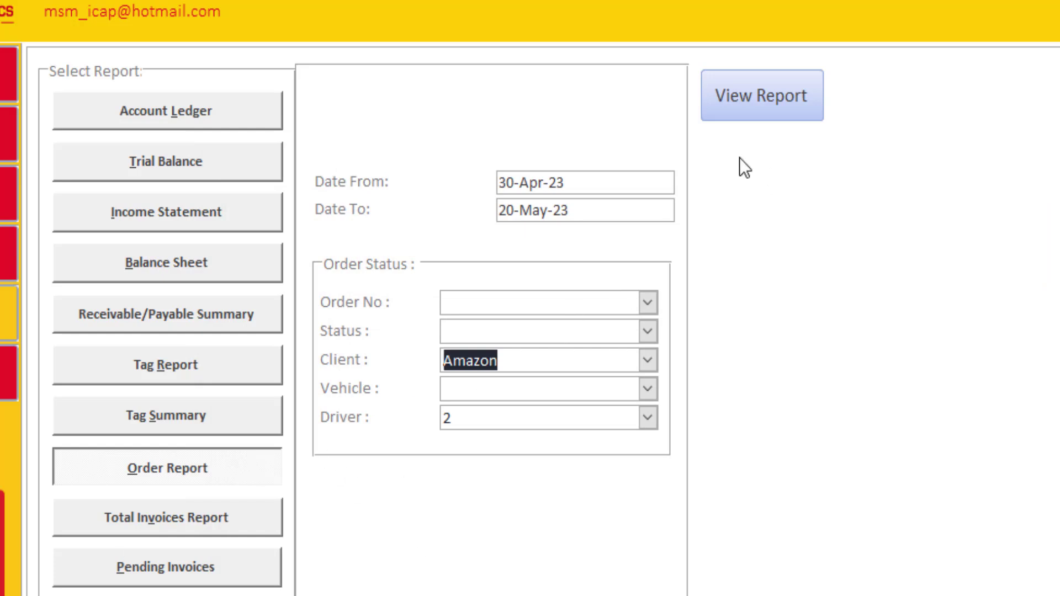
# Step: View the total invoices report for the set date range without a ledger account, and close it
pyautogui.click(160, 527)
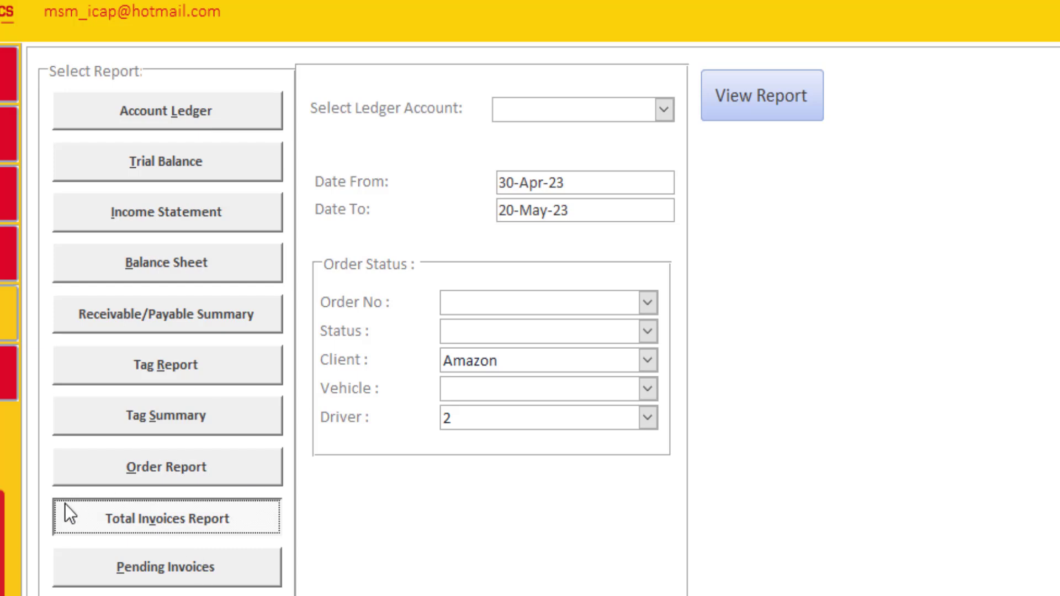
pyautogui.click(738, 99)
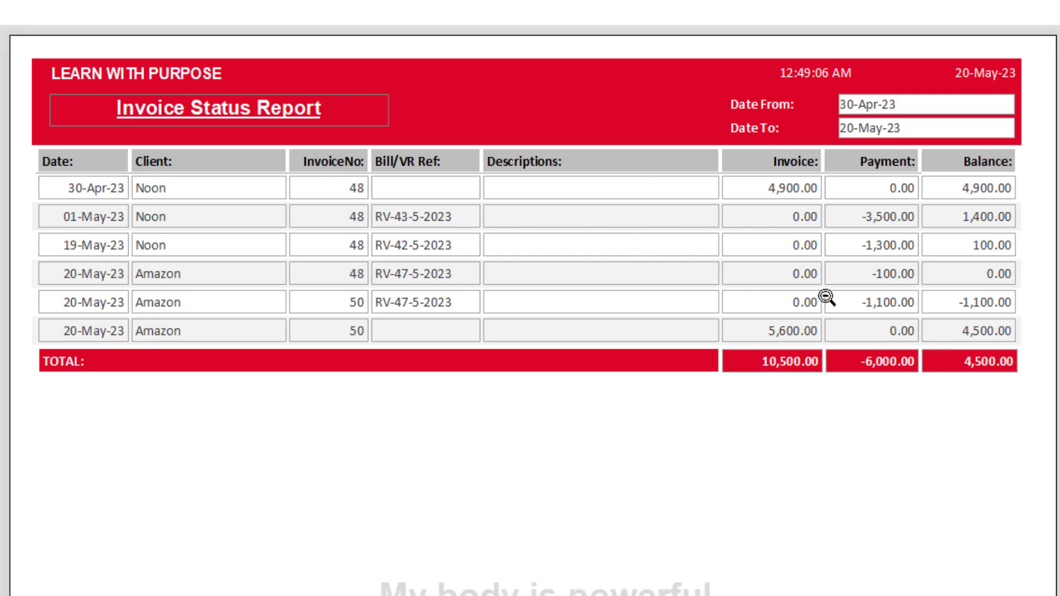
pyautogui.click(1026, 371)
pyautogui.click(682, 244)
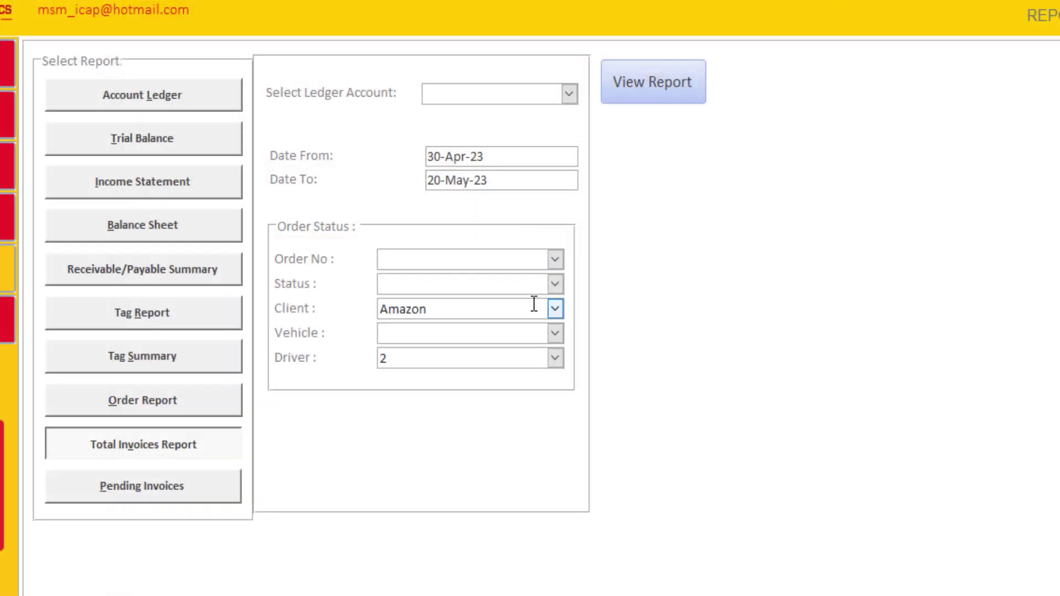
# Step: Clear the client and driver filters, and view the total invoices report for the Amazon ledger account
pyautogui.press('BackSpace')
pyautogui.click(307, 303)
pyautogui.press('BackSpace')
pyautogui.click(569, 93)
pyautogui.write('dRAZ')
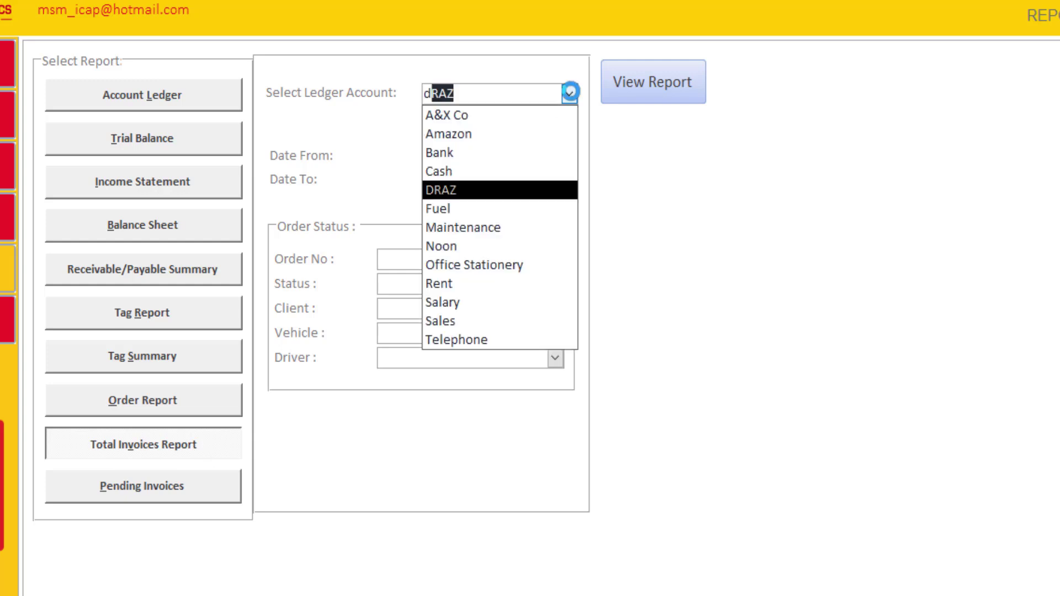
pyautogui.click(492, 135)
pyautogui.click(632, 71)
pyautogui.click(908, 130)
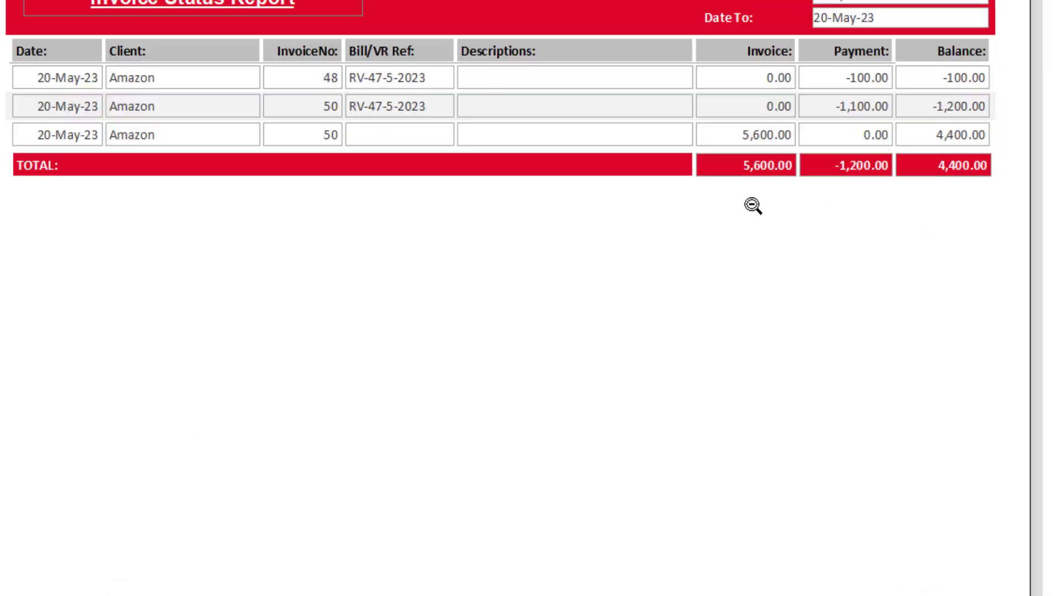
# Step: Close the Amazon report, set the ledger account to Noon, and view and close its total invoices report
pyautogui.scroll(2, 748, 209)
pyautogui.click(627, 149)
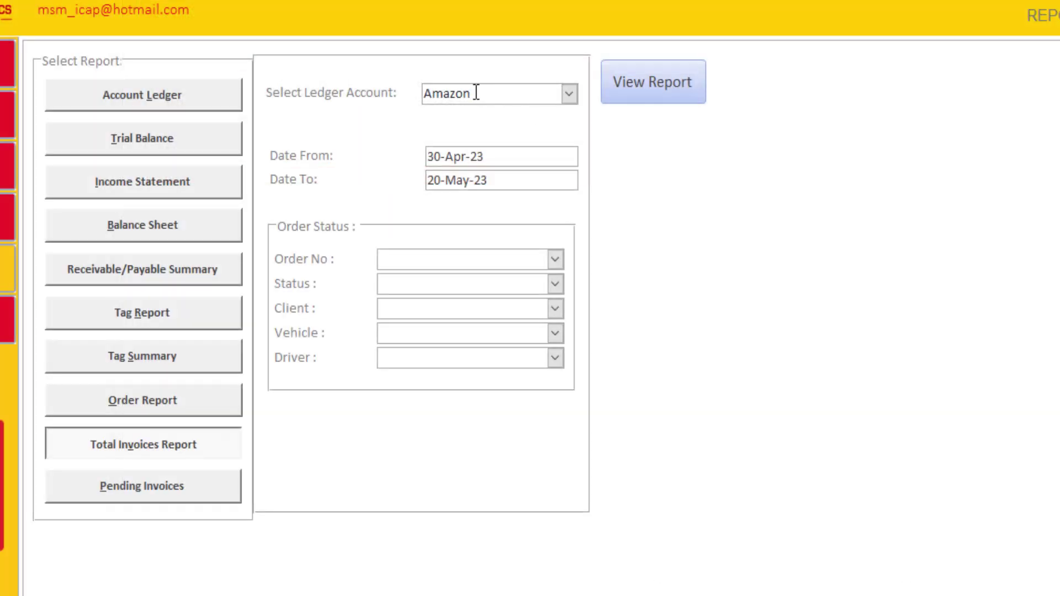
pyautogui.click(476, 93)
pyautogui.moveTo(507, 96); pyautogui.dragTo(322, 100)
pyautogui.write('noo')
pyautogui.click(646, 80)
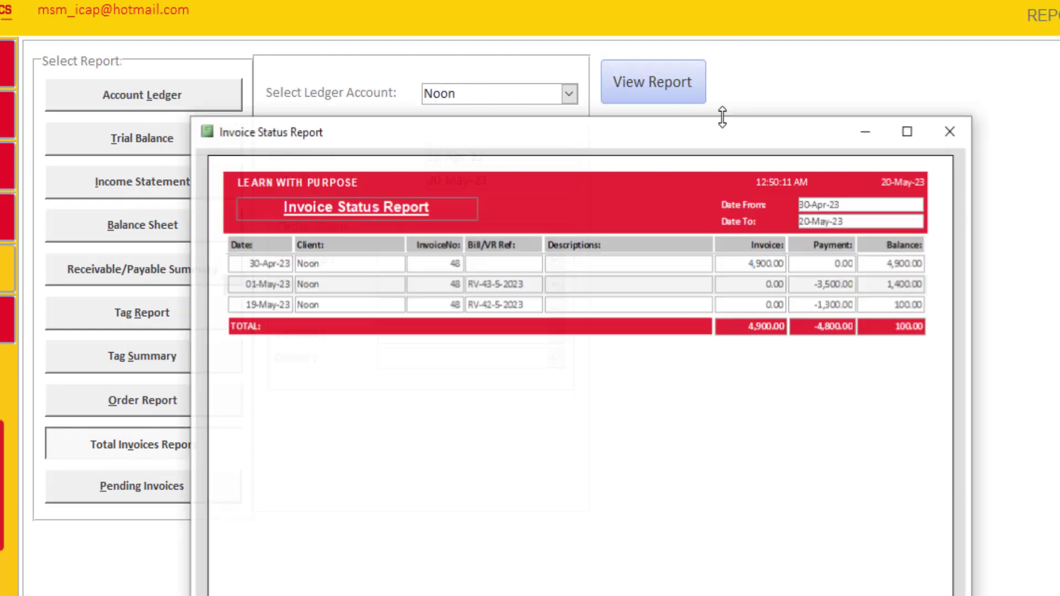
pyautogui.click(911, 130)
pyautogui.click(861, 164)
pyautogui.scroll(1, 579, 182)
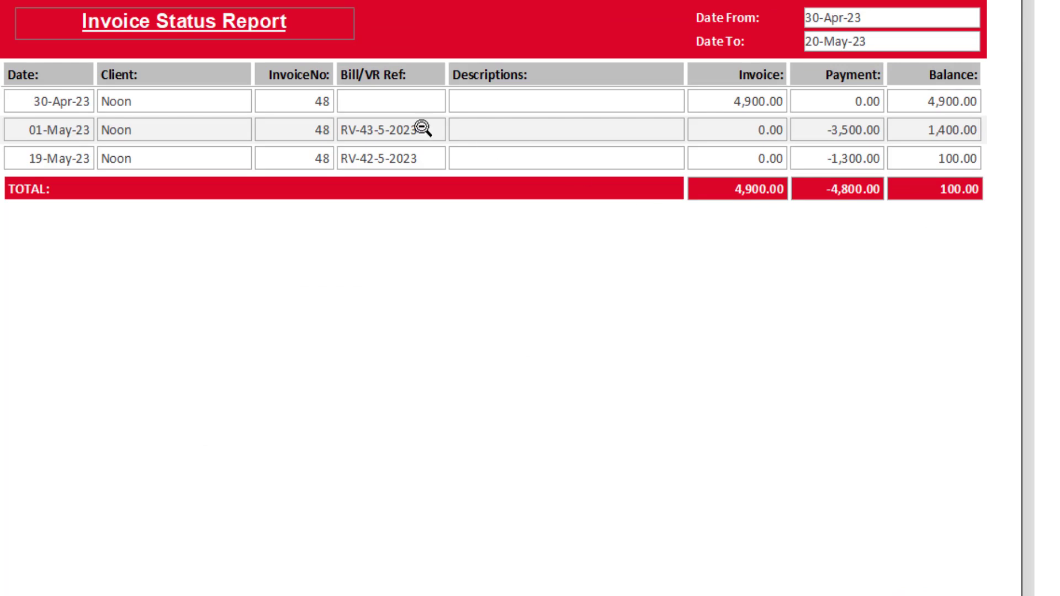
pyautogui.click(182, 110)
pyautogui.press('Escape')
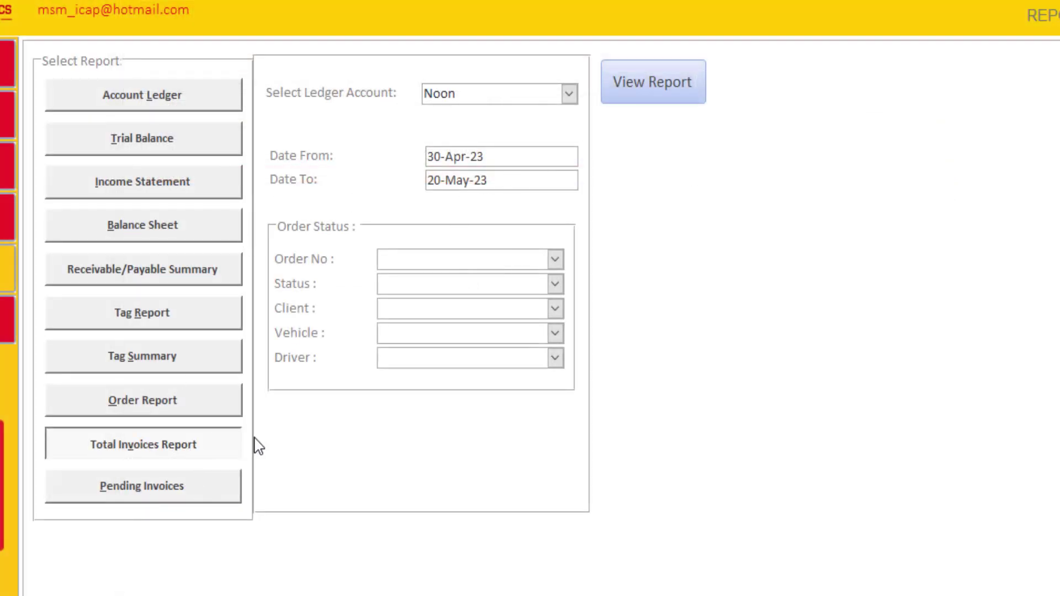
# Step: View the pending invoices report for the Noon ledger account, and close it
pyautogui.click(151, 487)
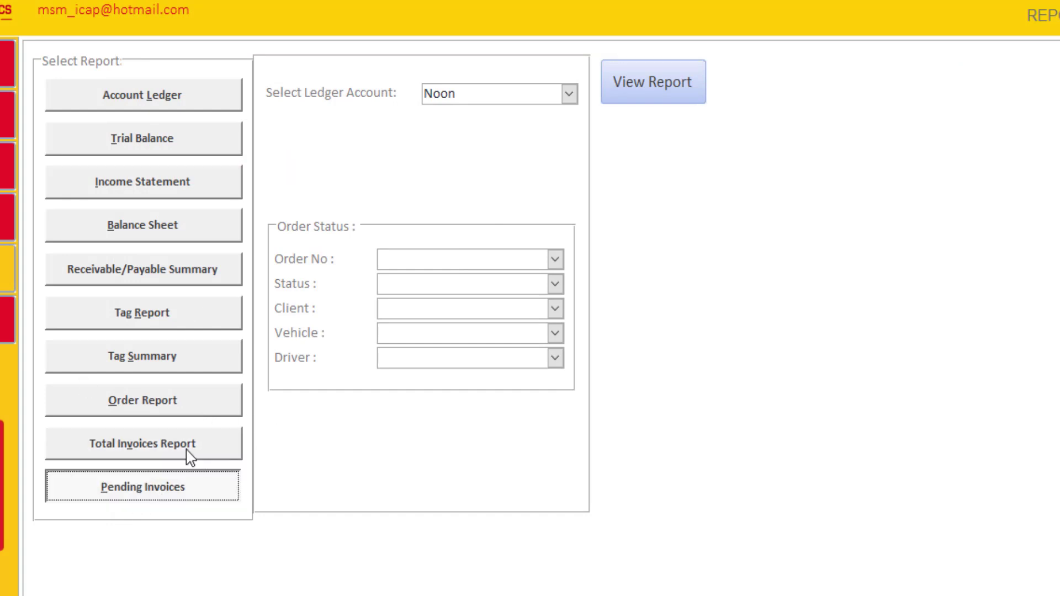
pyautogui.click(616, 82)
pyautogui.click(528, 136)
pyautogui.click(543, 151)
pyautogui.scroll(2, 365, 177)
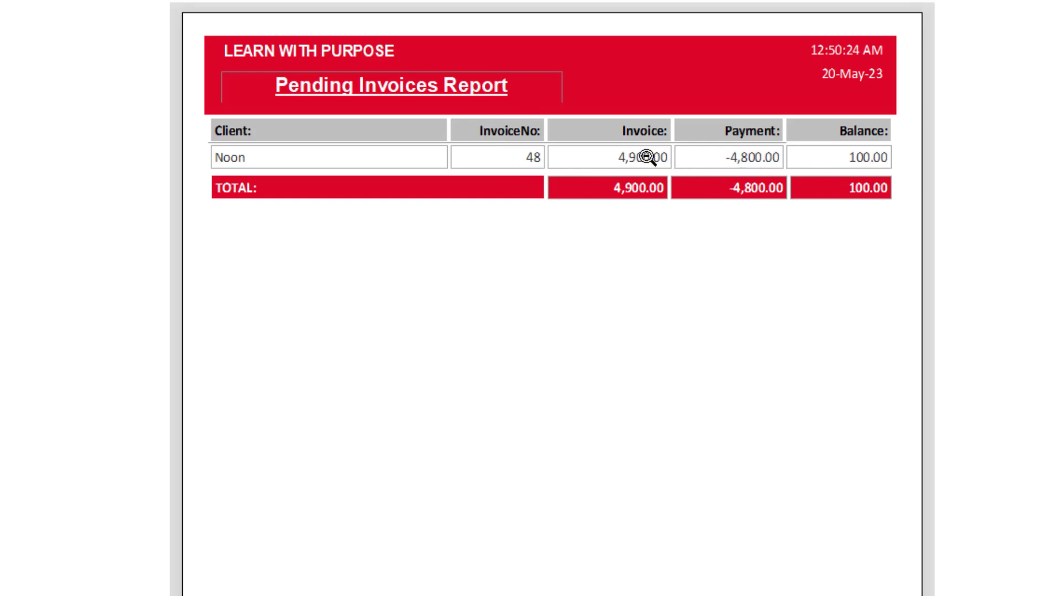
pyautogui.scroll(1, 742, 220)
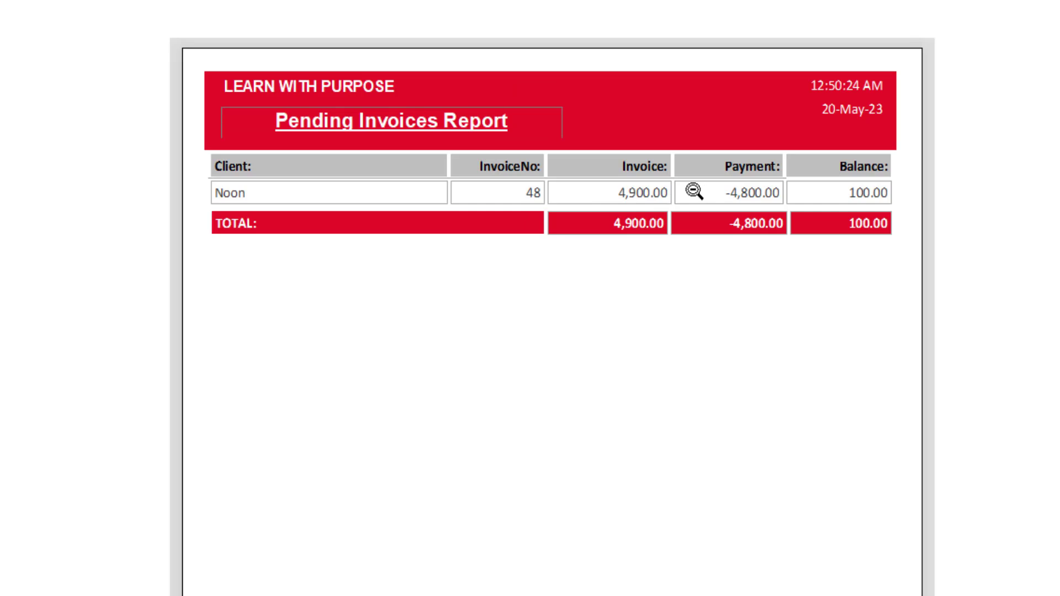
pyautogui.click(729, 281)
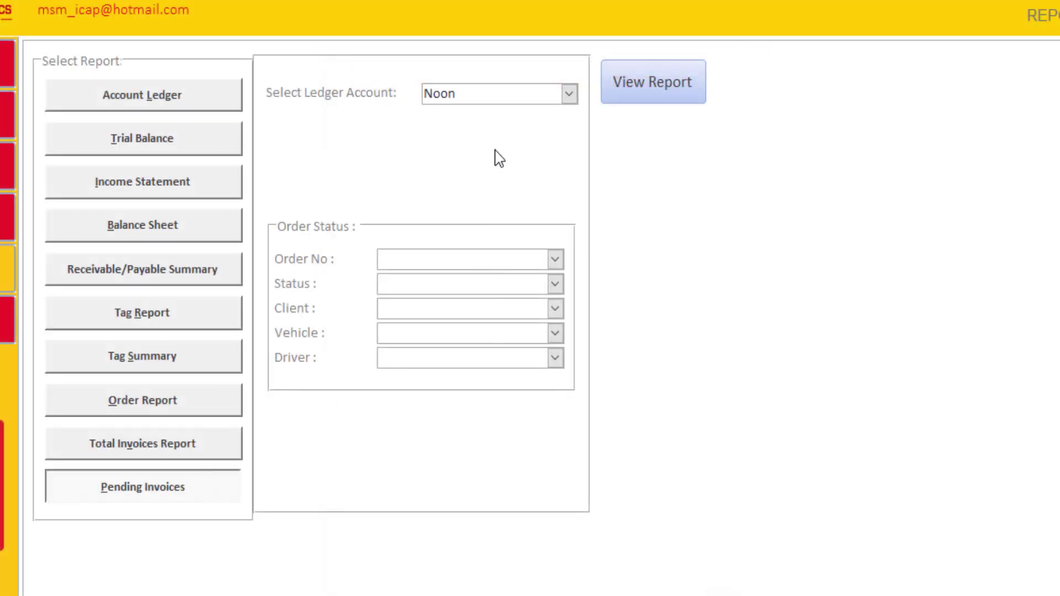
# Step: Clear the ledger account, and examine the pending invoices report for all clients
pyautogui.moveTo(474, 103); pyautogui.dragTo(370, 95)
pyautogui.press('Delete')
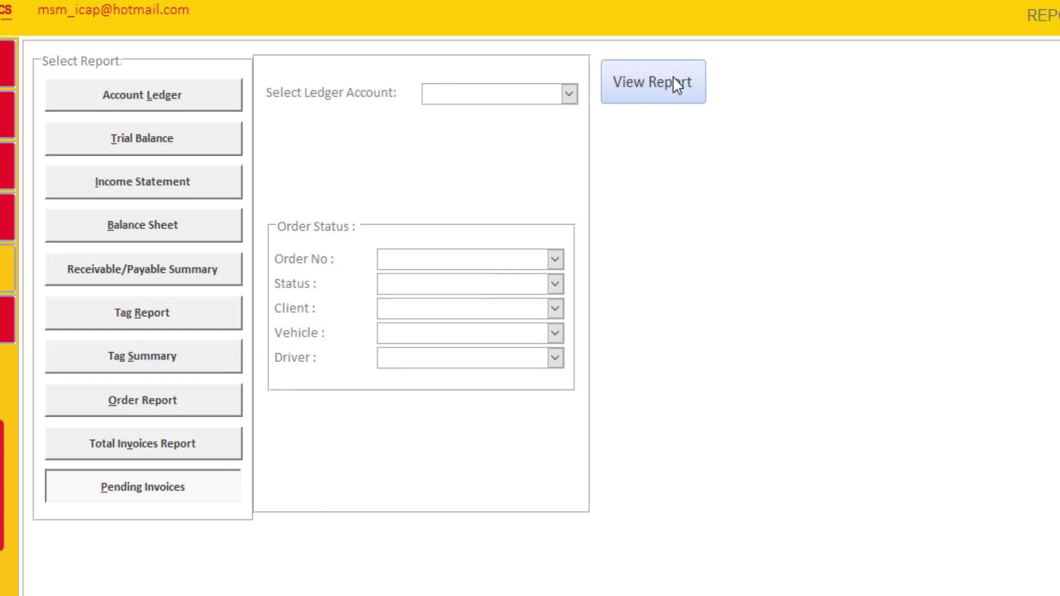
pyautogui.click(624, 83)
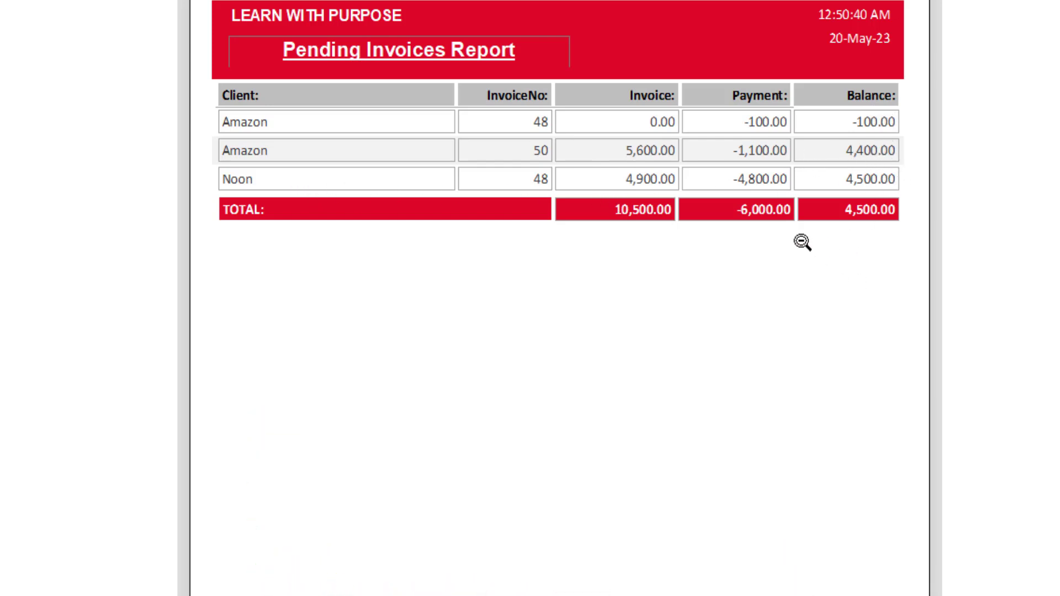
pyautogui.click(715, 162)
pyautogui.click(662, 95)
pyautogui.scroll(3, 682, 202)
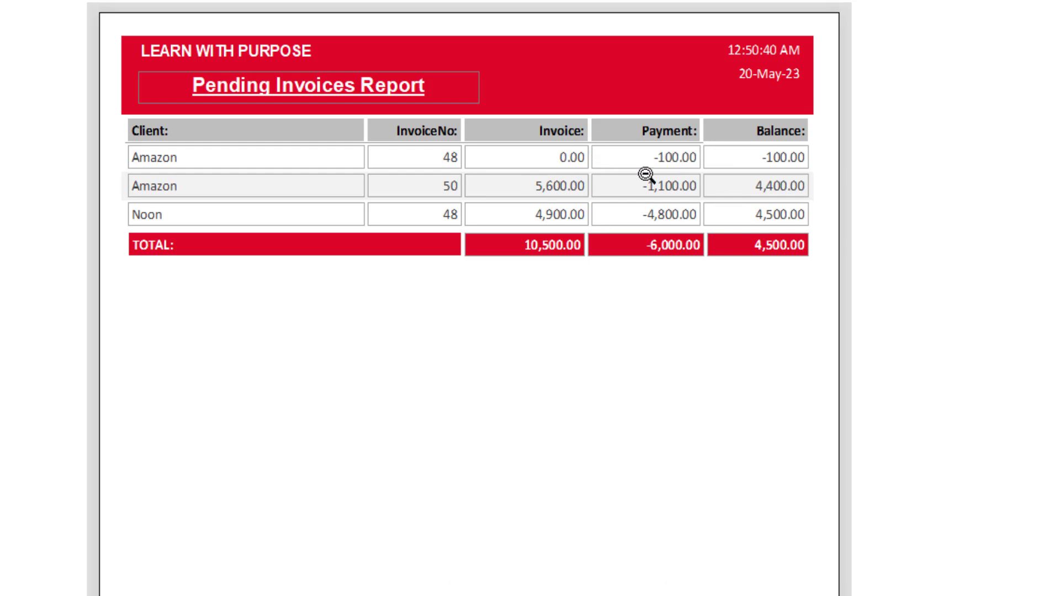
pyautogui.click(628, 200)
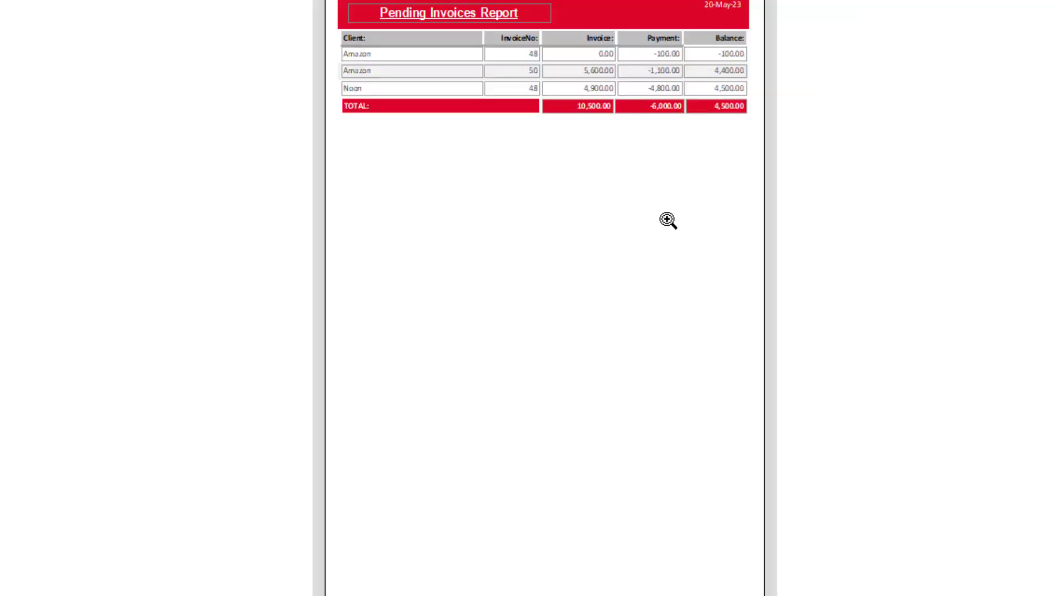